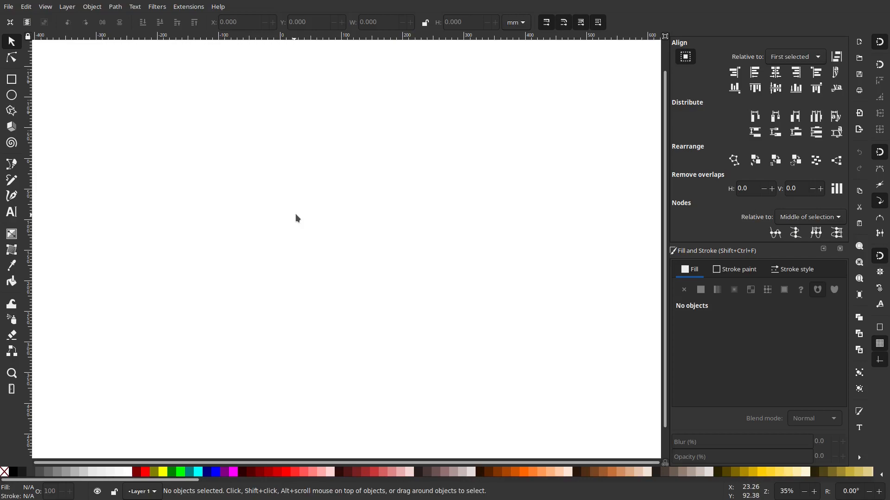
Draw a large dark grey background rectangle about 4557 mm wide and 2859 mm high.
{"action": "scroll", "coordinate": [399, 236], "scroll_direction": "down", "scroll_amount": 2}
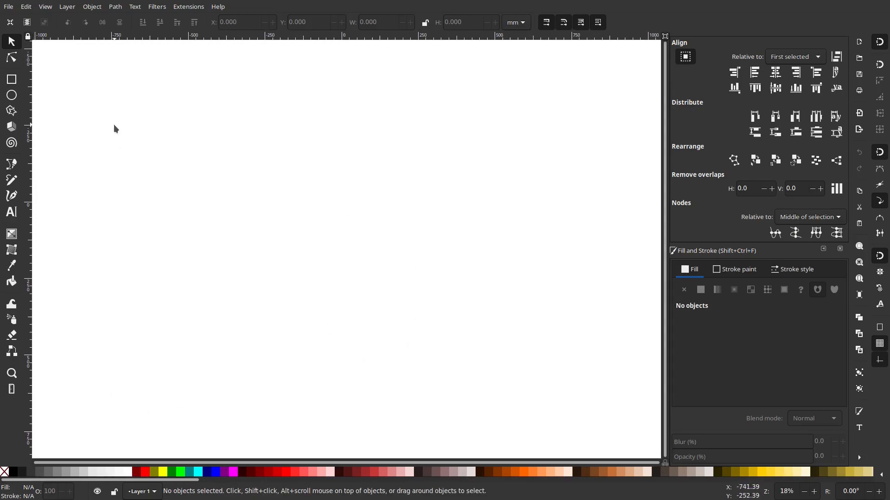
{"action": "left_click", "coordinate": [11, 80]}
{"action": "scroll", "coordinate": [136, 138], "scroll_direction": "down", "scroll_amount": 2}
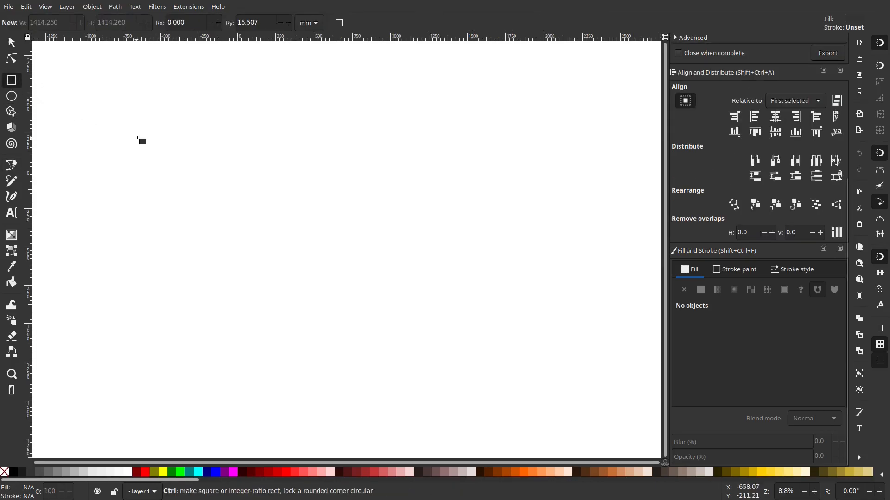
{"action": "left_click_drag", "start_coordinate": [59, 62], "coordinate": [757, 499]}
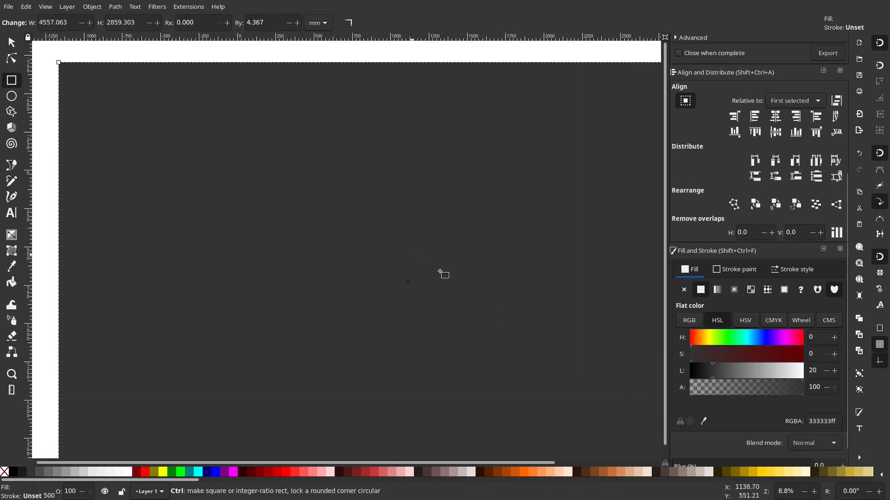
Lock the dark background rectangle so that it can no longer be selected or moved.
{"action": "scroll", "coordinate": [502, 304], "scroll_direction": "up", "scroll_amount": 1}
{"action": "left_click", "coordinate": [6, 45]}
{"action": "scroll", "coordinate": [251, 187], "scroll_direction": "down", "scroll_amount": 4}
{"action": "left_click_drag", "start_coordinate": [257, 192], "coordinate": [303, 208]}
{"action": "right_click", "coordinate": [304, 208]}
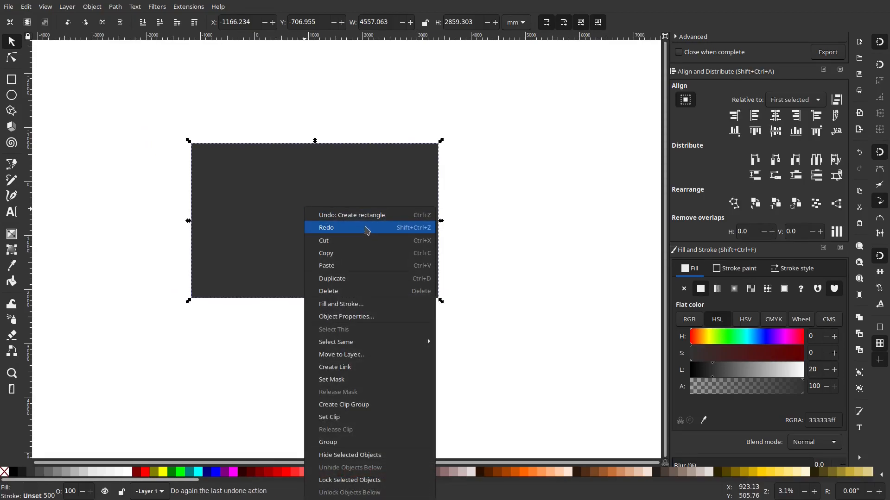
{"action": "left_click", "coordinate": [499, 290]}
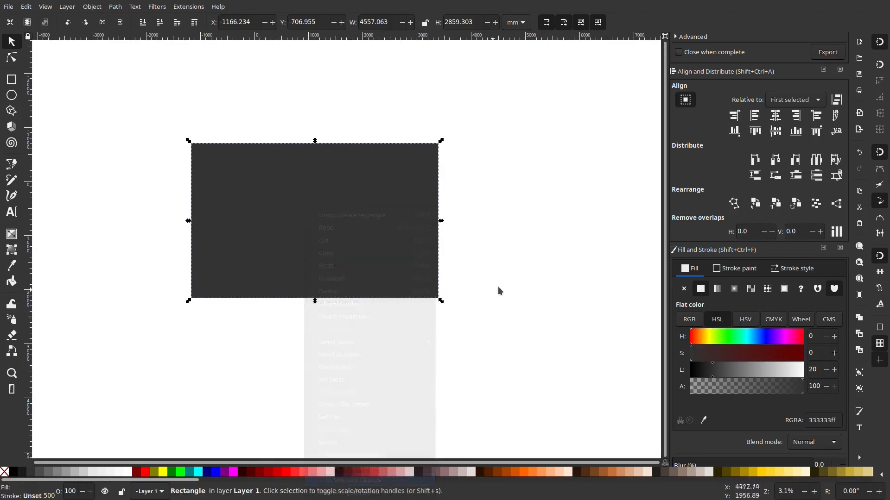
{"action": "left_click", "coordinate": [498, 290]}
{"action": "left_click_drag", "start_coordinate": [354, 205], "coordinate": [368, 206]}
{"action": "left_click_drag", "start_coordinate": [298, 177], "coordinate": [343, 297]}
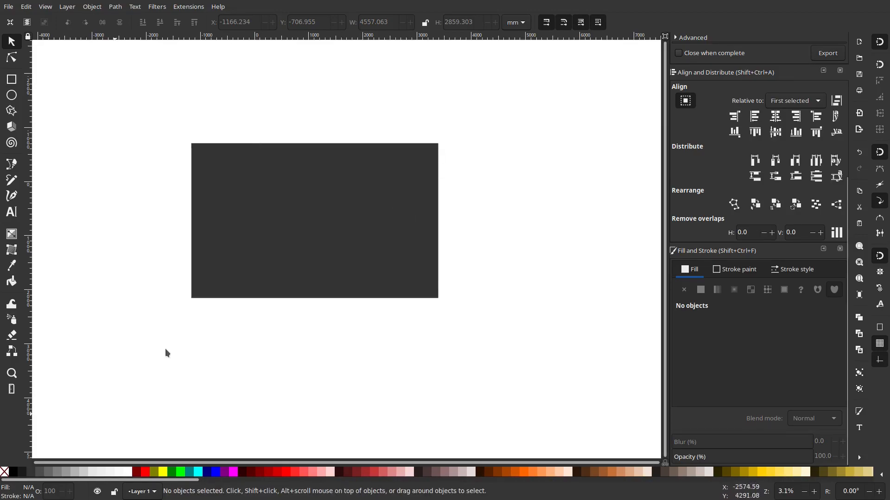
{"action": "right_click", "coordinate": [324, 219]}
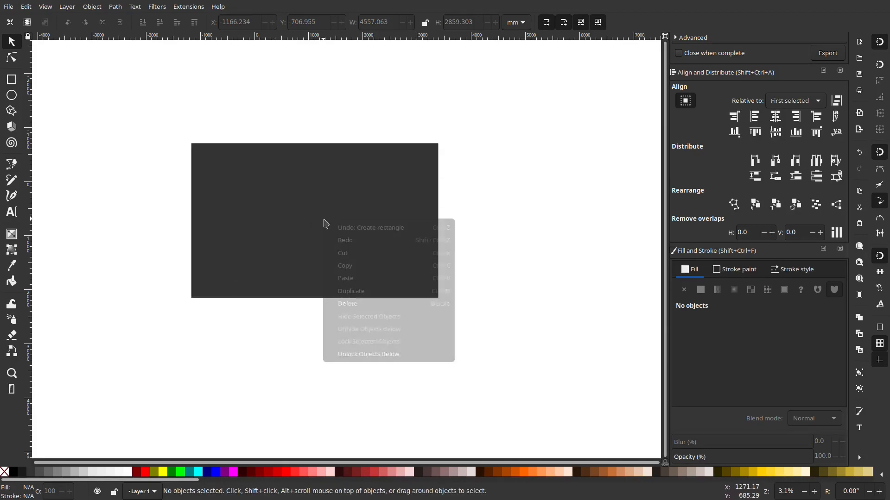
{"action": "left_click", "coordinate": [533, 330]}
Draw a tall white-filled rectangle about 209 mm wide and 632 mm high on the dark background.
{"action": "scroll", "coordinate": [310, 249], "scroll_direction": "up", "scroll_amount": 3}
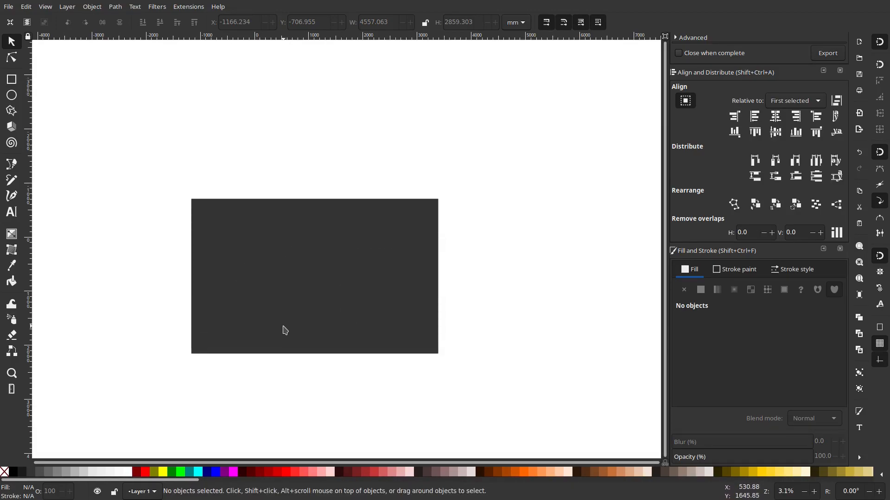
{"action": "scroll", "coordinate": [285, 330], "scroll_direction": "up", "scroll_amount": 5}
{"action": "scroll", "coordinate": [398, 197], "scroll_direction": "up", "scroll_amount": 1}
{"action": "left_click_drag", "start_coordinate": [444, 236], "coordinate": [448, 246]}
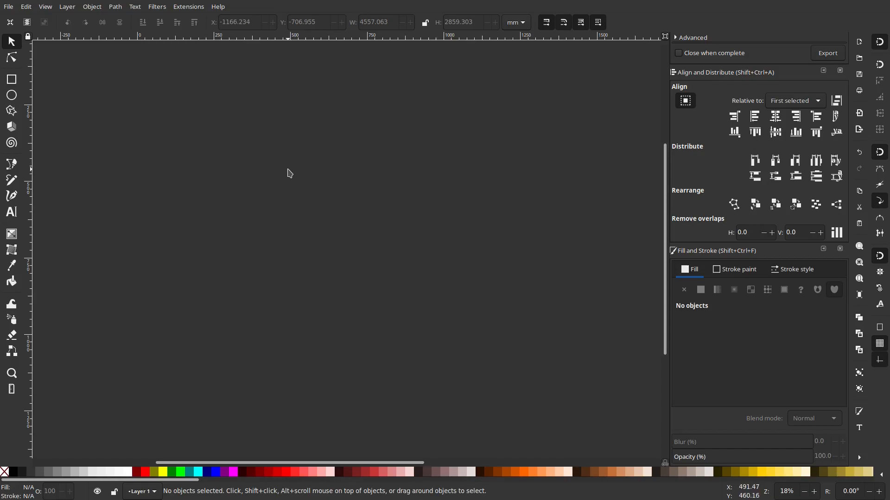
{"action": "left_click", "coordinate": [10, 79]}
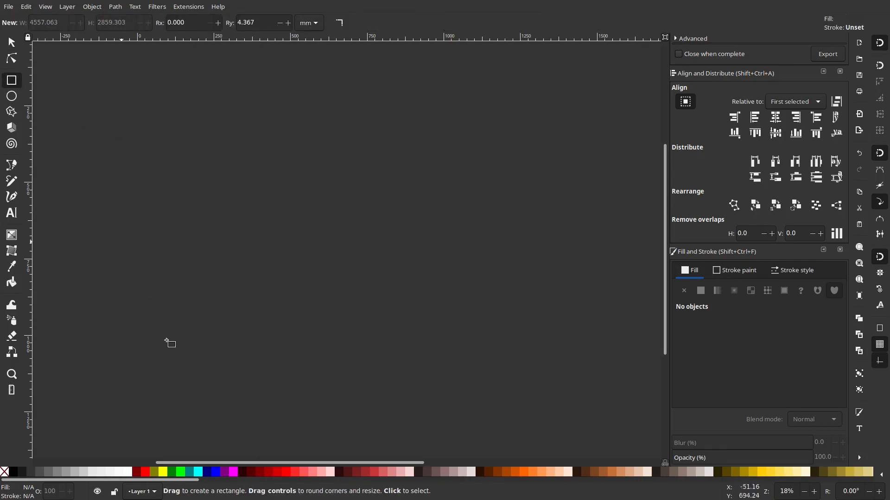
{"action": "left_click_drag", "start_coordinate": [227, 165], "coordinate": [290, 358]}
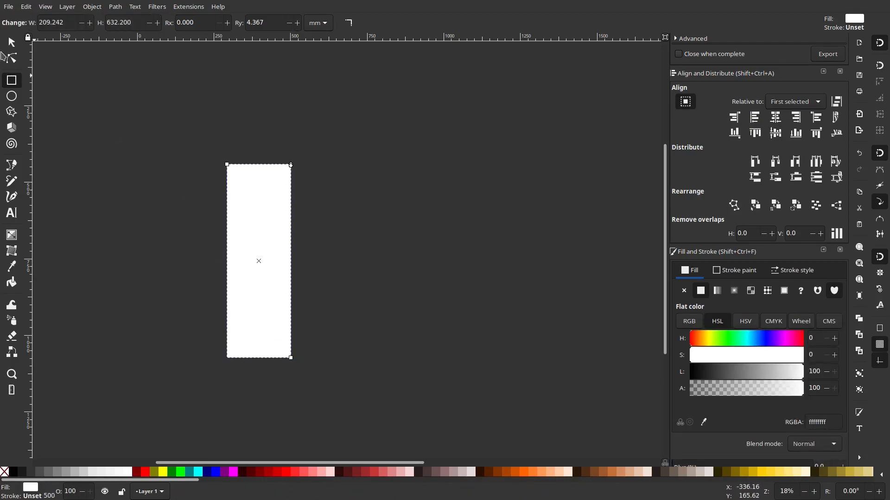
Try to round the corners of the tall white rectangle with the Node tool.
{"action": "key", "text": "n"}
{"action": "scroll", "coordinate": [297, 169], "scroll_direction": "up", "scroll_amount": 3, "text": "ctrl"}
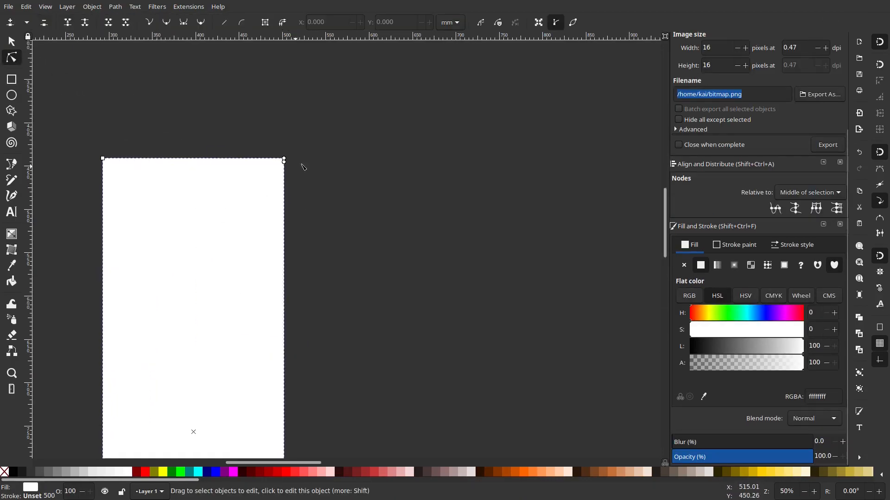
{"action": "left_click_drag", "start_coordinate": [283, 158], "coordinate": [301, 125]}
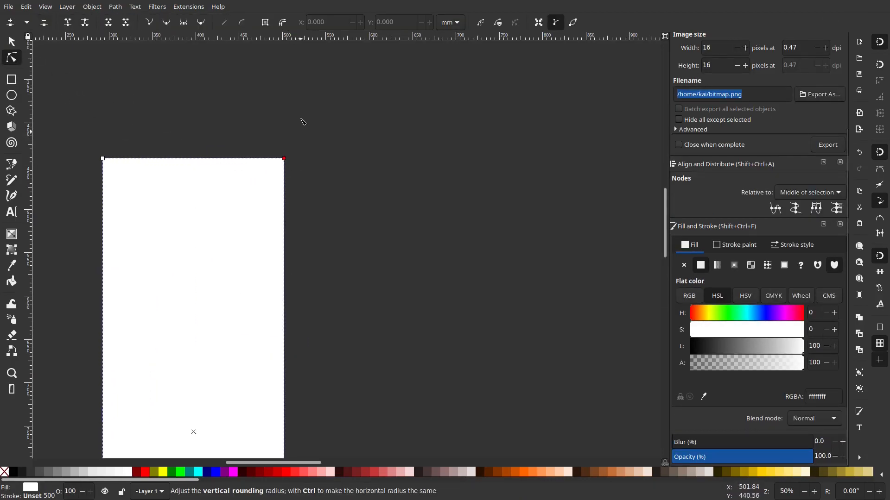
{"action": "left_click_drag", "start_coordinate": [365, 229], "coordinate": [373, 160]}
{"action": "left_click", "coordinate": [372, 163]}
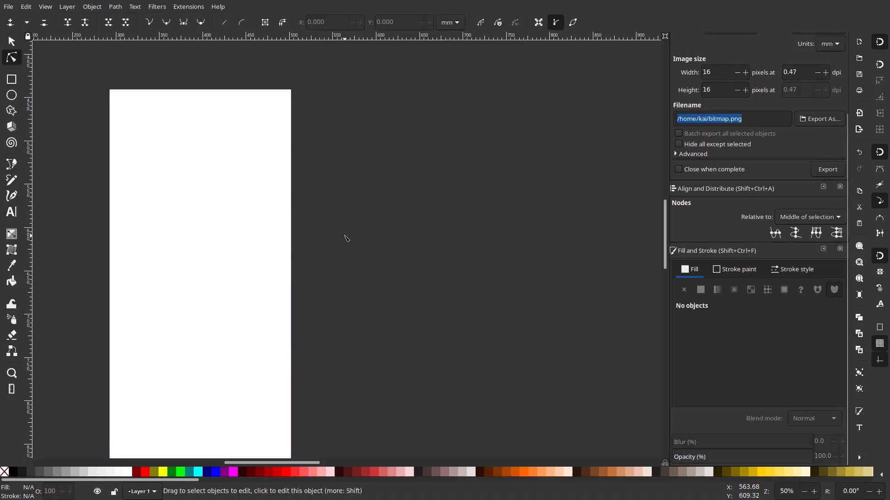
{"action": "scroll", "coordinate": [345, 238], "scroll_direction": "down", "scroll_amount": 2, "text": "ctrl"}
{"action": "scroll", "coordinate": [341, 194], "scroll_direction": "down", "scroll_amount": 4}
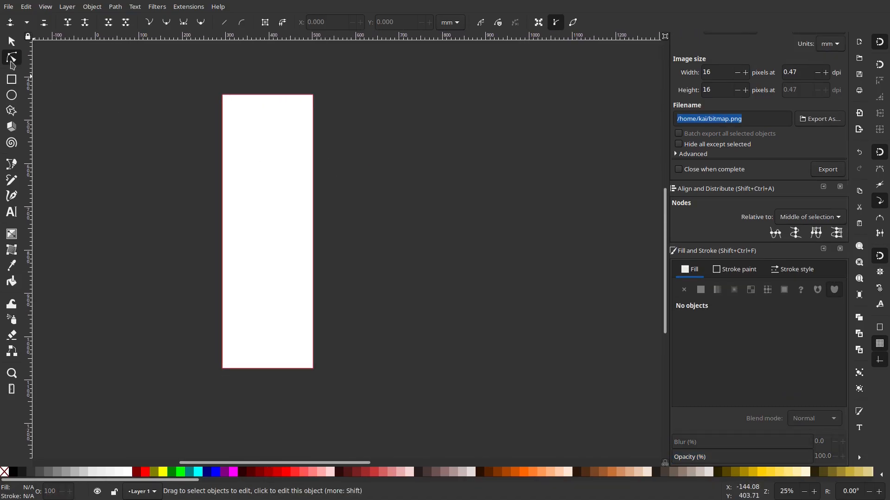
Set the tall white rectangle's width to 200 mm and its height to 650 mm.
{"action": "left_click", "coordinate": [12, 41]}
{"action": "right_click", "coordinate": [242, 142]}
{"action": "left_click", "coordinate": [342, 6]}
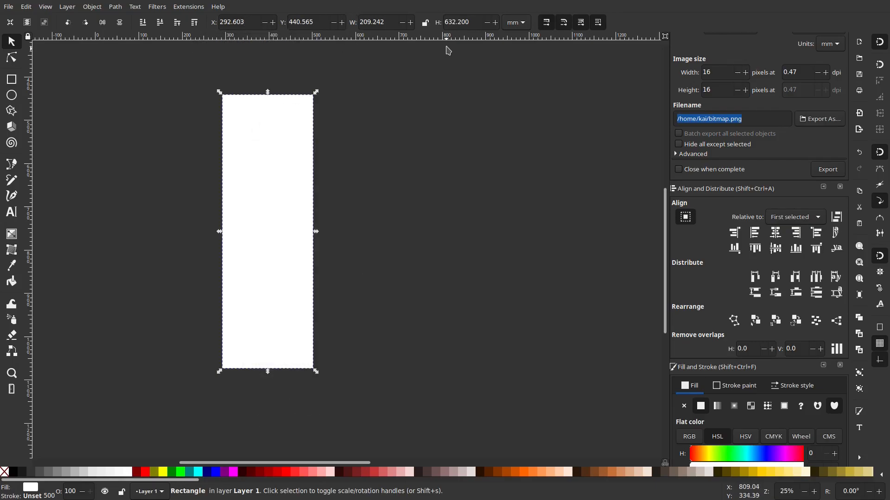
{"action": "left_click", "coordinate": [389, 25]}
{"action": "type", "text": "200"}
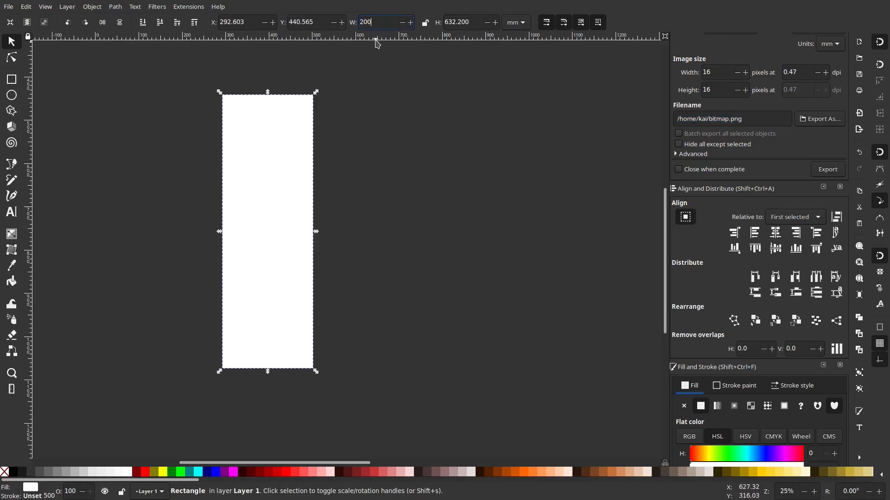
{"action": "key", "text": "Return"}
{"action": "key", "text": "Tab"}
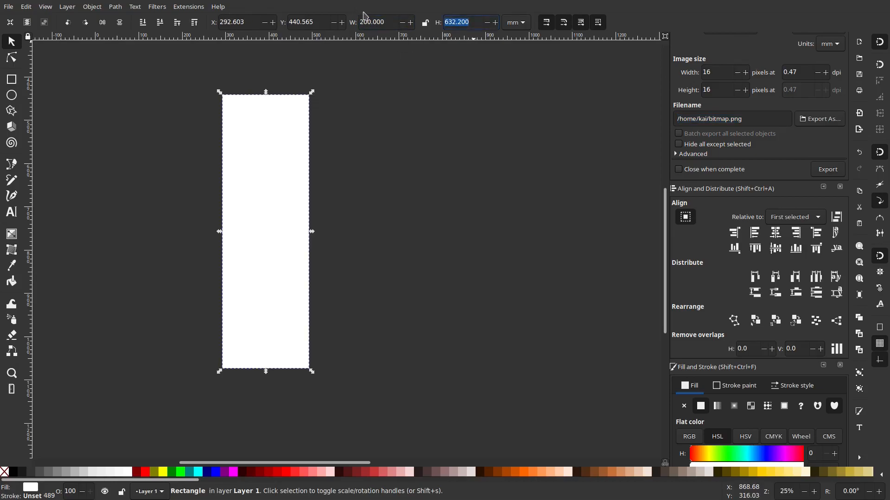
{"action": "type", "text": "650"}
{"action": "key", "text": "Return"}
Set the tall white rectangle's height to 700 mm.
{"action": "left_click_drag", "start_coordinate": [470, 23], "coordinate": [347, 9]}
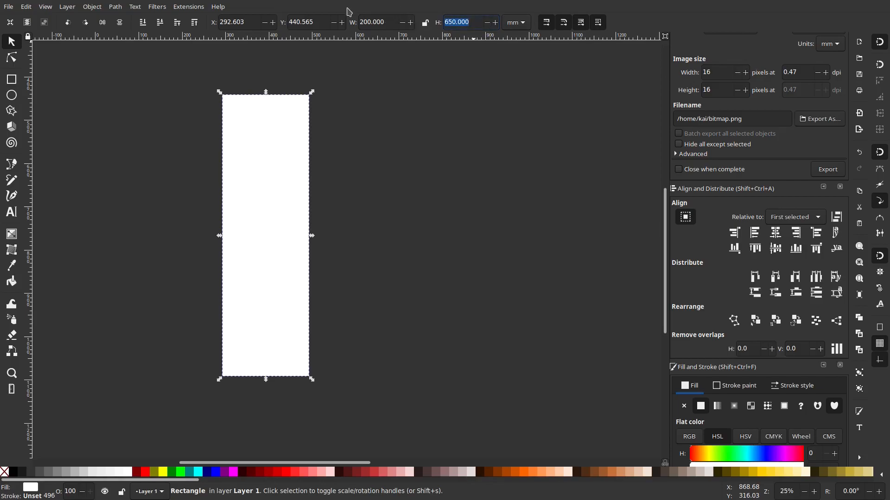
{"action": "type", "text": "700"}
{"action": "key", "text": "Return"}
Draw a horizontal white bar about 516 by 167 mm extending right from the vertical bar's upper left corner.
{"action": "scroll", "coordinate": [417, 153], "scroll_direction": "right", "scroll_amount": 1}
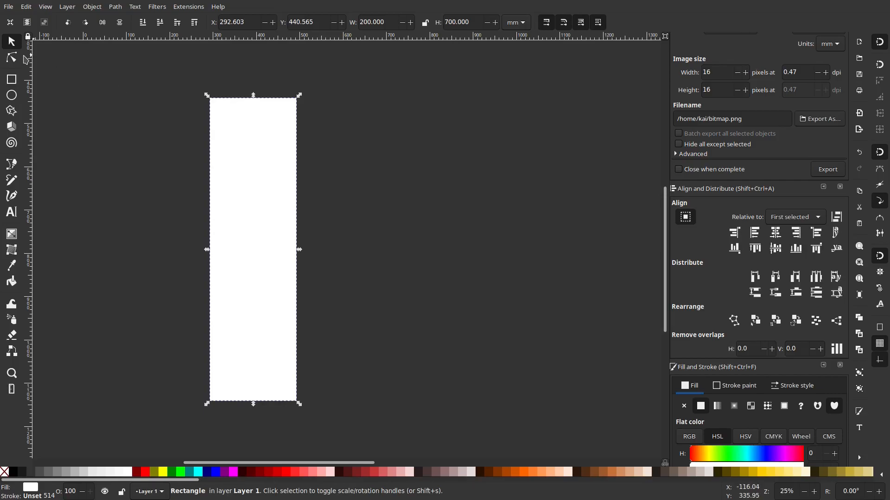
{"action": "left_click", "coordinate": [11, 78]}
{"action": "left_click_drag", "start_coordinate": [214, 102], "coordinate": [433, 170]}
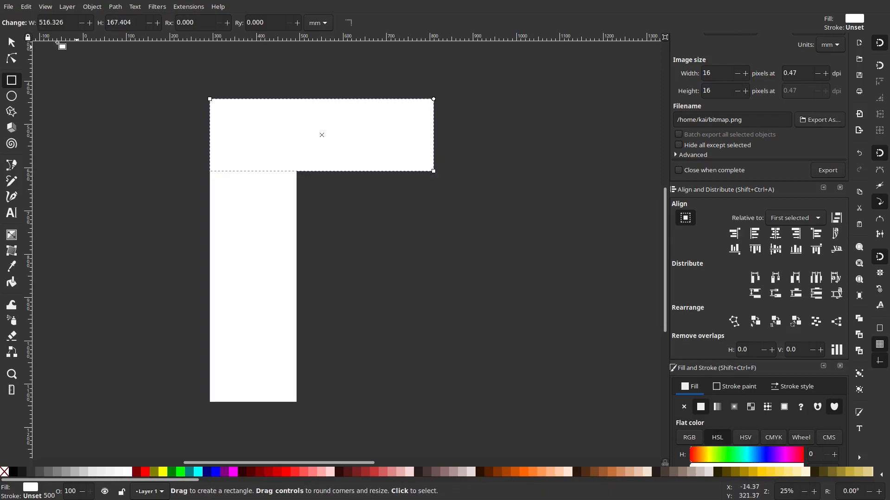
Set the horizontal bar's height to 200 mm and its width to 500 mm, then deselect it.
{"action": "left_click", "coordinate": [12, 42]}
{"action": "left_click", "coordinate": [474, 22]}
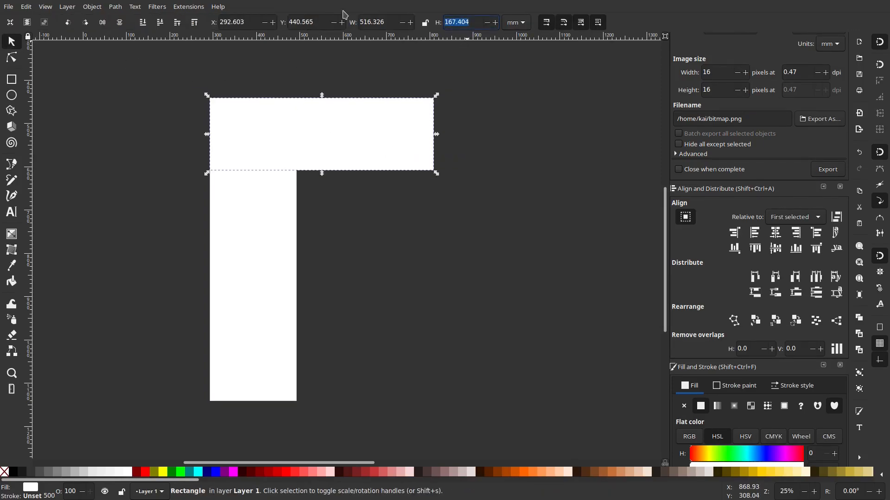
{"action": "type", "text": "200"}
{"action": "key", "text": "Return"}
{"action": "left_click", "coordinate": [386, 23]}
{"action": "type", "text": "500"}
{"action": "key", "text": "Return"}
{"action": "left_click", "coordinate": [469, 86]}
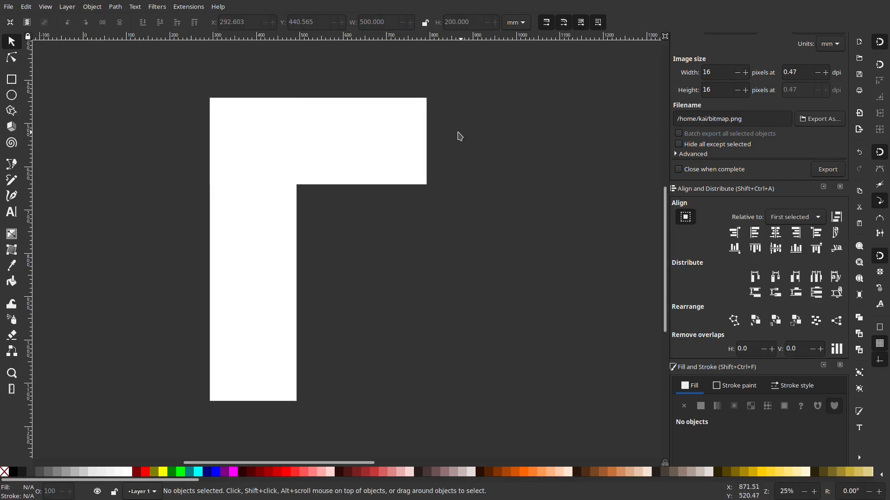
Duplicate the vertical bar and move the copy 300 mm right, flush with the top bar's right end.
{"action": "right_click", "coordinate": [245, 206]}
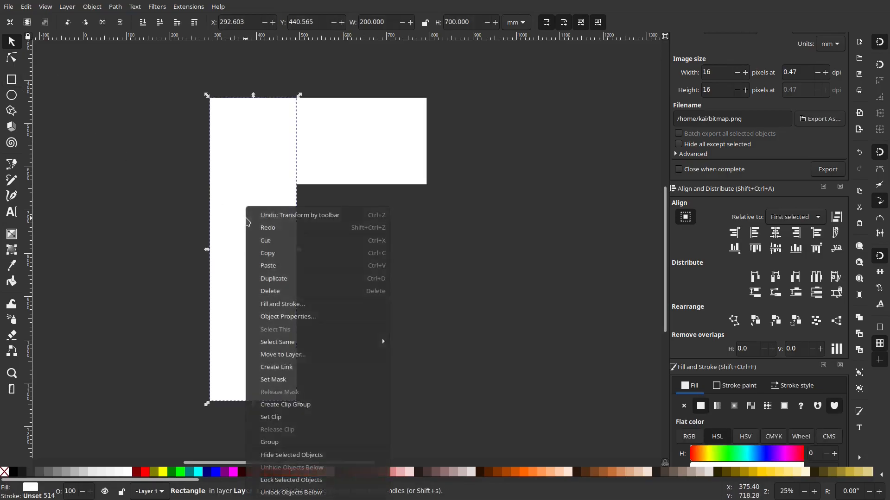
{"action": "left_click", "coordinate": [278, 278]}
{"action": "left_click_drag", "start_coordinate": [260, 249], "coordinate": [388, 248]}
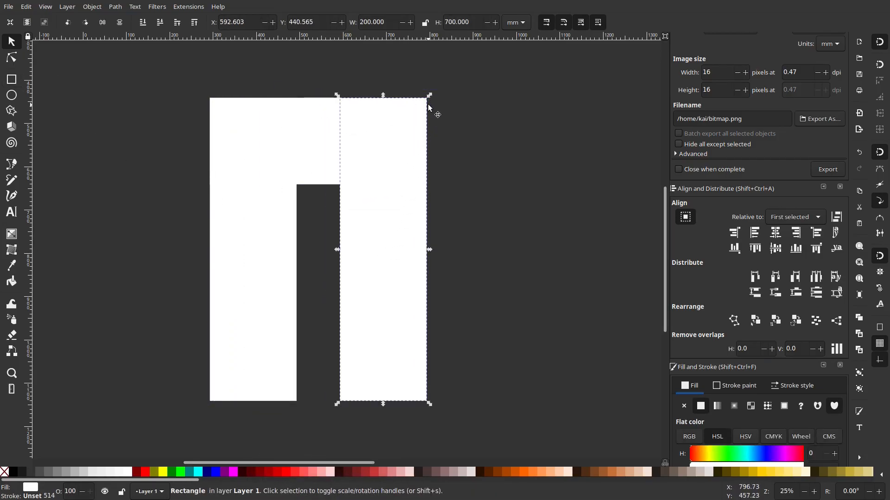
Round the corners of the right vertical bar and of the top horizontal bar.
{"action": "left_click", "coordinate": [11, 57]}
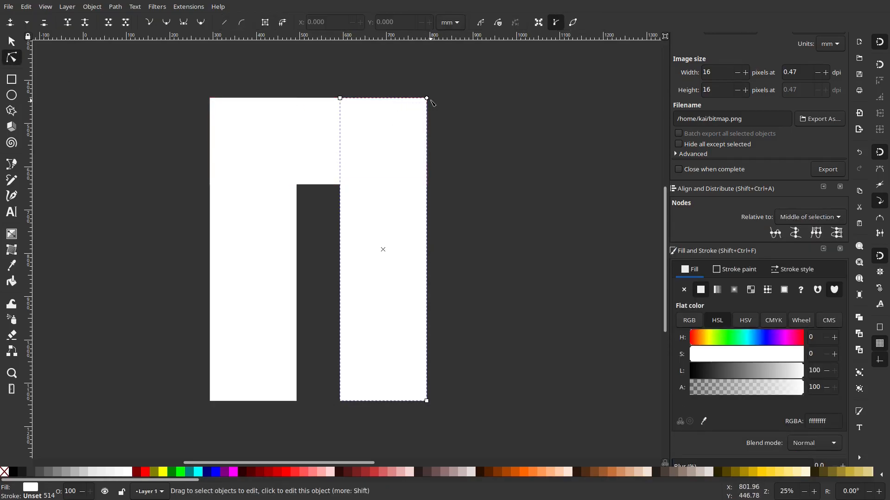
{"action": "left_click_drag", "start_coordinate": [426, 99], "coordinate": [433, 132]}
{"action": "left_click", "coordinate": [305, 139]}
{"action": "left_click_drag", "start_coordinate": [427, 100], "coordinate": [439, 162]}
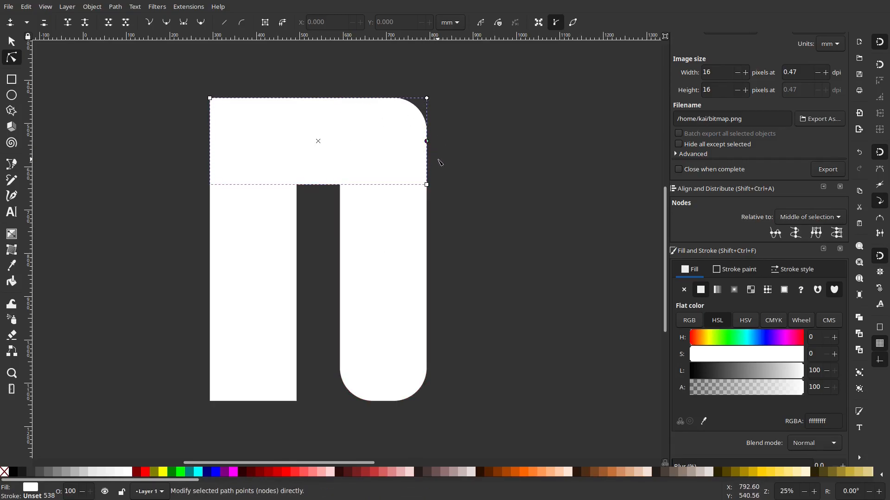
{"action": "left_click", "coordinate": [486, 170]}
{"action": "scroll", "coordinate": [503, 181], "scroll_direction": "down", "scroll_amount": 4}
{"action": "left_click_drag", "start_coordinate": [197, 180], "coordinate": [141, 195]}
{"action": "scroll", "coordinate": [431, 328], "scroll_direction": "down", "scroll_amount": 1}
{"action": "scroll", "coordinate": [423, 276], "scroll_direction": "up", "scroll_amount": 1}
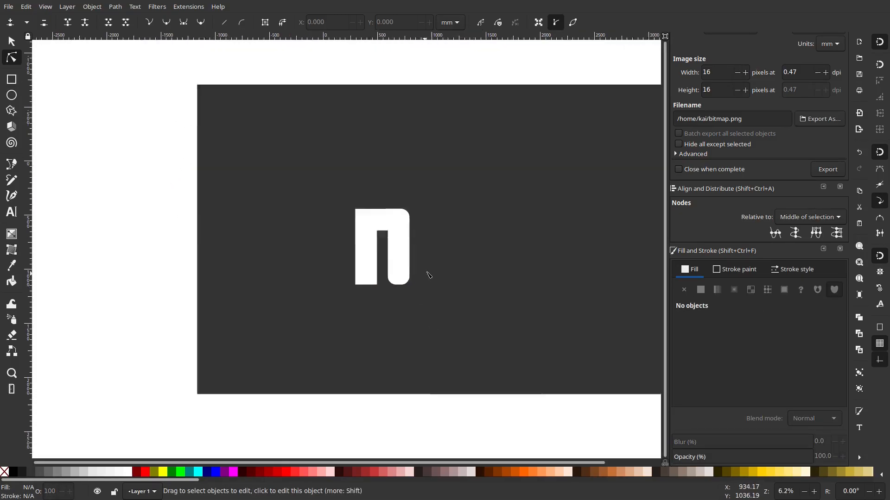
{"action": "scroll", "coordinate": [427, 275], "scroll_direction": "up", "scroll_amount": 4}
{"action": "scroll", "coordinate": [350, 214], "scroll_direction": "left", "scroll_amount": 2}
Duplicate the top horizontal bar and move the copy straight down to the lower ends of the vertical bars.
{"action": "key", "text": "s"}
{"action": "left_click", "coordinate": [318, 135]}
{"action": "right_click", "coordinate": [318, 133]}
{"action": "left_click", "coordinate": [368, 204]}
{"action": "left_click_drag", "start_coordinate": [316, 156], "coordinate": [318, 360]}
{"action": "left_click", "coordinate": [509, 298]}
{"action": "scroll", "coordinate": [527, 277], "scroll_direction": "down", "scroll_amount": 1}
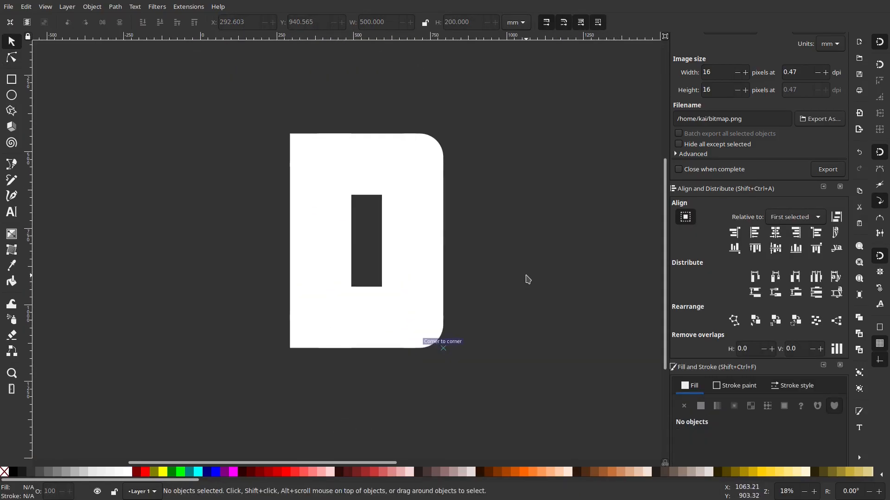
{"action": "scroll", "coordinate": [527, 277], "scroll_direction": "down", "scroll_amount": 4}
{"action": "left_click_drag", "start_coordinate": [393, 248], "coordinate": [230, 202]}
{"action": "scroll", "coordinate": [339, 245], "scroll_direction": "down", "scroll_amount": 2}
{"action": "scroll", "coordinate": [308, 229], "scroll_direction": "up", "scroll_amount": 4}
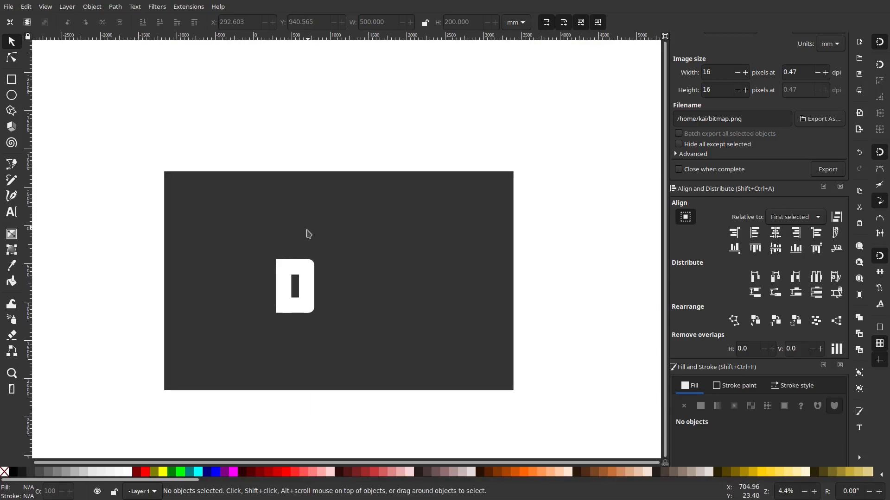
{"action": "scroll", "coordinate": [301, 297], "scroll_direction": "up", "scroll_amount": 4}
Increase the right vertical bar's corner rounding to match the top and bottom bars, checking the top bar's rounding handle.
{"action": "left_click", "coordinate": [340, 356]}
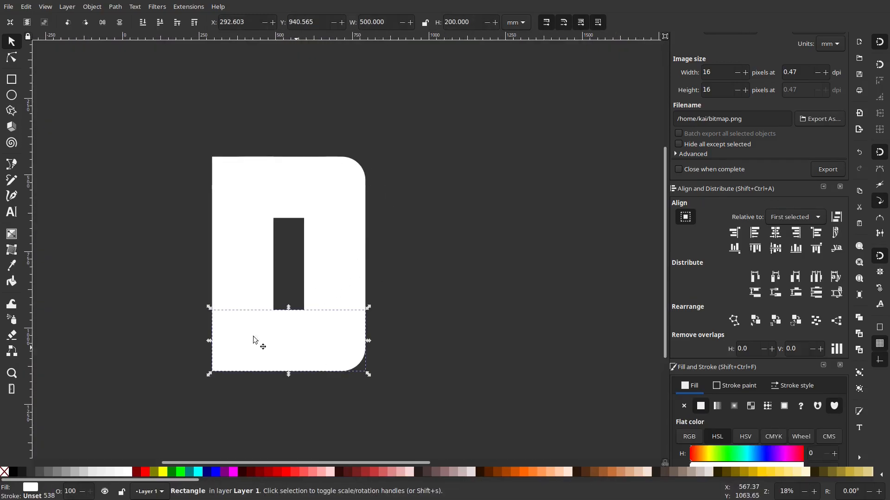
{"action": "left_click", "coordinate": [13, 59]}
{"action": "left_click_drag", "start_coordinate": [373, 331], "coordinate": [374, 321]}
{"action": "left_click", "coordinate": [352, 295]}
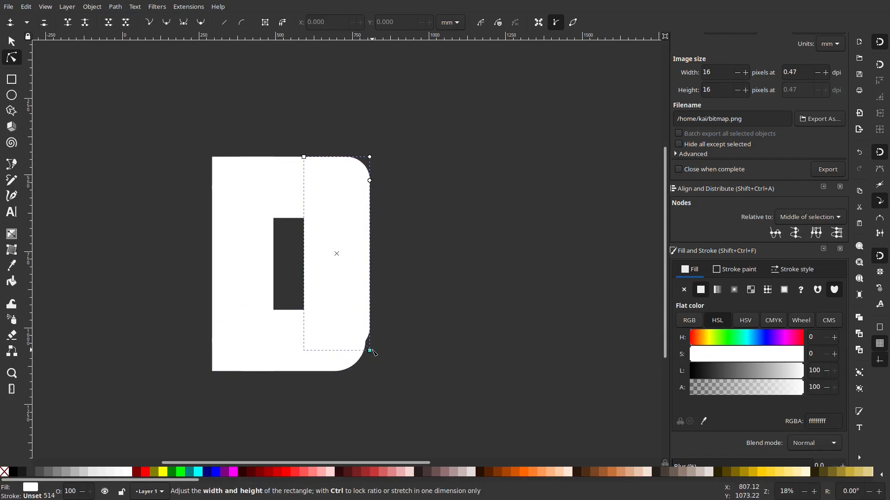
{"action": "left_click_drag", "start_coordinate": [365, 180], "coordinate": [365, 187]}
{"action": "left_click", "coordinate": [433, 275]}
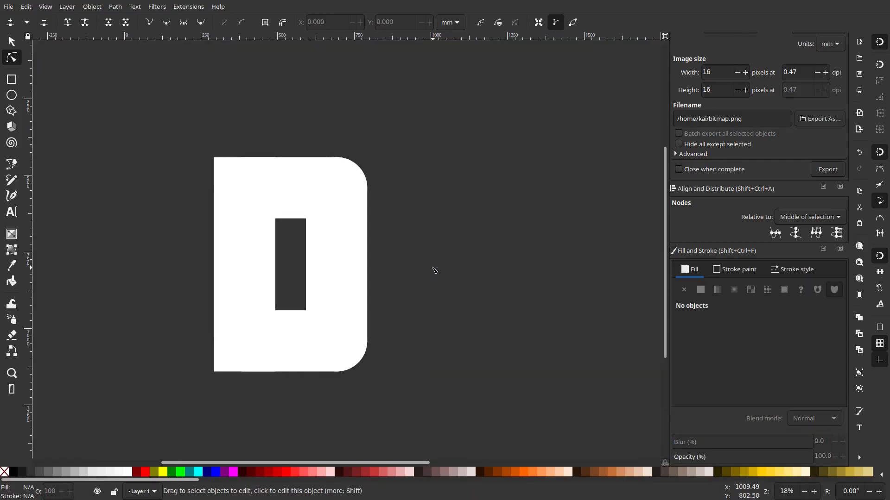
{"action": "left_click", "coordinate": [304, 180]}
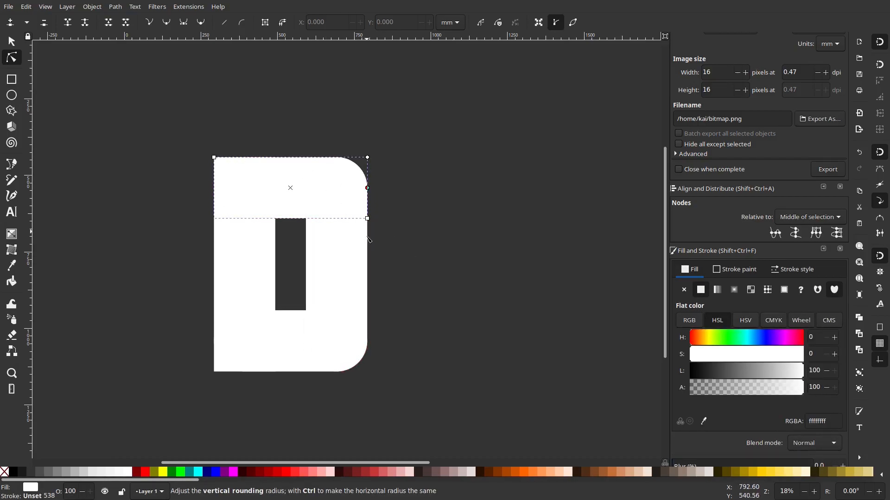
{"action": "left_click", "coordinate": [427, 224]}
{"action": "scroll", "coordinate": [427, 224], "scroll_direction": "down", "scroll_amount": 1}
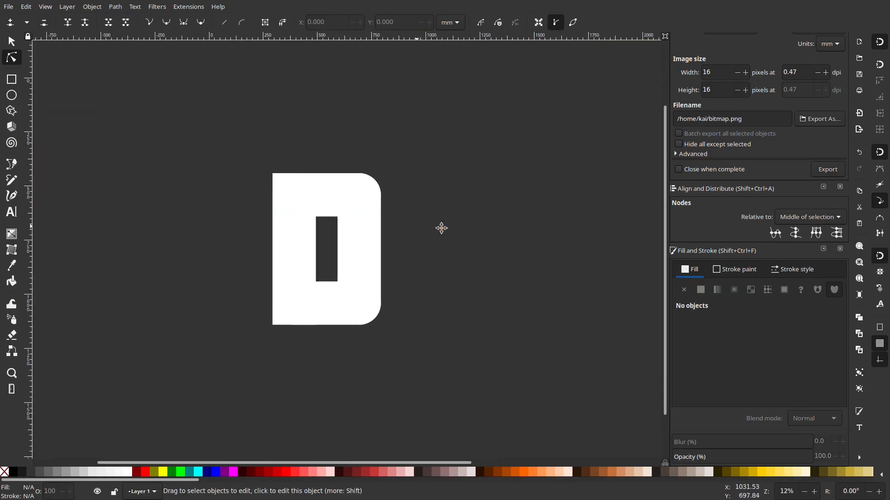
Unlock the dark background rectangle, enlarge it to about 11790 × 8479 mm around the D, and lock it again.
{"action": "scroll", "coordinate": [427, 226], "scroll_direction": "down", "scroll_amount": 2}
{"action": "key", "text": "s"}
{"action": "scroll", "coordinate": [339, 182], "scroll_direction": "down", "scroll_amount": 2}
{"action": "scroll", "coordinate": [339, 182], "scroll_direction": "down", "scroll_amount": 1}
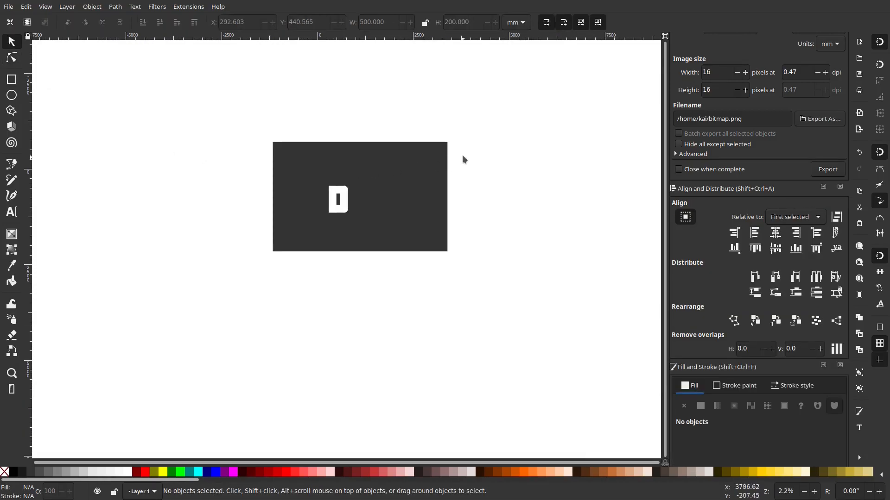
{"action": "right_click", "coordinate": [396, 176]}
{"action": "left_click", "coordinate": [457, 308]}
{"action": "left_click_drag", "start_coordinate": [446, 253], "coordinate": [575, 364]}
{"action": "left_click_drag", "start_coordinate": [269, 139], "coordinate": [129, 37]}
{"action": "left_click_drag", "start_coordinate": [574, 366], "coordinate": [590, 370]}
{"action": "right_click", "coordinate": [471, 299]}
{"action": "left_click", "coordinate": [398, 258]}
{"action": "left_click_drag", "start_coordinate": [418, 206], "coordinate": [518, 218]}
{"action": "right_click", "coordinate": [518, 218]}
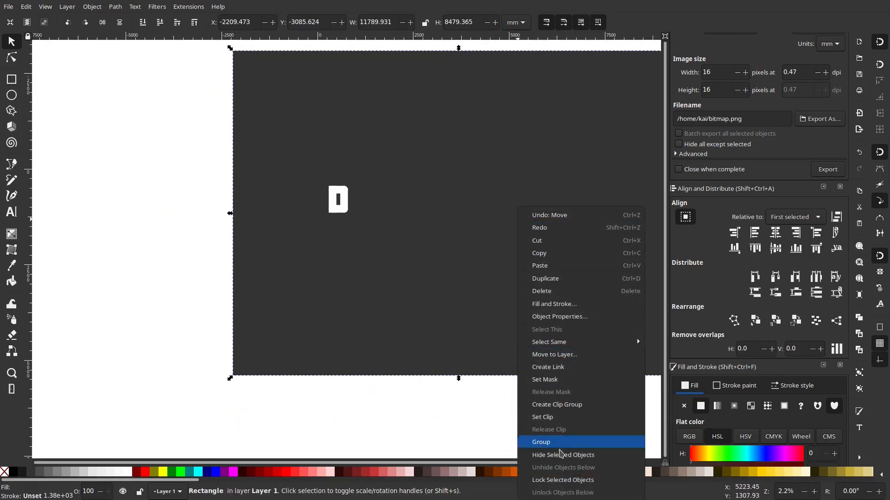
{"action": "left_click", "coordinate": [559, 479]}
Duplicate the D's left, right and bottom bars together and move the copies about 592 mm right to form a U.
{"action": "scroll", "coordinate": [340, 197], "scroll_direction": "up", "scroll_amount": 6}
{"action": "left_click_drag", "start_coordinate": [445, 206], "coordinate": [376, 240]}
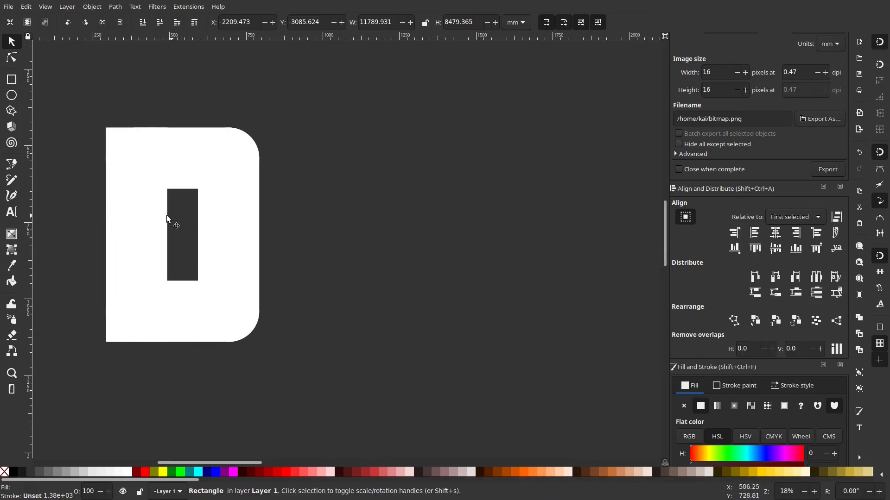
{"action": "left_click", "coordinate": [158, 217]}
{"action": "right_click", "coordinate": [152, 215]}
{"action": "left_click", "coordinate": [219, 191]}
{"action": "left_click", "coordinate": [188, 317], "text": "shift"}
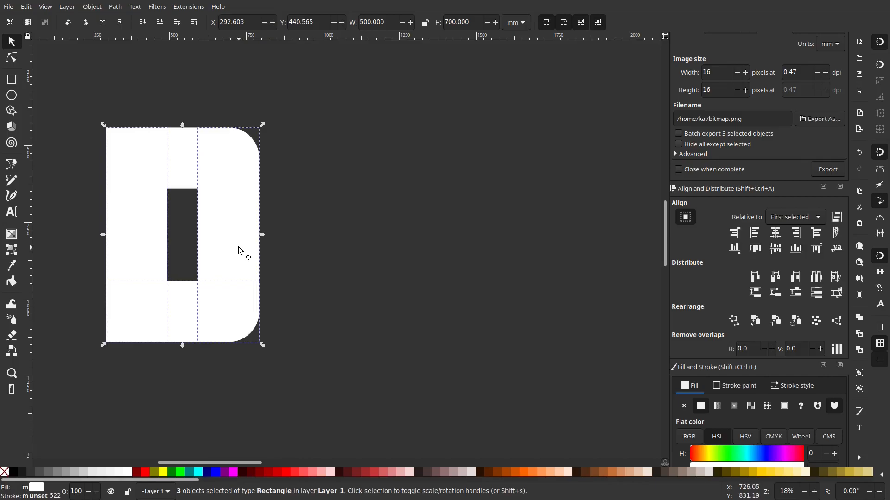
{"action": "right_click", "coordinate": [239, 251]}
{"action": "left_click", "coordinate": [288, 283]}
{"action": "left_click_drag", "start_coordinate": [235, 272], "coordinate": [416, 274]}
{"action": "left_click", "coordinate": [351, 105]}
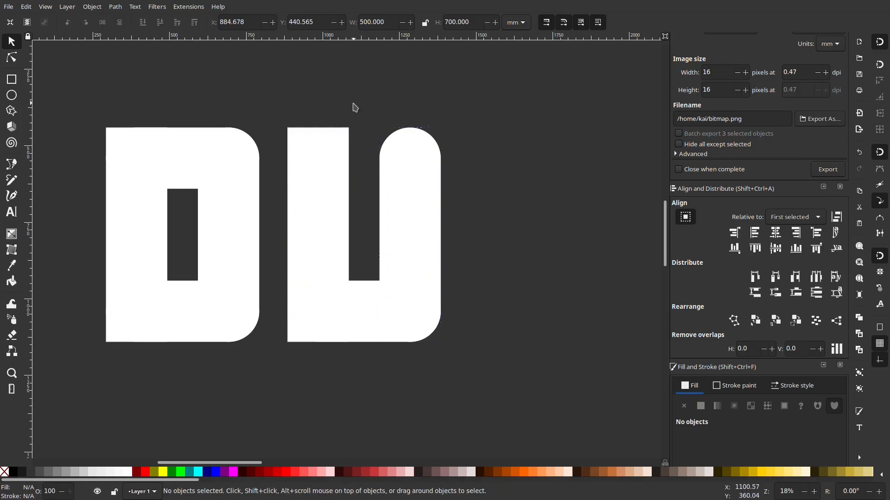
Draw a 500 × 700 mm white rectangle covering the U from its lower left corner to its upper right corner.
{"action": "left_click", "coordinate": [12, 80]}
{"action": "scroll", "coordinate": [334, 222], "scroll_direction": "up", "scroll_amount": 2, "text": "ctrl"}
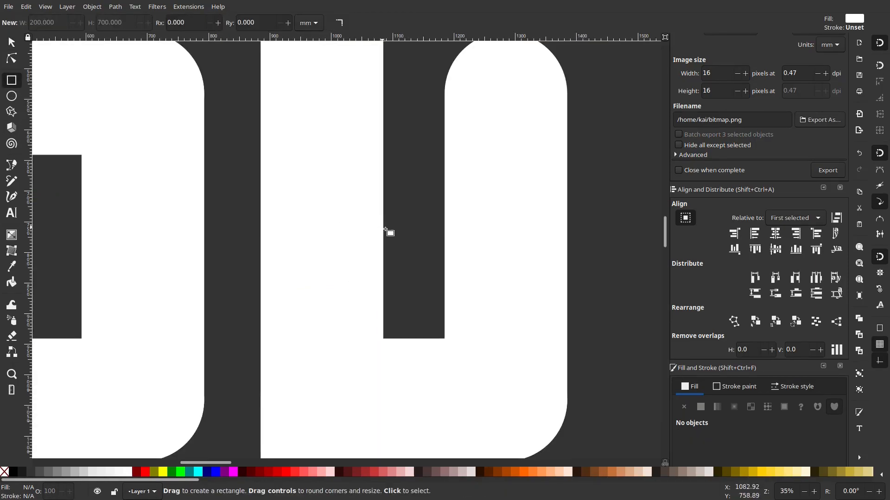
{"action": "left_click_drag", "start_coordinate": [388, 234], "coordinate": [475, 207]}
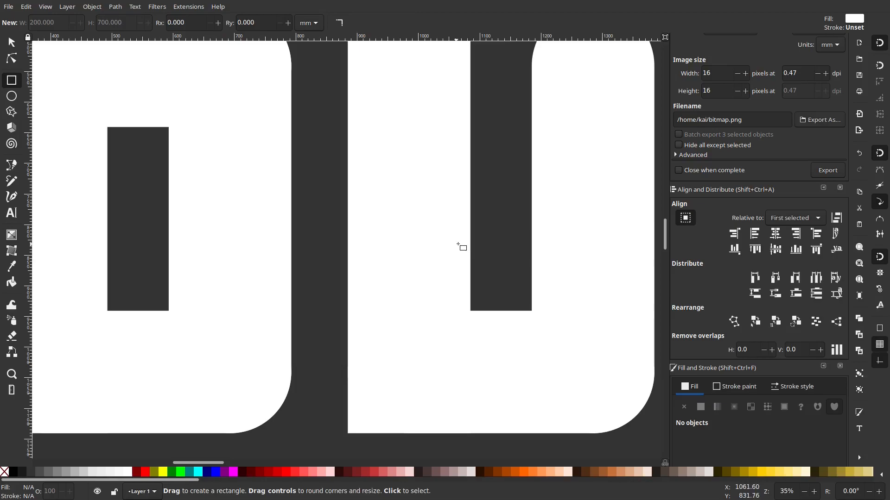
{"action": "left_click_drag", "start_coordinate": [368, 211], "coordinate": [313, 197]}
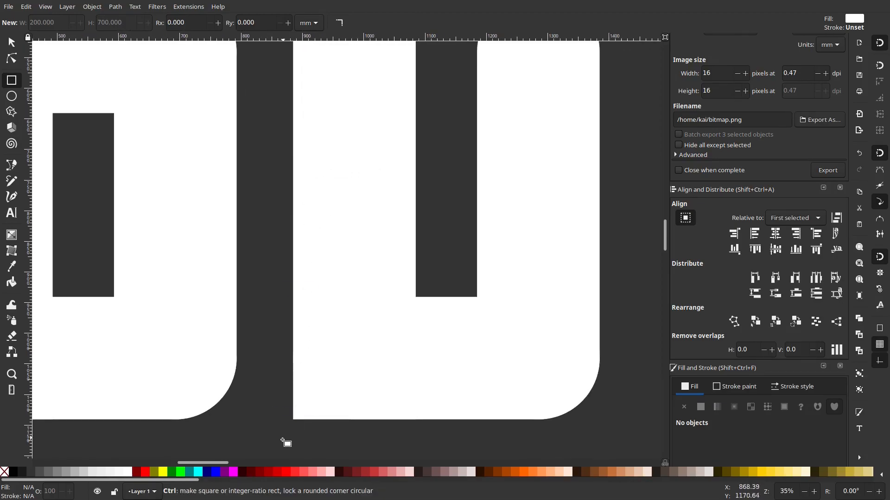
{"action": "scroll", "coordinate": [298, 416], "scroll_direction": "down", "scroll_amount": 2, "text": "ctrl"}
{"action": "mouse_move", "coordinate": [297, 418]}
{"action": "left_mouse_down"}
{"action": "mouse_move", "coordinate": [390, 386]}
{"action": "mouse_move", "coordinate": [451, 408]}
{"action": "mouse_move", "coordinate": [449, 204]}
{"action": "left_mouse_up"}
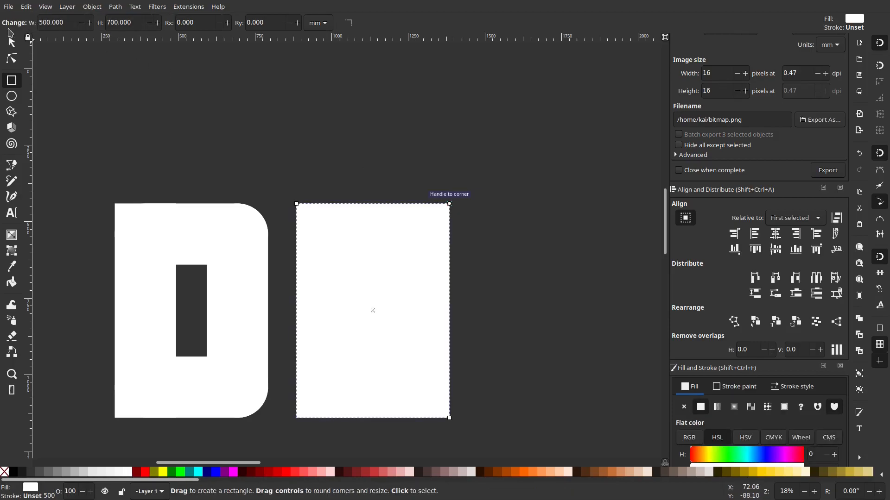
{"action": "left_click", "coordinate": [11, 43]}
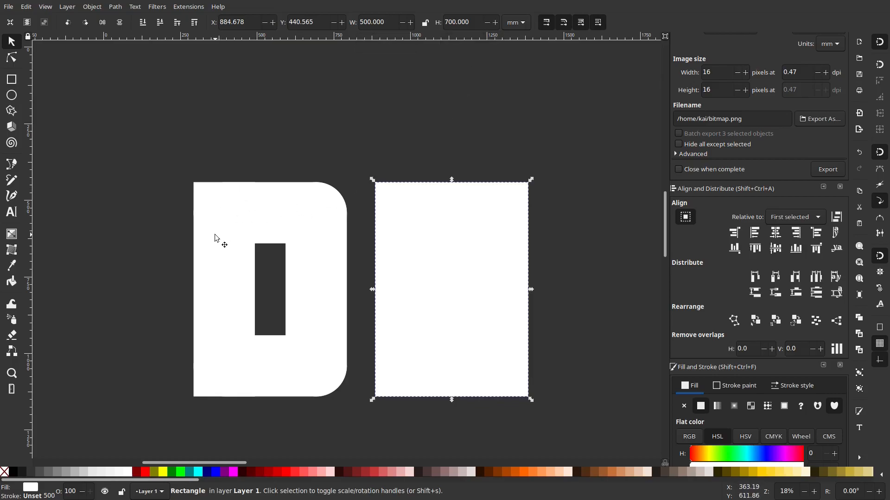
Move the new rectangle to the left edge of the D's counter and resize it to 100 mm wide, about 1460 mm tall.
{"action": "left_click_drag", "start_coordinate": [446, 249], "coordinate": [343, 253]}
{"action": "left_click_drag", "start_coordinate": [343, 258], "coordinate": [342, 258]}
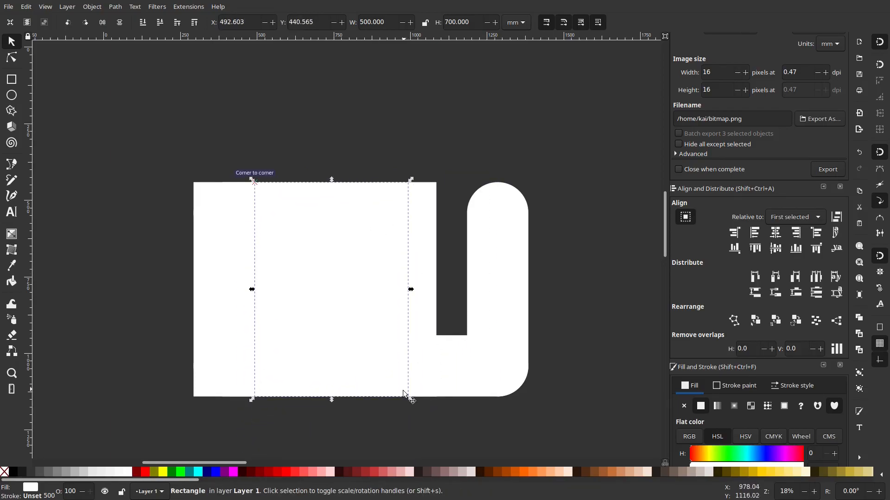
{"action": "left_click_drag", "start_coordinate": [408, 395], "coordinate": [289, 397]}
{"action": "left_click_drag", "start_coordinate": [297, 322], "coordinate": [289, 229]}
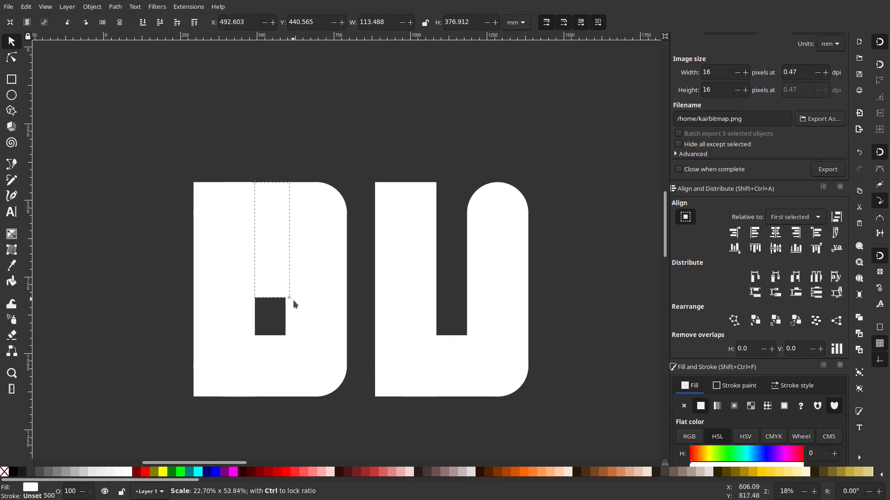
{"action": "left_click_drag", "start_coordinate": [287, 338], "coordinate": [285, 257]}
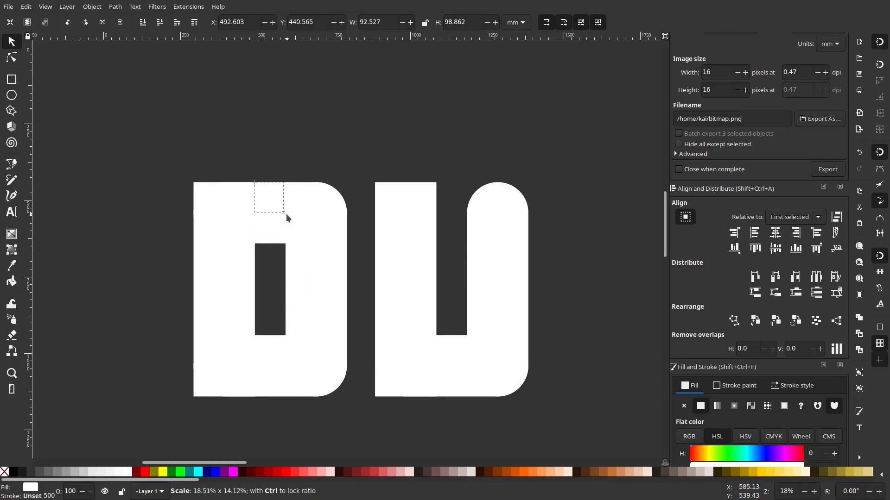
{"action": "left_click_drag", "start_coordinate": [295, 228], "coordinate": [312, 397]}
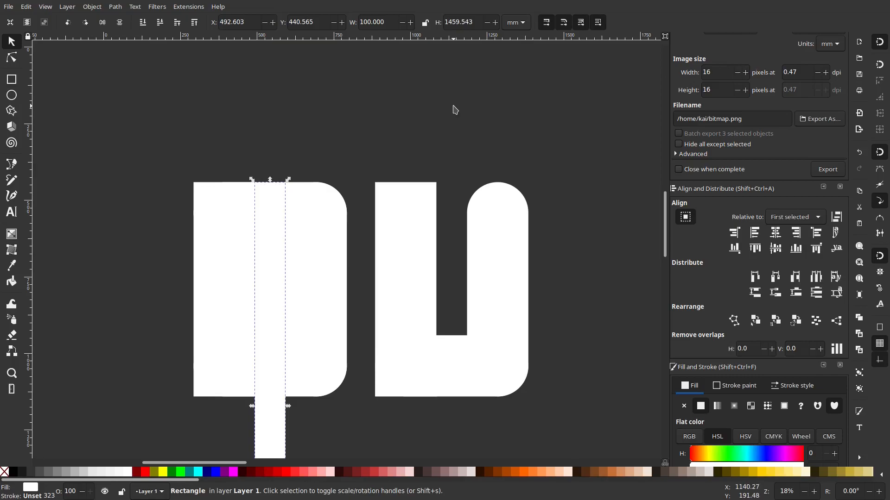
Place the 100 mm spacer bar flush against the D's right edge and move the U's bars flush against its other side.
{"action": "left_click_drag", "start_coordinate": [271, 246], "coordinate": [366, 244]}
{"action": "left_click_drag", "start_coordinate": [563, 430], "coordinate": [398, 180]}
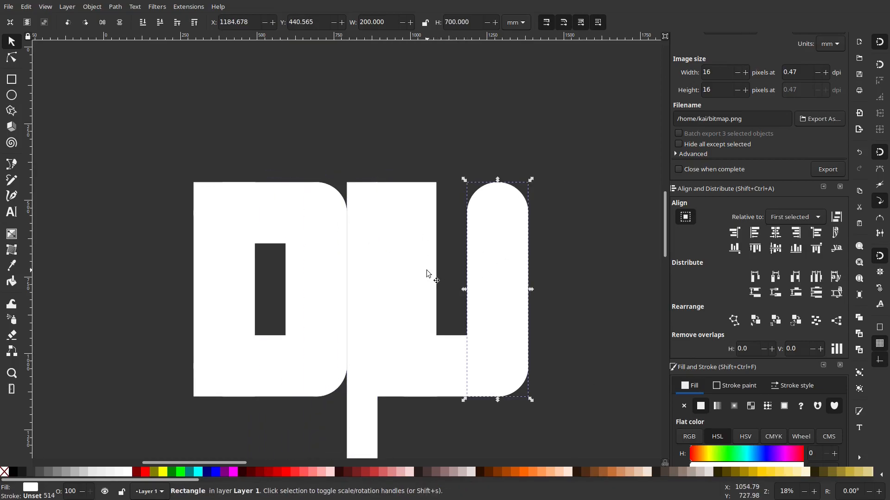
{"action": "left_click", "coordinate": [427, 274], "text": "shift"}
{"action": "left_click_drag", "start_coordinate": [424, 358], "coordinate": [407, 267]}
Extend the spacer bar above the letters to about 1701 mm tall and fill it with orange.
{"action": "left_click", "coordinate": [376, 303]}
{"action": "left_click_drag", "start_coordinate": [401, 145], "coordinate": [403, 246]}
{"action": "left_click_drag", "start_coordinate": [383, 194], "coordinate": [386, 120]}
{"action": "left_click", "coordinate": [495, 471]}
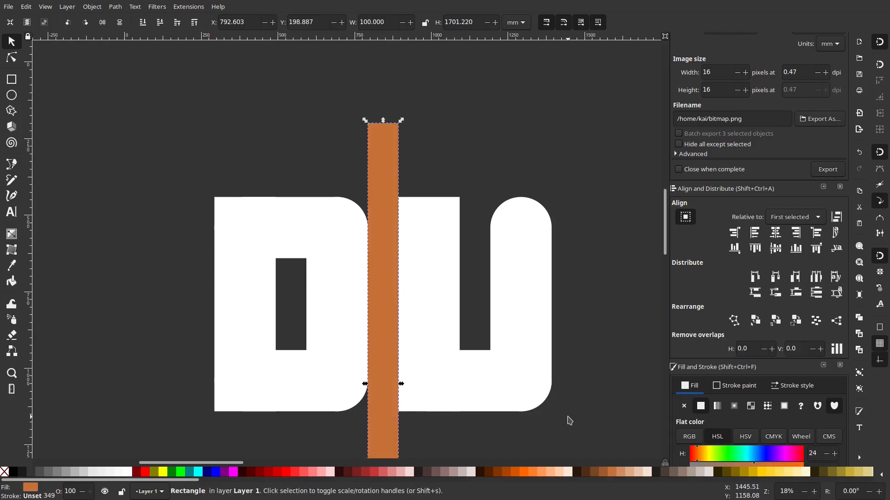
Shorten the orange spacer bar from both ends to about 1113 mm tall, keeping it extending past both letters.
{"action": "left_click", "coordinate": [568, 419]}
{"action": "scroll", "coordinate": [502, 352], "scroll_direction": "down", "scroll_amount": 10}
{"action": "scroll", "coordinate": [487, 331], "scroll_direction": "down", "scroll_amount": 4, "text": "ctrl"}
{"action": "left_click", "coordinate": [419, 343]}
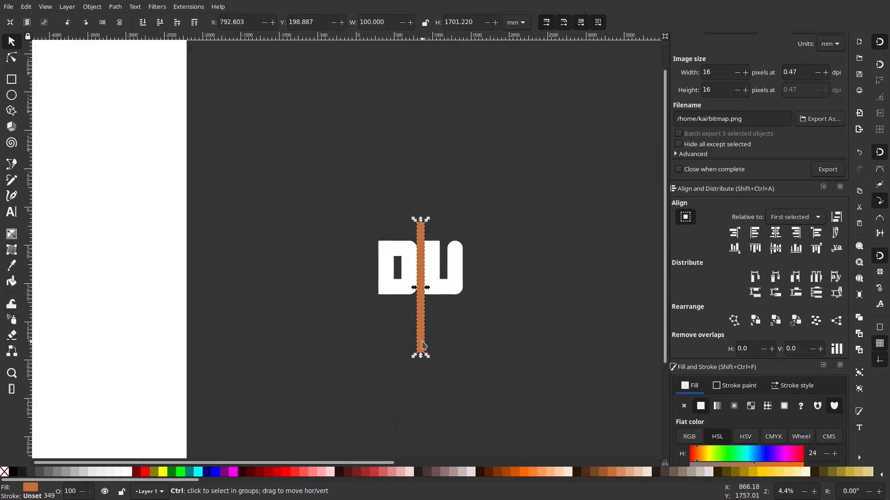
{"action": "scroll", "coordinate": [417, 370], "scroll_direction": "up", "scroll_amount": 3, "text": "ctrl"}
{"action": "left_click_drag", "start_coordinate": [416, 367], "coordinate": [410, 252]}
{"action": "scroll", "coordinate": [493, 363], "scroll_direction": "up", "scroll_amount": 5}
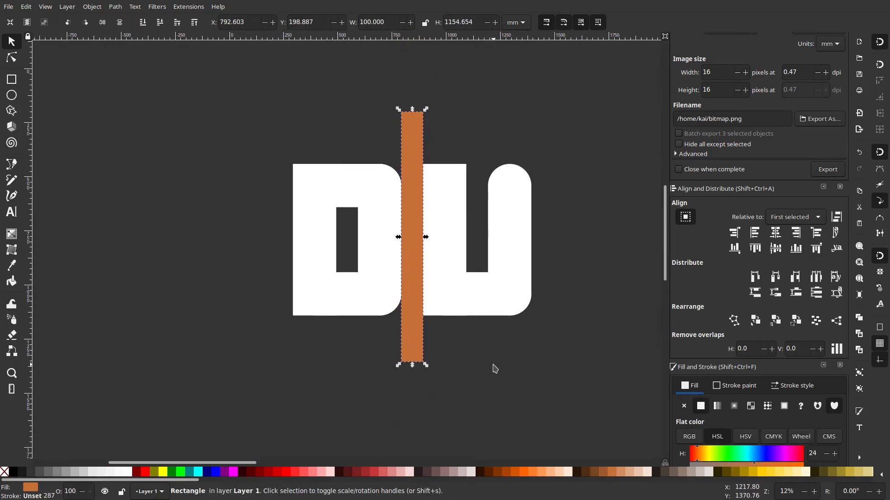
{"action": "left_click_drag", "start_coordinate": [413, 368], "coordinate": [413, 376]}
{"action": "left_click", "coordinate": [467, 358]}
{"action": "left_click_drag", "start_coordinate": [463, 351], "coordinate": [366, 361]}
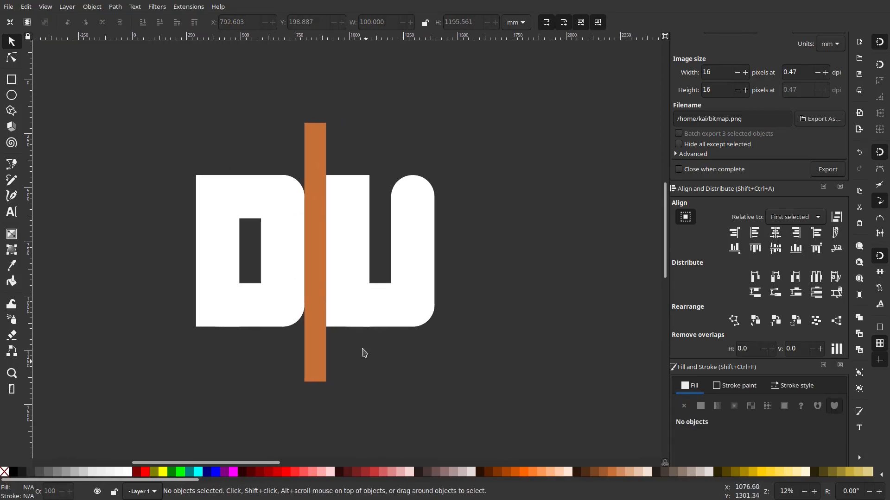
{"action": "left_click", "coordinate": [314, 150]}
{"action": "left_click_drag", "start_coordinate": [315, 120], "coordinate": [320, 168]}
{"action": "left_click", "coordinate": [458, 232]}
{"action": "left_click", "coordinate": [352, 319]}
{"action": "scroll", "coordinate": [352, 319], "scroll_direction": "up", "scroll_amount": 1}
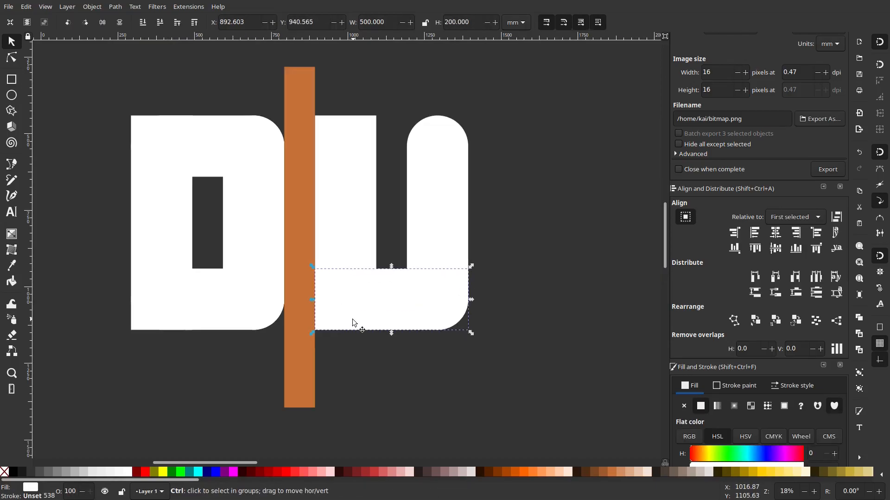
{"action": "left_click", "coordinate": [358, 124]}
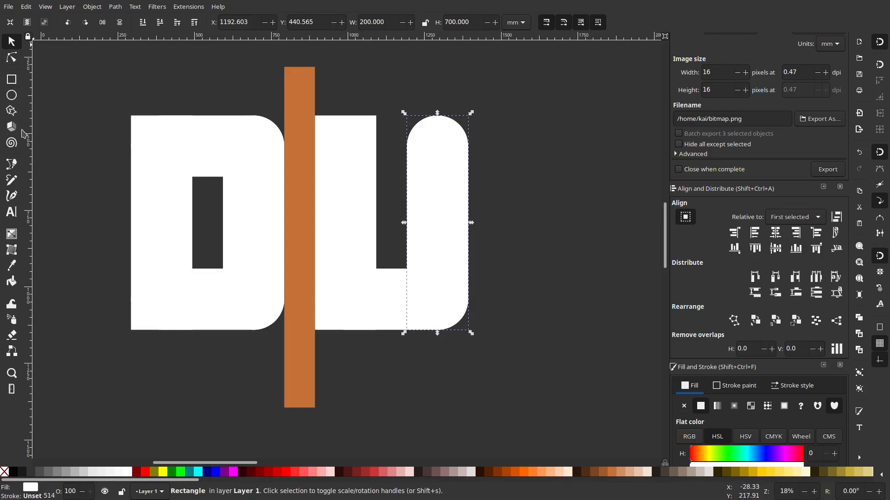
{"action": "right_click", "coordinate": [458, 184]}
{"action": "left_click", "coordinate": [513, 154]}
{"action": "left_click", "coordinate": [305, 274]}
{"action": "left_click", "coordinate": [341, 273]}
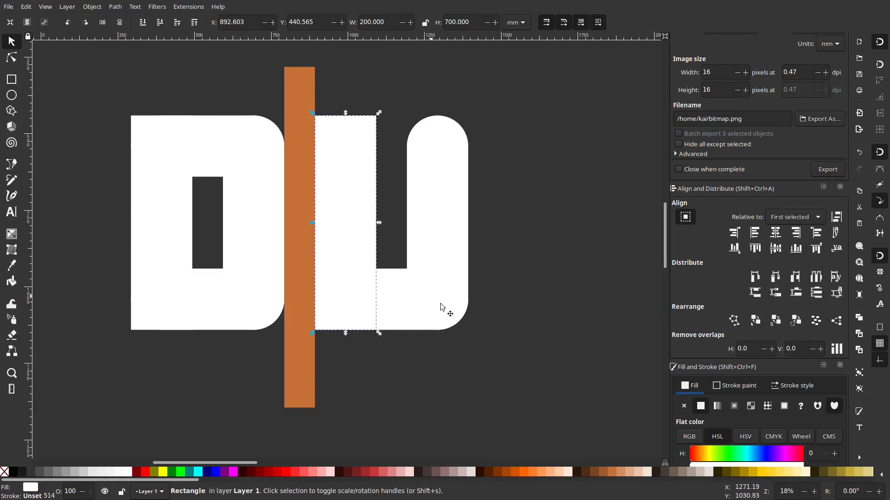
Remove the corner rounding from the U's bottom bar and right vertical bar.
{"action": "key", "text": "n"}
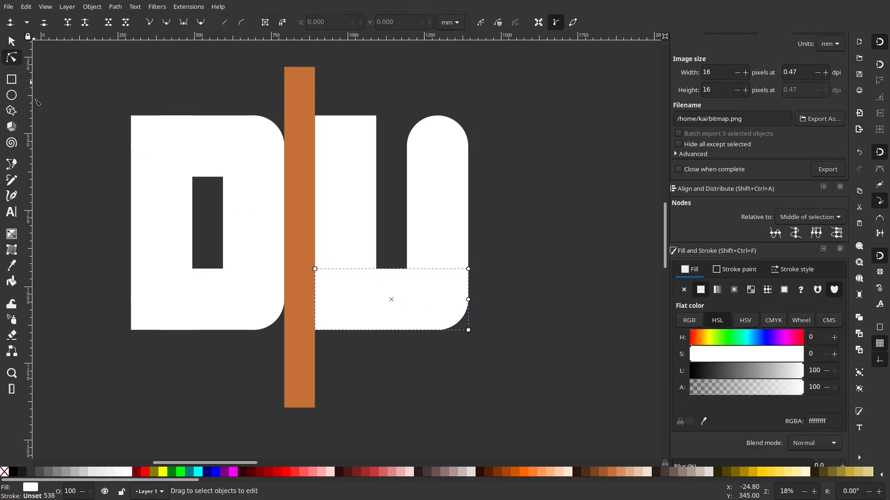
{"action": "left_click", "coordinate": [463, 208]}
{"action": "left_click_drag", "start_coordinate": [467, 146], "coordinate": [484, 81]}
{"action": "left_click", "coordinate": [526, 123]}
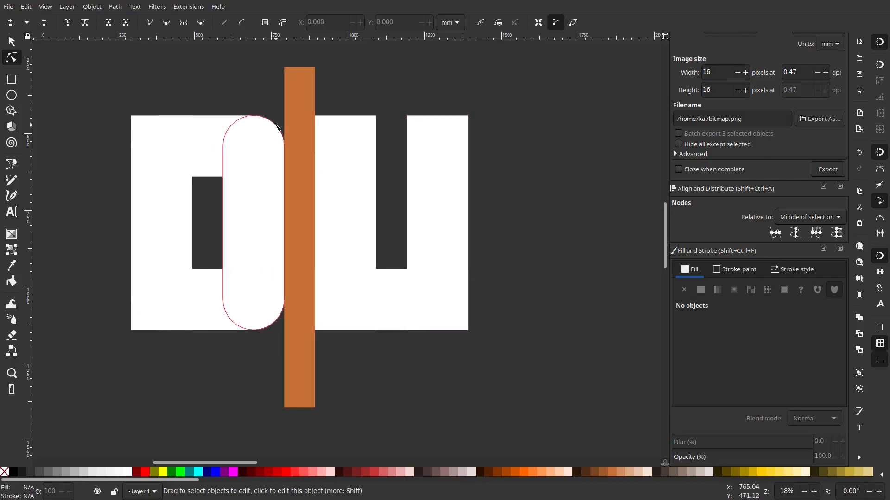
{"action": "left_click", "coordinate": [351, 135]}
{"action": "left_click_drag", "start_coordinate": [376, 116], "coordinate": [379, 132]}
{"action": "key", "text": "ctrl+z"}
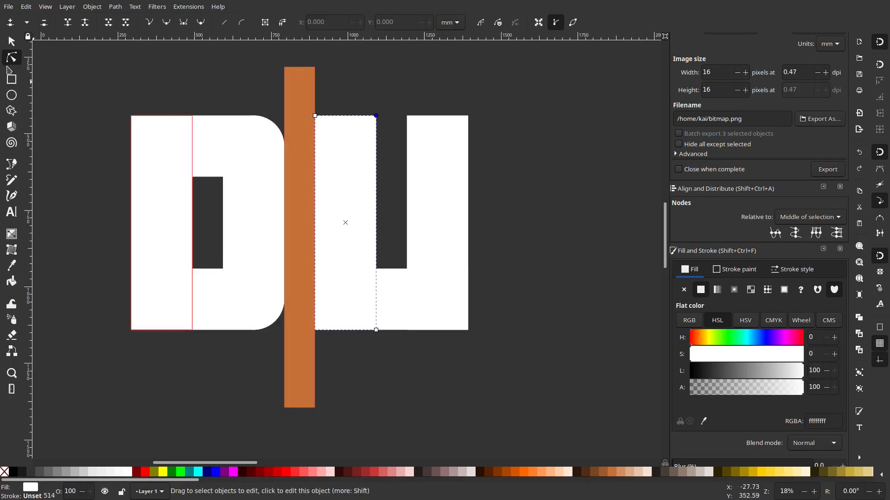
{"action": "left_click", "coordinate": [12, 41]}
{"action": "left_click", "coordinate": [287, 68]}
{"action": "key", "text": "Delete"}
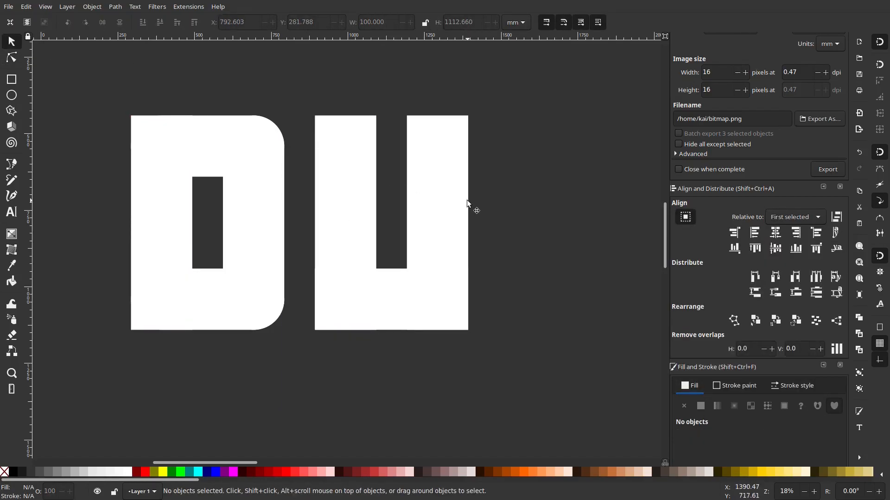
{"action": "scroll", "coordinate": [468, 204], "scroll_direction": "down", "scroll_amount": 4}
{"action": "scroll", "coordinate": [454, 207], "scroll_direction": "up", "scroll_amount": 2}
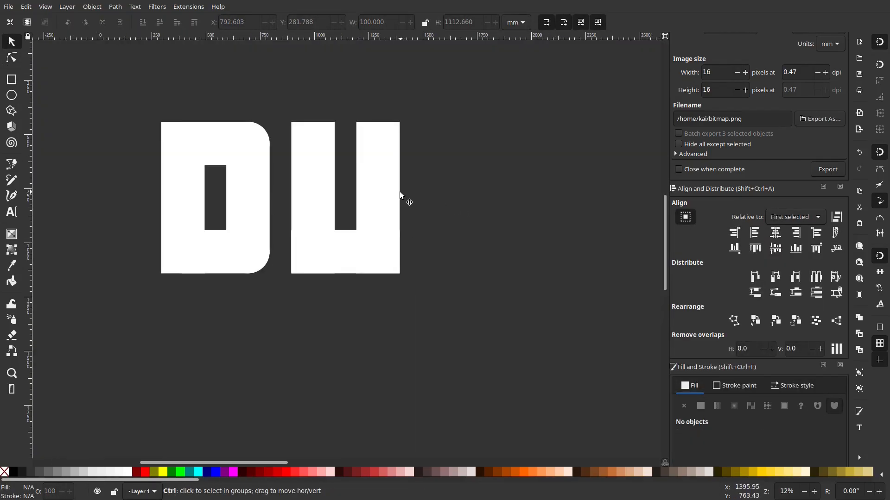
{"action": "key", "text": "ctrl+z"}
Lower the tops of the U's two vertical bars together, making them about 519 mm tall.
{"action": "scroll", "coordinate": [371, 196], "scroll_direction": "up", "scroll_amount": 2}
{"action": "left_click", "coordinate": [378, 197]}
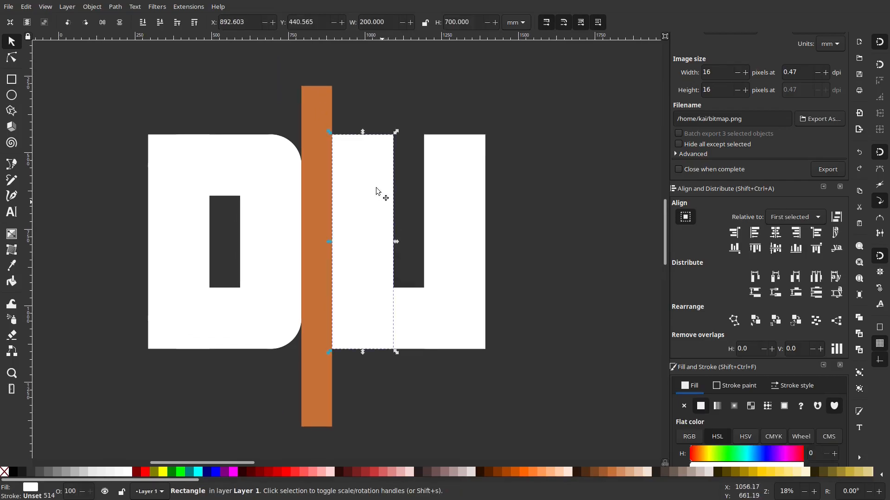
{"action": "left_click", "coordinate": [459, 182], "text": "shift"}
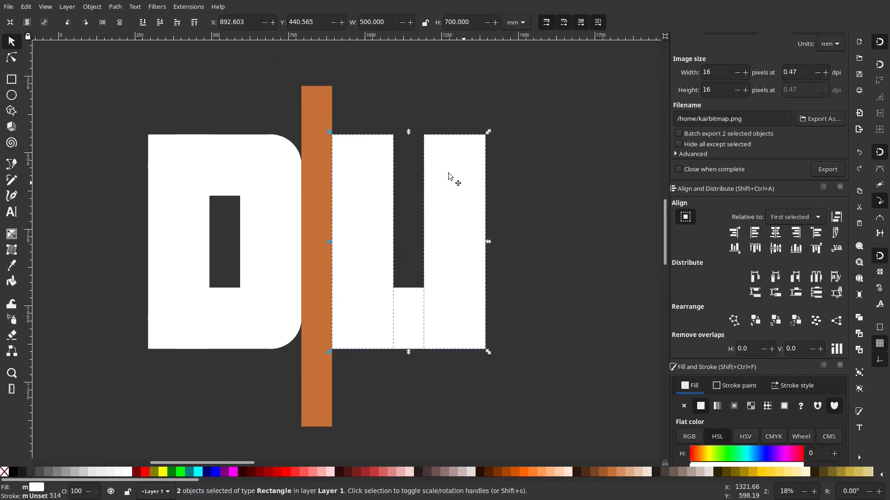
{"action": "left_click_drag", "start_coordinate": [408, 132], "coordinate": [418, 189]}
{"action": "key", "text": "Escape"}
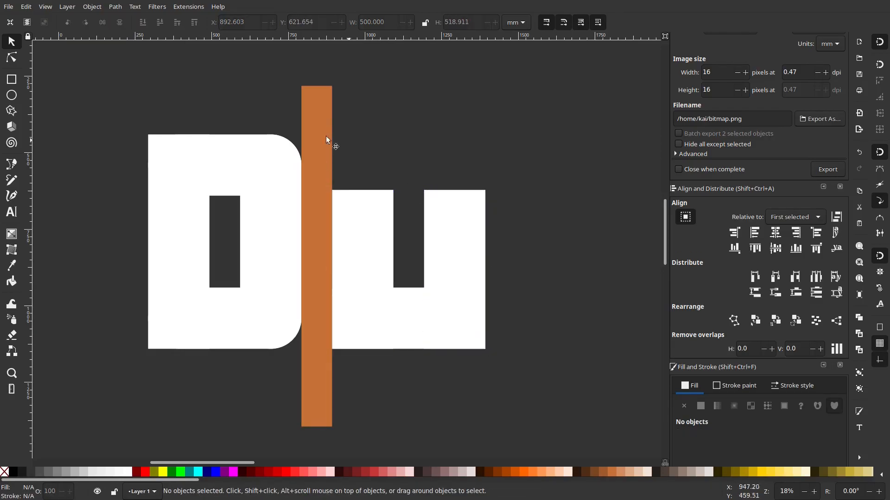
Draw a horizontal orange guide bar about 176 mm tall from the D's left edge at its counter's top across the U.
{"action": "left_click", "coordinate": [11, 82]}
{"action": "left_click_drag", "start_coordinate": [153, 194], "coordinate": [530, 251]}
{"action": "left_click", "coordinate": [12, 43]}
Shorten the U's two vertical bars from the top to about 489 mm, close to the horizontal guide's upper edge.
{"action": "left_click", "coordinate": [452, 272]}
{"action": "left_click", "coordinate": [372, 265], "text": "shift"}
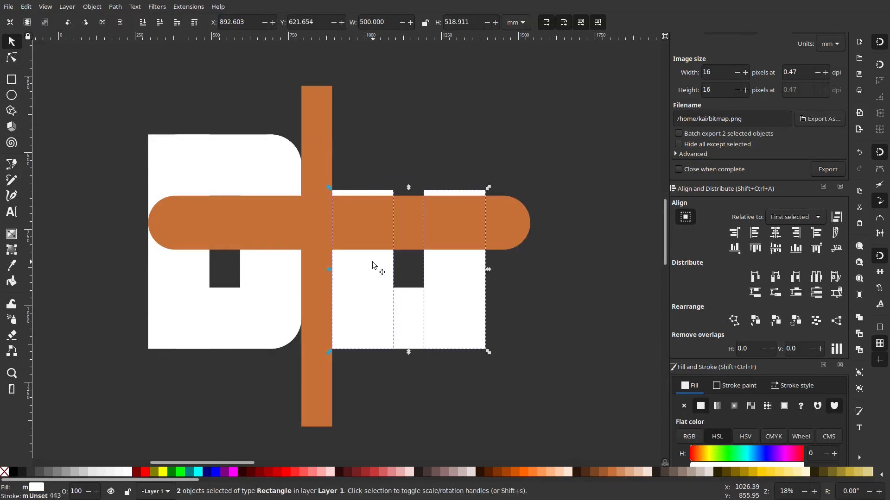
{"action": "left_click_drag", "start_coordinate": [408, 190], "coordinate": [410, 199]}
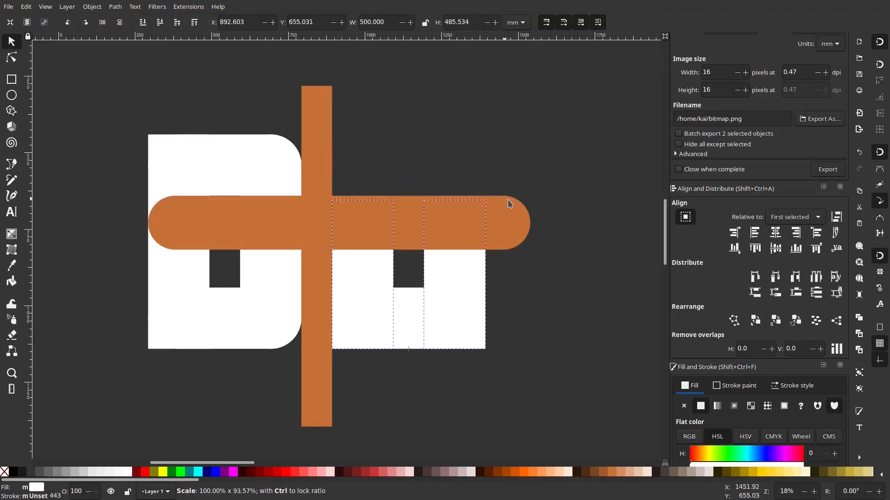
{"action": "left_click_drag", "start_coordinate": [513, 198], "coordinate": [323, 200]}
{"action": "left_click_drag", "start_coordinate": [257, 196], "coordinate": [262, 199]}
{"action": "left_click_drag", "start_coordinate": [193, 215], "coordinate": [274, 199]}
Narrow the horizontal orange guide bar to about 599 mm so it ends at the vertical spacer's right edge.
{"action": "left_click", "coordinate": [525, 234]}
{"action": "left_click_drag", "start_coordinate": [533, 224], "coordinate": [335, 207]}
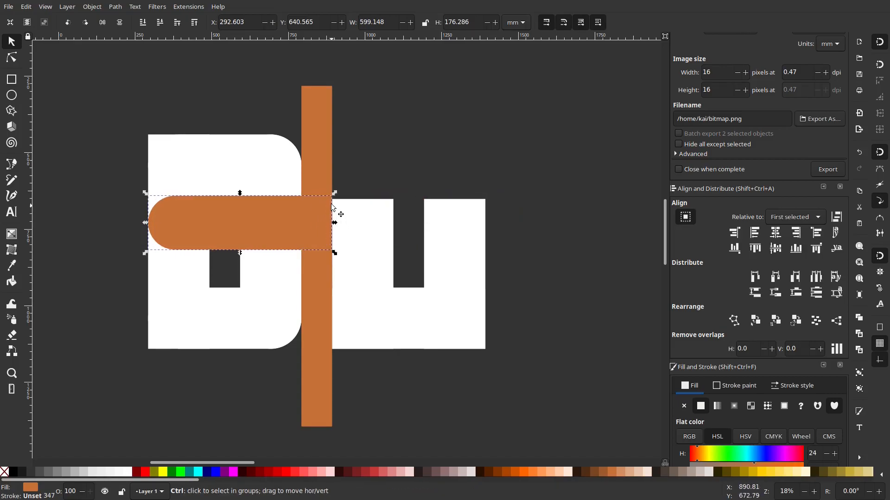
{"action": "scroll", "coordinate": [335, 206], "scroll_direction": "up", "scroll_amount": 4, "text": "ctrl"}
{"action": "left_click_drag", "start_coordinate": [339, 282], "coordinate": [340, 260]}
{"action": "left_click", "coordinate": [355, 260]}
{"action": "left_click_drag", "start_coordinate": [456, 183], "coordinate": [311, 177]}
{"action": "scroll", "coordinate": [366, 294], "scroll_direction": "down", "scroll_amount": 4}
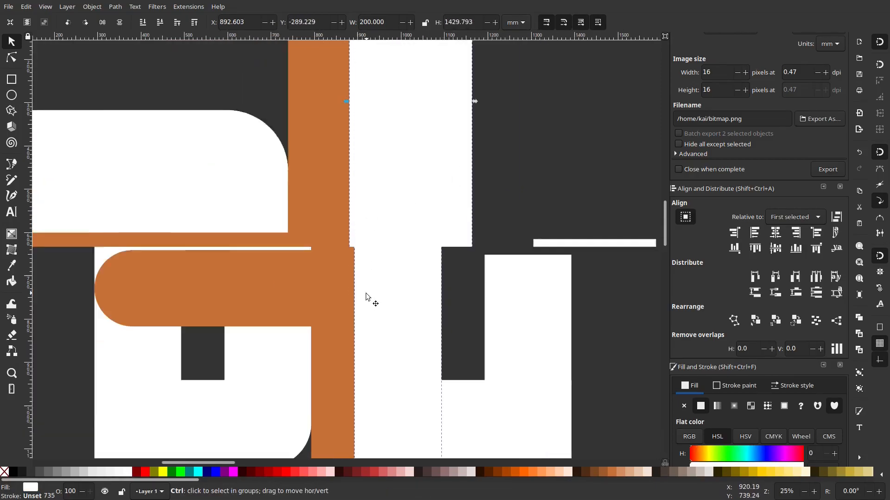
{"action": "left_click_drag", "start_coordinate": [397, 254], "coordinate": [397, 95]}
{"action": "left_click_drag", "start_coordinate": [279, 284], "coordinate": [464, 257]}
{"action": "left_click", "coordinate": [539, 291], "text": "shift"}
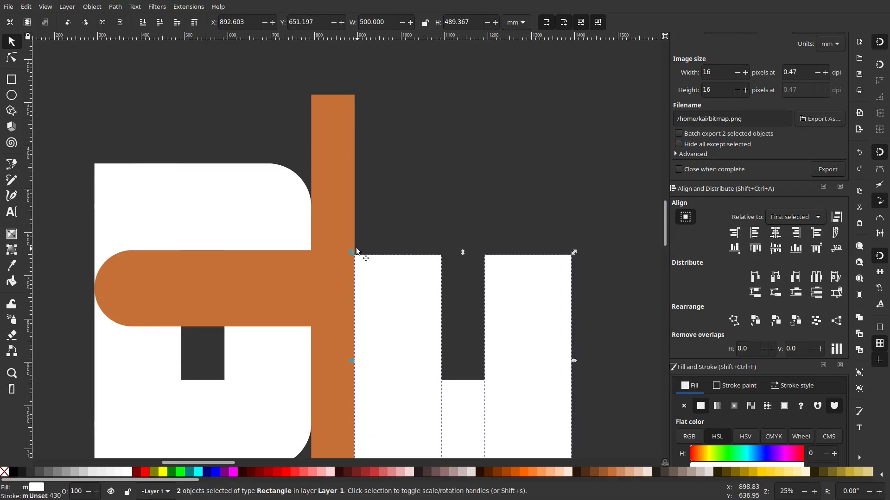
{"action": "left_click_drag", "start_coordinate": [351, 253], "coordinate": [84, 309]}
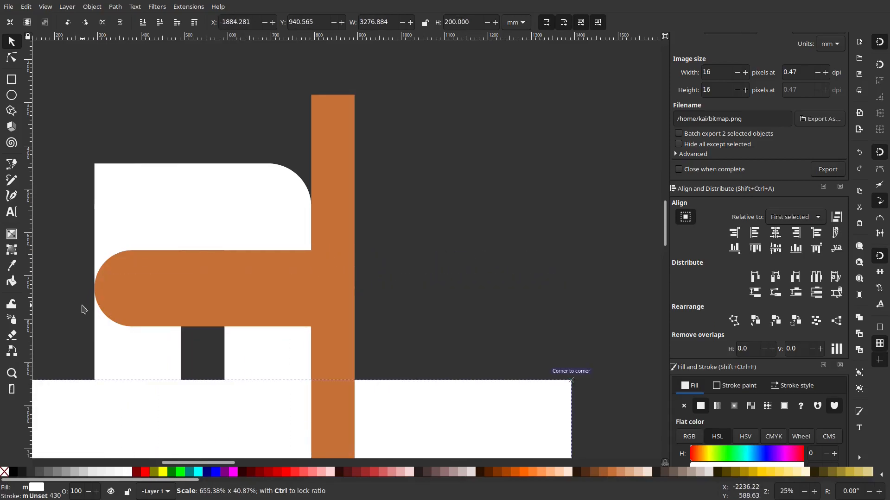
{"action": "key", "text": "Escape"}
Delete the horizontal orange guide bar and place a horizontal guide line level with the top of the D's counter.
{"action": "key", "text": "minus"}
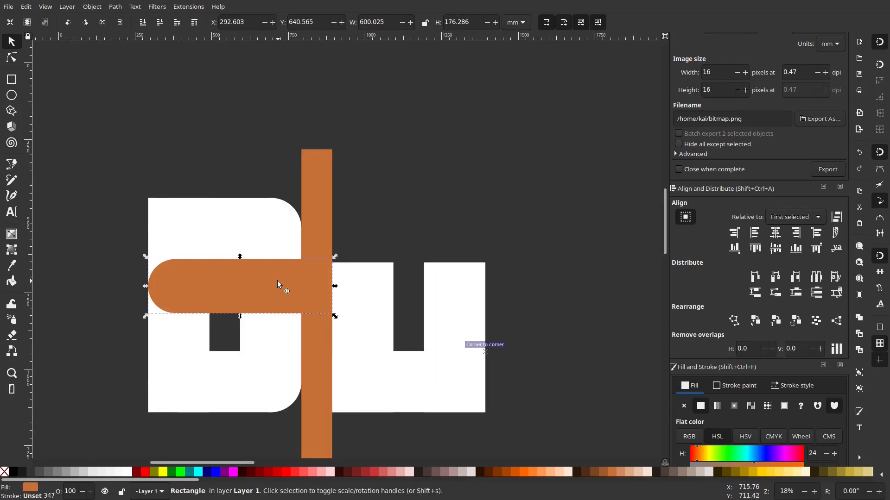
{"action": "key", "text": "Escape"}
{"action": "scroll", "coordinate": [318, 235], "scroll_direction": "up", "scroll_amount": 3}
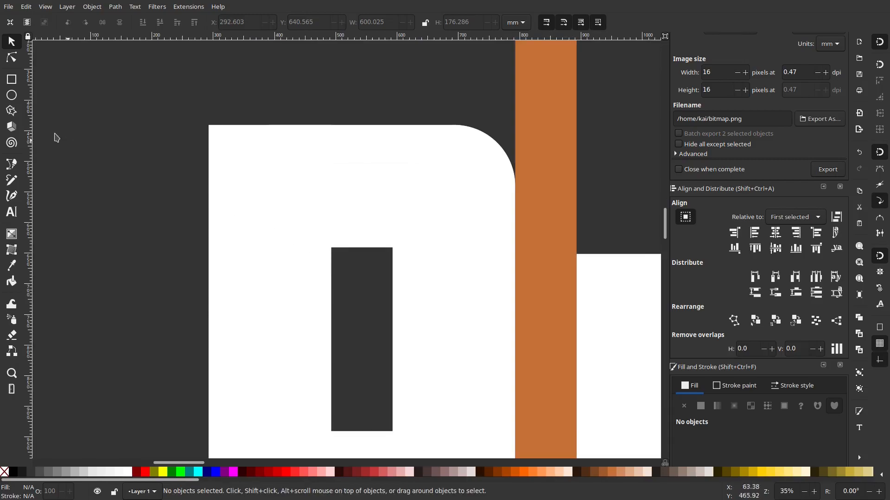
{"action": "left_click_drag", "start_coordinate": [232, 127], "coordinate": [206, 249]}
{"action": "left_click_drag", "start_coordinate": [612, 284], "coordinate": [293, 283]}
{"action": "left_click", "coordinate": [445, 275]}
{"action": "left_click_drag", "start_coordinate": [318, 246], "coordinate": [320, 239]}
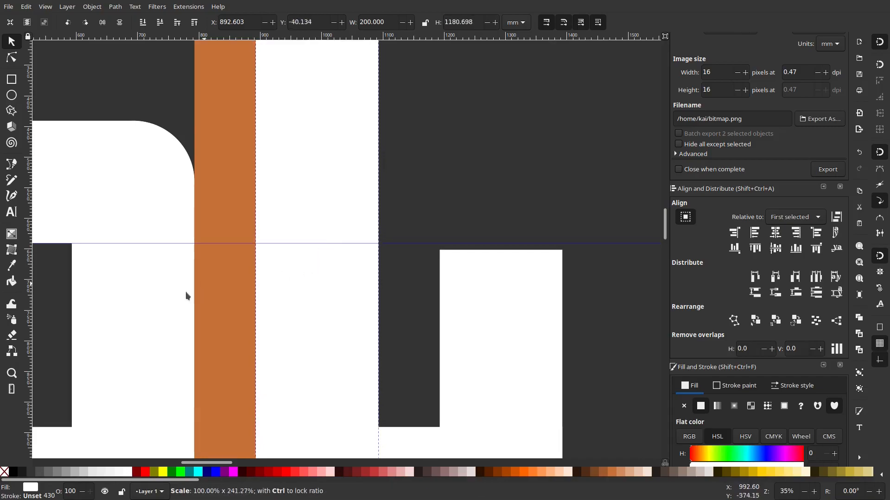
{"action": "key", "text": "Escape"}
{"action": "scroll", "coordinate": [415, 272], "scroll_direction": "down", "scroll_amount": 1}
{"action": "left_click_drag", "start_coordinate": [389, 242], "coordinate": [299, 231]}
{"action": "key", "text": "Escape"}
Resize the U's two vertical bars together to 500 mm tall so their tops meet the horizontal guide line.
{"action": "left_click_drag", "start_coordinate": [392, 240], "coordinate": [353, 250]}
{"action": "left_click", "coordinate": [409, 240], "text": "shift"}
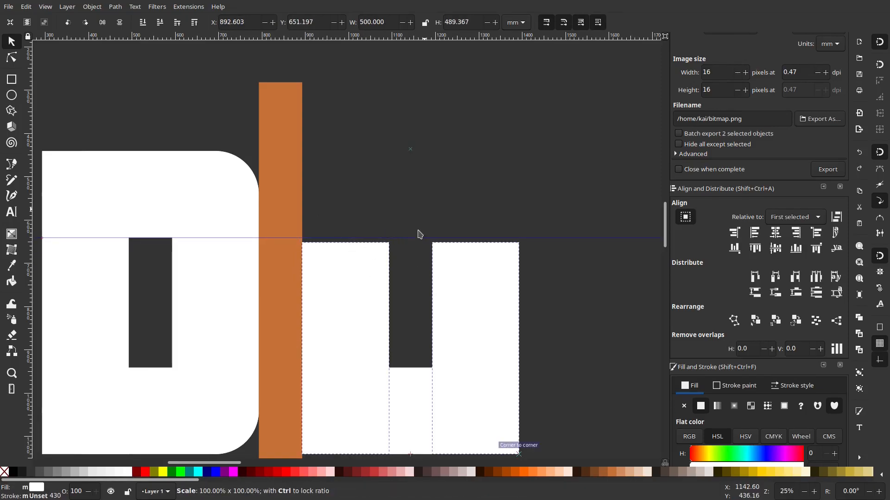
{"action": "scroll", "coordinate": [362, 253], "scroll_direction": "up", "scroll_amount": 4}
{"action": "left_click_drag", "start_coordinate": [573, 213], "coordinate": [362, 348]}
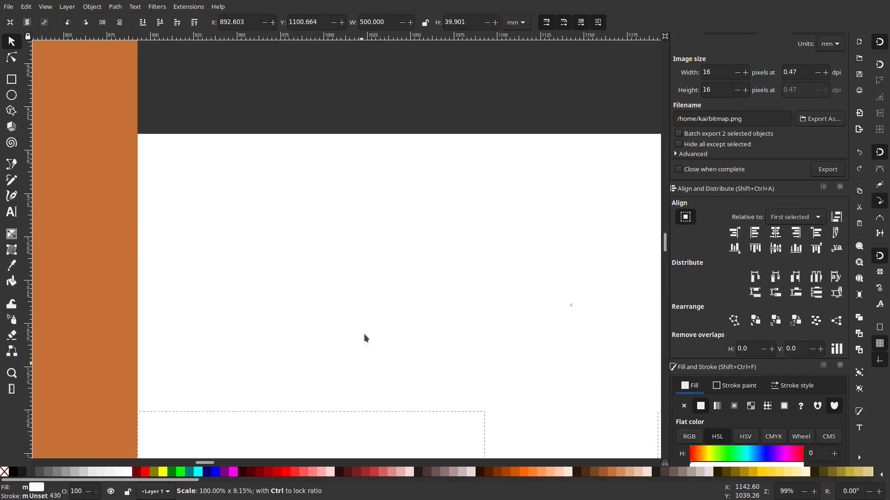
{"action": "left_click_drag", "start_coordinate": [376, 424], "coordinate": [440, 253]}
{"action": "scroll", "coordinate": [447, 253], "scroll_direction": "down", "scroll_amount": 5, "text": "ctrl"}
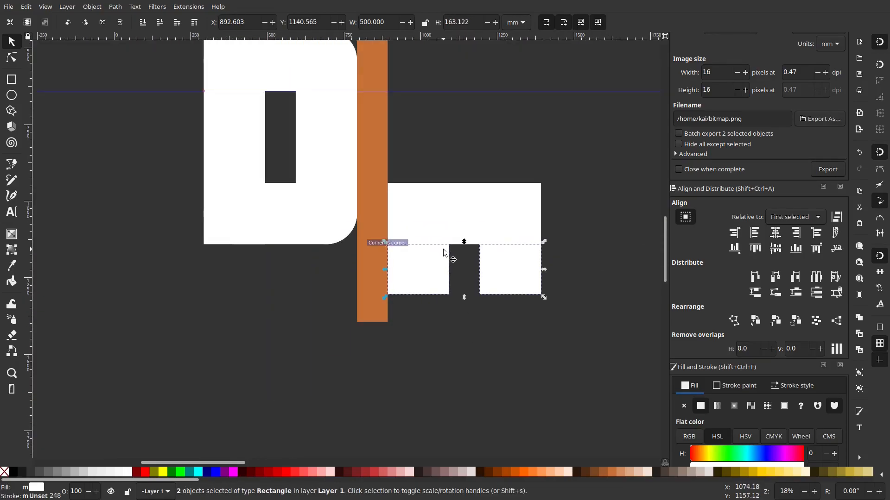
{"action": "left_click_drag", "start_coordinate": [464, 297], "coordinate": [423, 108]}
{"action": "scroll", "coordinate": [533, 171], "scroll_direction": "up", "scroll_amount": 2}
{"action": "key", "text": "Escape"}
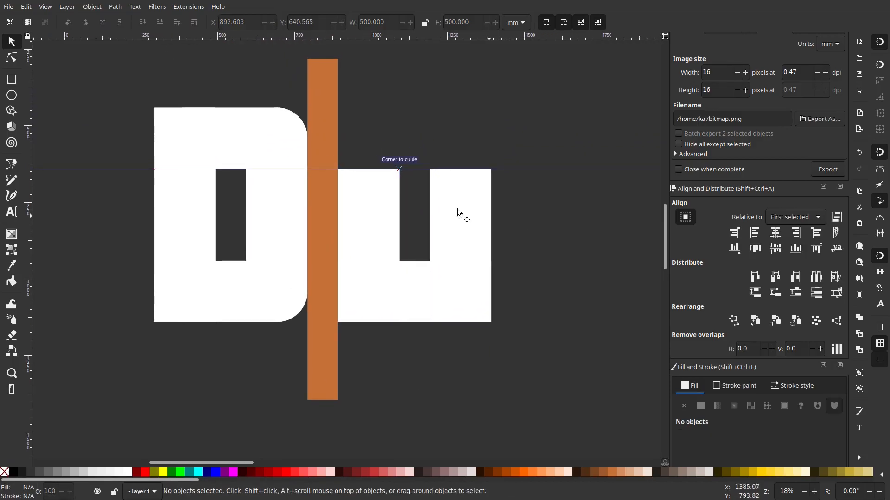
{"action": "scroll", "coordinate": [417, 183], "scroll_direction": "down", "scroll_amount": 4}
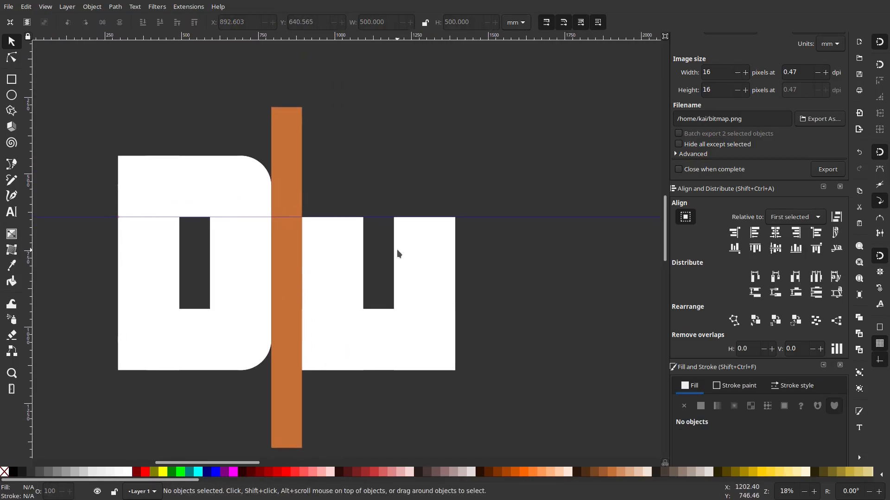
{"action": "scroll", "coordinate": [499, 264], "scroll_direction": "up", "scroll_amount": 1}
{"action": "left_click_drag", "start_coordinate": [489, 258], "coordinate": [477, 265]}
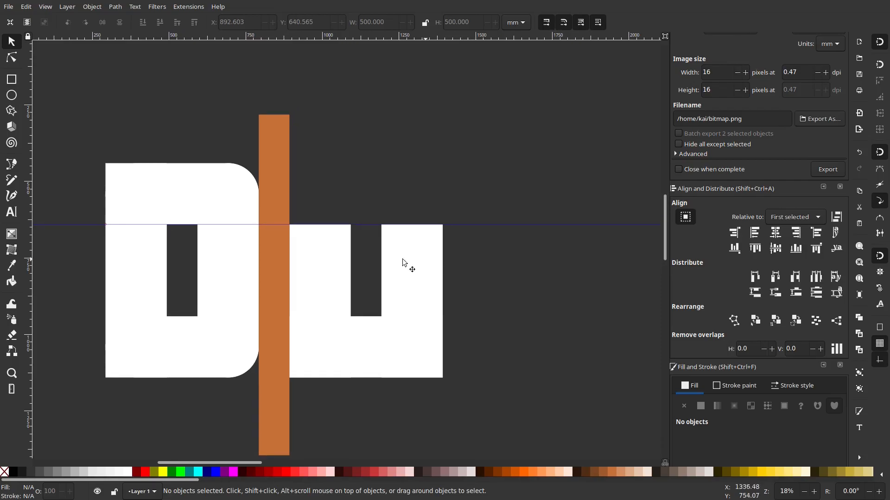
{"action": "left_click", "coordinate": [327, 255]}
{"action": "right_click", "coordinate": [327, 255]}
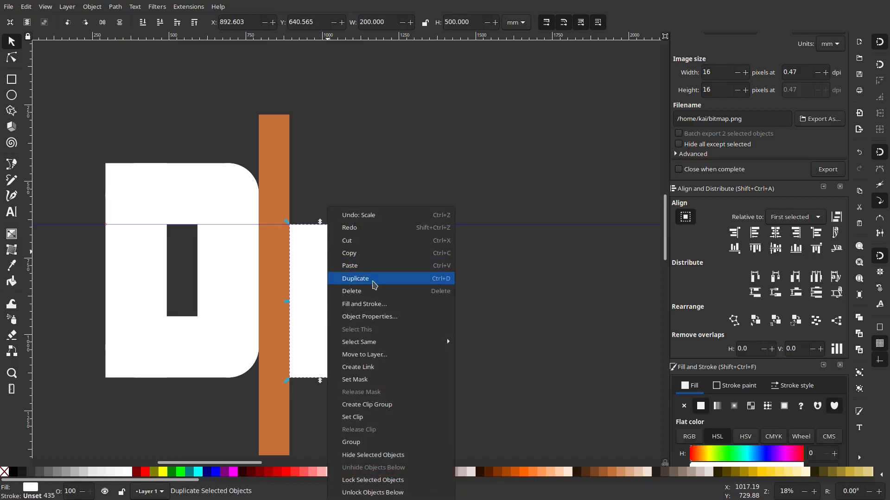
{"action": "left_click", "coordinate": [374, 284]}
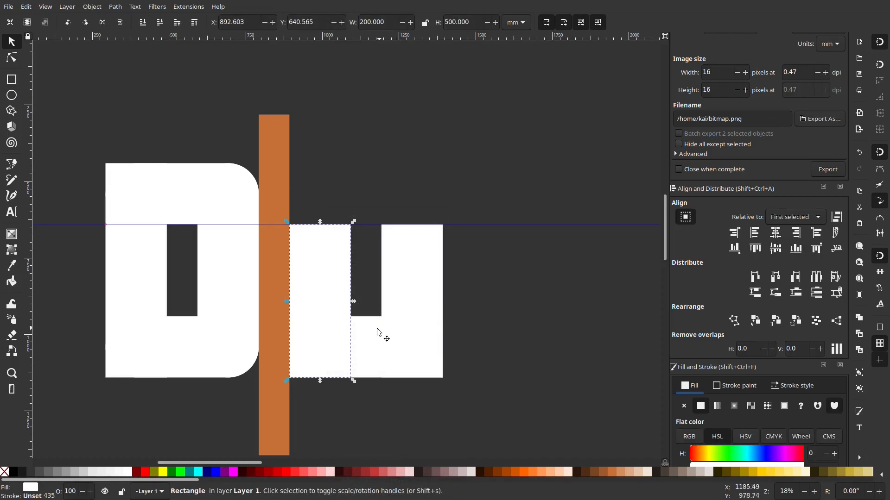
{"action": "left_click", "coordinate": [408, 330], "text": "shift"}
{"action": "key", "text": "Escape"}
{"action": "left_click", "coordinate": [123, 258]}
{"action": "left_click", "coordinate": [181, 337], "text": "shift"}
{"action": "right_click", "coordinate": [181, 335]}
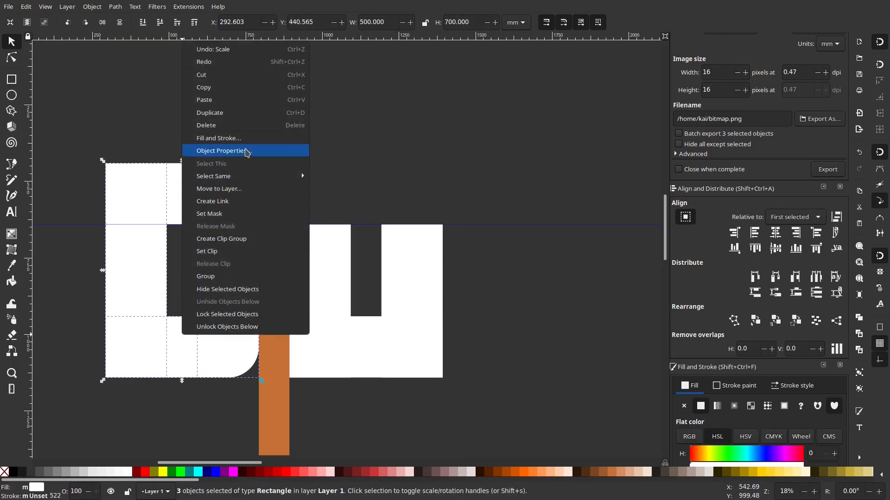
{"action": "left_click", "coordinate": [110, 142]}
{"action": "left_click", "coordinate": [133, 259]}
{"action": "left_click", "coordinate": [144, 122]}
Duplicate the D's left, top and right bars and move the copies horizontally past the U.
{"action": "left_click", "coordinate": [150, 259]}
{"action": "left_click", "coordinate": [141, 173], "text": "shift"}
{"action": "right_click", "coordinate": [228, 249]}
{"action": "left_click", "coordinate": [278, 281]}
{"action": "left_click_drag", "start_coordinate": [238, 259], "coordinate": [603, 259]}
Duplicate the orange vertical spacer and place the copy against the U's right edge.
{"action": "right_click", "coordinate": [273, 159]}
{"action": "left_click", "coordinate": [308, 232]}
{"action": "left_click_drag", "start_coordinate": [278, 201], "coordinate": [464, 309]}
Snap the three copied bars together against the second spacer's right edge, at X 1492.603 mm.
{"action": "left_click", "coordinate": [505, 204]}
{"action": "left_click", "coordinate": [509, 265], "text": "shift"}
{"action": "left_click", "coordinate": [595, 260], "text": "shift"}
{"action": "left_click_drag", "start_coordinate": [502, 187], "coordinate": [501, 186]}
{"action": "left_click", "coordinate": [310, 171]}
{"action": "scroll", "coordinate": [310, 171], "scroll_direction": "right", "scroll_amount": 5}
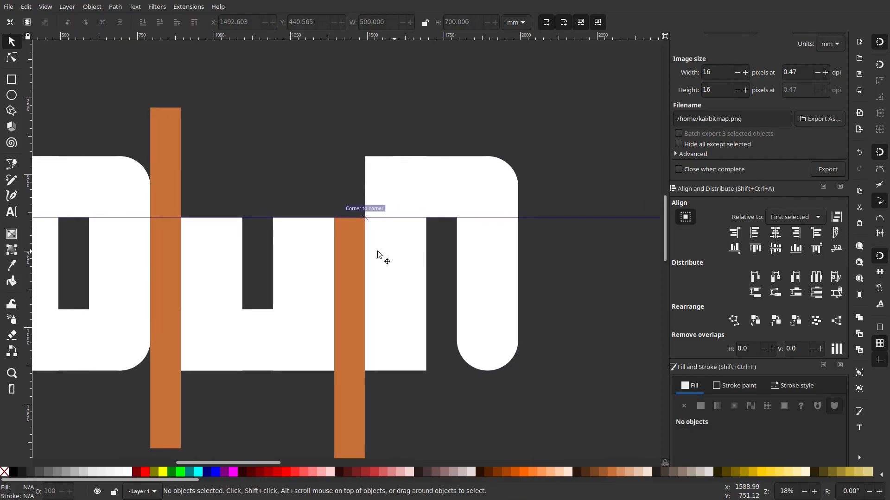
{"action": "left_click", "coordinate": [504, 258]}
{"action": "scroll", "coordinate": [504, 263], "scroll_direction": "right", "scroll_amount": 2}
{"action": "right_click", "coordinate": [452, 281]}
{"action": "left_click", "coordinate": [390, 178]}
Duplicate the third letter's left leg and move the copy right of the rounded leg as the M's third leg.
{"action": "right_click", "coordinate": [365, 246]}
{"action": "left_click", "coordinate": [393, 278]}
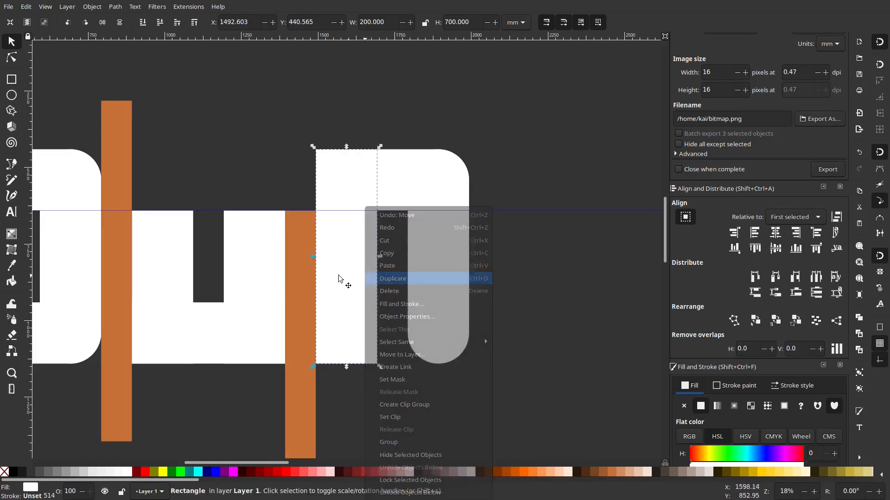
{"action": "left_click", "coordinate": [395, 188]}
{"action": "right_click", "coordinate": [395, 187]}
{"action": "left_click", "coordinate": [457, 258]}
{"action": "left_click_drag", "start_coordinate": [349, 280], "coordinate": [538, 285]}
Duplicate the second orange spacer and place the copy against the right edge of the M's rounded middle leg.
{"action": "right_click", "coordinate": [288, 280]}
{"action": "left_click", "coordinate": [342, 274]}
{"action": "left_click_drag", "start_coordinate": [302, 280], "coordinate": [536, 281]}
{"action": "left_click_drag", "start_coordinate": [533, 280], "coordinate": [527, 280]}
Duplicate the M's top bar, shift the copy right over the third leg, and align the new parts with the third spacer.
{"action": "right_click", "coordinate": [428, 184]}
{"action": "left_click", "coordinate": [456, 252]}
{"action": "left_click_drag", "start_coordinate": [393, 176], "coordinate": [479, 174]}
{"action": "left_click_drag", "start_coordinate": [537, 247], "coordinate": [528, 246]}
Delete the third orange spacer between the M's middle and third legs.
{"action": "left_click", "coordinate": [488, 292]}
{"action": "key", "text": "Delete"}
{"action": "scroll", "coordinate": [330, 316], "scroll_direction": "down", "scroll_amount": 2}
{"action": "left_click_drag", "start_coordinate": [431, 308], "coordinate": [538, 134]}
{"action": "left_click_drag", "start_coordinate": [522, 229], "coordinate": [496, 383]}
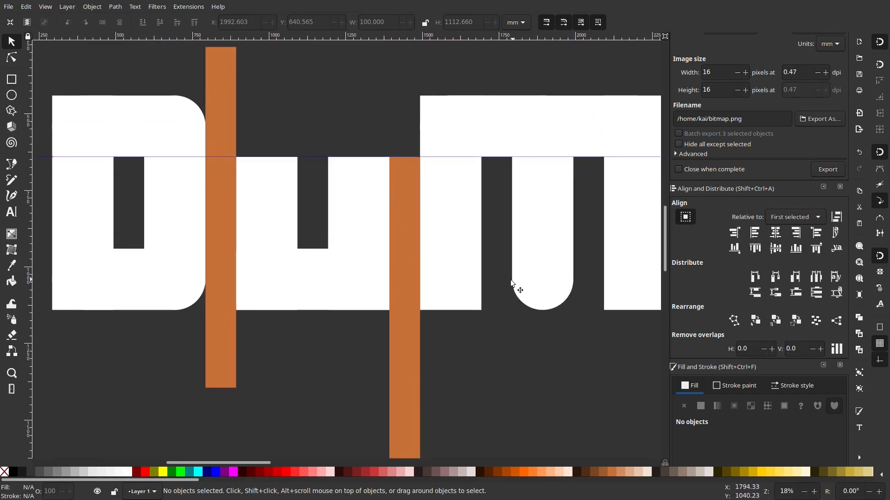
Square off the M's rounded middle leg by reducing its corner rounding to zero.
{"action": "scroll", "coordinate": [513, 301], "scroll_direction": "right", "scroll_amount": 3}
{"action": "scroll", "coordinate": [513, 302], "scroll_direction": "up", "scroll_amount": 2}
{"action": "left_click", "coordinate": [480, 298]}
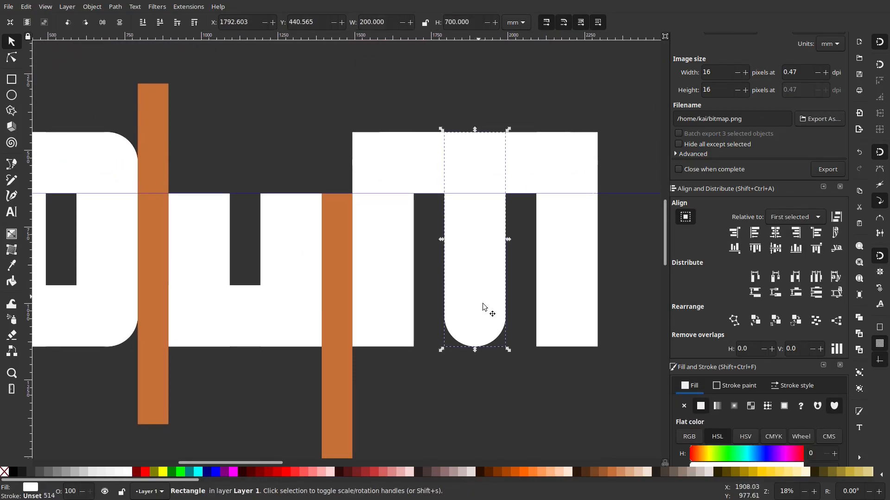
{"action": "left_click", "coordinate": [14, 59]}
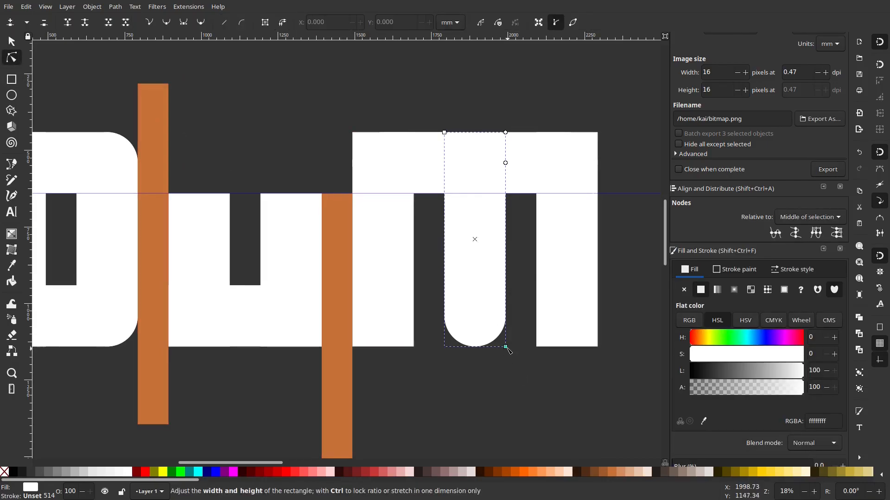
{"action": "left_click_drag", "start_coordinate": [505, 163], "coordinate": [516, 105]}
{"action": "left_click", "coordinate": [491, 116]}
{"action": "left_click_drag", "start_coordinate": [286, 202], "coordinate": [413, 227]}
Try squaring off the D's right bar by reducing its corner rounding to zero.
{"action": "left_click", "coordinate": [232, 165]}
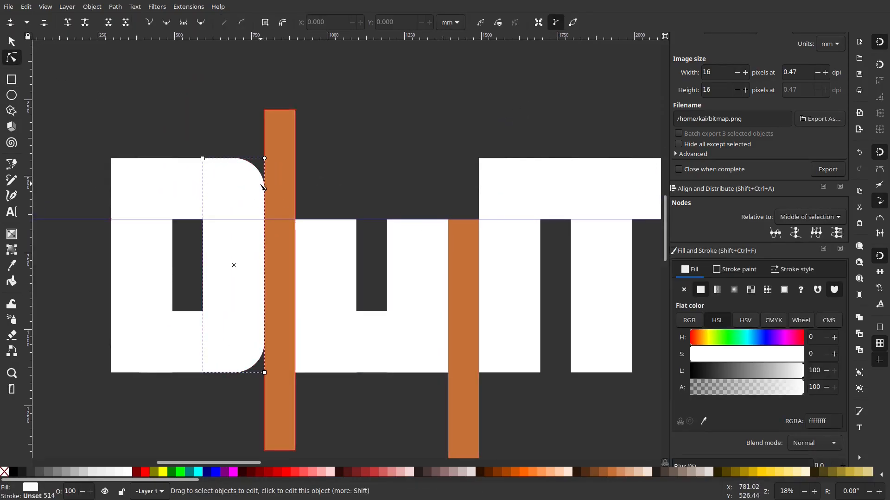
{"action": "left_click_drag", "start_coordinate": [263, 189], "coordinate": [264, 158]}
{"action": "left_click", "coordinate": [191, 177]}
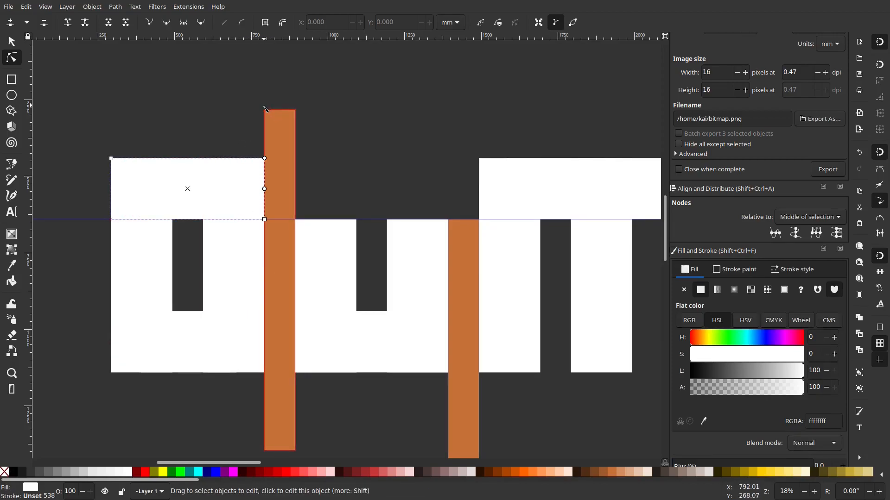
{"action": "left_click", "coordinate": [362, 258]}
Delete the two orange spacers between the letters.
{"action": "scroll", "coordinate": [362, 258], "scroll_direction": "down", "scroll_amount": 4}
{"action": "scroll", "coordinate": [411, 248], "scroll_direction": "up", "scroll_amount": 2}
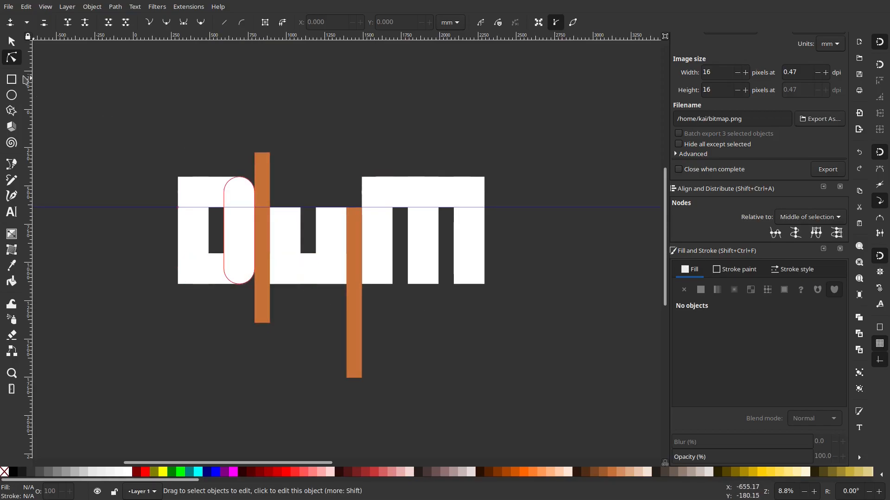
{"action": "key", "text": "s"}
{"action": "left_click", "coordinate": [265, 171]}
{"action": "key", "text": "Delete"}
{"action": "left_click", "coordinate": [352, 248]}
{"action": "key", "text": "Delete"}
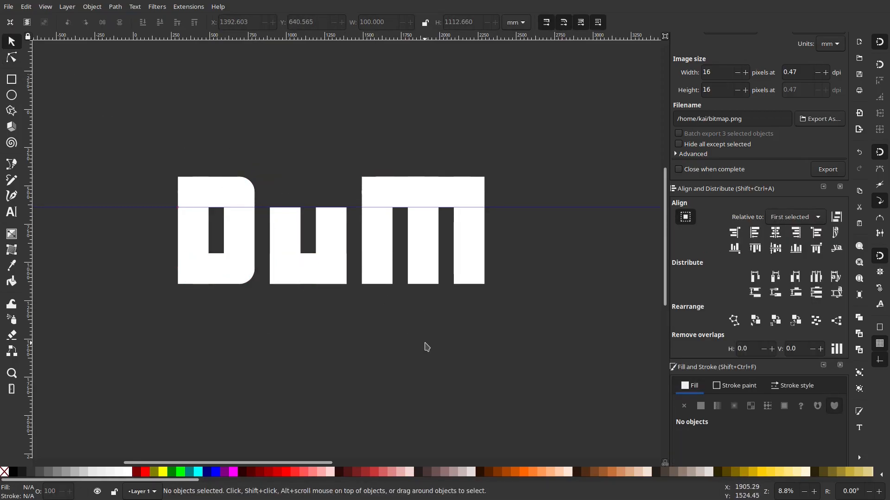
Check the spacing of the three letters, then undo the deletion of both orange spacers.
{"action": "scroll", "coordinate": [424, 341], "scroll_direction": "down", "scroll_amount": 5}
{"action": "scroll", "coordinate": [424, 341], "scroll_direction": "up", "scroll_amount": 4}
{"action": "scroll", "coordinate": [426, 344], "scroll_direction": "up", "scroll_amount": 1}
{"action": "scroll", "coordinate": [369, 275], "scroll_direction": "up", "scroll_amount": 1}
{"action": "scroll", "coordinate": [410, 305], "scroll_direction": "down", "scroll_amount": 2}
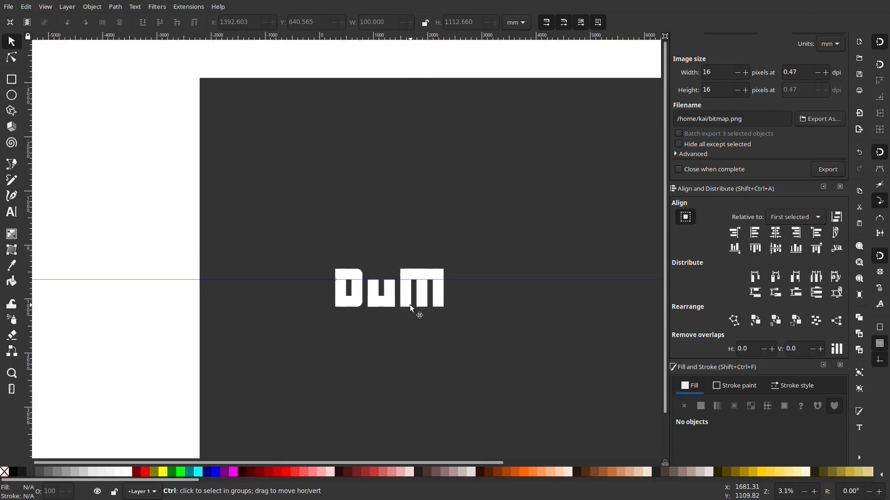
{"action": "scroll", "coordinate": [409, 304], "scroll_direction": "up", "scroll_amount": 2}
{"action": "key", "text": "ctrl+z"}
{"action": "key", "text": "ctrl+z"}
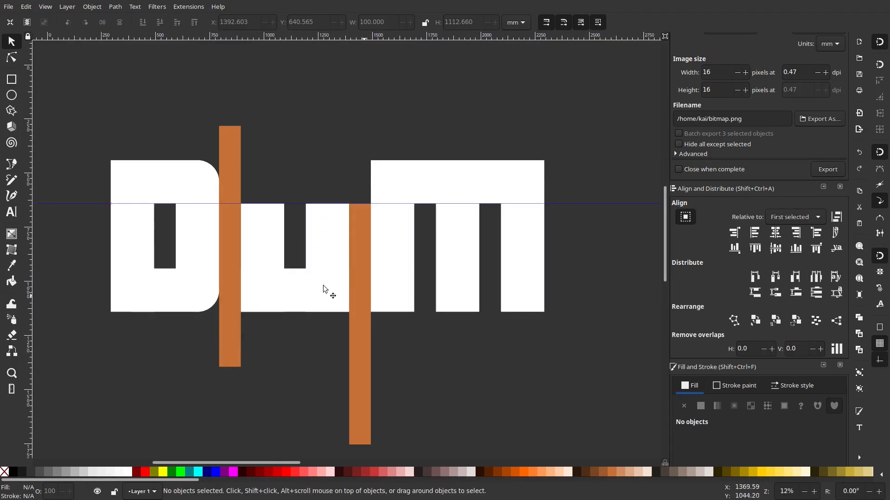
Fully round the corners of the U's bottom bar and right vertical bar.
{"action": "left_click", "coordinate": [318, 292]}
{"action": "scroll", "coordinate": [318, 292], "scroll_direction": "up", "scroll_amount": 3}
{"action": "key", "text": "n"}
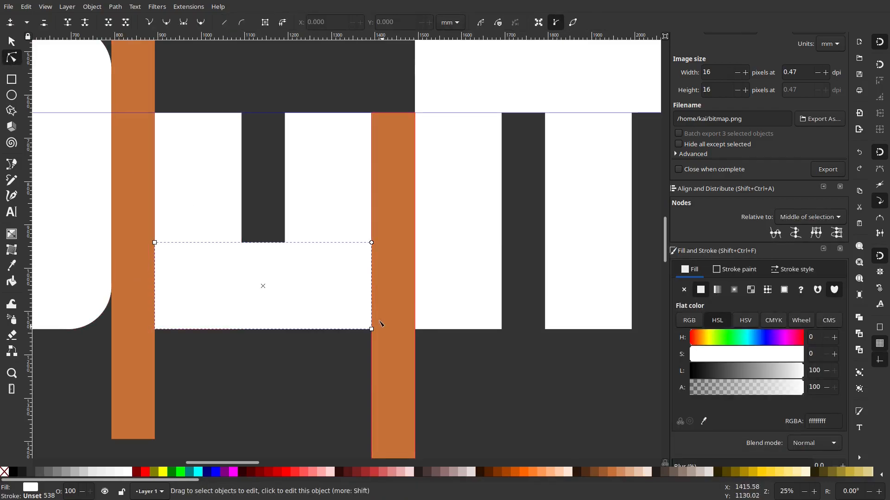
{"action": "left_click", "coordinate": [368, 278]}
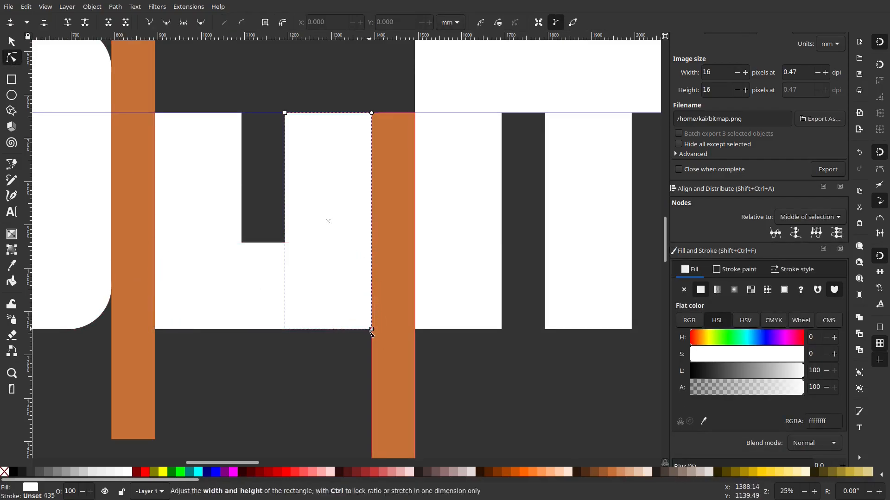
{"action": "left_click_drag", "start_coordinate": [371, 113], "coordinate": [371, 156]}
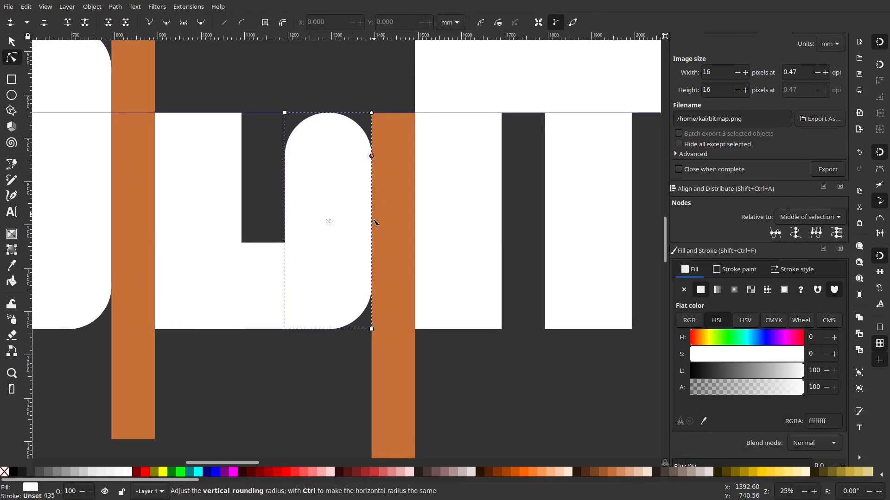
{"action": "key", "text": "s"}
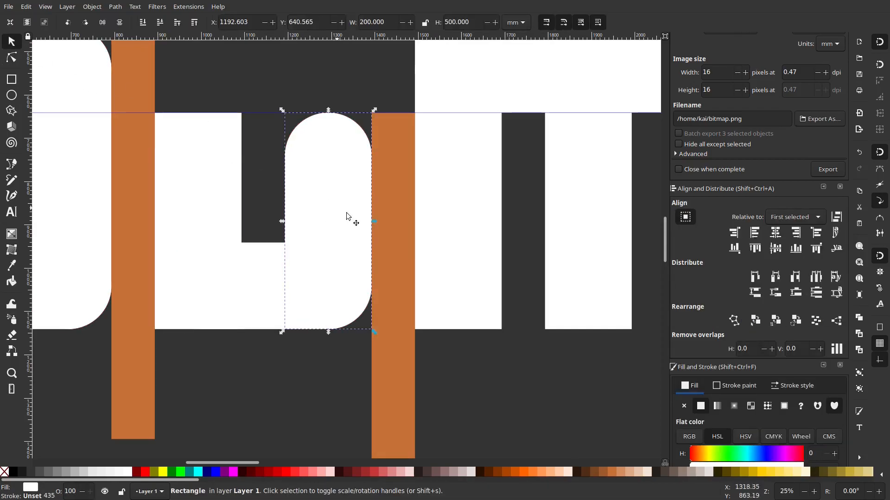
Shorten the U's right vertical bar from the bottom to about 343 mm and remove its corner rounding.
{"action": "right_click", "coordinate": [340, 197]}
{"action": "key", "text": "Escape"}
{"action": "left_click_drag", "start_coordinate": [328, 332], "coordinate": [333, 267]}
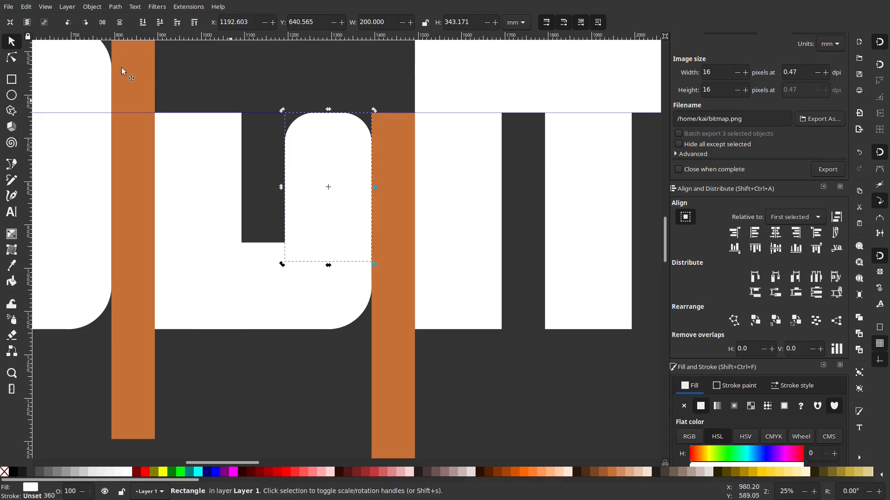
{"action": "key", "text": "n"}
{"action": "left_click_drag", "start_coordinate": [376, 153], "coordinate": [375, 96]}
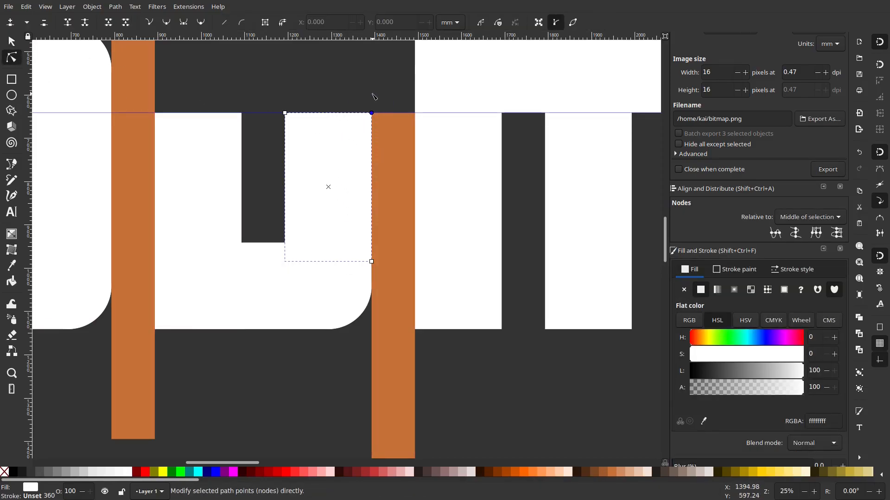
{"action": "left_click", "coordinate": [375, 97]}
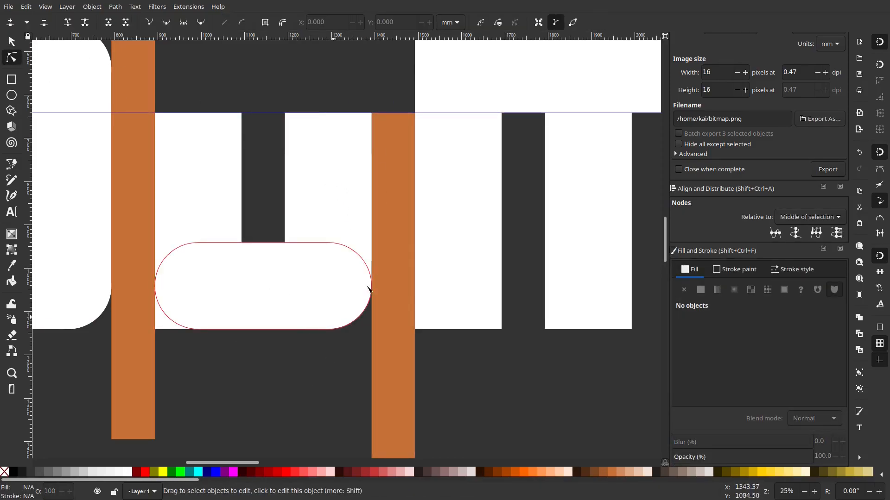
Select both orange spacers beside the U and delete them together.
{"action": "left_click", "coordinate": [12, 42]}
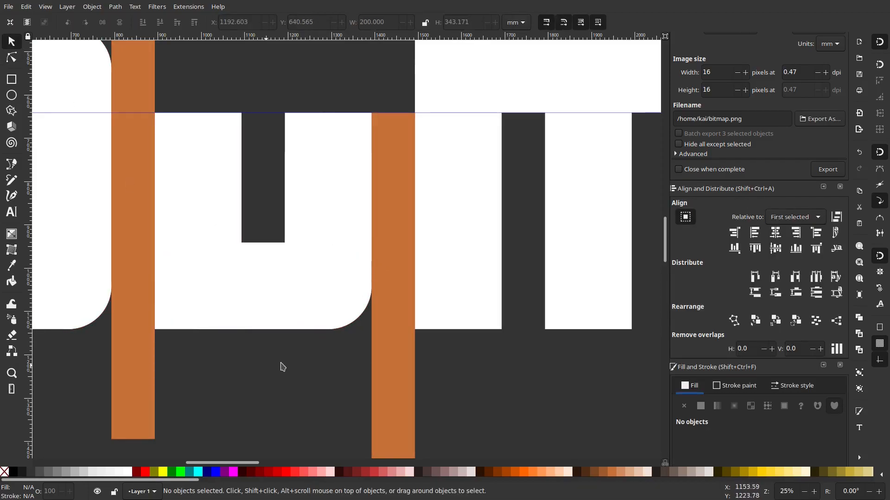
{"action": "left_click", "coordinate": [381, 353]}
{"action": "left_click", "coordinate": [145, 338], "text": "shift"}
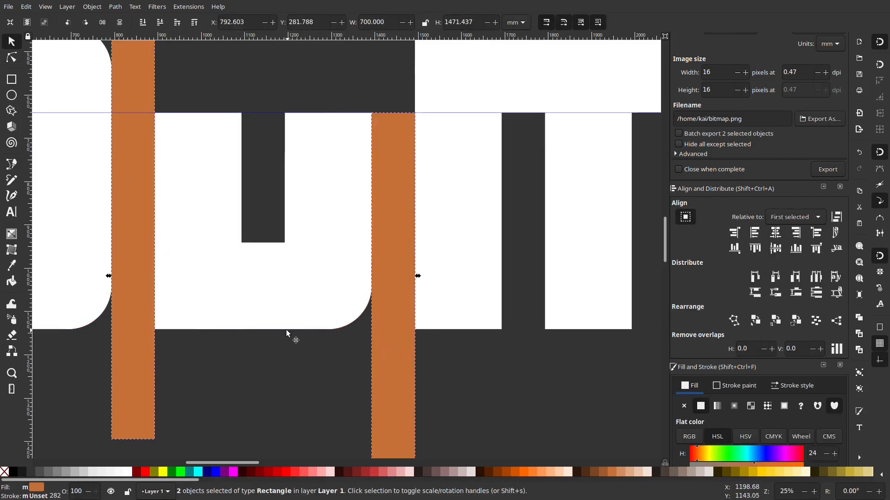
{"action": "key", "text": "Delete"}
{"action": "scroll", "coordinate": [410, 325], "scroll_direction": "down", "scroll_amount": 3}
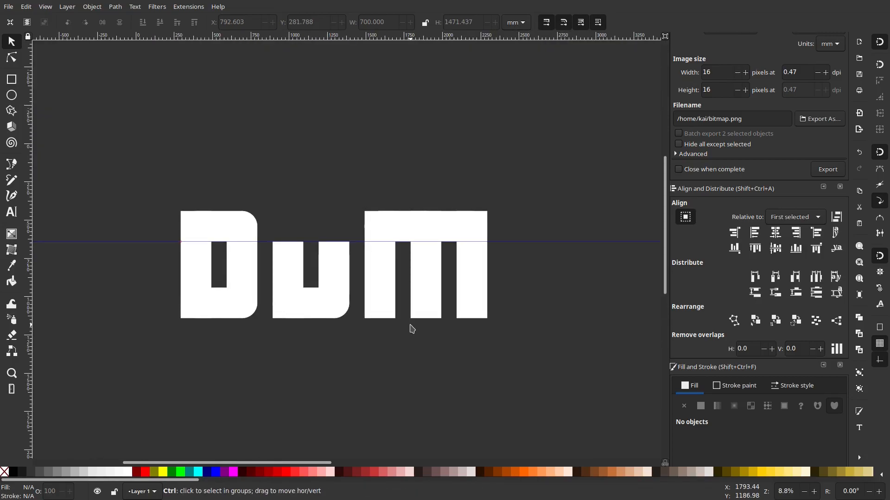
Undo the deletion of the orange spacers and round the corners of the M's right top bar and right leg.
{"action": "key", "text": "ctrl+z"}
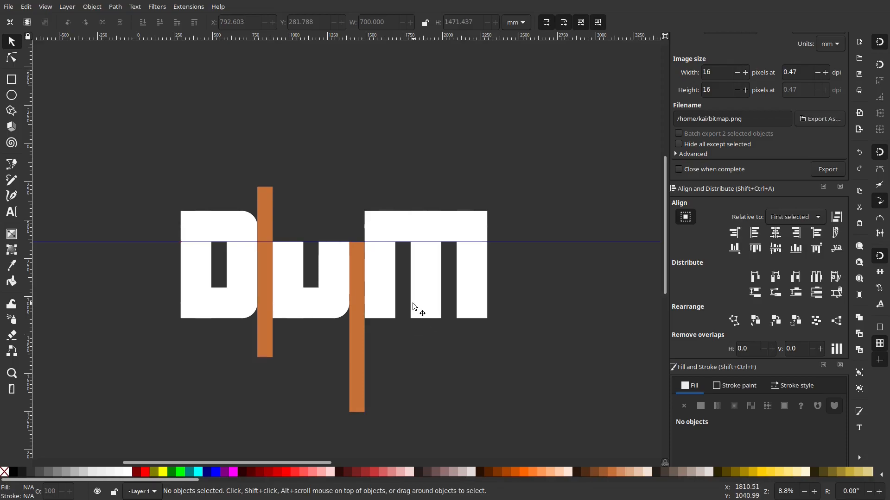
{"action": "scroll", "coordinate": [414, 307], "scroll_direction": "up", "scroll_amount": 2}
{"action": "left_click", "coordinate": [510, 180]}
{"action": "key", "text": "n"}
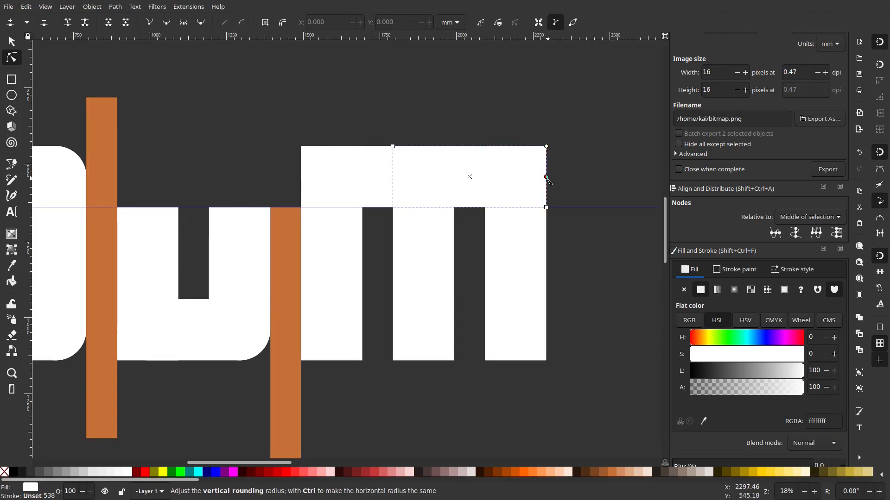
{"action": "left_click_drag", "start_coordinate": [555, 176], "coordinate": [558, 178]}
{"action": "left_click_drag", "start_coordinate": [546, 147], "coordinate": [412, 151]}
{"action": "left_click", "coordinate": [526, 183]}
{"action": "left_click_drag", "start_coordinate": [546, 146], "coordinate": [546, 228]}
Adjust the M's right top bar to an even corner radius of about 100 mm horizontally and vertically.
{"action": "left_click", "coordinate": [469, 156]}
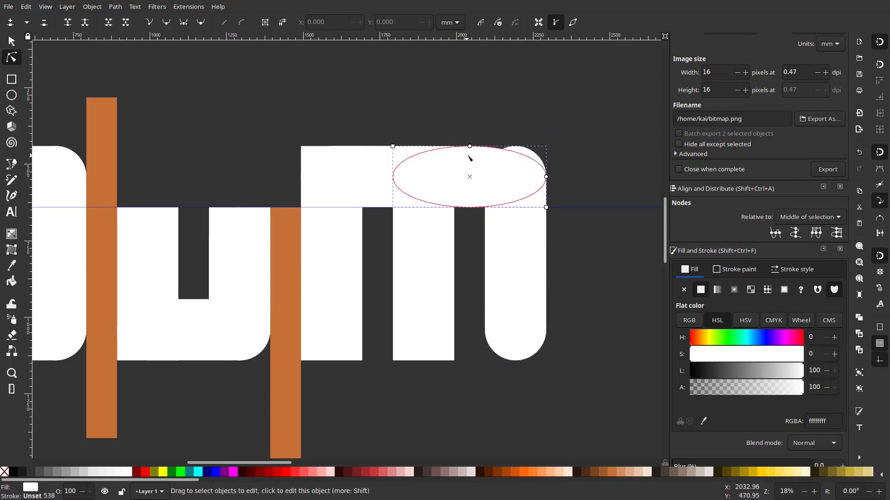
{"action": "left_click_drag", "start_coordinate": [548, 177], "coordinate": [564, 133]}
{"action": "left_click_drag", "start_coordinate": [470, 147], "coordinate": [541, 142]}
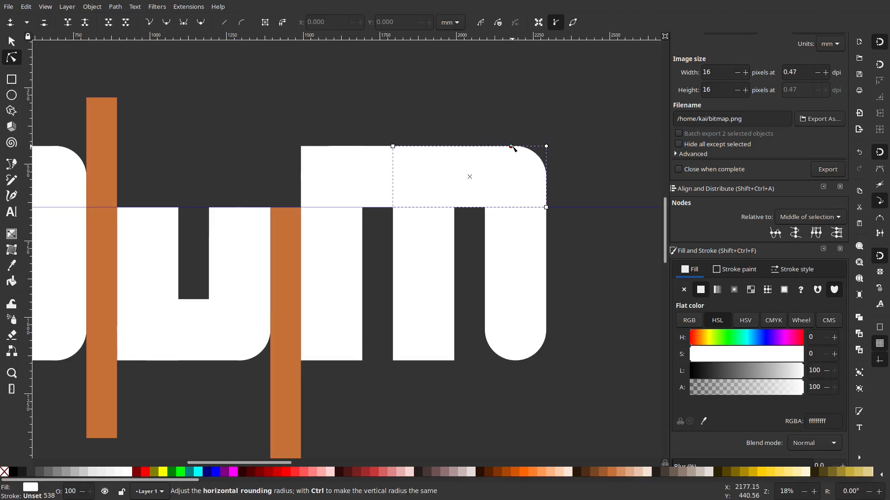
{"action": "left_click", "coordinate": [585, 158]}
{"action": "scroll", "coordinate": [529, 145], "scroll_direction": "up", "scroll_amount": 4}
{"action": "left_click", "coordinate": [440, 170]}
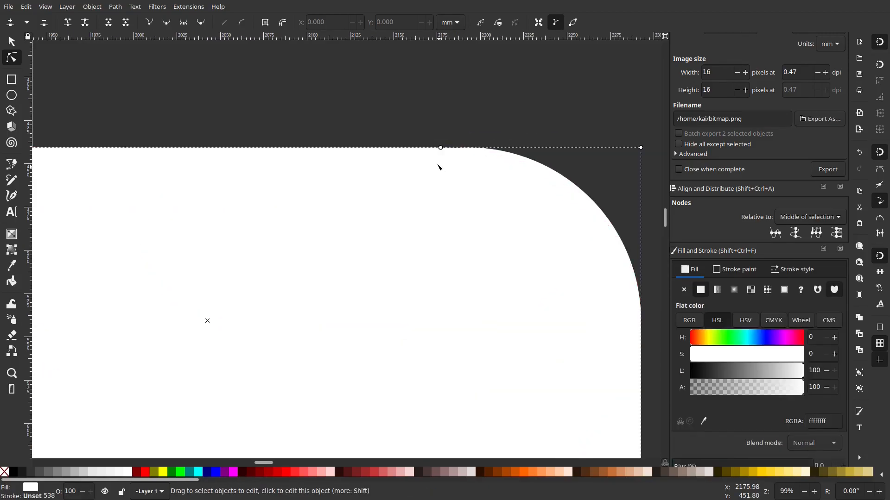
{"action": "left_click_drag", "start_coordinate": [439, 148], "coordinate": [467, 147]}
Adjust the M's right leg to a full corner rounding of about 100 mm, matching the top bar.
{"action": "scroll", "coordinate": [639, 202], "scroll_direction": "down", "scroll_amount": 2}
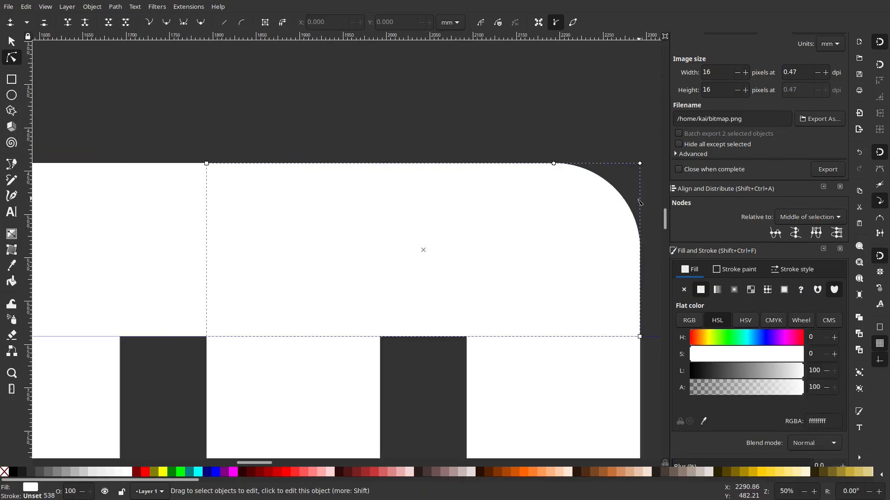
{"action": "left_click_drag", "start_coordinate": [639, 173], "coordinate": [624, 271]}
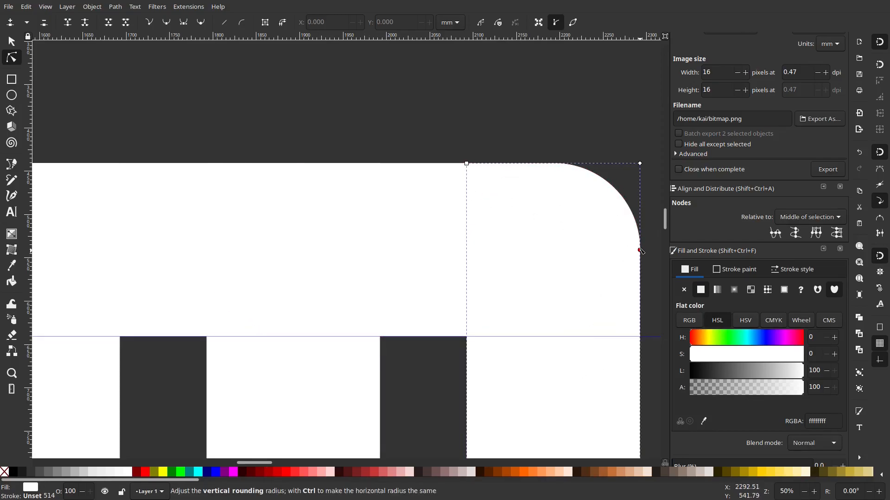
{"action": "scroll", "coordinate": [609, 153], "scroll_direction": "down", "scroll_amount": 5}
{"action": "scroll", "coordinate": [609, 260], "scroll_direction": "up", "scroll_amount": 3}
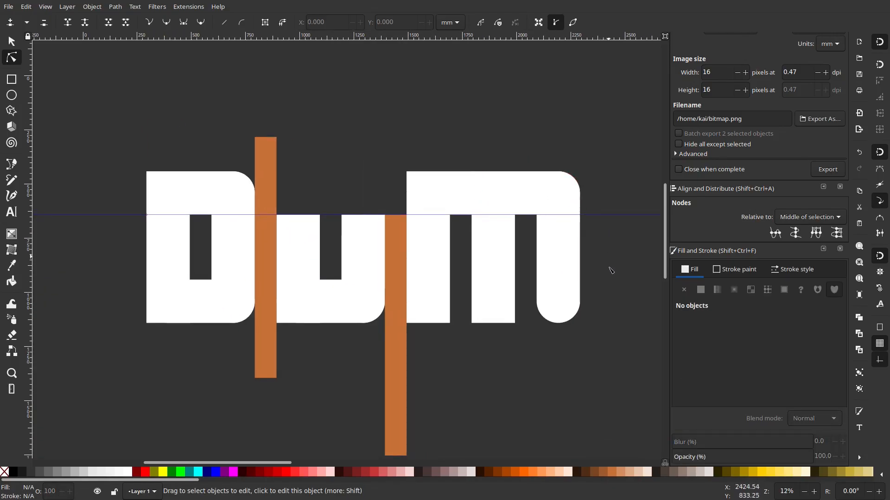
{"action": "right_click", "coordinate": [557, 261]}
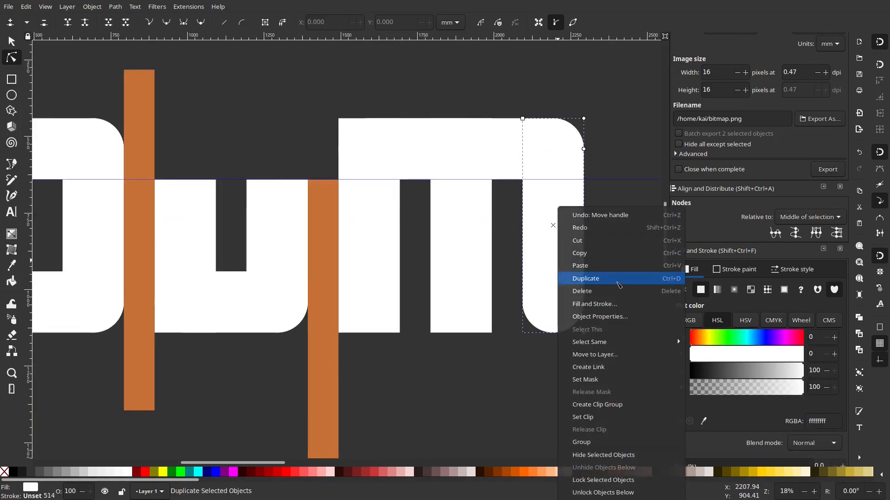
{"action": "left_click", "coordinate": [589, 278]}
{"action": "left_click_drag", "start_coordinate": [584, 150], "coordinate": [550, 199]}
{"action": "left_click", "coordinate": [11, 41]}
{"action": "left_click_drag", "start_coordinate": [547, 310], "coordinate": [554, 118]}
{"action": "scroll", "coordinate": [532, 191], "scroll_direction": "right", "scroll_amount": 5}
{"action": "left_click_drag", "start_coordinate": [438, 111], "coordinate": [478, 209]}
{"action": "scroll", "coordinate": [473, 162], "scroll_direction": "down", "scroll_amount": 4}
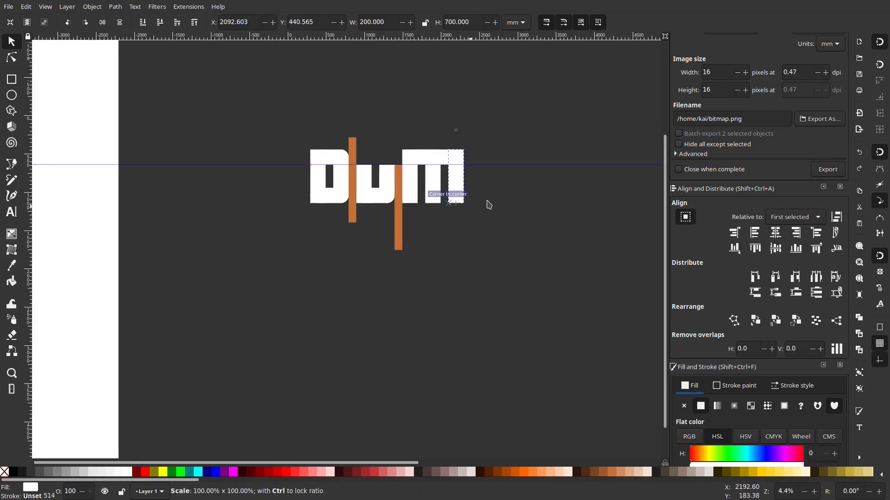
{"action": "left_click_drag", "start_coordinate": [435, 102], "coordinate": [456, 128]}
{"action": "scroll", "coordinate": [461, 133], "scroll_direction": "up", "scroll_amount": 5}
{"action": "left_click_drag", "start_coordinate": [426, 274], "coordinate": [549, 201]}
{"action": "key", "text": "Delete"}
{"action": "left_click", "coordinate": [446, 360]}
{"action": "left_click_drag", "start_coordinate": [488, 277], "coordinate": [511, 214]}
{"action": "left_click_drag", "start_coordinate": [463, 302], "coordinate": [583, 298]}
{"action": "key", "text": "ctrl+z"}
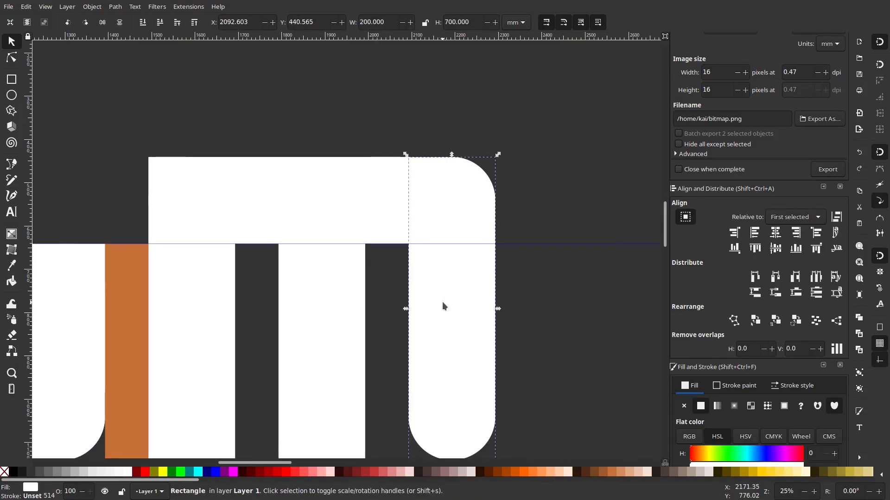
Duplicate the M's right leg and shorten the copy from its upper end to about 415 mm.
{"action": "right_click", "coordinate": [443, 303]}
{"action": "left_click", "coordinate": [470, 81]}
{"action": "left_click_drag", "start_coordinate": [452, 156], "coordinate": [501, 274]}
{"action": "scroll", "coordinate": [501, 273], "scroll_direction": "down", "scroll_amount": 4}
Remove the shortened leg copy's corner rounding so the M's right leg ends square.
{"action": "key", "text": "n"}
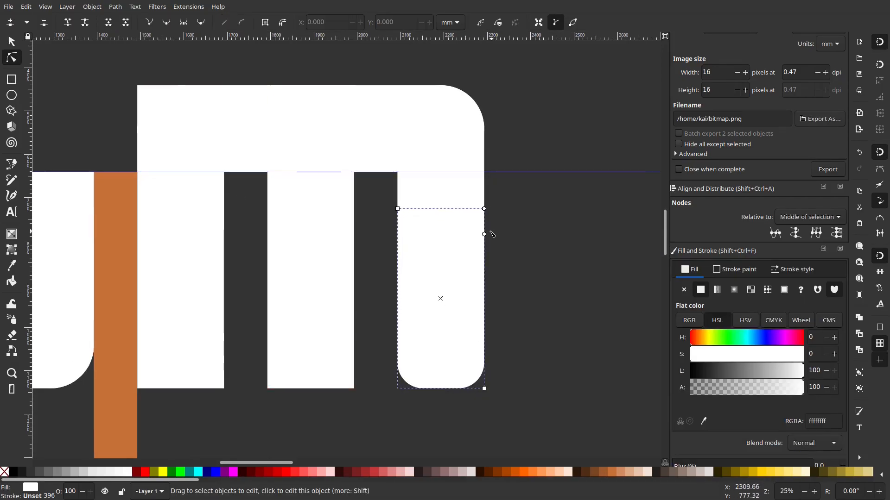
{"action": "left_click_drag", "start_coordinate": [483, 230], "coordinate": [539, 224]}
{"action": "left_click", "coordinate": [551, 216]}
{"action": "scroll", "coordinate": [502, 209], "scroll_direction": "down", "scroll_amount": 2}
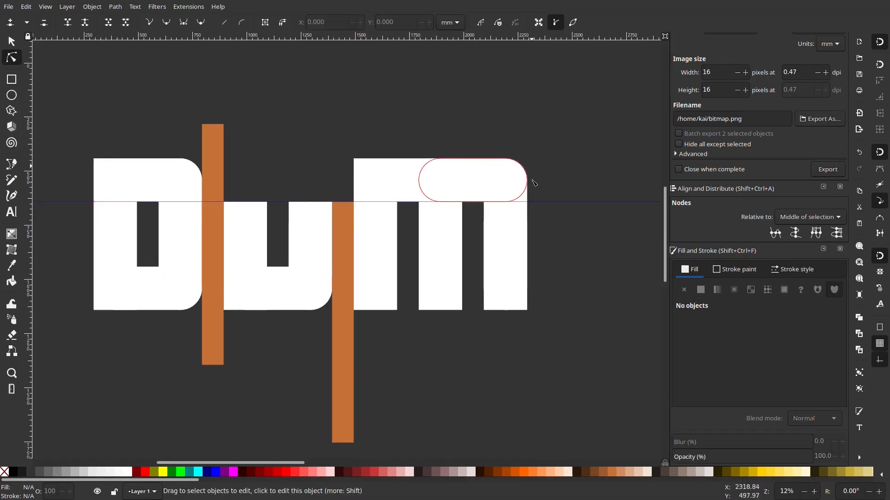
{"action": "key", "text": "s"}
{"action": "scroll", "coordinate": [357, 101], "scroll_direction": "right", "scroll_amount": 3}
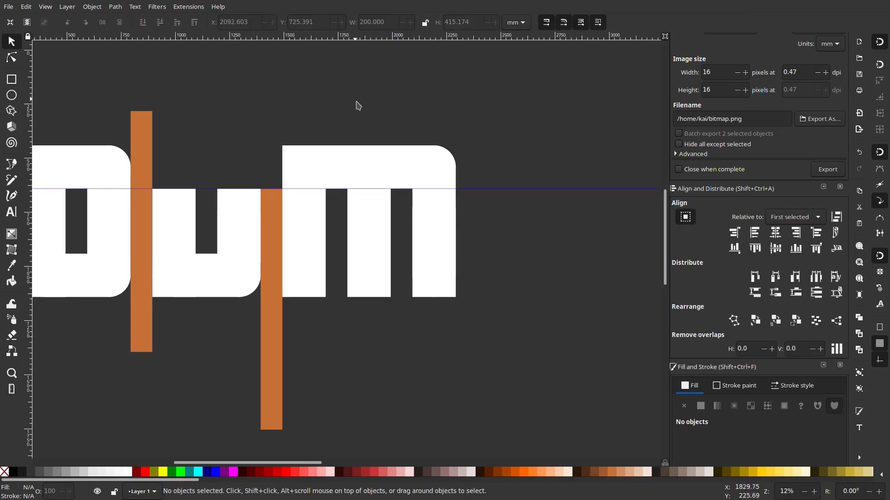
{"action": "scroll", "coordinate": [441, 140], "scroll_direction": "left", "scroll_amount": 6}
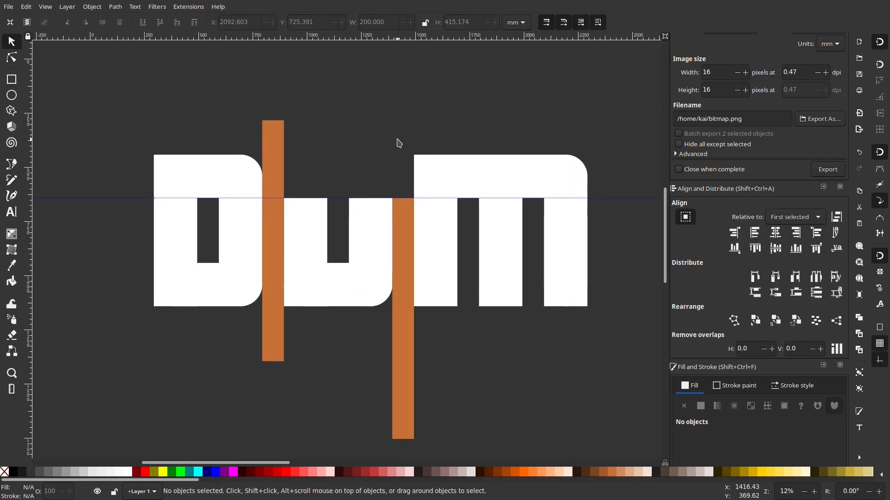
Duplicate the M's left top bar in place.
{"action": "left_click", "coordinate": [423, 163]}
{"action": "right_click", "coordinate": [421, 164]}
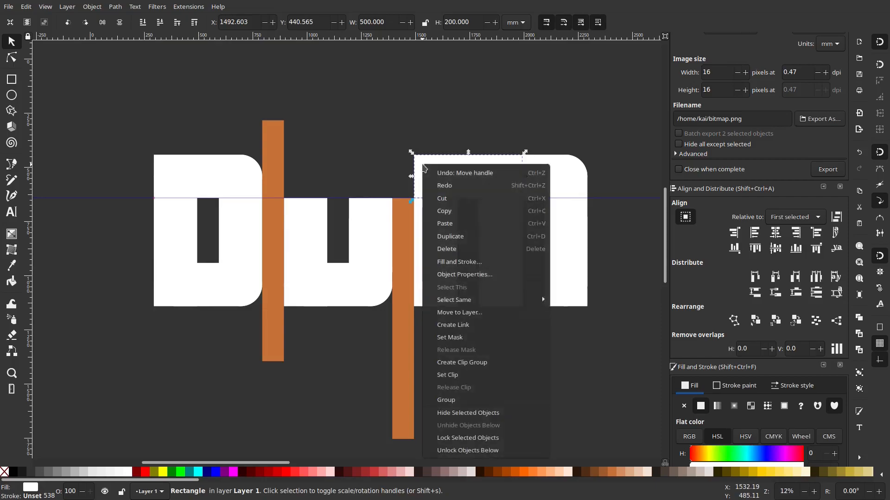
{"action": "left_click", "coordinate": [445, 231]}
Delete the orange spacer between the U and M, and move the other spacer against the D's left edge.
{"action": "left_click", "coordinate": [272, 154]}
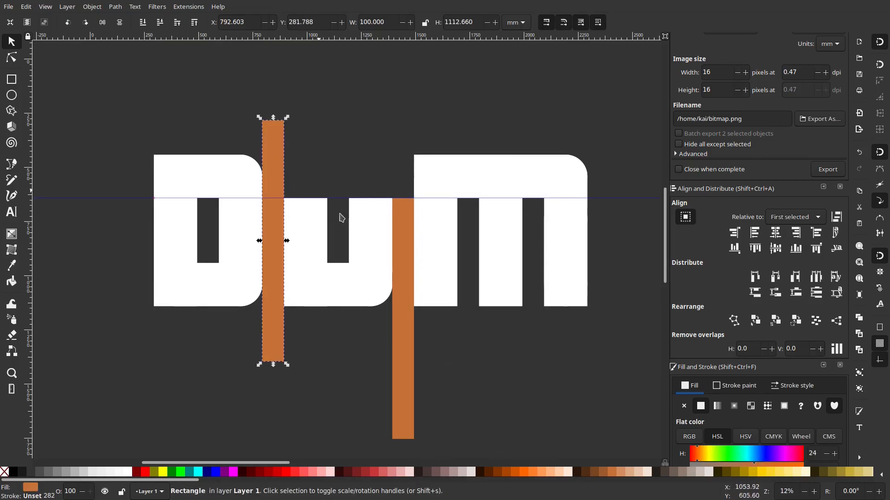
{"action": "left_click", "coordinate": [399, 267]}
{"action": "key", "text": "Delete"}
{"action": "left_click_drag", "start_coordinate": [278, 265], "coordinate": [139, 297]}
{"action": "left_click", "coordinate": [310, 125]}
Move the duplicated top bar against the M's left edge and remove its corner rounding.
{"action": "scroll", "coordinate": [321, 147], "scroll_direction": "up", "scroll_amount": 3}
{"action": "scroll", "coordinate": [322, 147], "scroll_direction": "left", "scroll_amount": 2}
{"action": "left_click", "coordinate": [457, 210]}
{"action": "left_click_drag", "start_coordinate": [535, 234], "coordinate": [497, 210]}
{"action": "key", "text": "n"}
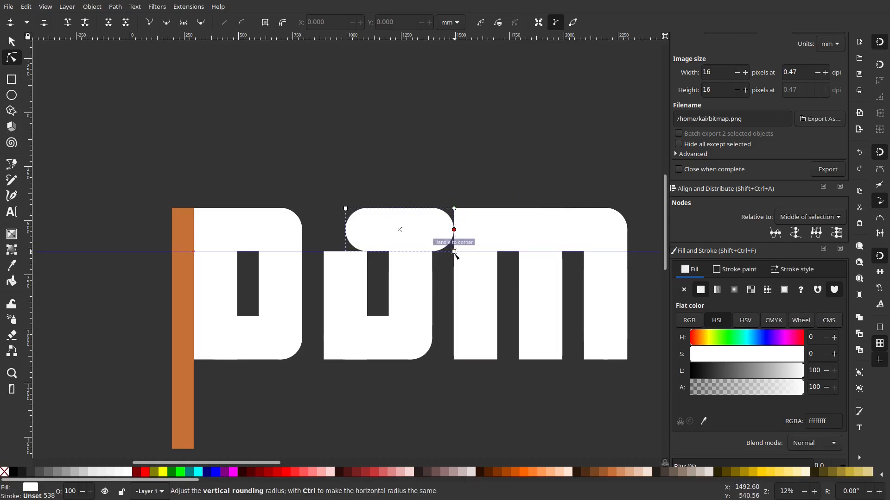
{"action": "left_click_drag", "start_coordinate": [454, 230], "coordinate": [456, 222]}
{"action": "left_click", "coordinate": [449, 183]}
{"action": "scroll", "coordinate": [380, 226], "scroll_direction": "up", "scroll_amount": 2}
Stretch the duplicated bar leftward above the U and over the D to about 847 mm wide.
{"action": "left_click", "coordinate": [11, 42]}
{"action": "left_click_drag", "start_coordinate": [325, 120], "coordinate": [419, 119]}
{"action": "left_click", "coordinate": [407, 228]}
{"action": "left_click_drag", "start_coordinate": [397, 234], "coordinate": [246, 230]}
{"action": "scroll", "coordinate": [363, 232], "scroll_direction": "down", "scroll_amount": 2}
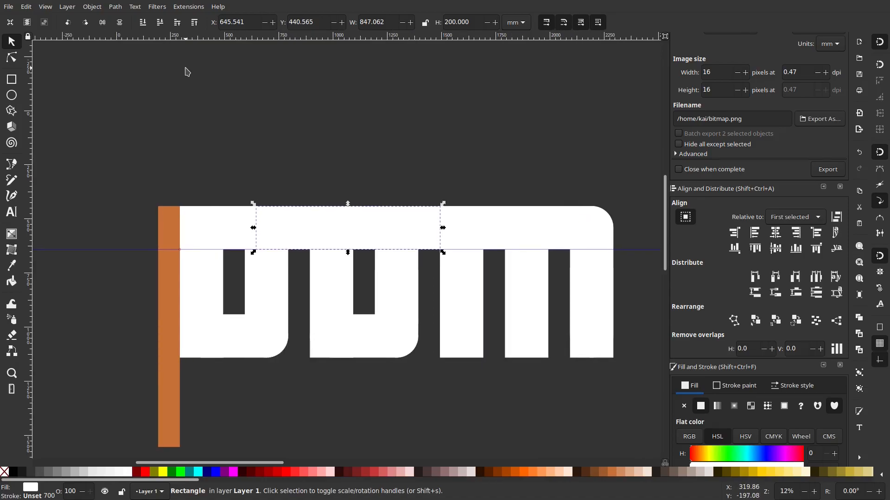
{"action": "left_click", "coordinate": [187, 71]}
Fill the stretched bar with the spacer's orange and lower it behind the D.
{"action": "left_click", "coordinate": [374, 233]}
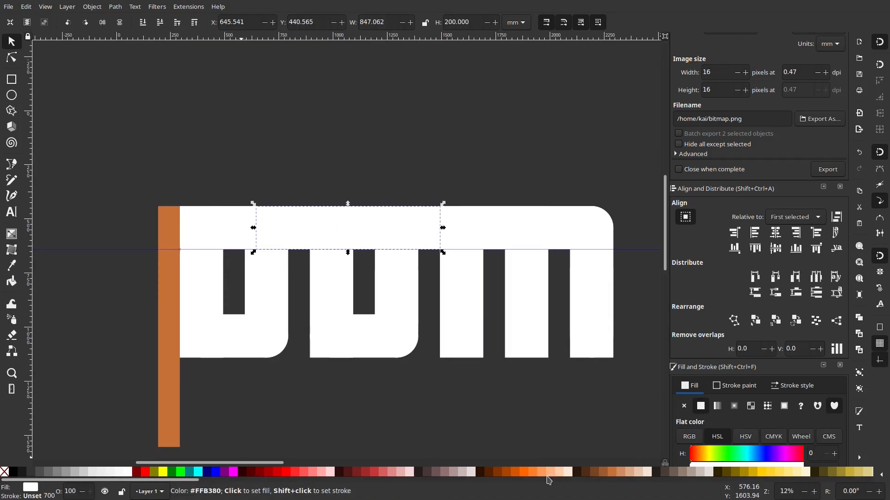
{"action": "left_click", "coordinate": [612, 474]}
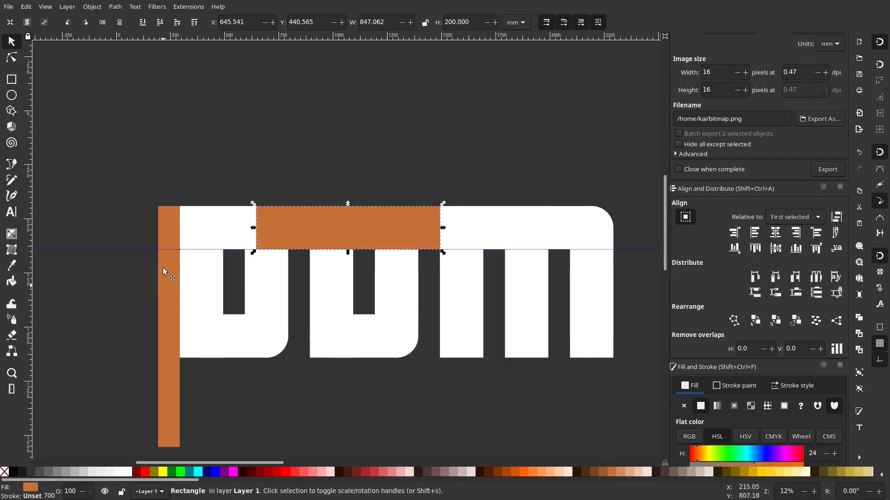
{"action": "left_click_drag", "start_coordinate": [254, 225], "coordinate": [208, 229]}
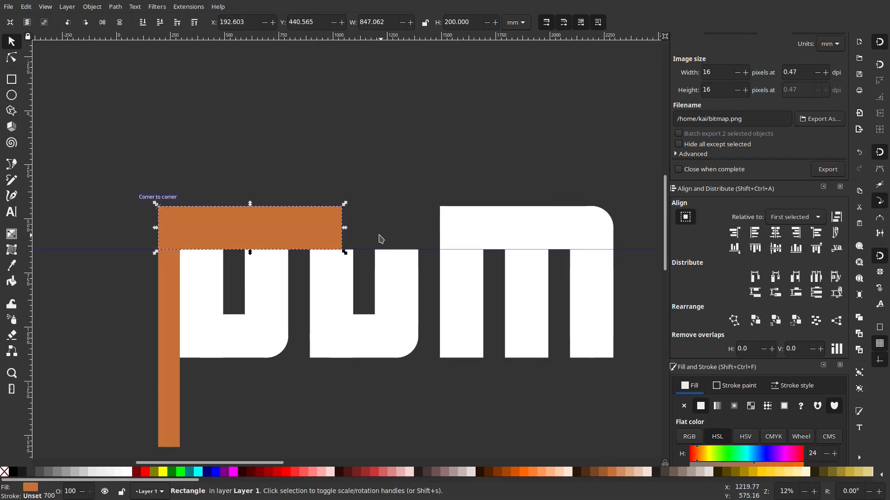
{"action": "key", "text": "ctrl+z"}
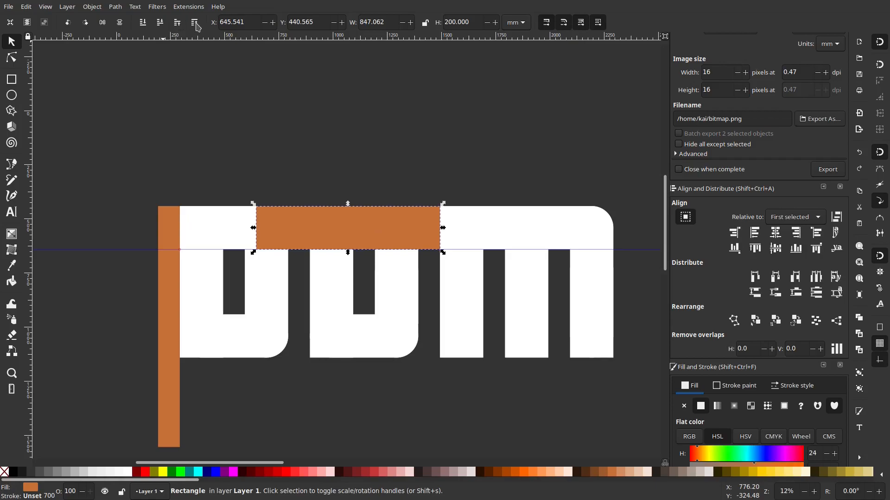
{"action": "left_click", "coordinate": [160, 23]}
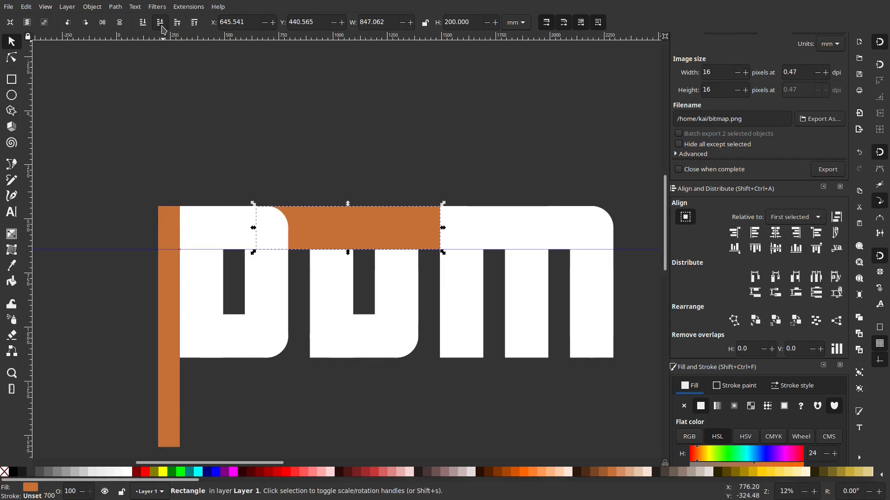
{"action": "left_click", "coordinate": [162, 25]}
{"action": "left_click", "coordinate": [178, 24]}
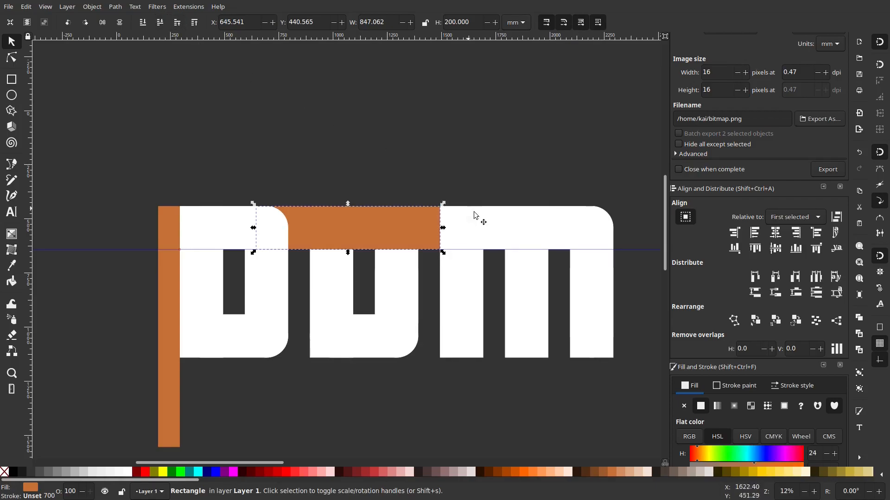
{"action": "scroll", "coordinate": [474, 214], "scroll_direction": "down", "scroll_amount": 4}
{"action": "left_click", "coordinate": [302, 173]}
Select the pieces of the D, duplicate them, and move the copy to the right of the M.
{"action": "scroll", "coordinate": [301, 173], "scroll_direction": "down", "scroll_amount": 1}
{"action": "scroll", "coordinate": [409, 190], "scroll_direction": "up", "scroll_amount": 3}
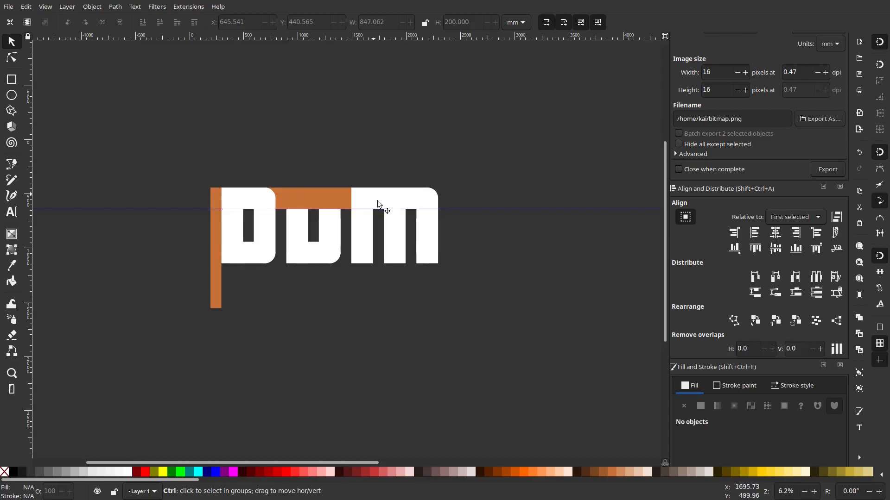
{"action": "scroll", "coordinate": [379, 204], "scroll_direction": "up", "scroll_amount": 1}
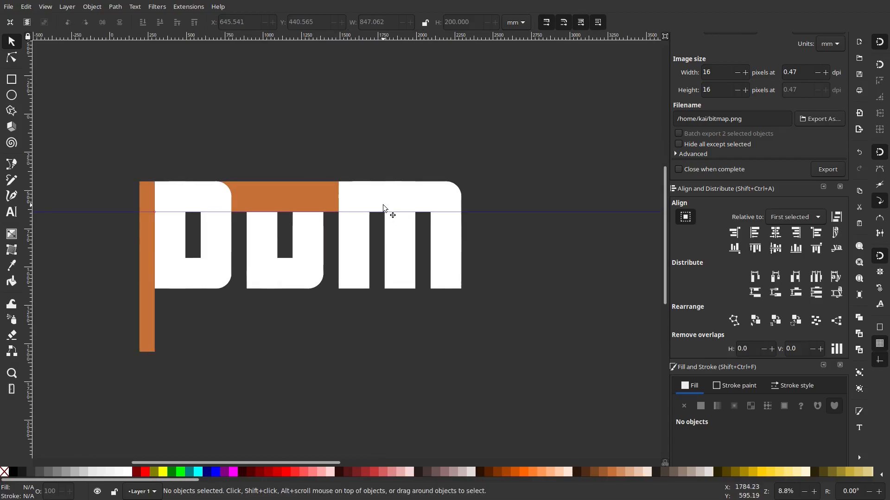
{"action": "left_click", "coordinate": [144, 280]}
{"action": "scroll", "coordinate": [446, 260], "scroll_direction": "right", "scroll_amount": 2}
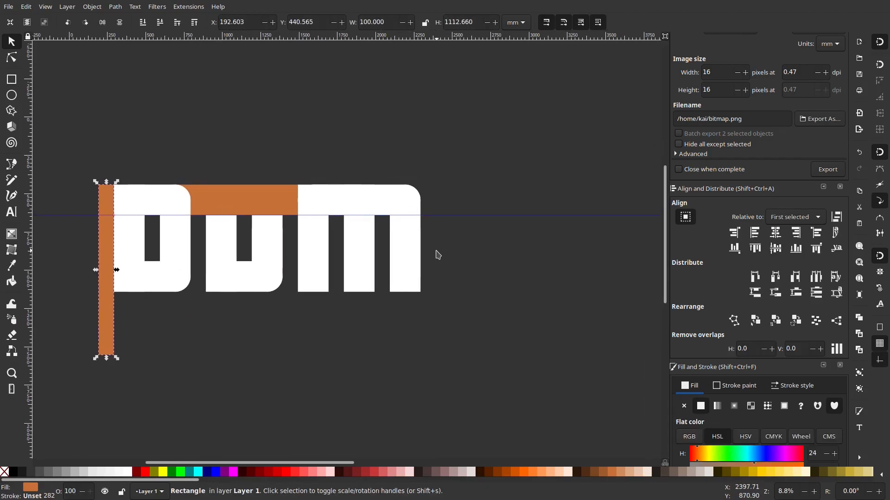
{"action": "left_click", "coordinate": [180, 254]}
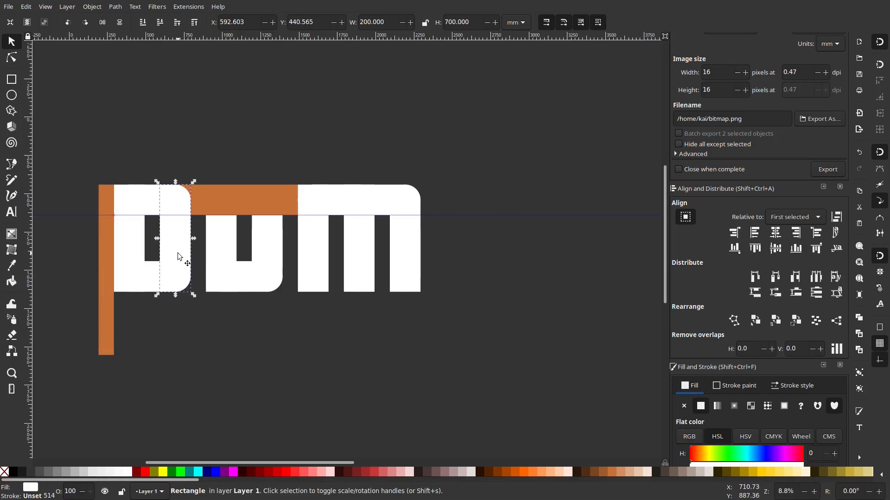
{"action": "left_click", "coordinate": [154, 278], "text": "shift"}
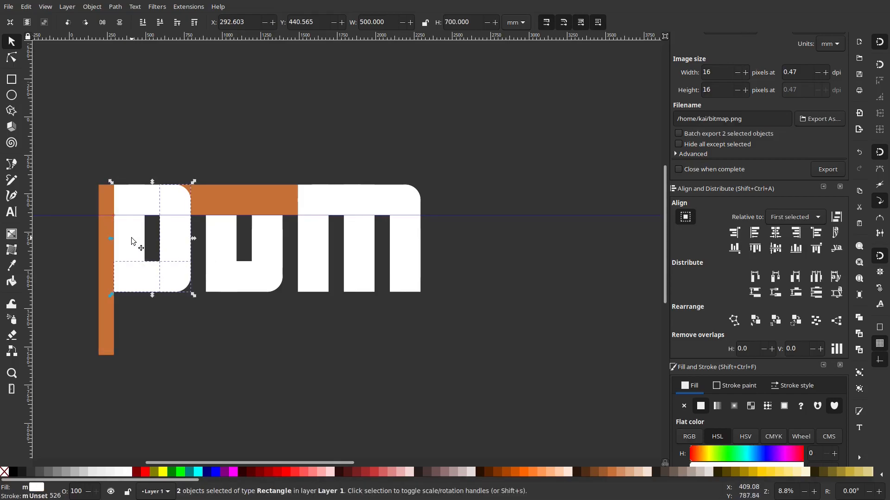
{"action": "right_click", "coordinate": [153, 203]}
{"action": "left_click", "coordinate": [199, 266]}
{"action": "left_click_drag", "start_coordinate": [157, 276], "coordinate": [481, 278]}
Duplicate the orange spacer and place the copy against the M's right edge.
{"action": "left_click", "coordinate": [107, 286]}
{"action": "right_click", "coordinate": [107, 290]}
{"action": "left_click", "coordinate": [111, 278]}
{"action": "left_click_drag", "start_coordinate": [106, 284], "coordinate": [435, 291]}
{"action": "scroll", "coordinate": [469, 261], "scroll_direction": "up", "scroll_amount": 1}
Snap the D copy against the spacer's right edge at X 2392.603 mm, then delete that spacer.
{"action": "left_click", "coordinate": [496, 279]}
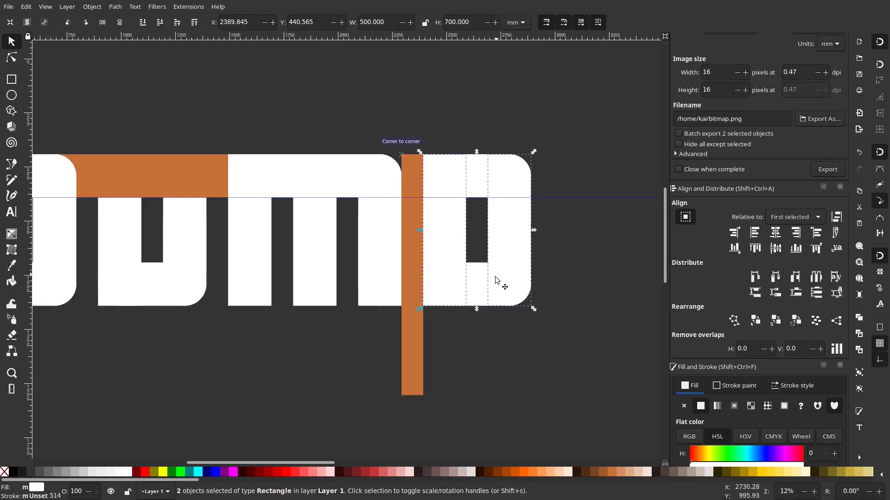
{"action": "left_click_drag", "start_coordinate": [482, 179], "coordinate": [485, 177]}
{"action": "left_click", "coordinate": [412, 174]}
{"action": "key", "text": "Delete"}
Duplicate the D copy's top bar and place the duplicate straight below across the letter's middle, at Y 688.992 mm.
{"action": "left_click", "coordinate": [454, 186]}
{"action": "scroll", "coordinate": [343, 206], "scroll_direction": "down", "scroll_amount": 2}
{"action": "scroll", "coordinate": [412, 192], "scroll_direction": "up", "scroll_amount": 3}
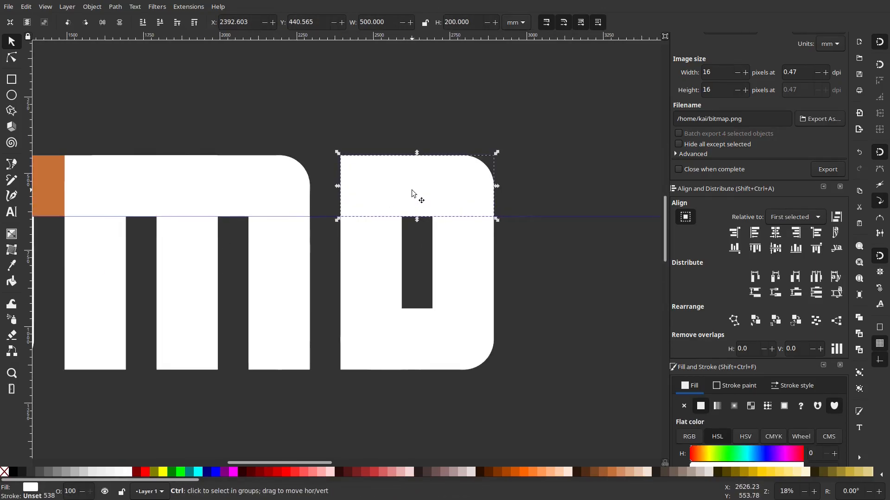
{"action": "left_click", "coordinate": [485, 259]}
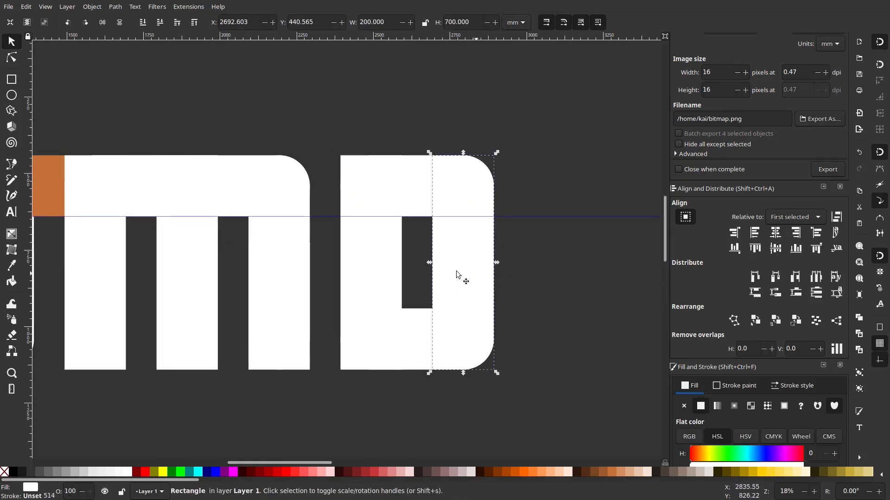
{"action": "scroll", "coordinate": [415, 257], "scroll_direction": "up", "scroll_amount": 1}
{"action": "scroll", "coordinate": [438, 273], "scroll_direction": "down", "scroll_amount": 1}
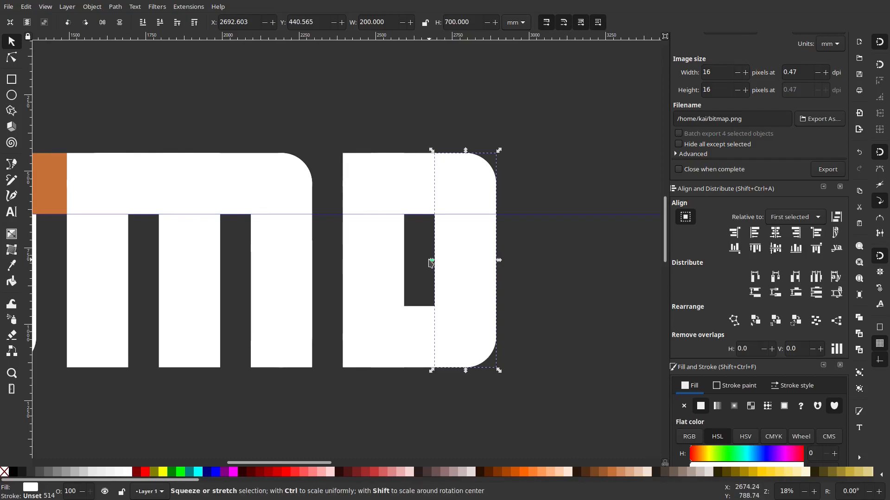
{"action": "scroll", "coordinate": [431, 258], "scroll_direction": "up", "scroll_amount": 1}
{"action": "right_click", "coordinate": [420, 185]}
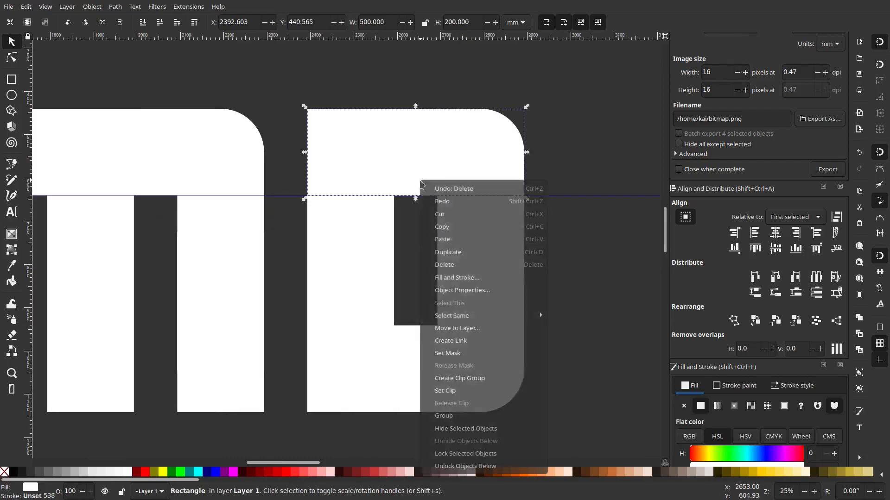
{"action": "left_click", "coordinate": [435, 251]}
{"action": "left_click_drag", "start_coordinate": [427, 183], "coordinate": [429, 293]}
{"action": "scroll", "coordinate": [528, 292], "scroll_direction": "down", "scroll_amount": 3}
{"action": "left_click", "coordinate": [531, 291]}
Try to shift the middle bar slightly upward.
{"action": "scroll", "coordinate": [531, 292], "scroll_direction": "down", "scroll_amount": 3}
{"action": "scroll", "coordinate": [532, 295], "scroll_direction": "up", "scroll_amount": 6}
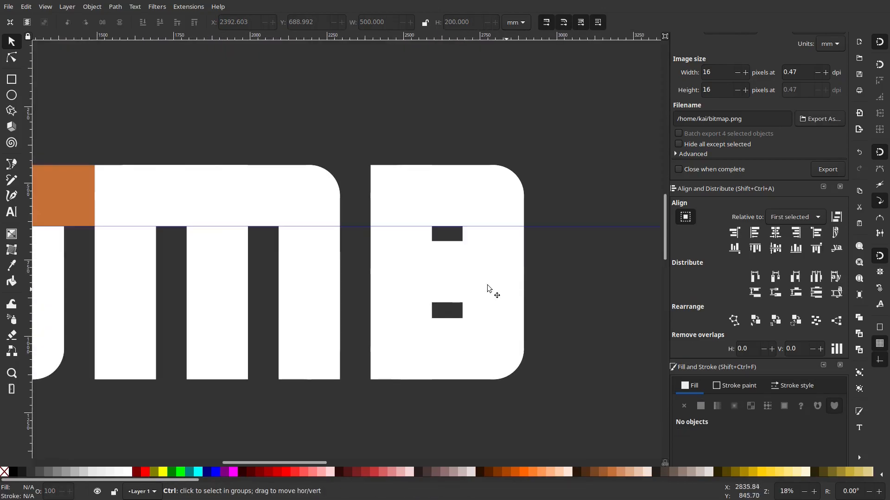
{"action": "left_click", "coordinate": [443, 278]}
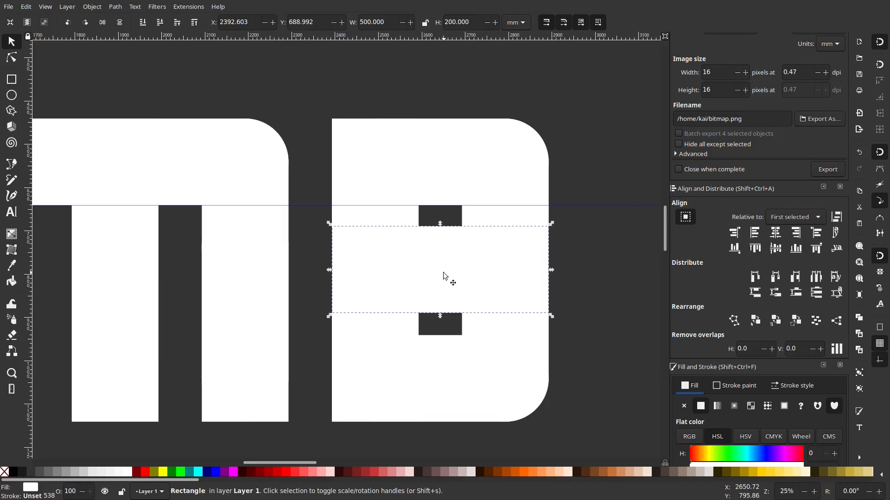
{"action": "left_click_drag", "start_coordinate": [445, 284], "coordinate": [444, 278]}
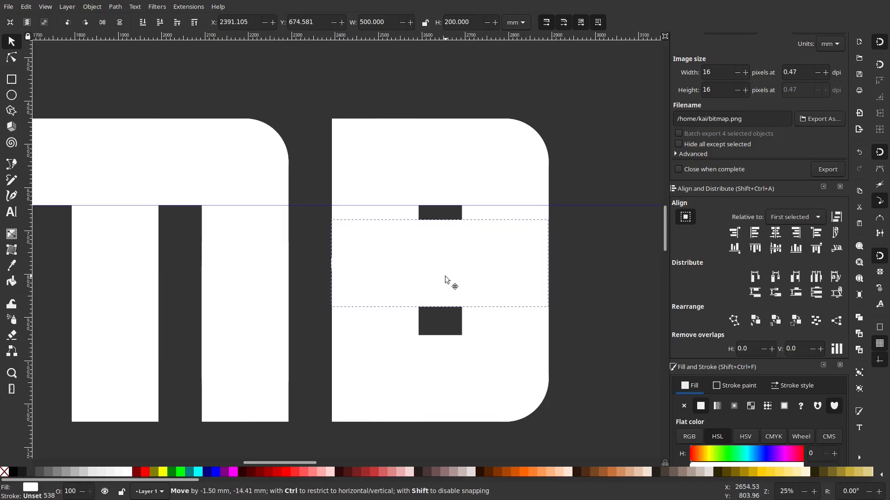
{"action": "key", "text": "Escape"}
Snap the middle bar directly beneath the top bar, at Y 640.565 mm.
{"action": "scroll", "coordinate": [524, 328], "scroll_direction": "down", "scroll_amount": 6}
{"action": "scroll", "coordinate": [525, 328], "scroll_direction": "up", "scroll_amount": 4}
{"action": "scroll", "coordinate": [525, 330], "scroll_direction": "up", "scroll_amount": 3}
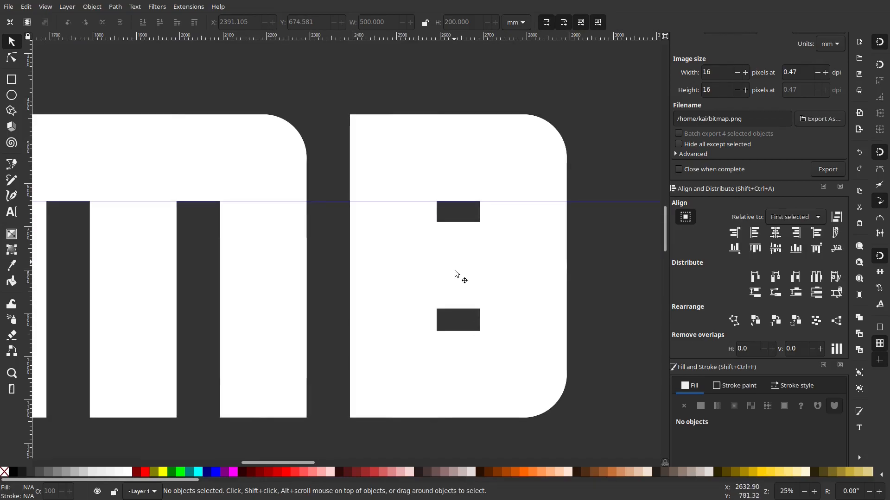
{"action": "left_click", "coordinate": [391, 264]}
{"action": "left_click", "coordinate": [384, 330]}
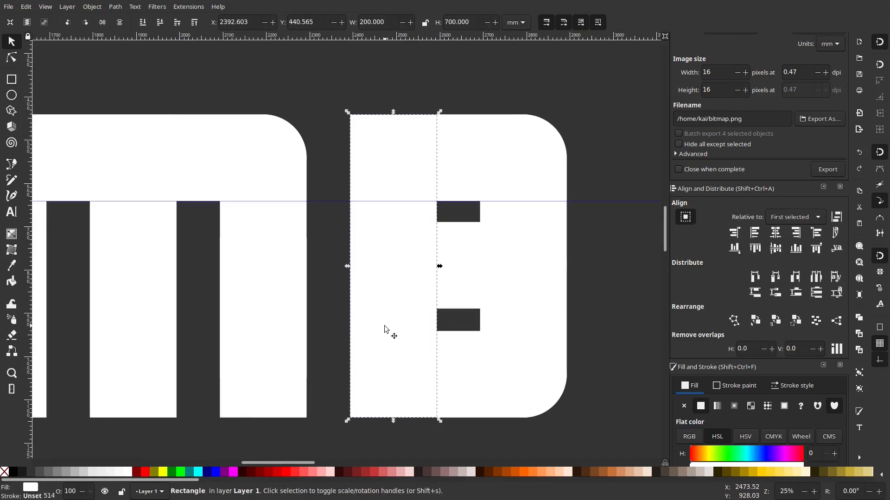
{"action": "right_click", "coordinate": [385, 328]}
{"action": "left_click", "coordinate": [594, 289]}
{"action": "left_click", "coordinate": [463, 270]}
{"action": "left_click_drag", "start_coordinate": [468, 270], "coordinate": [449, 257]}
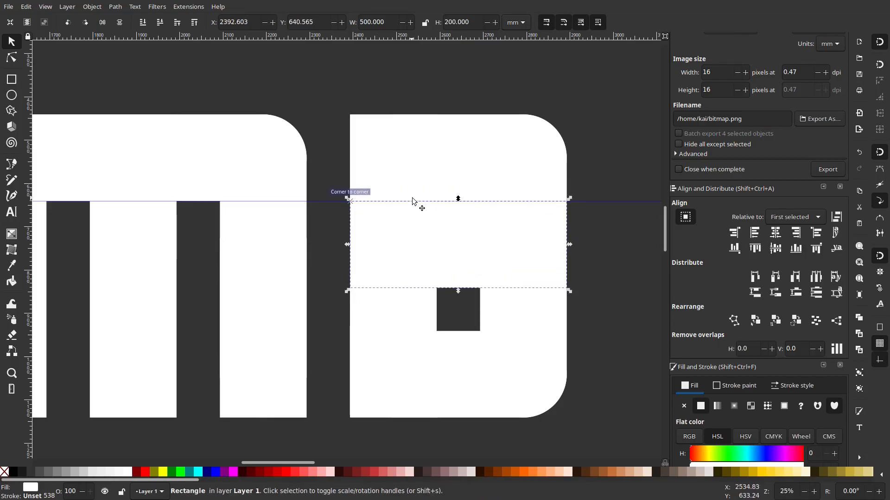
Try to centre the top bar on the middle bar using Align.
{"action": "left_click", "coordinate": [374, 159], "text": "shift"}
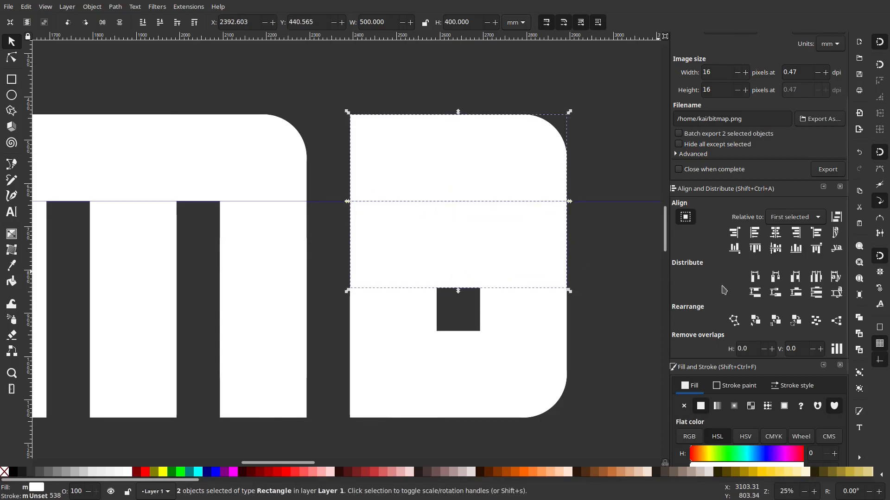
{"action": "left_click", "coordinate": [776, 235]}
{"action": "left_click", "coordinate": [775, 248]}
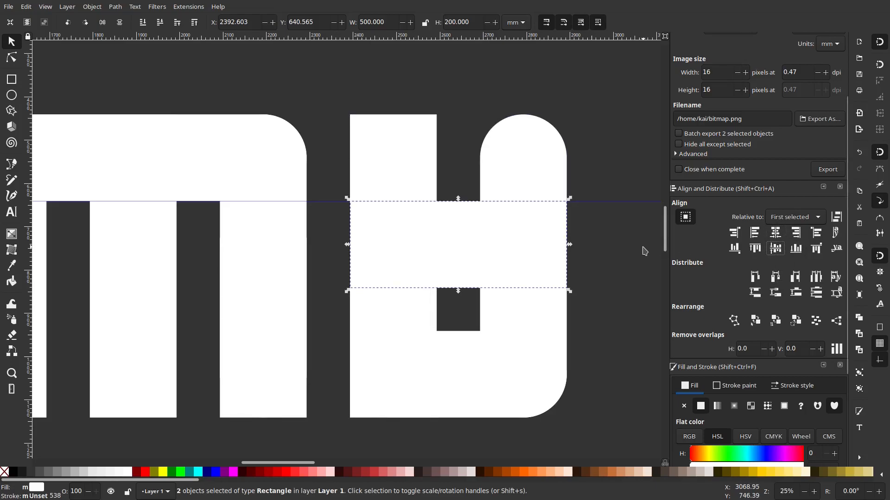
{"action": "key", "text": "ctrl+z"}
Centre the left stem vertically on the middle bar, then shift both down until the stem snaps to the letter's bottom left corner.
{"action": "left_click", "coordinate": [623, 254]}
{"action": "left_click", "coordinate": [483, 254]}
{"action": "left_click", "coordinate": [391, 319], "text": "shift"}
{"action": "left_click", "coordinate": [777, 237]}
{"action": "key", "text": "ctrl+z"}
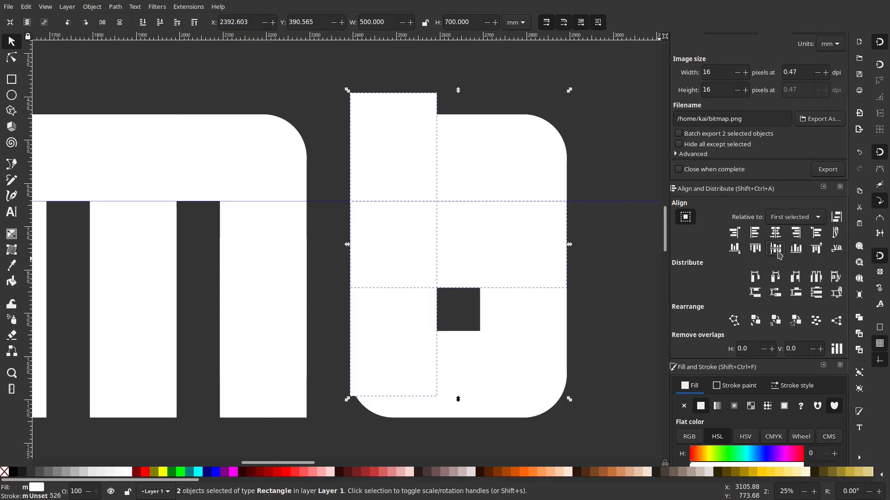
{"action": "left_click_drag", "start_coordinate": [376, 257], "coordinate": [383, 280]}
{"action": "left_click", "coordinate": [598, 279]}
Shorten the middle bar from its right end to about 372 mm wide.
{"action": "left_click", "coordinate": [517, 244]}
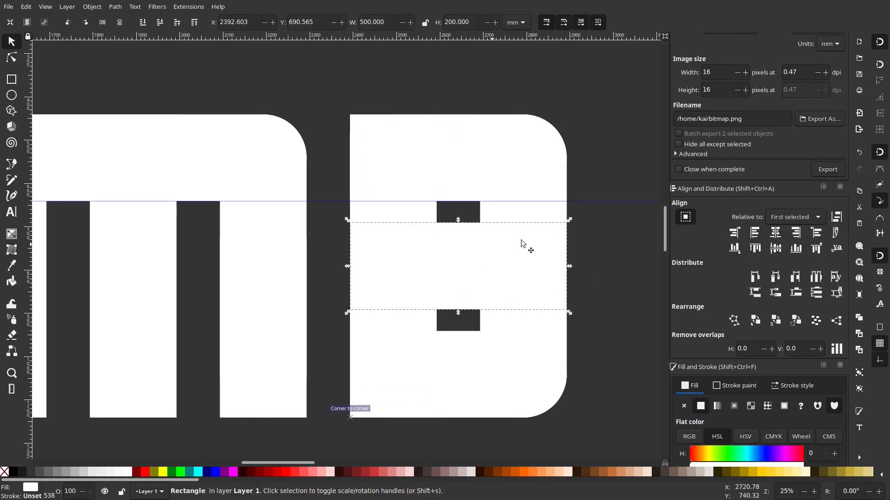
{"action": "left_click_drag", "start_coordinate": [570, 266], "coordinate": [512, 265]}
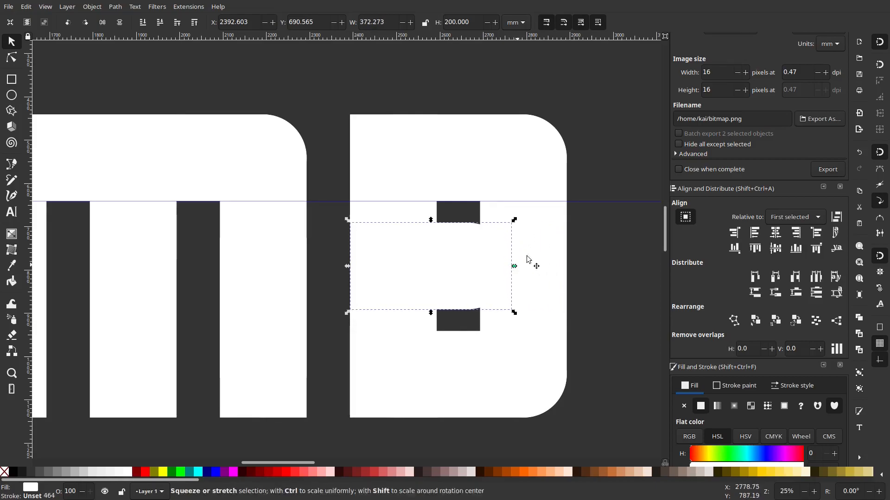
{"action": "left_click", "coordinate": [12, 57]}
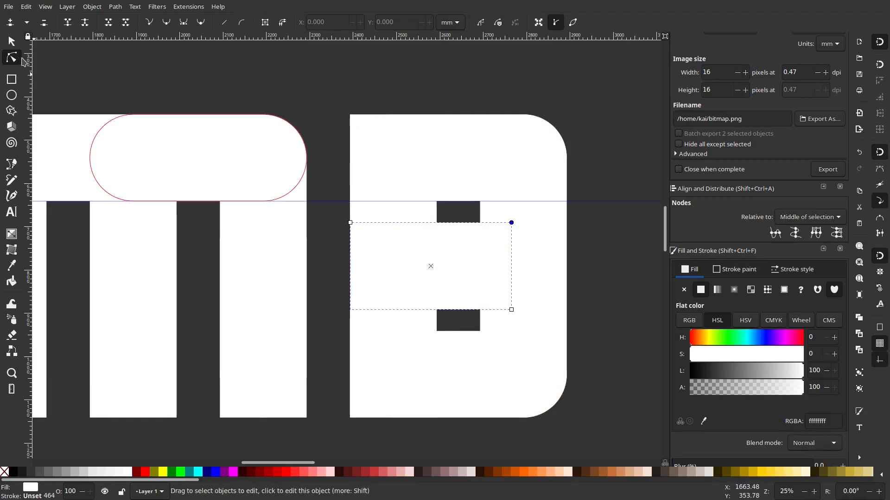
{"action": "left_click", "coordinate": [11, 41]}
Try to shorten the letter's rounded right stem from its top to about 426 mm high.
{"action": "left_click", "coordinate": [545, 266]}
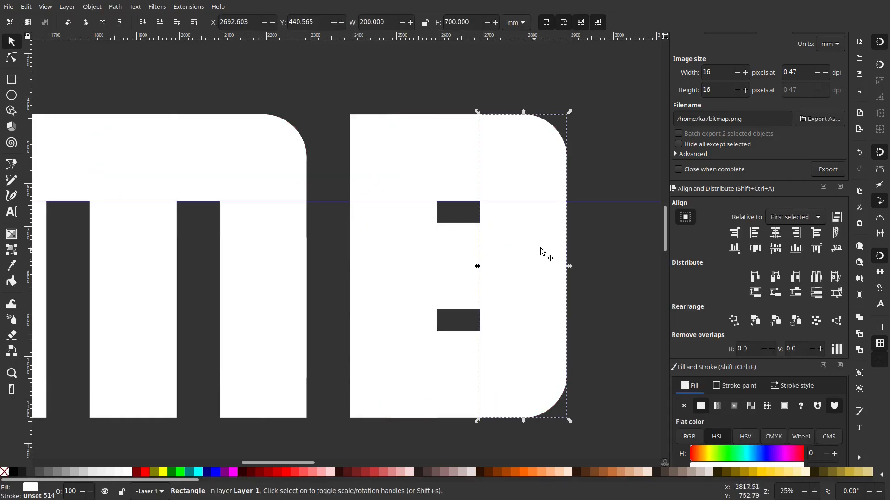
{"action": "left_click_drag", "start_coordinate": [523, 113], "coordinate": [565, 233]}
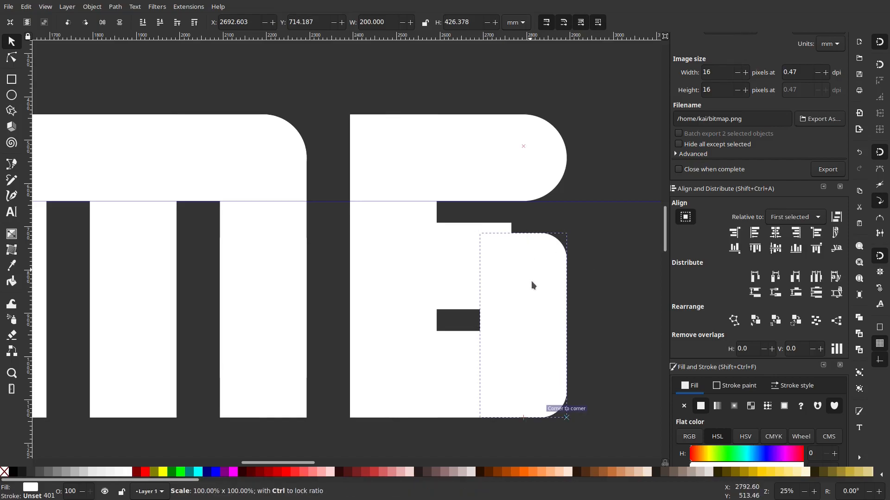
{"action": "key", "text": "ctrl+z"}
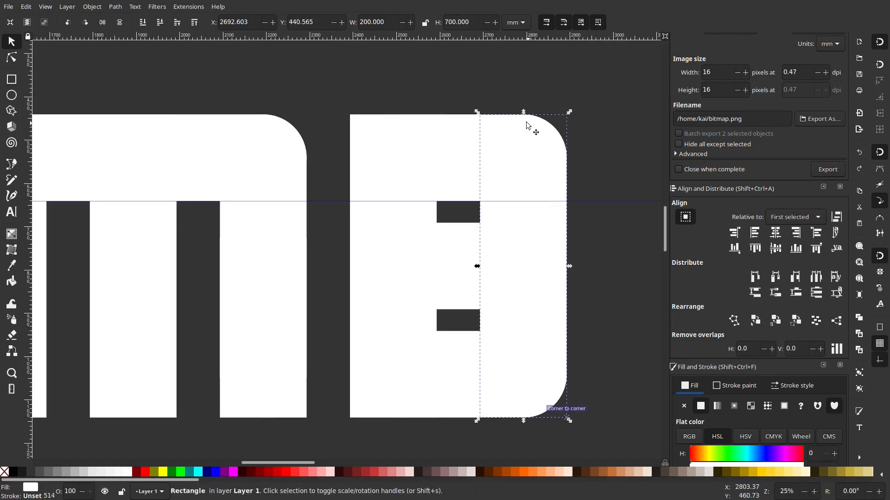
Replace the rounded right stem with a duplicate of the left stem, snapped to the letter's right edge at X 2692.603 mm.
{"action": "key", "text": "Delete"}
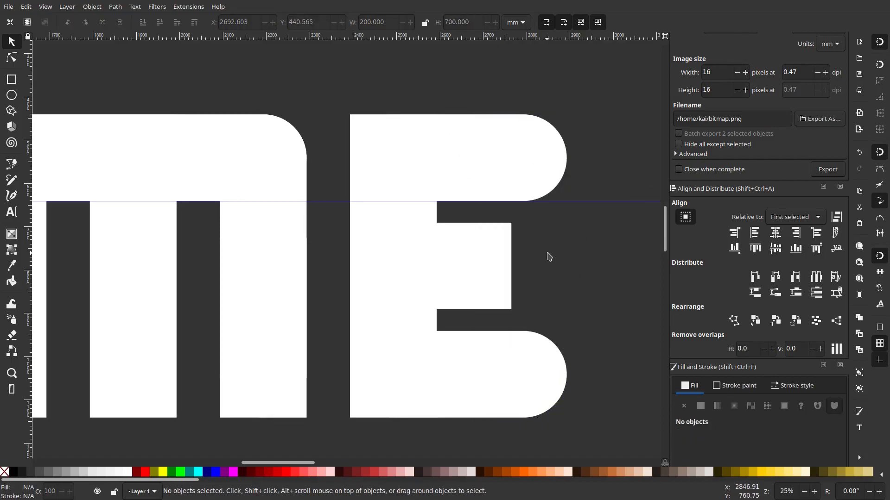
{"action": "left_click", "coordinate": [404, 258]}
{"action": "right_click", "coordinate": [406, 207]}
{"action": "left_click", "coordinate": [461, 278]}
{"action": "left_click_drag", "start_coordinate": [389, 175], "coordinate": [536, 159]}
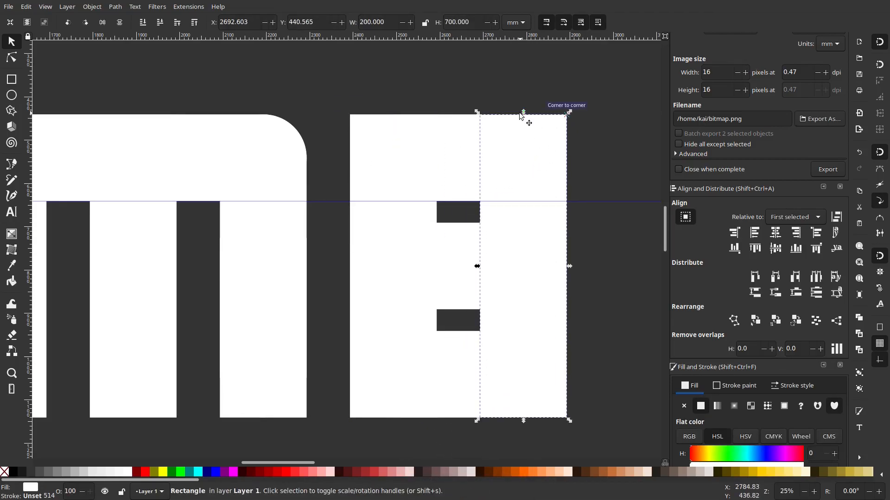
Shorten the new right stem from its bottom edge to about 359 mm high, keeping its top flush with the letter.
{"action": "left_click_drag", "start_coordinate": [520, 115], "coordinate": [542, 196]}
{"action": "left_click_drag", "start_coordinate": [608, 268], "coordinate": [608, 268]}
{"action": "scroll", "coordinate": [588, 299], "scroll_direction": "down", "scroll_amount": 2}
{"action": "left_click_drag", "start_coordinate": [561, 360], "coordinate": [562, 220]}
{"action": "scroll", "coordinate": [564, 261], "scroll_direction": "up", "scroll_amount": 1}
{"action": "left_click_drag", "start_coordinate": [554, 276], "coordinate": [556, 295]}
{"action": "right_click", "coordinate": [554, 297]}
{"action": "key", "text": "Escape"}
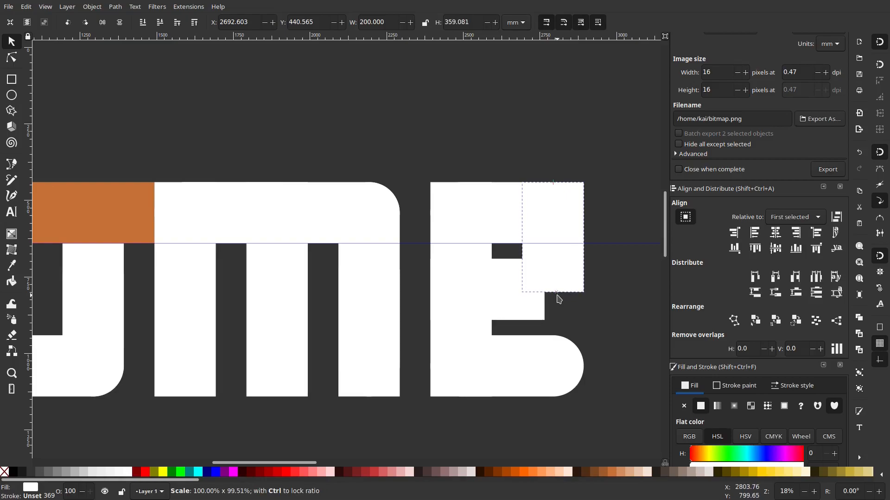
{"action": "right_click", "coordinate": [556, 295]}
{"action": "key", "text": "Escape"}
Round the shortened right block's corners with the Node tool to match the curve of the top bar's end.
{"action": "scroll", "coordinate": [601, 219], "scroll_direction": "up", "scroll_amount": 1}
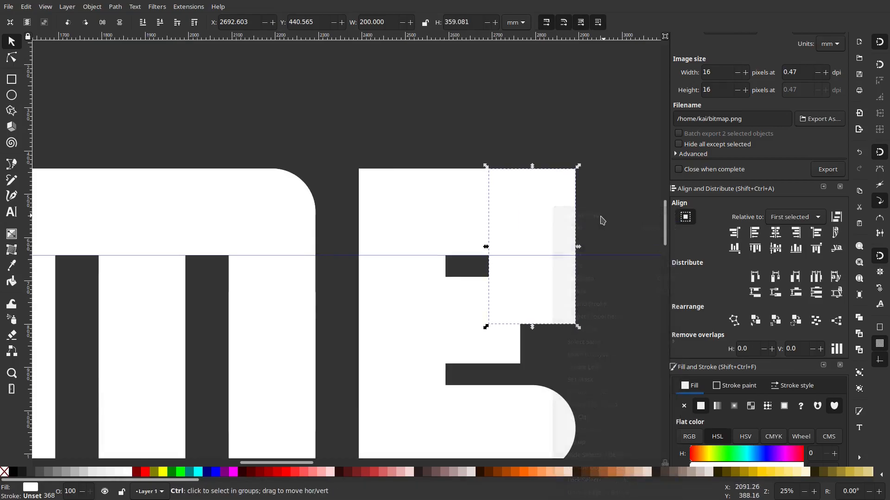
{"action": "key", "text": "n"}
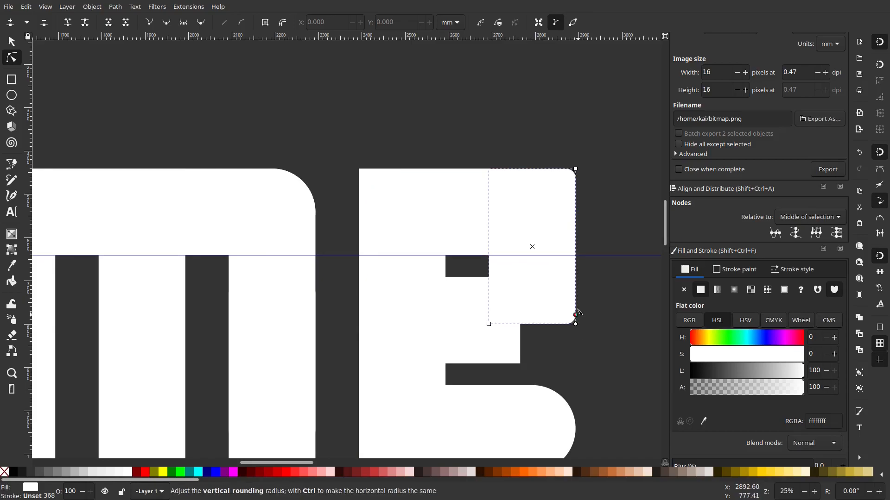
{"action": "left_click_drag", "start_coordinate": [575, 324], "coordinate": [587, 247]}
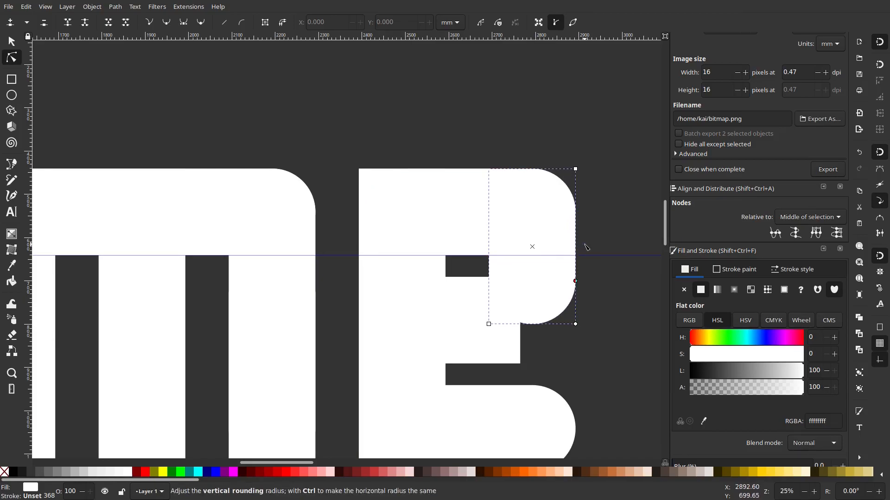
{"action": "right_click", "coordinate": [536, 264]}
{"action": "left_click", "coordinate": [11, 43]}
{"action": "left_click", "coordinate": [10, 43]}
Duplicate the rounded block and snap the copy to the letter's bottom right corner at Y 781.484 mm, forming a B.
{"action": "right_click", "coordinate": [557, 291]}
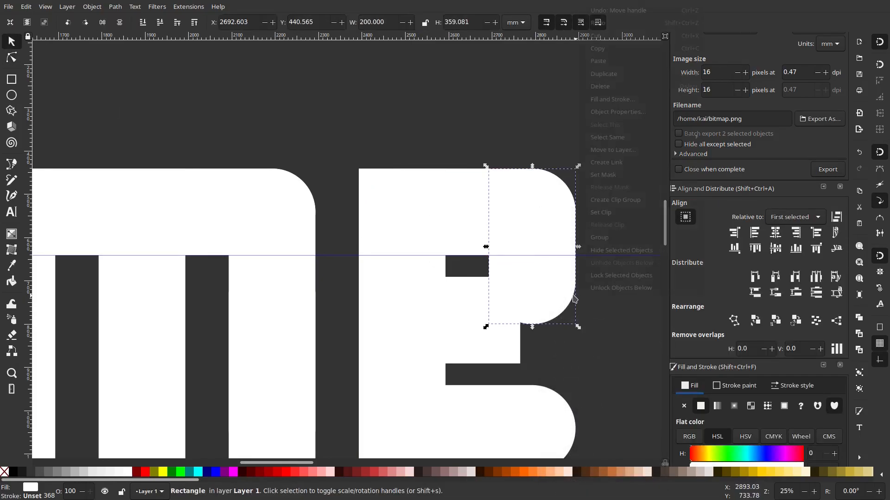
{"action": "left_click", "coordinate": [602, 278]}
{"action": "left_click_drag", "start_coordinate": [540, 287], "coordinate": [546, 372]}
{"action": "left_click_drag", "start_coordinate": [548, 334], "coordinate": [546, 327]}
{"action": "left_click", "coordinate": [636, 297]}
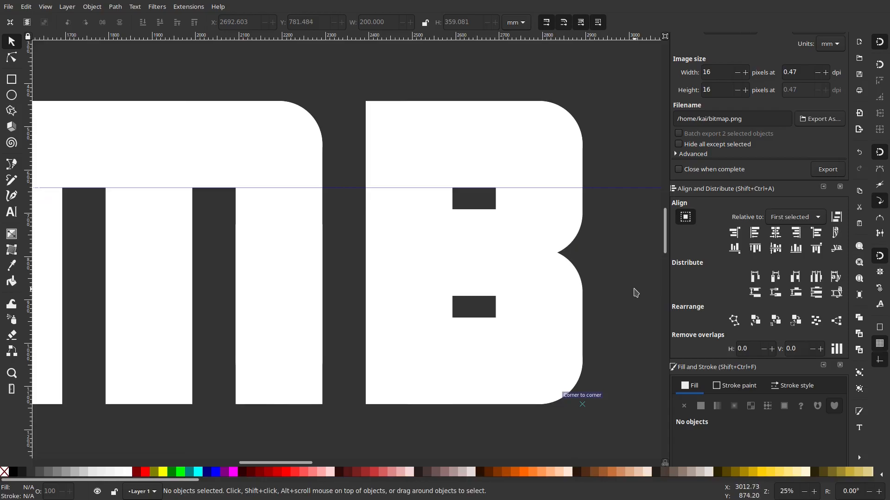
Duplicate the lower rounded block and turn the copy into a square-cornered piece about 249 mm high at the B's bottom right corner.
{"action": "scroll", "coordinate": [600, 281], "scroll_direction": "down", "scroll_amount": 4}
{"action": "scroll", "coordinate": [606, 291], "scroll_direction": "down", "scroll_amount": 2}
{"action": "scroll", "coordinate": [605, 290], "scroll_direction": "up", "scroll_amount": 5}
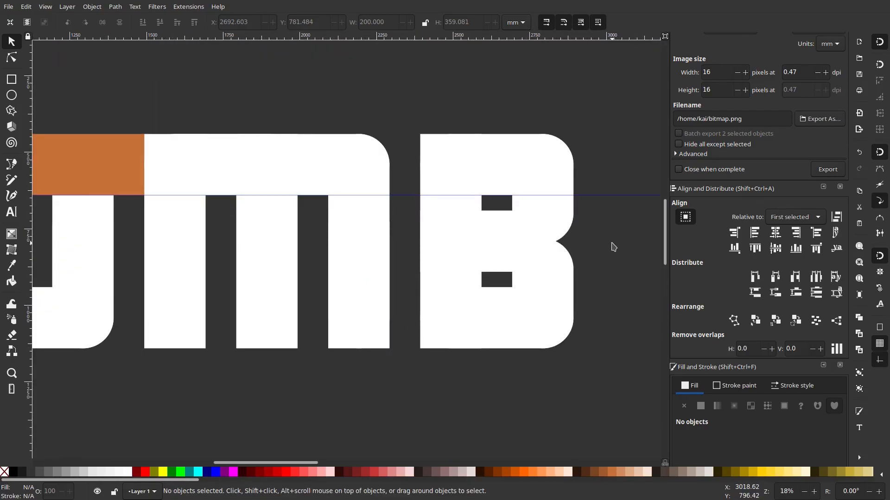
{"action": "left_click", "coordinate": [567, 323]}
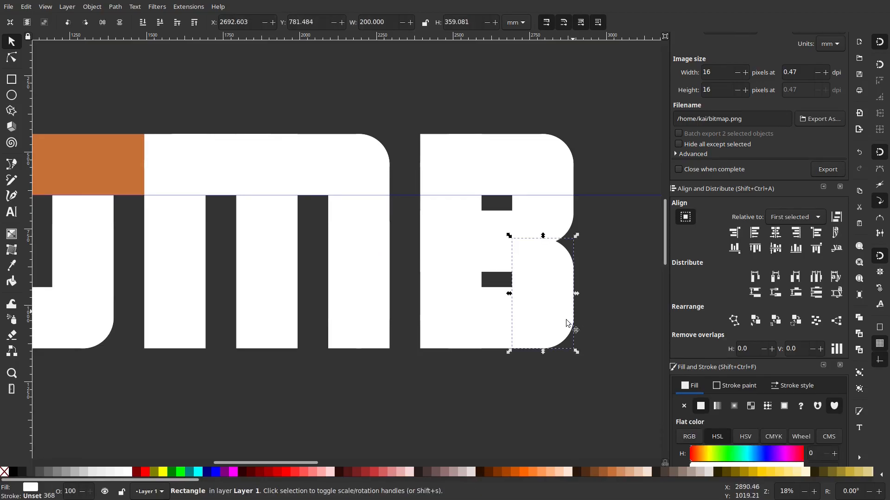
{"action": "right_click", "coordinate": [555, 344]}
{"action": "left_click", "coordinate": [612, 112]}
{"action": "left_click_drag", "start_coordinate": [542, 237], "coordinate": [547, 273]}
{"action": "left_click", "coordinate": [11, 57]}
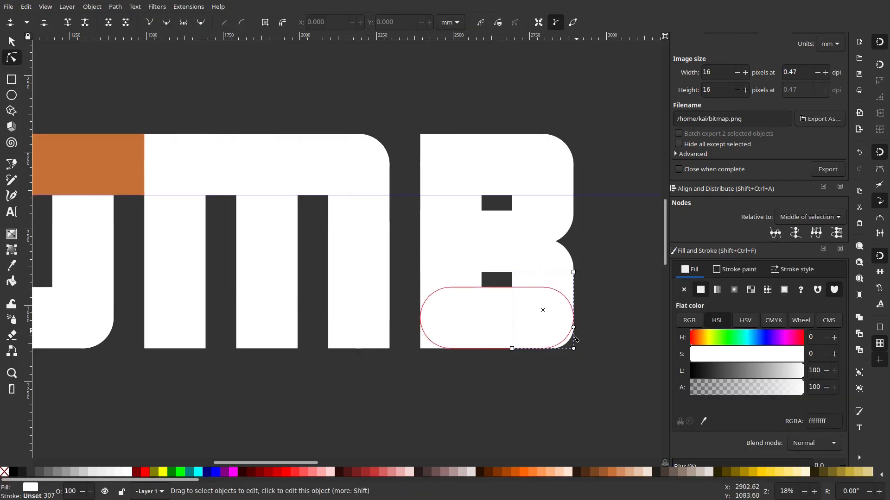
{"action": "left_click", "coordinate": [609, 336]}
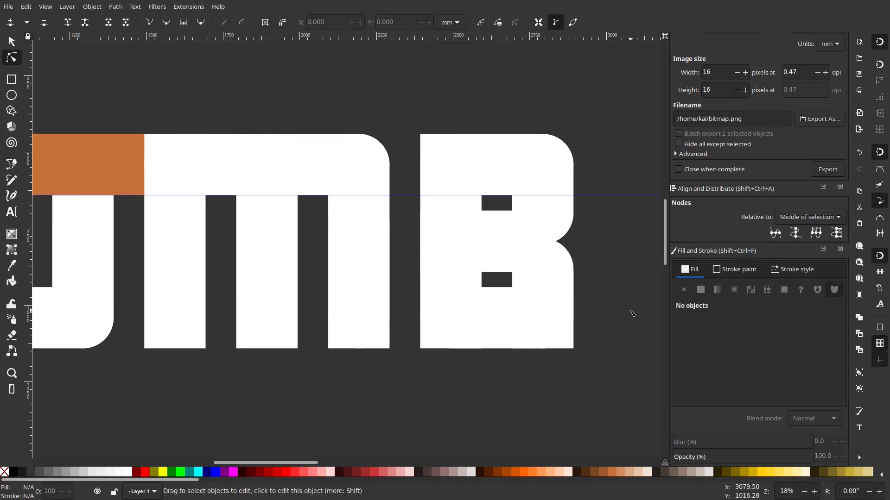
Delete the vertical orange spacer bar to the left of the first D.
{"action": "scroll", "coordinate": [621, 287], "scroll_direction": "down", "scroll_amount": 5, "text": "ctrl"}
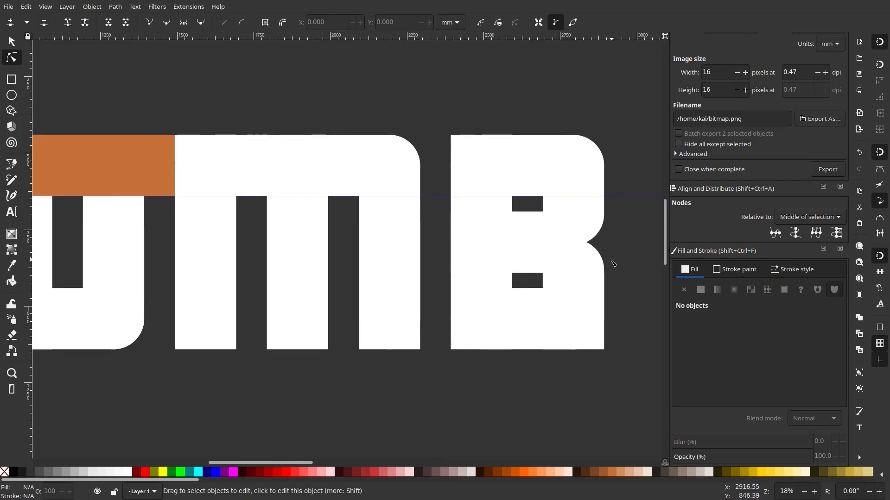
{"action": "scroll", "coordinate": [599, 322], "scroll_direction": "up", "scroll_amount": 2, "text": "ctrl"}
{"action": "scroll", "coordinate": [584, 318], "scroll_direction": "right", "scroll_amount": 3}
{"action": "scroll", "coordinate": [556, 329], "scroll_direction": "up", "scroll_amount": 2}
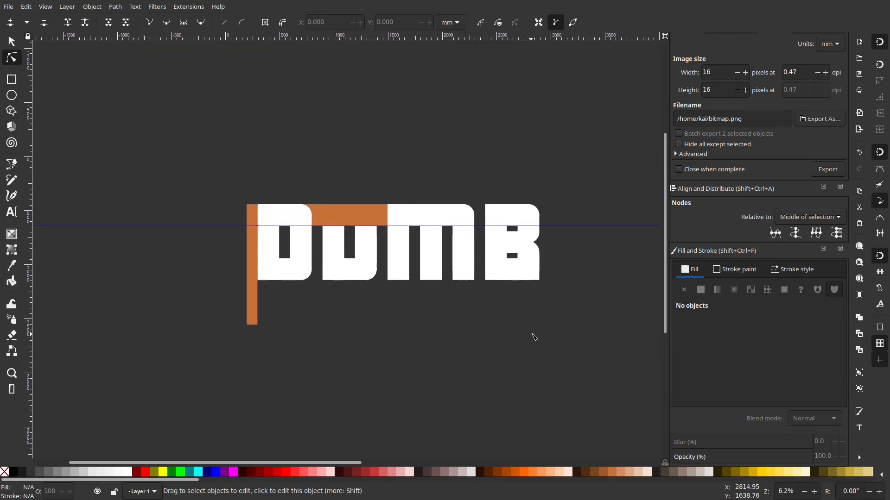
{"action": "left_click", "coordinate": [12, 41]}
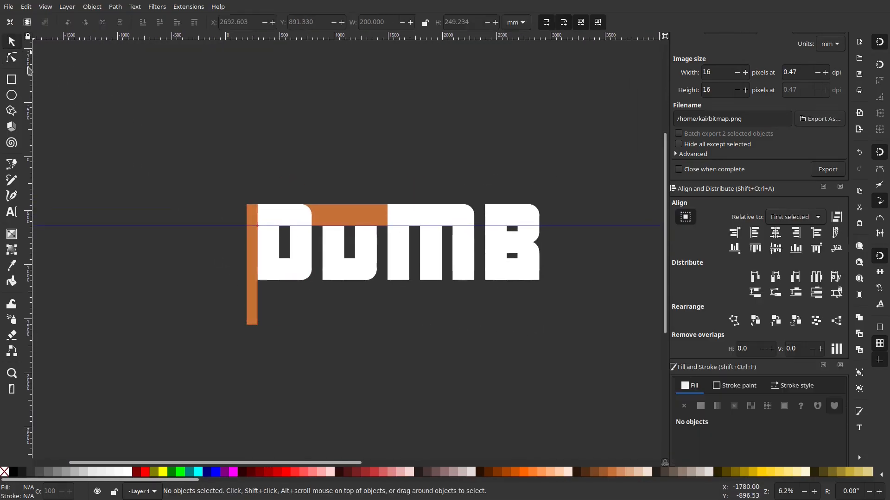
{"action": "left_click", "coordinate": [254, 290]}
{"action": "key", "text": "Delete"}
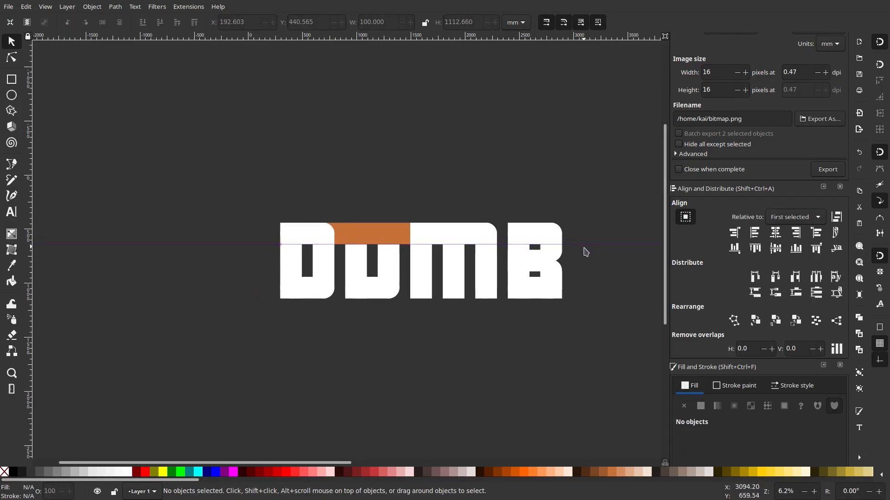
Try deleting the horizontal orange bar between the D and the M, and undo the deletion.
{"action": "left_click_drag", "start_coordinate": [585, 246], "coordinate": [579, 3]}
{"action": "scroll", "coordinate": [480, 153], "scroll_direction": "right", "scroll_amount": 3}
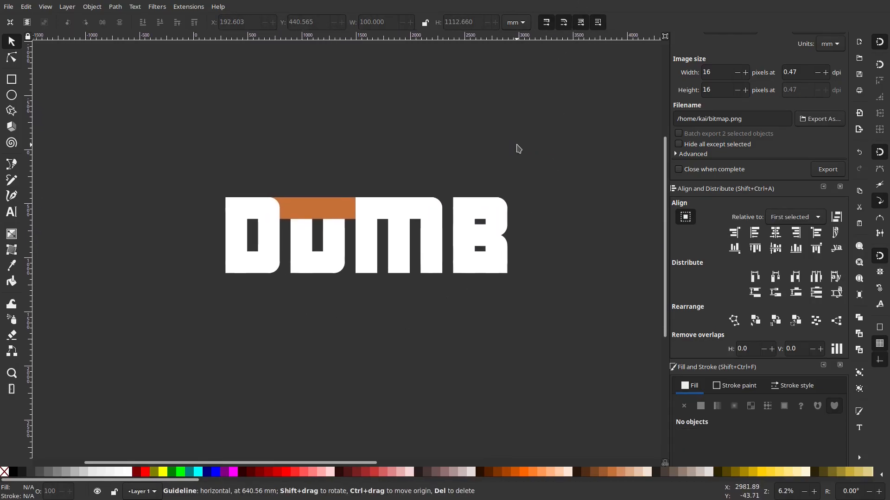
{"action": "scroll", "coordinate": [354, 159], "scroll_direction": "up", "scroll_amount": 1, "text": "ctrl"}
{"action": "left_click", "coordinate": [340, 194]}
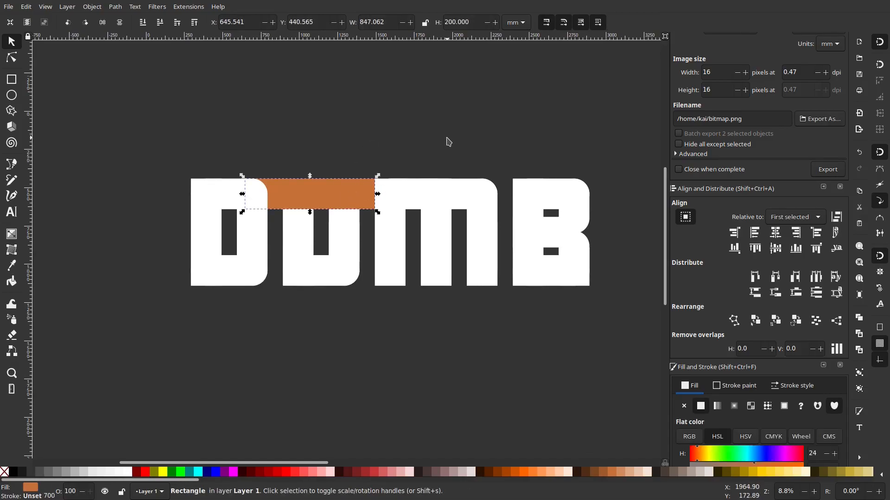
{"action": "key", "text": "Delete"}
{"action": "scroll", "coordinate": [471, 142], "scroll_direction": "right", "scroll_amount": 1}
{"action": "scroll", "coordinate": [471, 142], "scroll_direction": "down", "scroll_amount": 1, "text": "ctrl"}
{"action": "scroll", "coordinate": [473, 145], "scroll_direction": "up", "scroll_amount": 1, "text": "ctrl"}
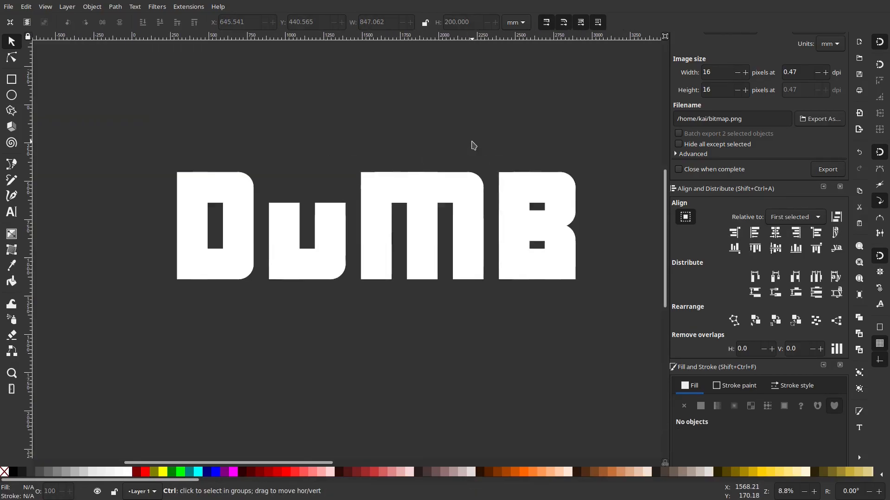
{"action": "key", "text": "ctrl+z"}
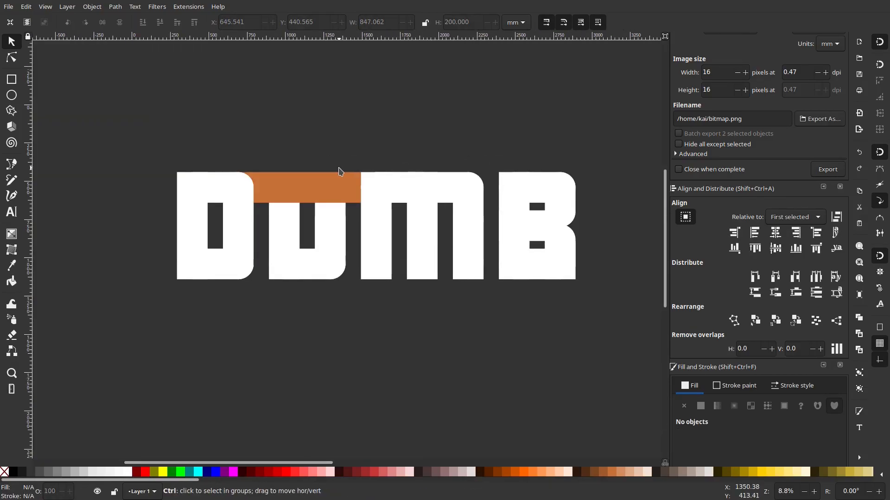
Draw a closed three-node triangle with the Pen tool over the orange bar, about 700 by 200 mm, ending at the M's edge.
{"action": "scroll", "coordinate": [371, 171], "scroll_direction": "up", "scroll_amount": 2, "text": "ctrl"}
{"action": "scroll", "coordinate": [426, 180], "scroll_direction": "up", "scroll_amount": 1, "text": "ctrl"}
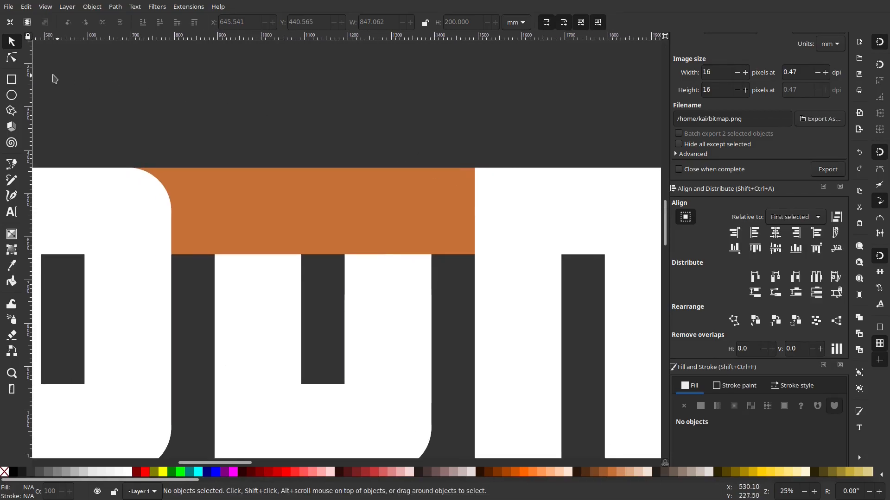
{"action": "left_click", "coordinate": [20, 162]}
{"action": "left_click", "coordinate": [474, 255]}
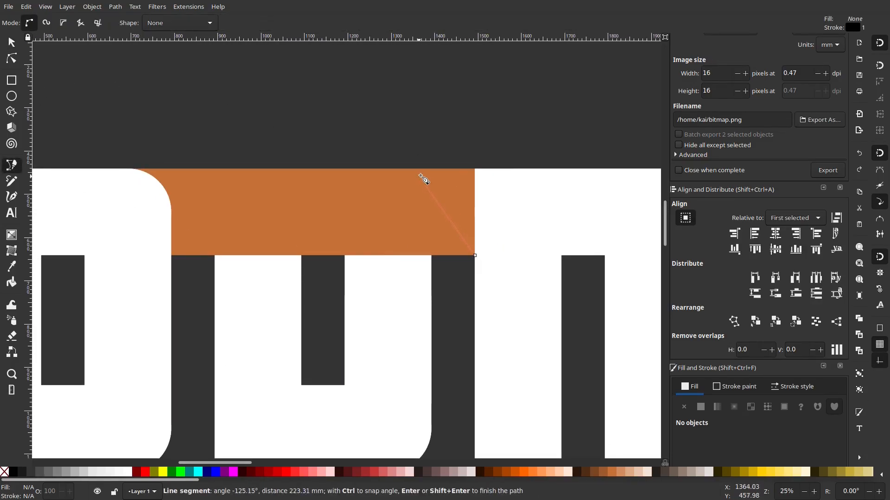
{"action": "left_click", "coordinate": [172, 170]}
{"action": "left_click", "coordinate": [474, 169]}
{"action": "left_click", "coordinate": [475, 256]}
{"action": "left_click", "coordinate": [12, 42]}
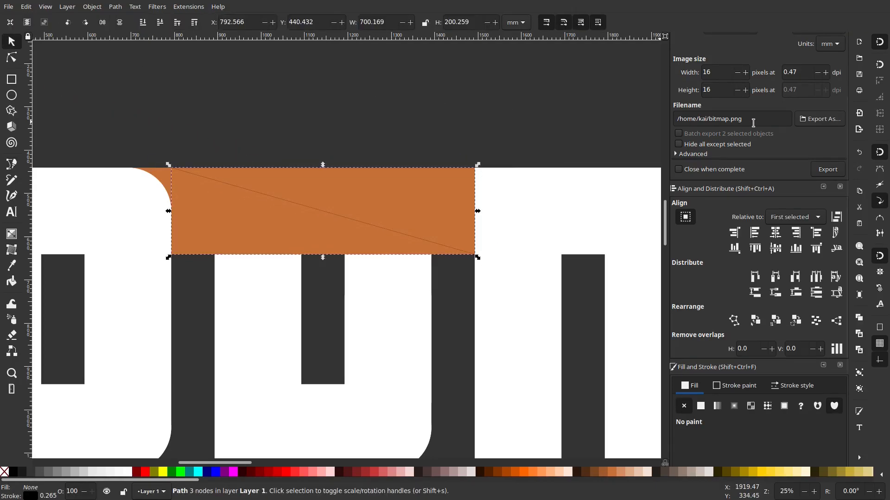
Give the triangle a flat white fill (ffffffff) and remove its stroke.
{"action": "scroll", "coordinate": [722, 185], "scroll_direction": "up", "scroll_amount": 3}
{"action": "scroll", "coordinate": [753, 315], "scroll_direction": "down", "scroll_amount": 7}
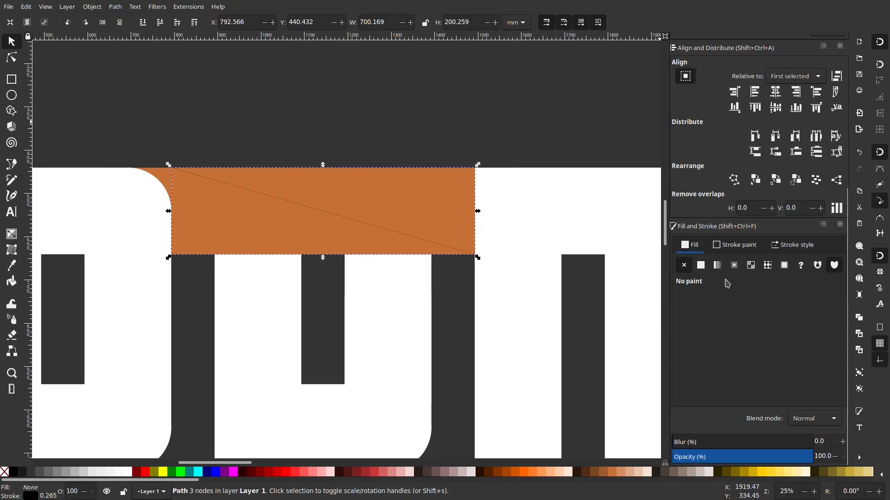
{"action": "left_click", "coordinate": [700, 265]}
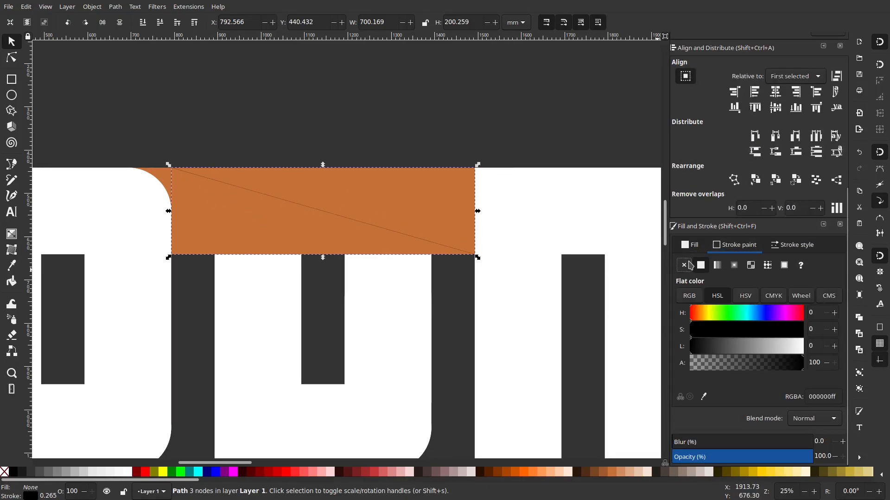
{"action": "left_click_drag", "start_coordinate": [728, 371], "coordinate": [804, 370]}
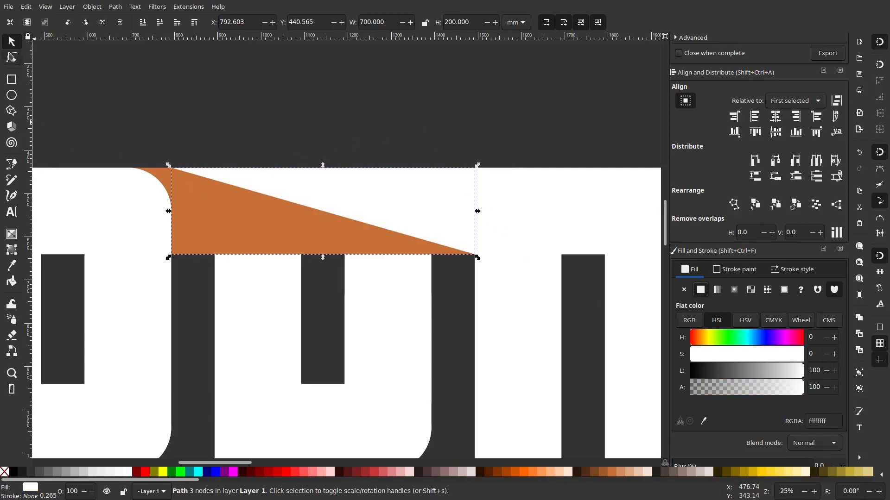
Narrow the white triangle to 100 mm wide, spanning the gap between the U's right edge and the M.
{"action": "key", "text": "n"}
{"action": "left_click", "coordinate": [12, 43]}
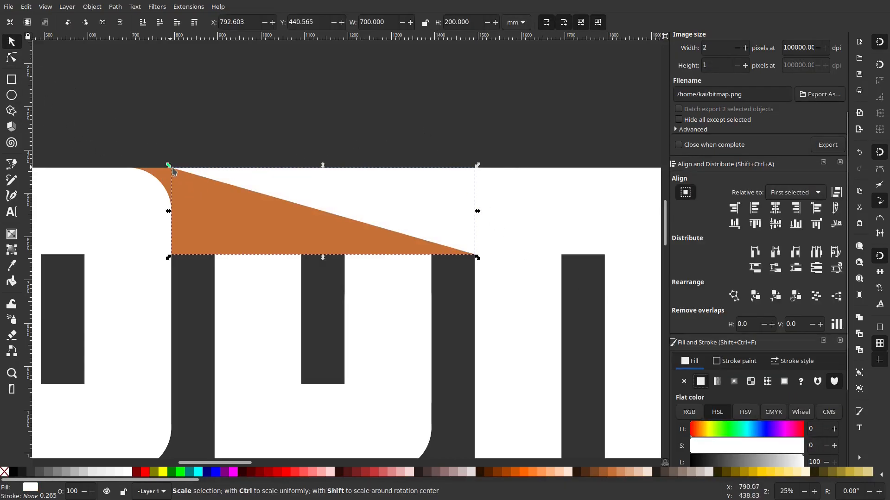
{"action": "left_click_drag", "start_coordinate": [171, 210], "coordinate": [477, 168]}
{"action": "left_click_drag", "start_coordinate": [457, 346], "coordinate": [477, 258]}
{"action": "left_click", "coordinate": [82, 63]}
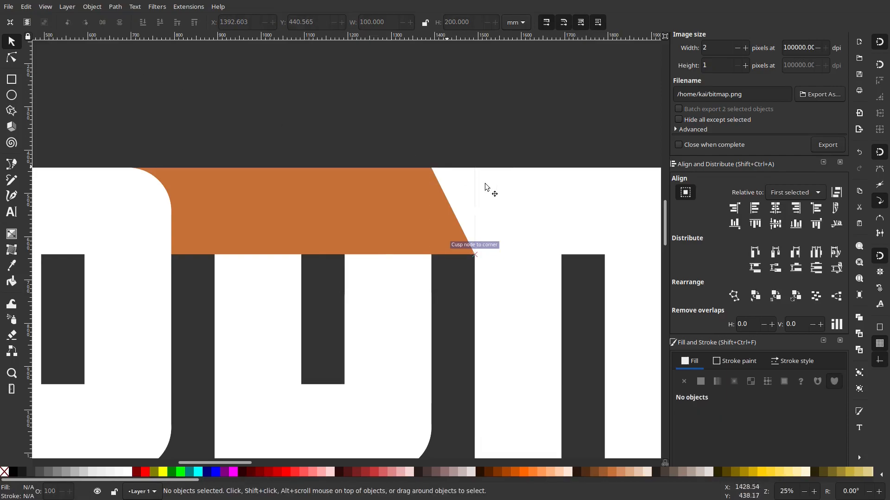
{"action": "scroll", "coordinate": [491, 184], "scroll_direction": "down", "scroll_amount": 9}
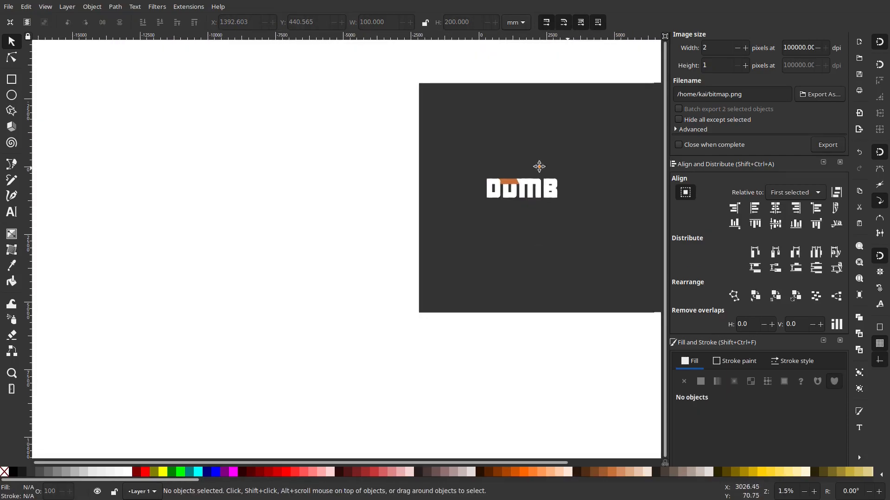
{"action": "scroll", "coordinate": [463, 172], "scroll_direction": "up", "scroll_amount": 4}
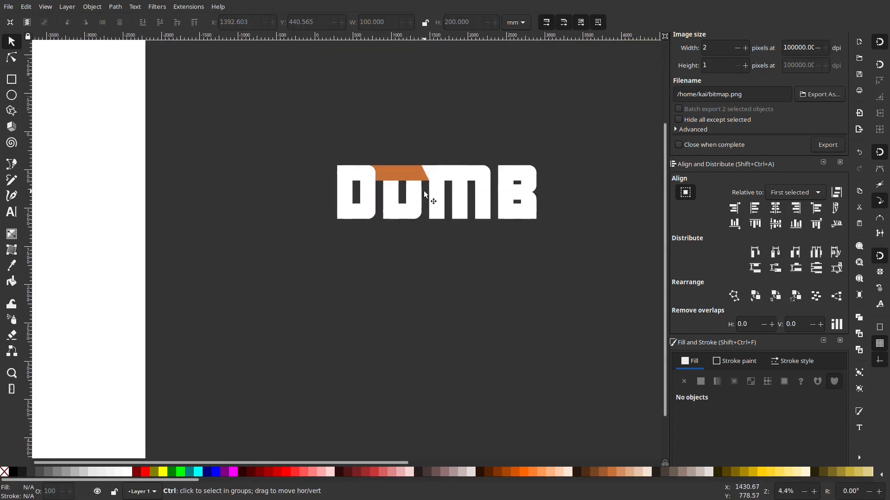
{"action": "scroll", "coordinate": [424, 193], "scroll_direction": "up", "scroll_amount": 1}
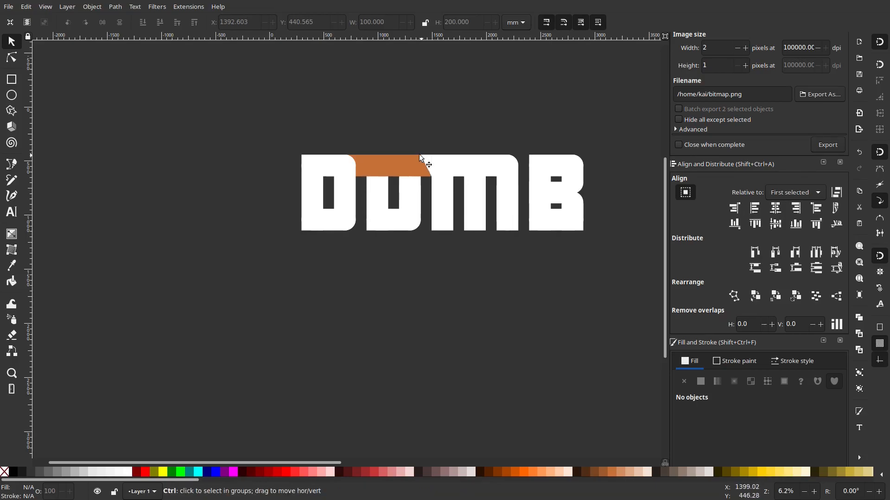
{"action": "scroll", "coordinate": [420, 158], "scroll_direction": "up", "scroll_amount": 3}
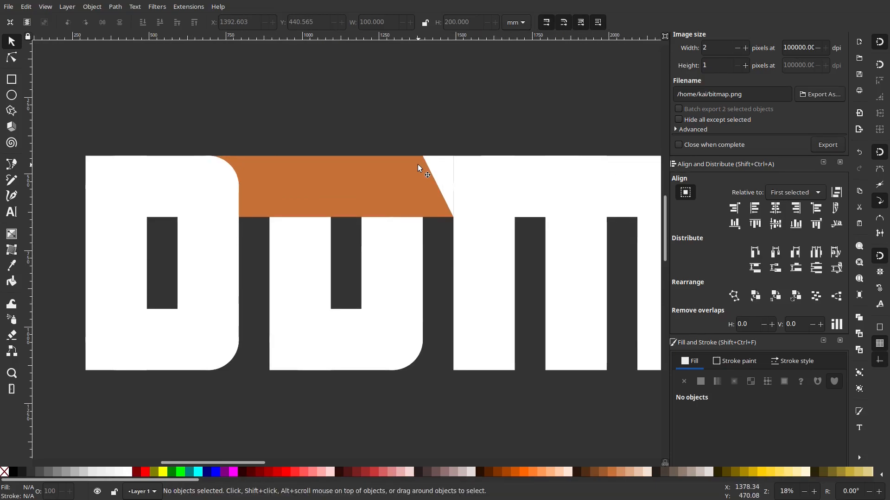
{"action": "left_click_drag", "start_coordinate": [530, 159], "coordinate": [568, 134]}
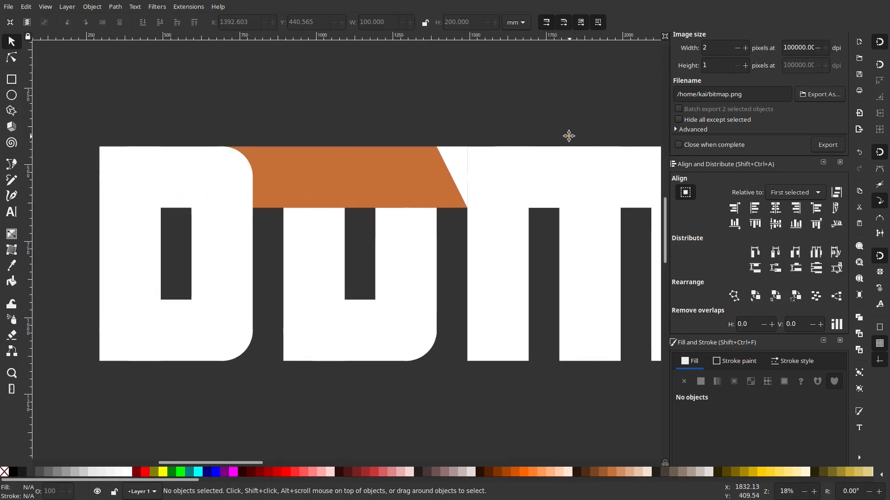
{"action": "left_click", "coordinate": [451, 167]}
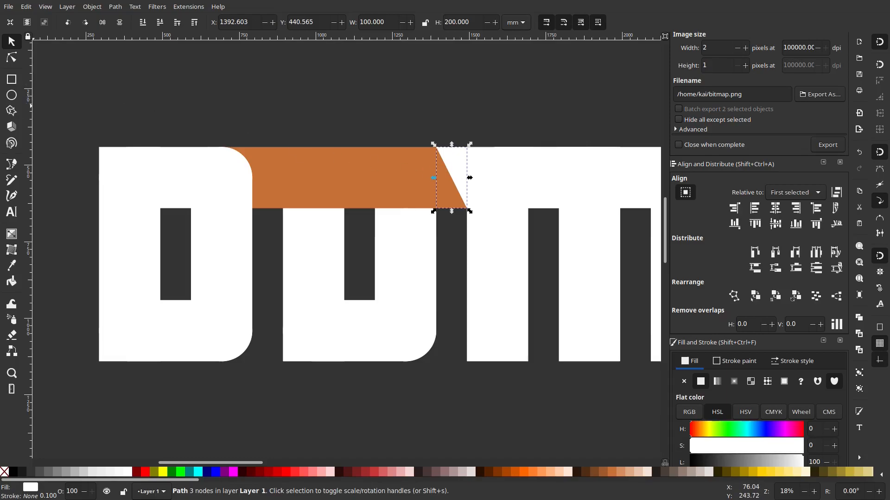
{"action": "left_click", "coordinate": [12, 165]}
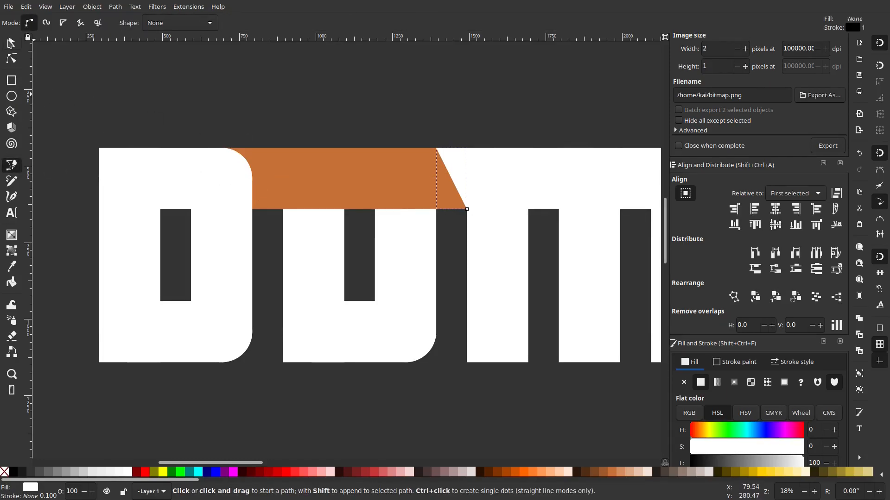
{"action": "key", "text": "r"}
{"action": "left_click", "coordinate": [247, 186]}
{"action": "left_click", "coordinate": [11, 58]}
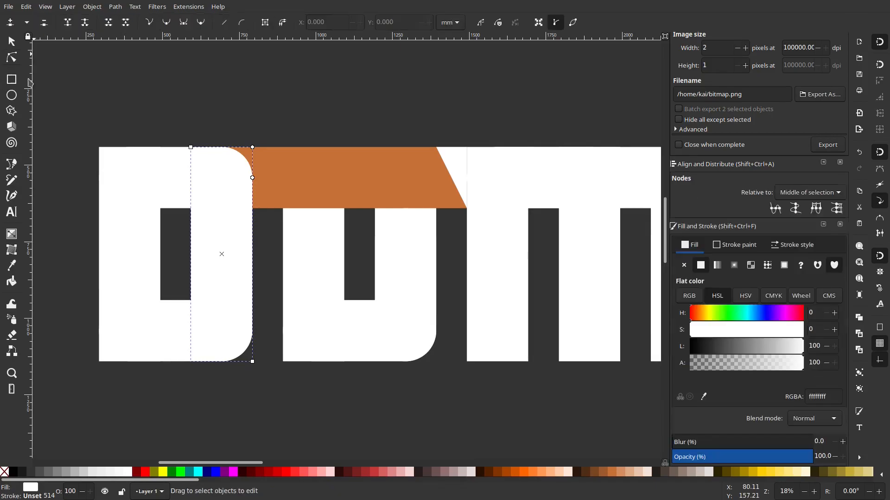
Try shortening the orange bar from its left end to about 616 mm wide, starting just before the U.
{"action": "left_click", "coordinate": [265, 195]}
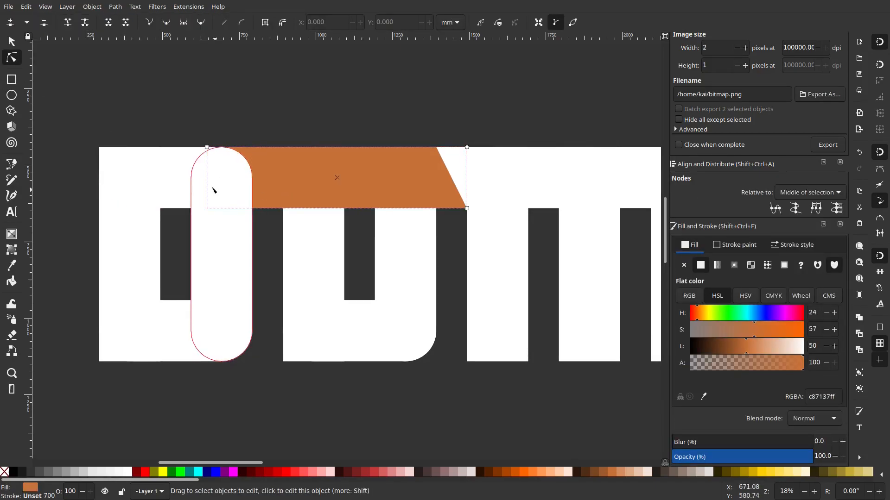
{"action": "key", "text": "s"}
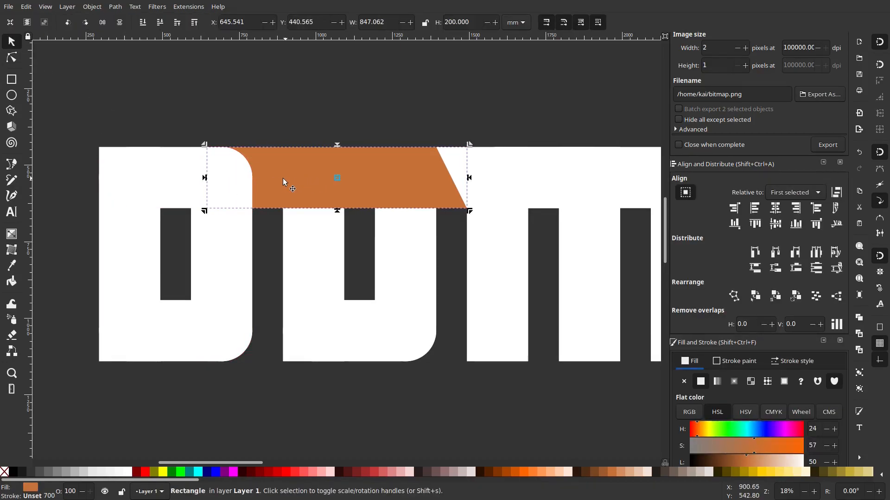
{"action": "left_click_drag", "start_coordinate": [204, 179], "coordinate": [464, 216]}
{"action": "scroll", "coordinate": [280, 211], "scroll_direction": "up", "scroll_amount": 2}
{"action": "left_click", "coordinate": [334, 182]}
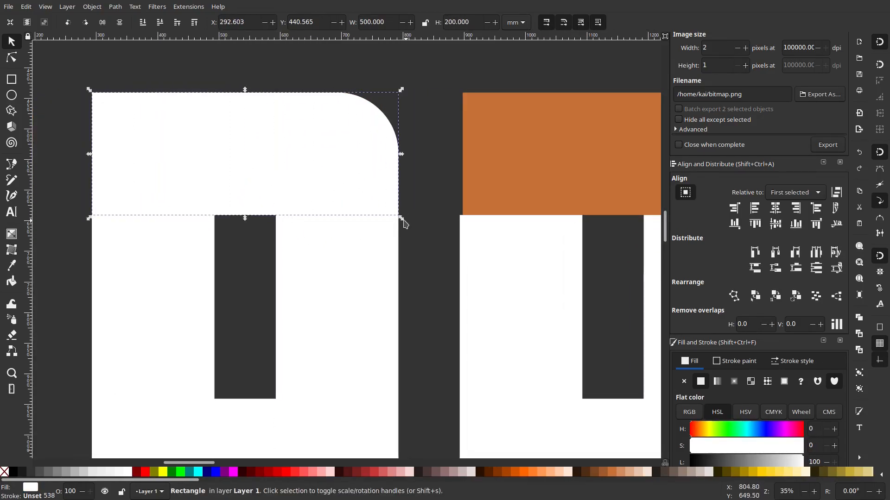
{"action": "left_click", "coordinate": [464, 212]}
{"action": "left_click_drag", "start_coordinate": [461, 215], "coordinate": [278, 221]}
{"action": "key", "text": "Escape"}
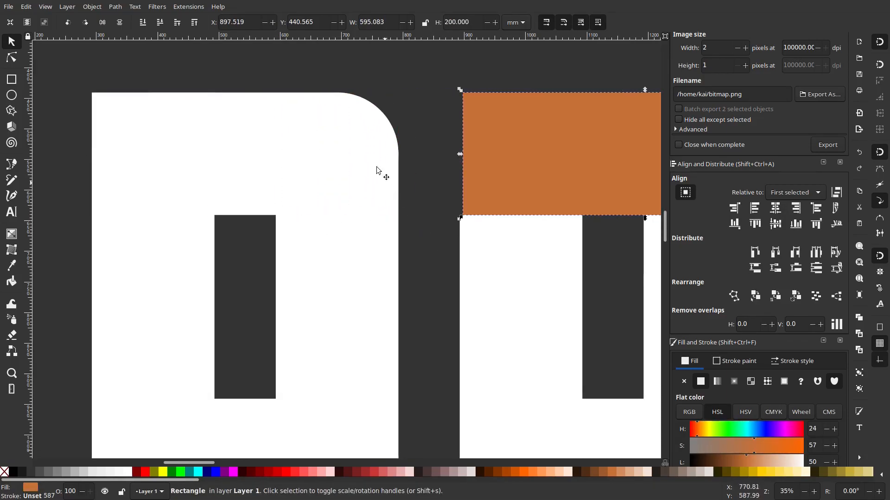
{"action": "left_click_drag", "start_coordinate": [459, 154], "coordinate": [62, 218]}
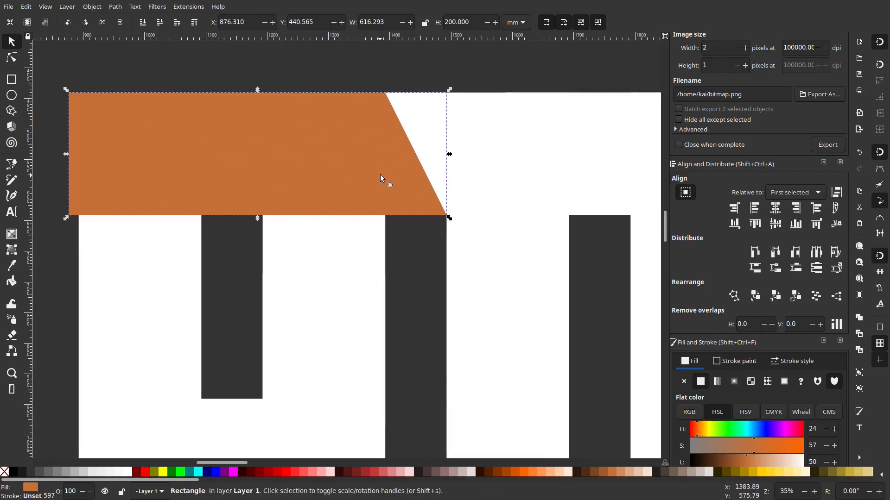
Try resizing the orange bar further from its ends, and return it to 847.062 by 200 mm, overlapping the D.
{"action": "left_click_drag", "start_coordinate": [450, 155], "coordinate": [190, 201]}
{"action": "key", "text": "ctrl+z"}
{"action": "left_click_drag", "start_coordinate": [67, 219], "coordinate": [305, 241]}
{"action": "scroll", "coordinate": [140, 212], "scroll_direction": "down", "scroll_amount": 2}
{"action": "key", "text": "ctrl+z"}
{"action": "scroll", "coordinate": [297, 232], "scroll_direction": "up", "scroll_amount": 2}
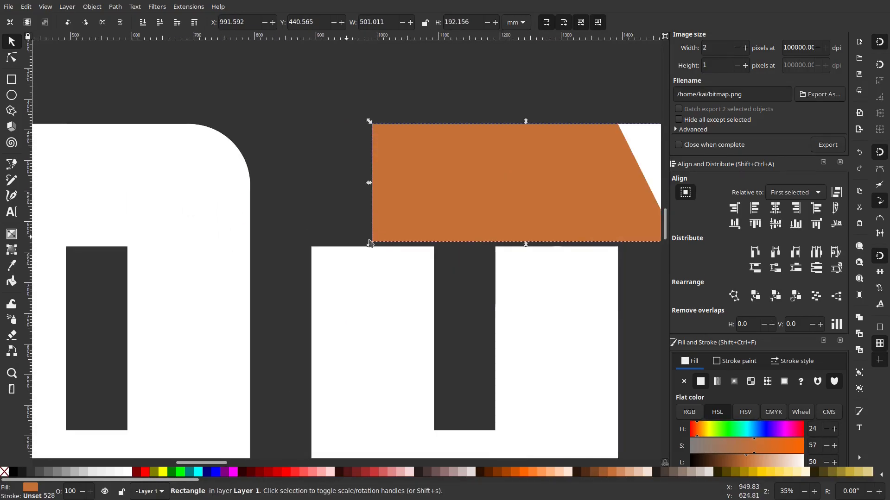
{"action": "left_click_drag", "start_coordinate": [370, 246], "coordinate": [158, 249]}
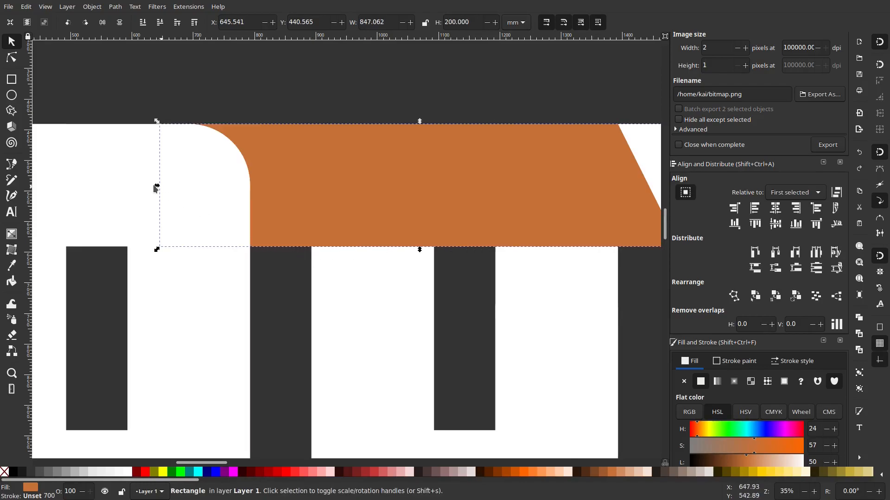
Try stretching the orange bar far past the B to about 4897 mm wide, and undo the stretch.
{"action": "left_click_drag", "start_coordinate": [472, 200], "coordinate": [95, 206]}
{"action": "scroll", "coordinate": [101, 209], "scroll_direction": "down", "scroll_amount": 6}
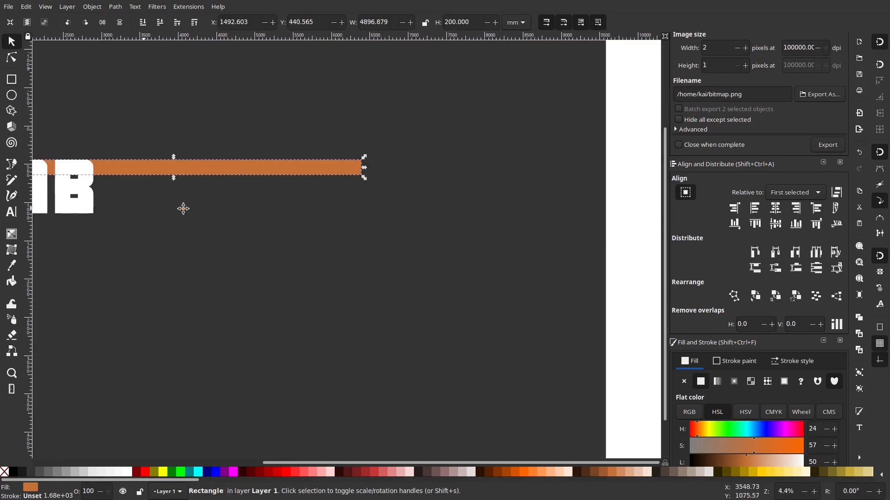
{"action": "left_click_drag", "start_coordinate": [166, 208], "coordinate": [348, 221]}
{"action": "key", "text": "ctrl+z"}
Shorten the orange bar from its left end to about 704 mm wide, starting near the D's right edge at X 788.939 mm.
{"action": "scroll", "coordinate": [203, 181], "scroll_direction": "up", "scroll_amount": 4}
{"action": "left_click_drag", "start_coordinate": [202, 181], "coordinate": [316, 187]}
{"action": "key", "text": "Delete"}
{"action": "key", "text": "ctrl+z"}
{"action": "left_click", "coordinate": [301, 187]}
{"action": "left_click_drag", "start_coordinate": [200, 174], "coordinate": [258, 205]}
{"action": "key", "text": "ctrl+z"}
{"action": "key", "text": "ctrl+z"}
{"action": "scroll", "coordinate": [258, 205], "scroll_direction": "up", "scroll_amount": 3, "text": "ctrl"}
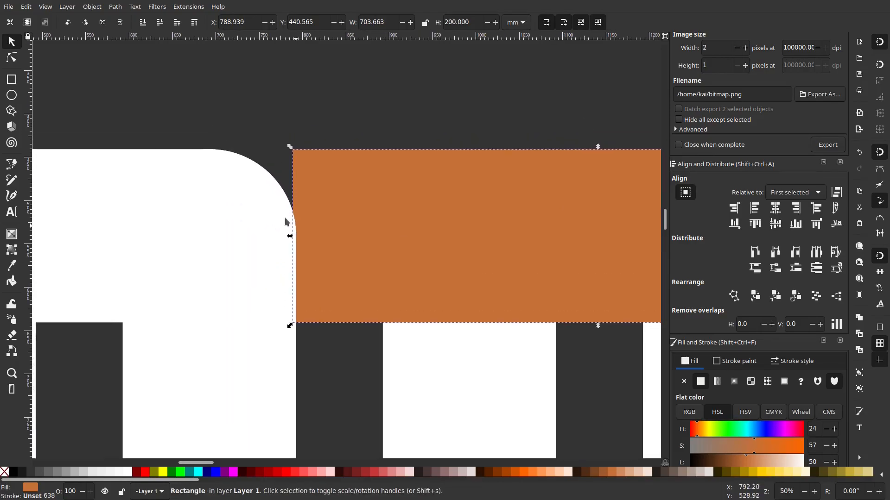
Round the orange bar's corners with the Node tool to mirror the curve of the D's top right corner.
{"action": "left_click", "coordinate": [13, 58]}
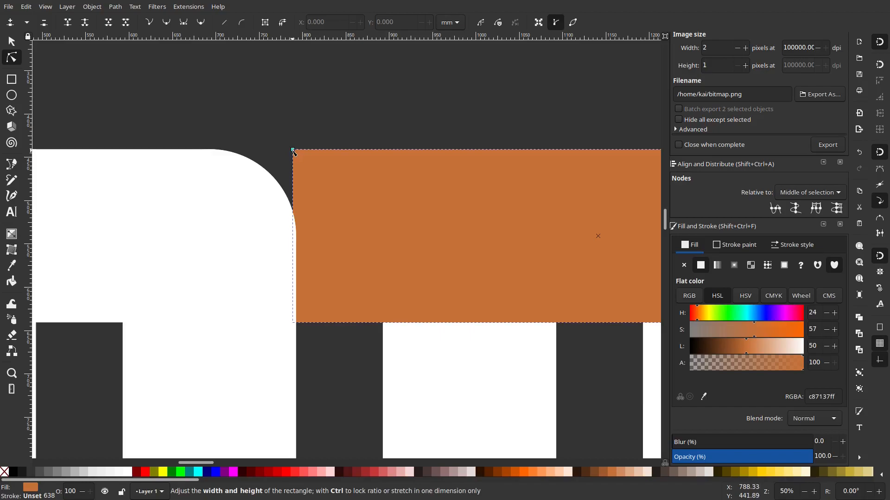
{"action": "scroll", "coordinate": [369, 204], "scroll_direction": "down", "scroll_amount": 3}
{"action": "left_click_drag", "start_coordinate": [564, 221], "coordinate": [483, 239]}
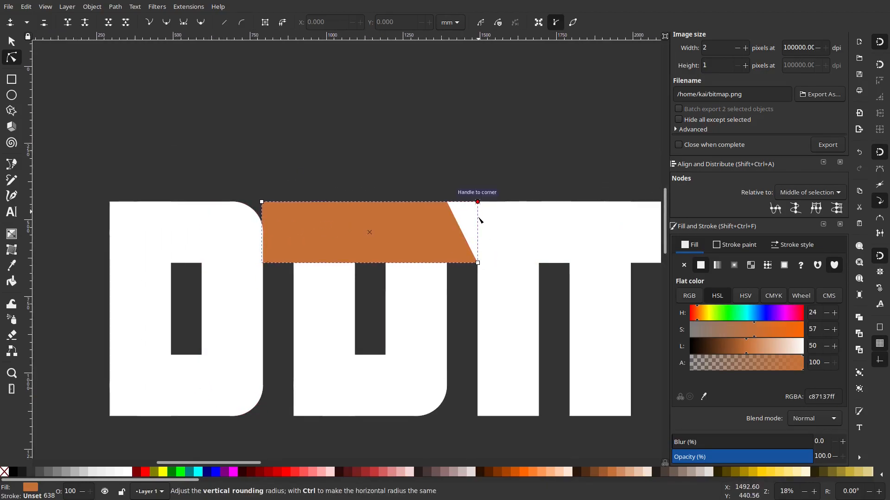
{"action": "scroll", "coordinate": [245, 217], "scroll_direction": "up", "scroll_amount": 3}
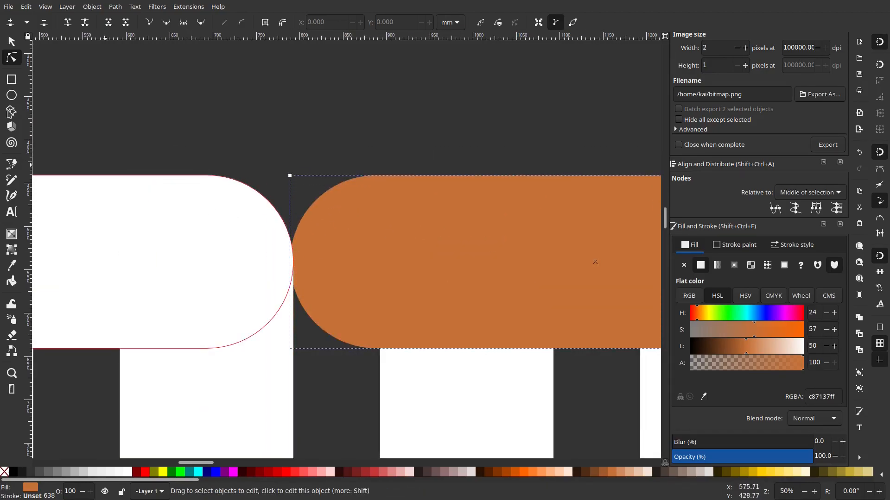
Extend the rounded orange bar's left end behind the D to X 739.126 mm, making it about 753 mm wide.
{"action": "key", "text": "s"}
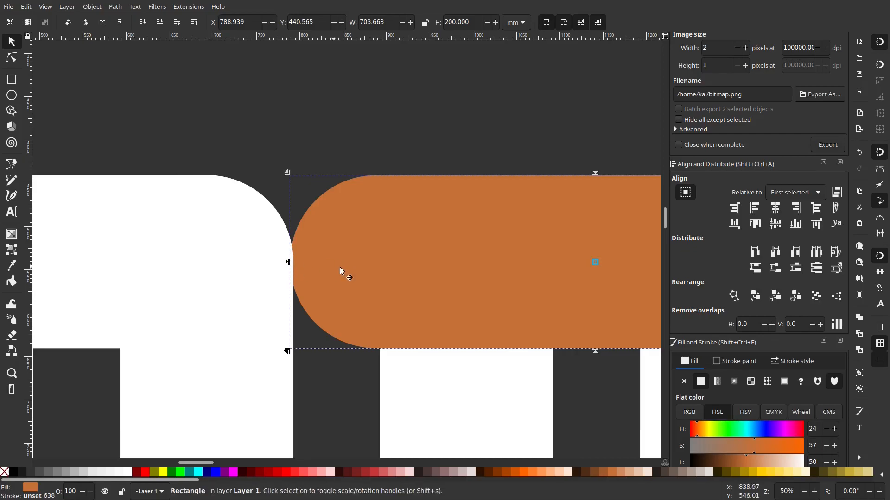
{"action": "left_click_drag", "start_coordinate": [287, 262], "coordinate": [247, 261]}
{"action": "key", "text": "ctrl+z"}
{"action": "scroll", "coordinate": [328, 261], "scroll_direction": "down", "scroll_amount": 4}
{"action": "scroll", "coordinate": [379, 263], "scroll_direction": "left", "scroll_amount": 5}
{"action": "mouse_move", "coordinate": [440, 261]}
{"action": "left_mouse_down"}
{"action": "mouse_move", "coordinate": [414, 275]}
{"action": "mouse_move", "coordinate": [428, 273]}
{"action": "left_mouse_up"}
{"action": "scroll", "coordinate": [456, 267], "scroll_direction": "up", "scroll_amount": 4}
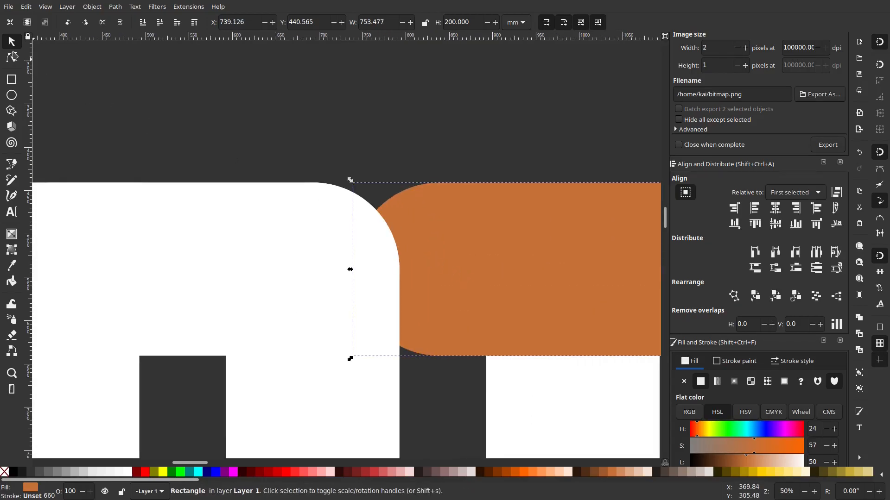
{"action": "key", "text": "n"}
{"action": "scroll", "coordinate": [392, 191], "scroll_direction": "down", "scroll_amount": 2}
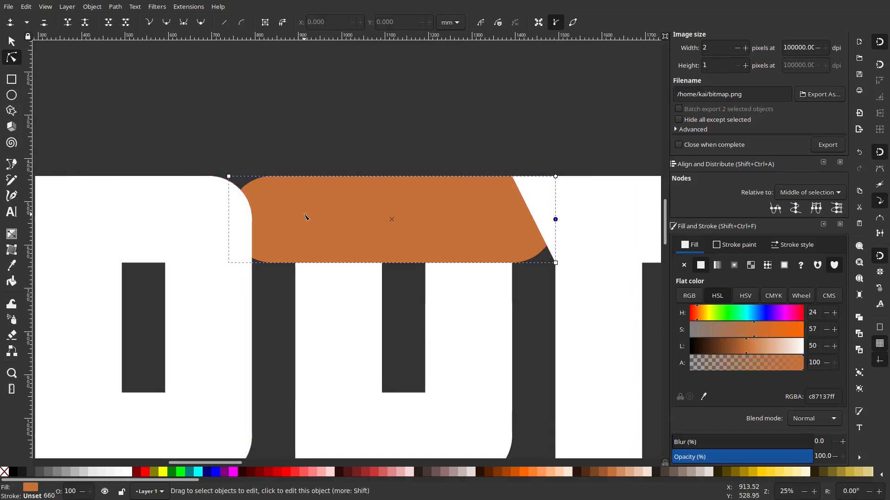
Duplicate the rounded orange bar and shrink the copy from its top edge to about 139 mm high.
{"action": "left_click", "coordinate": [11, 42]}
{"action": "left_click", "coordinate": [310, 220]}
{"action": "right_click", "coordinate": [310, 220]}
{"action": "left_click", "coordinate": [346, 278]}
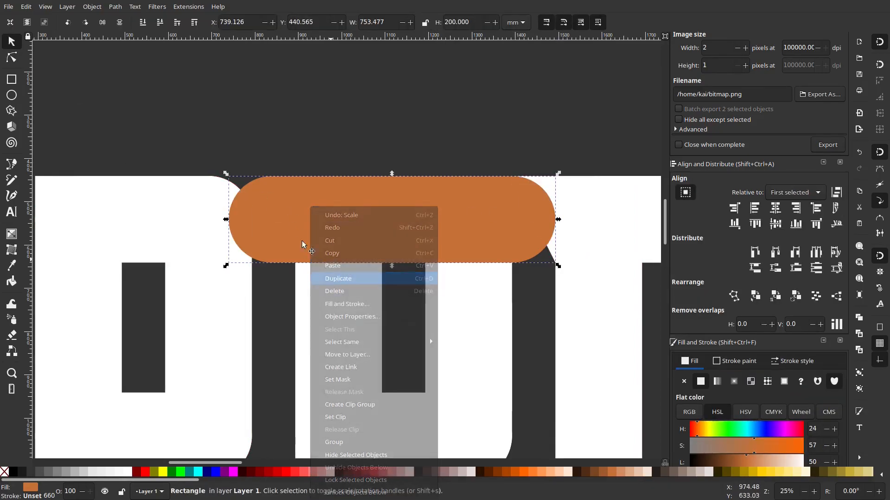
{"action": "right_click", "coordinate": [337, 223]}
{"action": "left_click", "coordinate": [272, 216]}
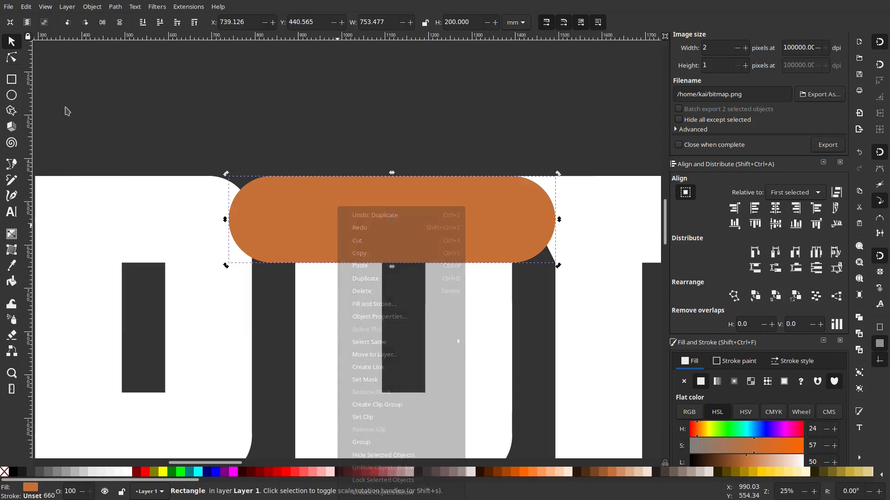
{"action": "left_click", "coordinate": [268, 226]}
{"action": "left_click", "coordinate": [241, 218]}
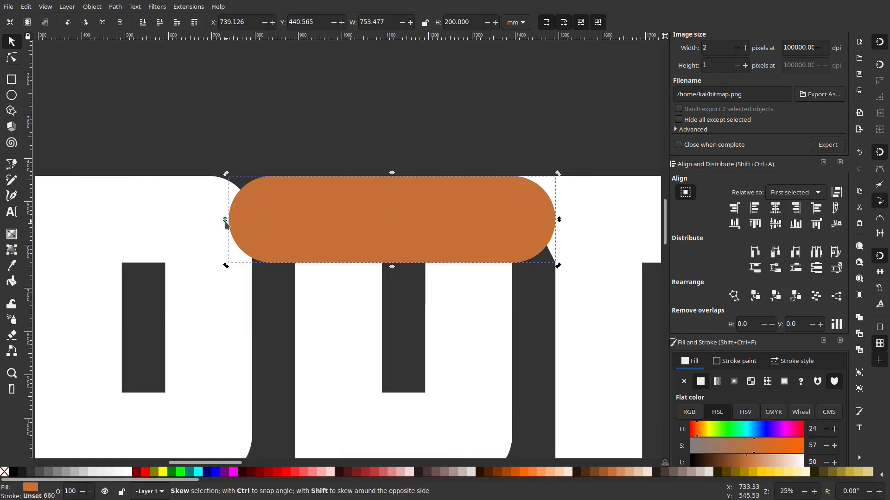
{"action": "left_click_drag", "start_coordinate": [391, 174], "coordinate": [396, 203]}
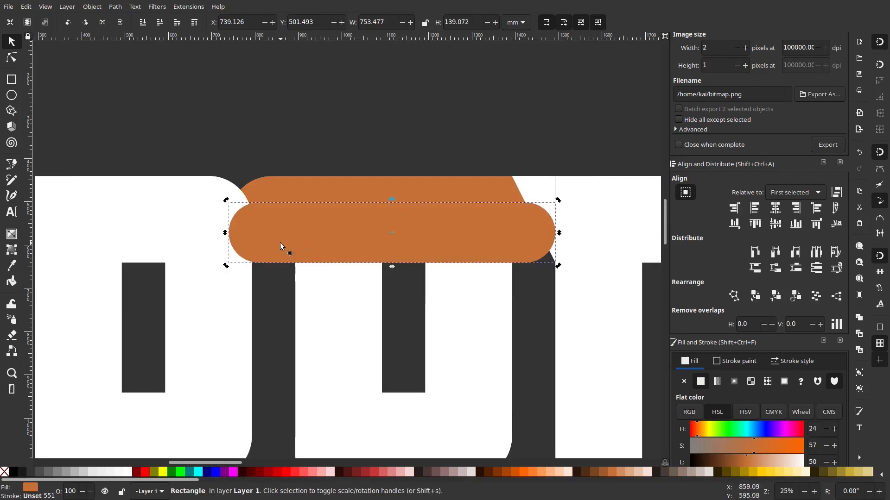
Remove the corner rounding from the shorter orange bar with the Node tool and lower it behind the D.
{"action": "left_click", "coordinate": [12, 58]}
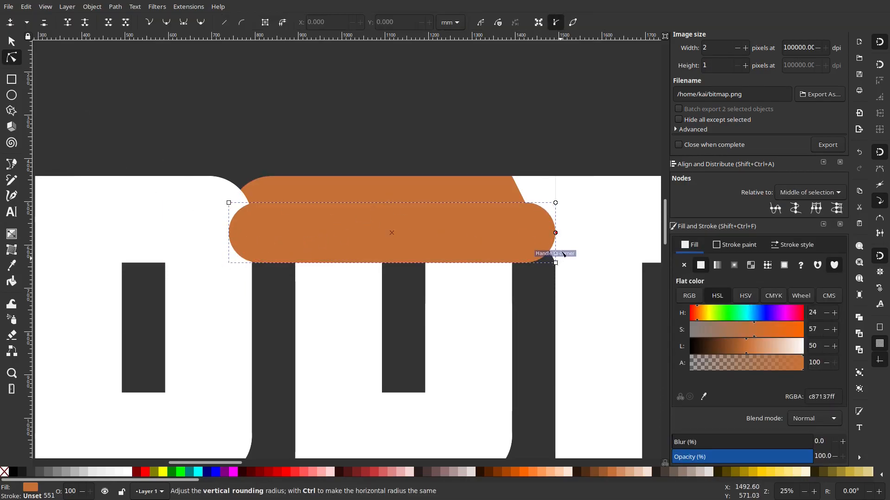
{"action": "left_click_drag", "start_coordinate": [562, 257], "coordinate": [558, 178]}
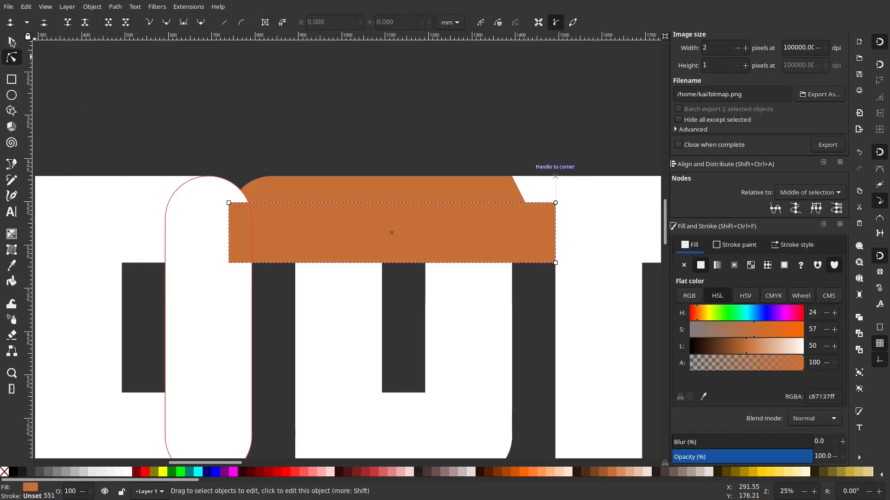
{"action": "key", "text": "s"}
{"action": "left_click", "coordinate": [162, 26]}
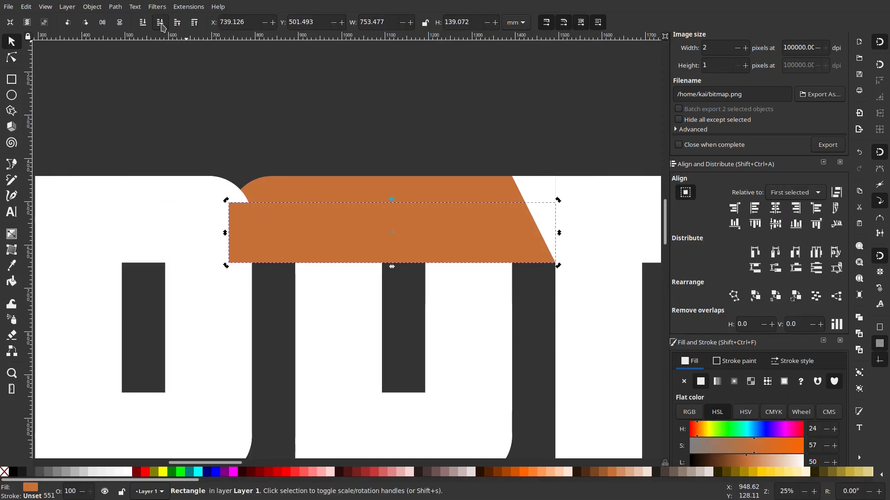
{"action": "left_click", "coordinate": [162, 26]}
{"action": "left_click", "coordinate": [285, 152]}
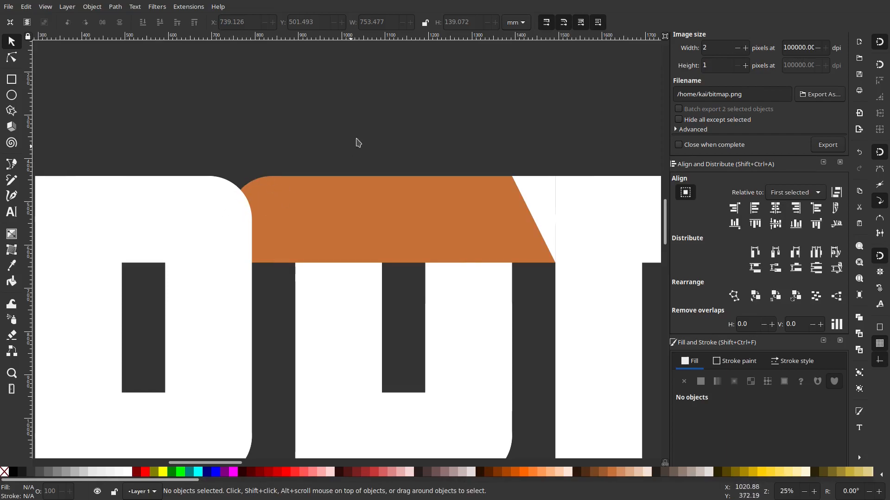
Delete the slanted white piece beside the M and extend the rounded orange bar behind the M to about 904 mm wide.
{"action": "scroll", "coordinate": [391, 119], "scroll_direction": "down", "scroll_amount": 7}
{"action": "scroll", "coordinate": [392, 119], "scroll_direction": "up", "scroll_amount": 6}
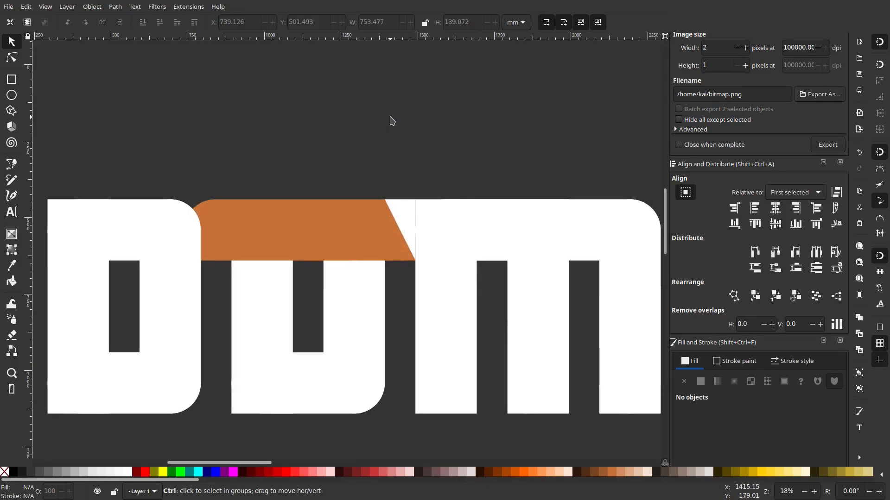
{"action": "left_click", "coordinate": [406, 226]}
{"action": "key", "text": "Delete"}
{"action": "left_click", "coordinate": [409, 213]}
{"action": "left_click_drag", "start_coordinate": [417, 228], "coordinate": [466, 230]}
{"action": "left_click", "coordinate": [393, 149]}
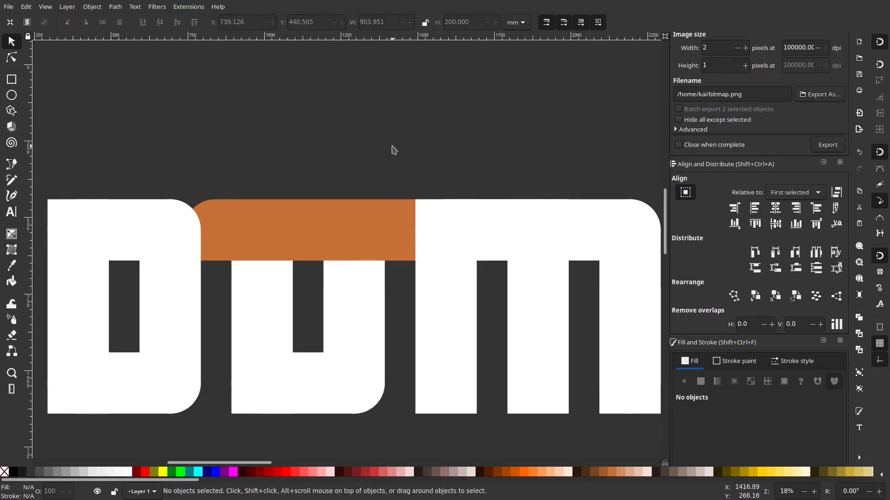
Shorten the rounded orange bar from its left end to X 774.513 mm, making it about 869 mm wide.
{"action": "scroll", "coordinate": [393, 149], "scroll_direction": "down", "scroll_amount": 5}
{"action": "scroll", "coordinate": [394, 149], "scroll_direction": "up", "scroll_amount": 8}
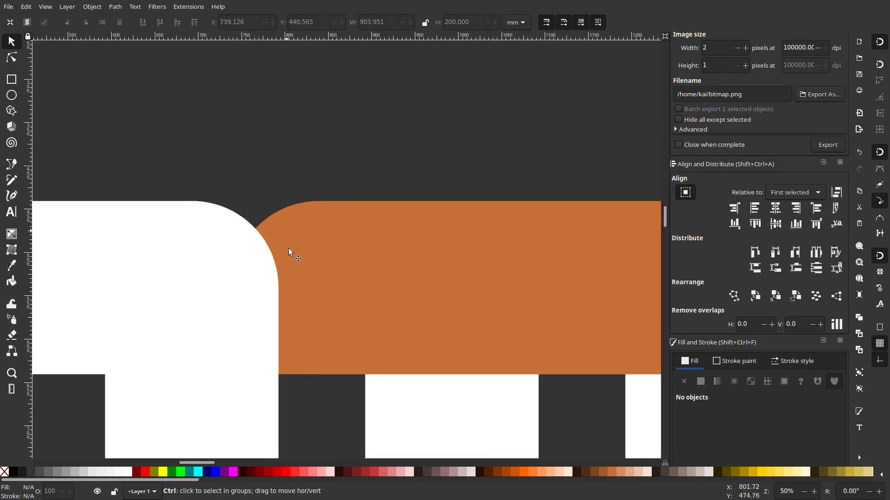
{"action": "left_click", "coordinate": [266, 260]}
{"action": "left_click_drag", "start_coordinate": [232, 281], "coordinate": [241, 288]}
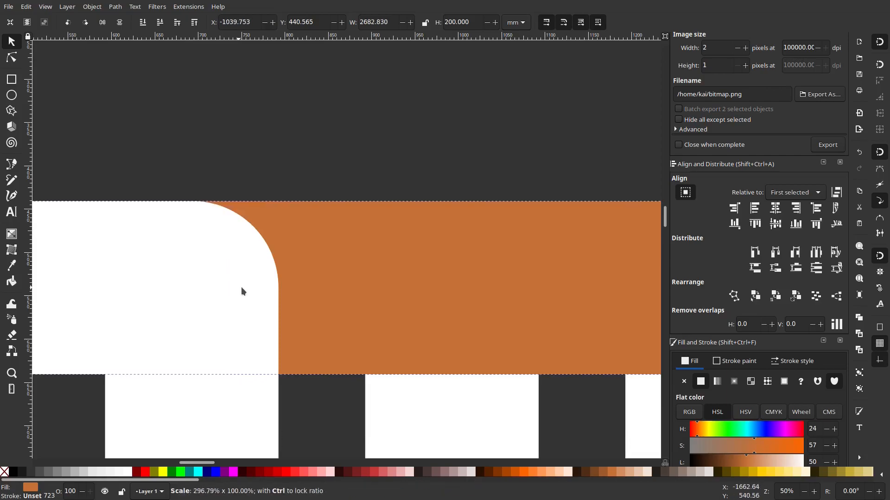
{"action": "key", "text": "ctrl+z"}
{"action": "scroll", "coordinate": [311, 301], "scroll_direction": "down", "scroll_amount": 3}
{"action": "left_click_drag", "start_coordinate": [311, 302], "coordinate": [355, 307]}
{"action": "key", "text": "ctrl+z"}
{"action": "key", "text": "ctrl+z"}
{"action": "key", "text": "ctrl+z"}
{"action": "scroll", "coordinate": [348, 314], "scroll_direction": "down", "scroll_amount": 2}
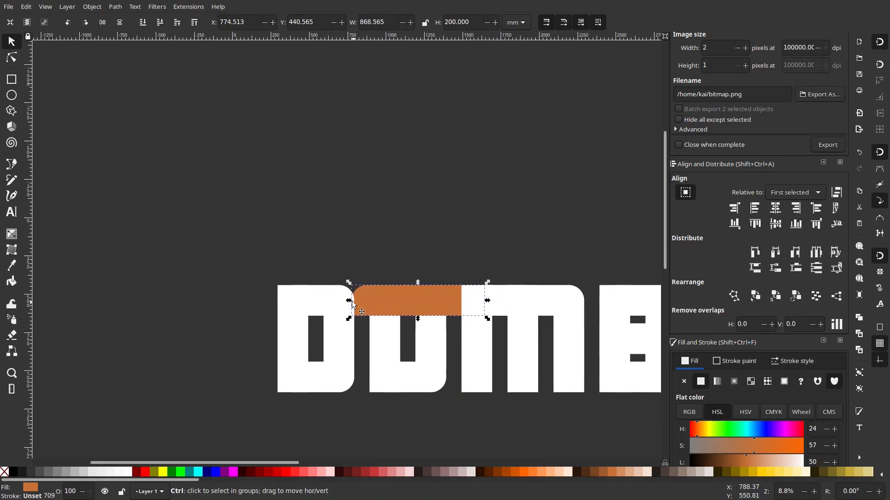
Try moving the rounded orange bar's left end closer to the D's right edge, and undo the attempts.
{"action": "scroll", "coordinate": [354, 306], "scroll_direction": "up", "scroll_amount": 7}
{"action": "left_click_drag", "start_coordinate": [336, 312], "coordinate": [390, 338]}
{"action": "key", "text": "ctrl+z"}
{"action": "scroll", "coordinate": [372, 311], "scroll_direction": "down", "scroll_amount": 5}
{"action": "scroll", "coordinate": [370, 323], "scroll_direction": "up", "scroll_amount": 2}
{"action": "left_click_drag", "start_coordinate": [390, 296], "coordinate": [463, 272]}
{"action": "key", "text": "ctrl+z"}
{"action": "key", "text": "ctrl+z"}
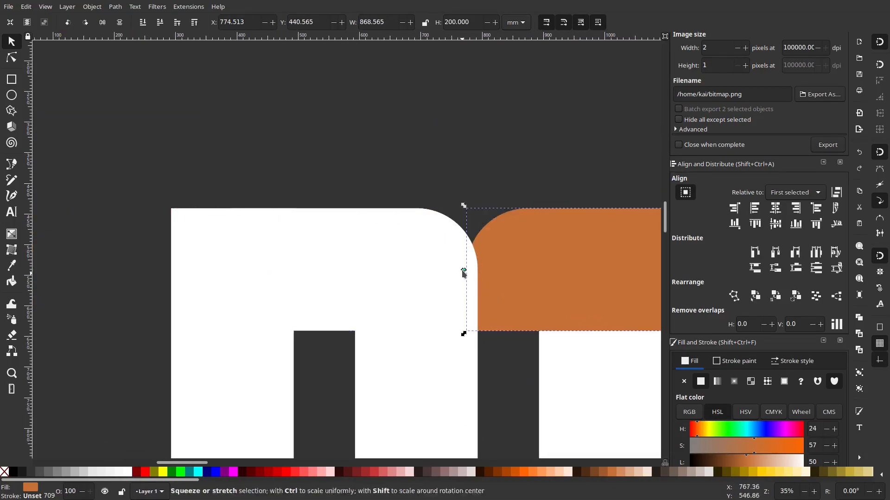
Shorten the rounded orange bar from its left end to X 788.598 mm at the D's right edge, about 854 mm wide.
{"action": "scroll", "coordinate": [431, 178], "scroll_direction": "down", "scroll_amount": 3}
{"action": "left_click_drag", "start_coordinate": [431, 178], "coordinate": [218, 171]}
{"action": "scroll", "coordinate": [321, 193], "scroll_direction": "up", "scroll_amount": 3}
{"action": "left_click_drag", "start_coordinate": [50, 210], "coordinate": [383, 251]}
{"action": "scroll", "coordinate": [126, 213], "scroll_direction": "down", "scroll_amount": 5}
{"action": "key", "text": "ctrl+z"}
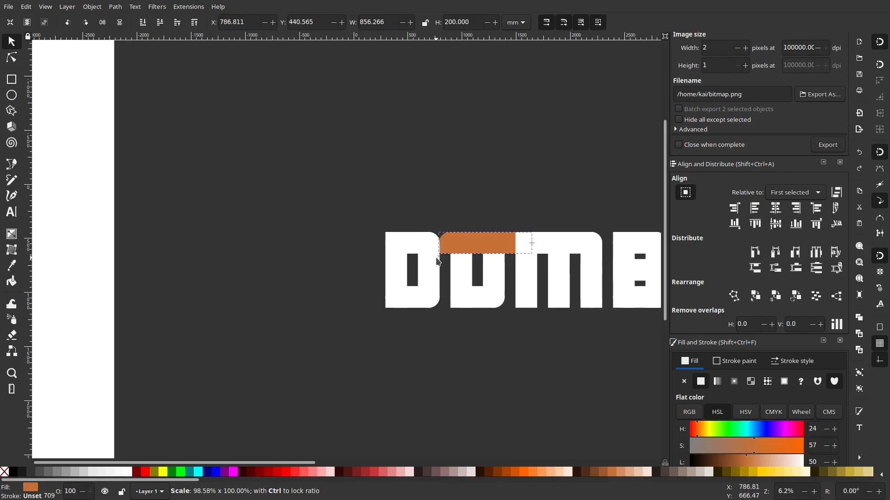
{"action": "left_click_drag", "start_coordinate": [436, 261], "coordinate": [437, 261]}
{"action": "scroll", "coordinate": [443, 245], "scroll_direction": "up", "scroll_amount": 7}
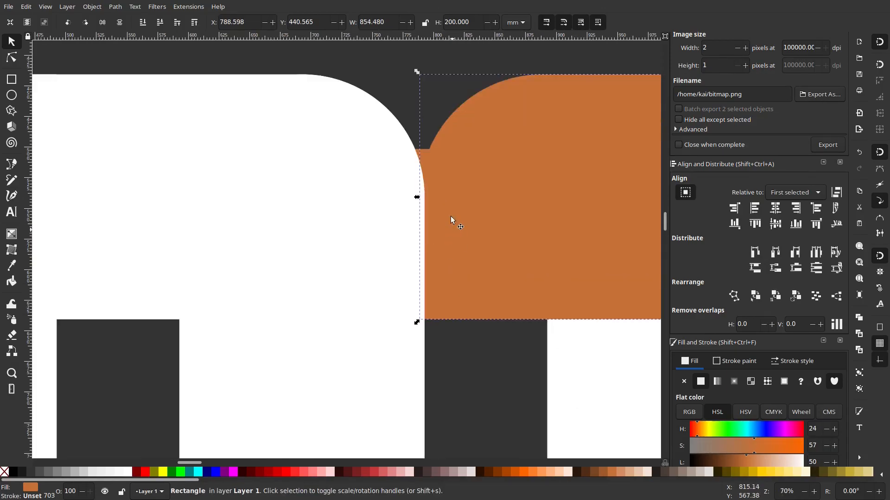
Resize the square-cornered orange bar to about 707 mm wide and 107 mm high, starting behind the D at X 785.397 mm.
{"action": "left_click", "coordinate": [419, 155]}
{"action": "left_click_drag", "start_coordinate": [358, 234], "coordinate": [381, 238]}
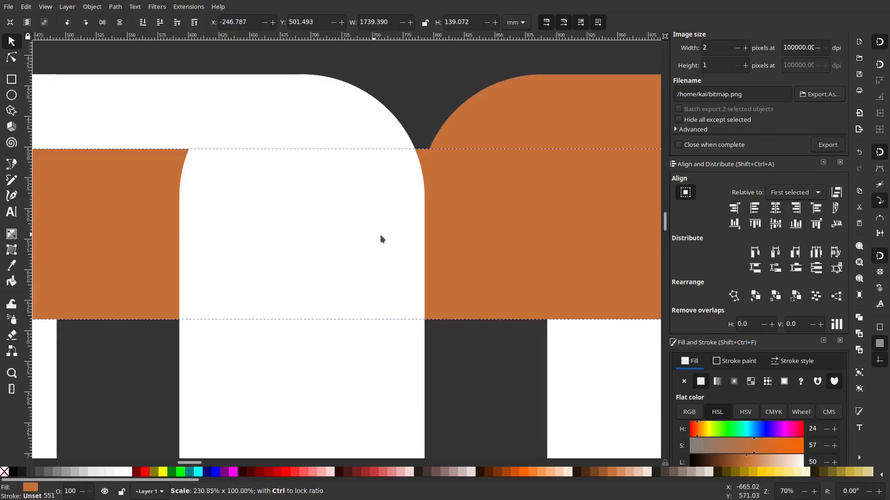
{"action": "key", "text": "ctrl+z"}
{"action": "scroll", "coordinate": [399, 252], "scroll_direction": "down", "scroll_amount": 3}
{"action": "scroll", "coordinate": [463, 254], "scroll_direction": "left", "scroll_amount": 3}
{"action": "left_click_drag", "start_coordinate": [505, 226], "coordinate": [460, 223]}
{"action": "left_click_drag", "start_coordinate": [693, 258], "coordinate": [409, 246]}
{"action": "left_click_drag", "start_coordinate": [38, 239], "coordinate": [167, 247]}
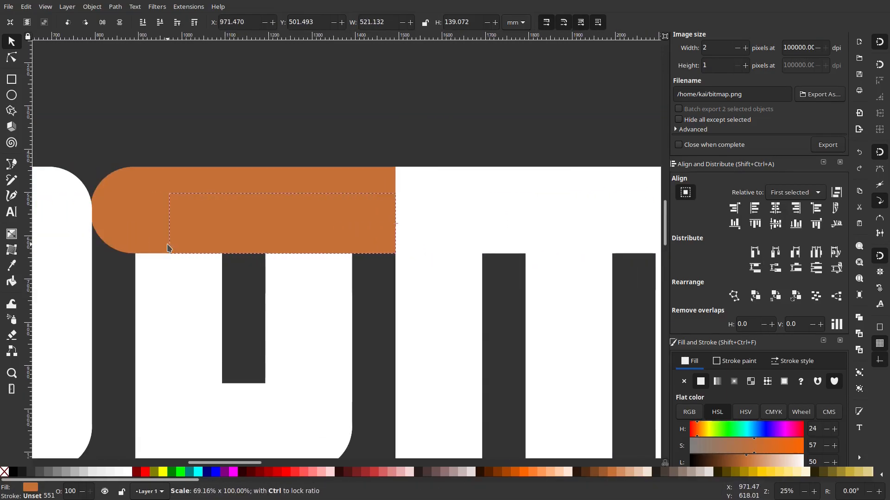
{"action": "left_click_drag", "start_coordinate": [91, 243], "coordinate": [88, 242]}
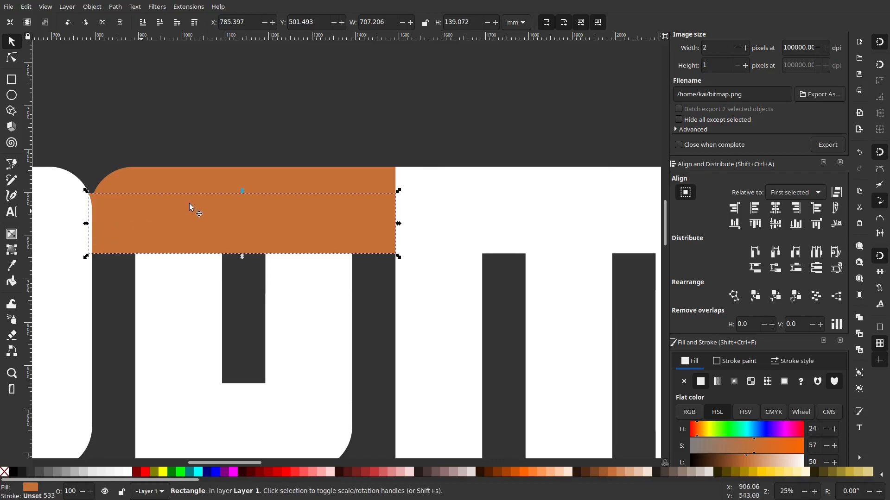
{"action": "left_click_drag", "start_coordinate": [244, 192], "coordinate": [245, 209]}
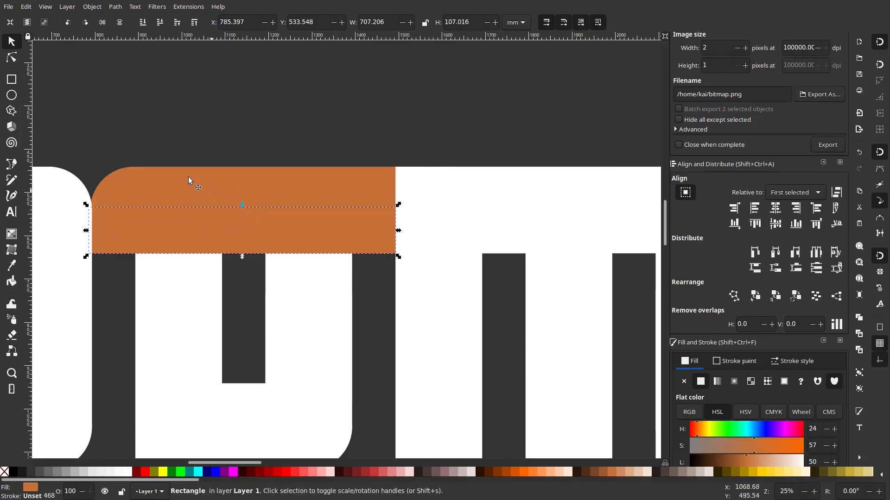
Delete both orange bars above the U.
{"action": "left_click", "coordinate": [173, 125]}
{"action": "scroll", "coordinate": [377, 154], "scroll_direction": "down", "scroll_amount": 5, "text": "ctrl"}
{"action": "scroll", "coordinate": [467, 179], "scroll_direction": "down", "scroll_amount": 3}
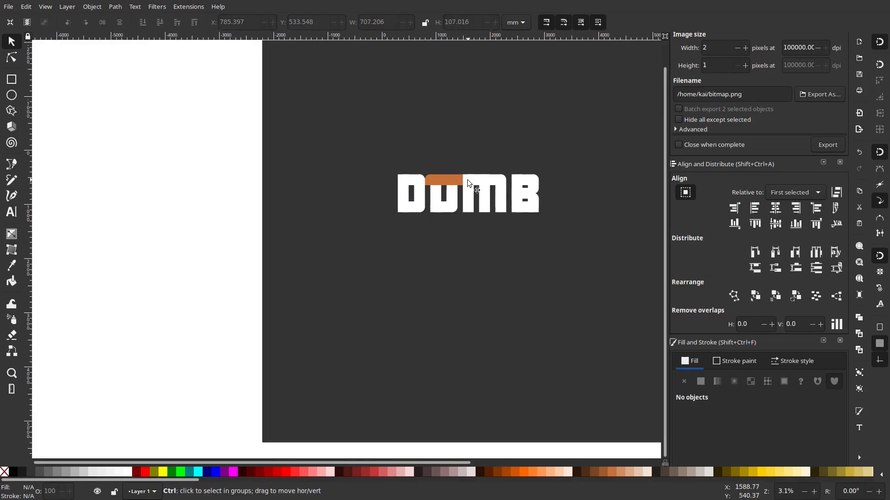
{"action": "scroll", "coordinate": [480, 222], "scroll_direction": "down", "scroll_amount": 2, "text": "ctrl"}
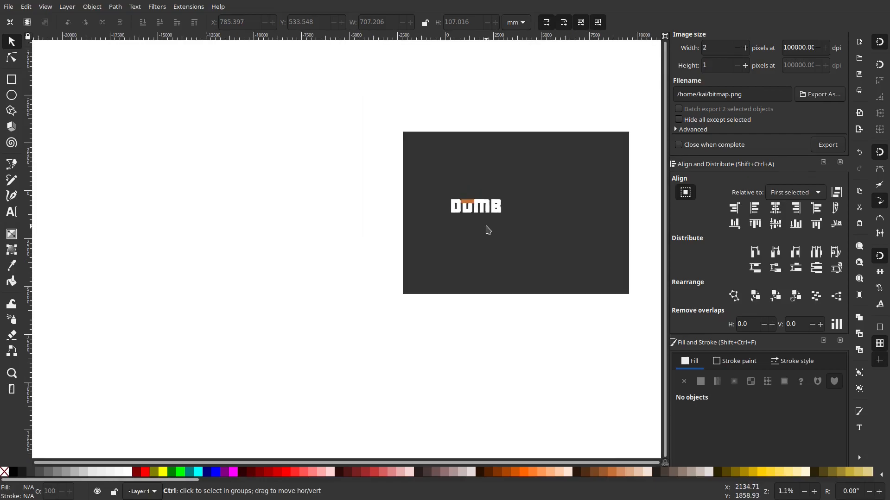
{"action": "scroll", "coordinate": [481, 213], "scroll_direction": "up", "scroll_amount": 5, "text": "ctrl"}
{"action": "scroll", "coordinate": [483, 166], "scroll_direction": "up", "scroll_amount": 2, "text": "ctrl"}
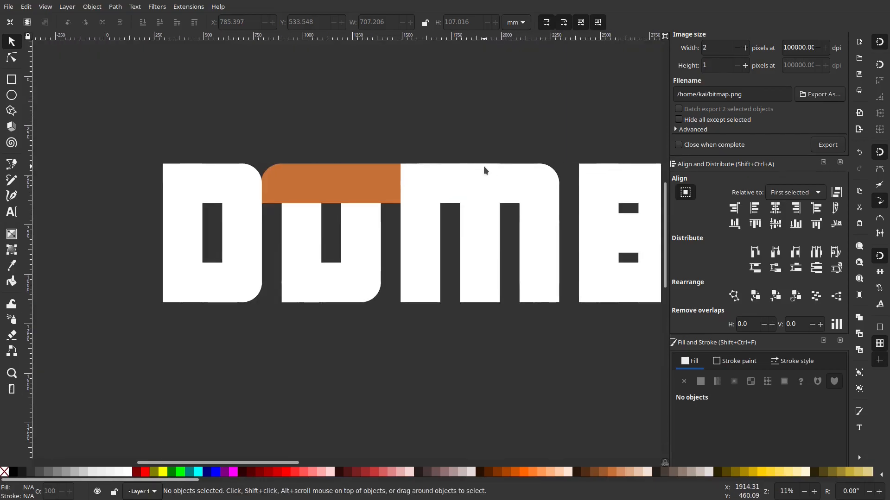
{"action": "left_click", "coordinate": [319, 187]}
{"action": "key", "text": "Escape"}
{"action": "left_click", "coordinate": [321, 184]}
{"action": "key", "text": "Delete"}
{"action": "scroll", "coordinate": [319, 183], "scroll_direction": "right", "scroll_amount": 2}
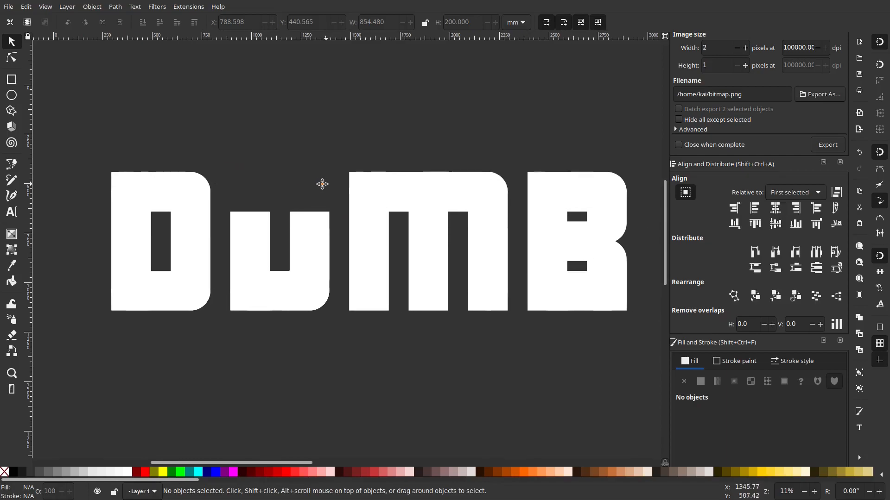
Stretch the U's right stem upward above the other letters.
{"action": "left_click", "coordinate": [302, 231]}
{"action": "left_click", "coordinate": [318, 220]}
{"action": "left_click_drag", "start_coordinate": [307, 209], "coordinate": [422, 145]}
{"action": "scroll", "coordinate": [423, 145], "scroll_direction": "down", "scroll_amount": 6}
{"action": "key", "text": "Escape"}
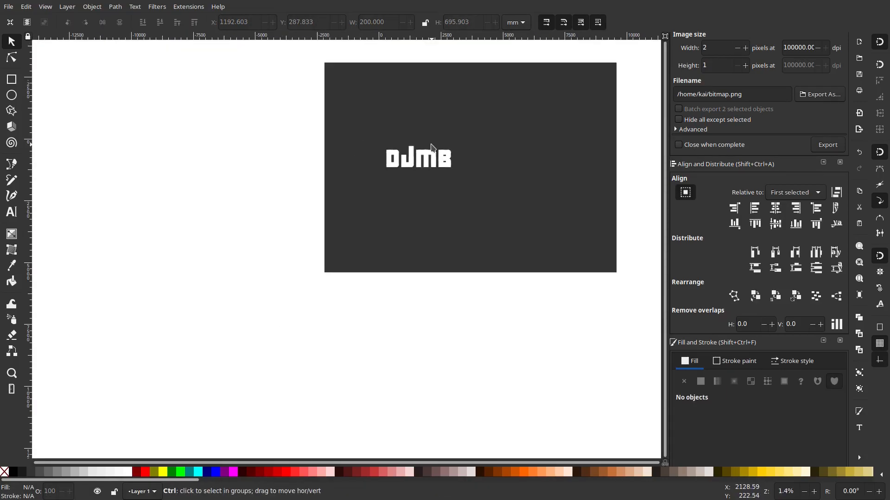
Try stretching the U's left stem upward, and undo the recent stem edits.
{"action": "scroll", "coordinate": [431, 147], "scroll_direction": "up", "scroll_amount": 7}
{"action": "left_click", "coordinate": [283, 207]}
{"action": "left_click_drag", "start_coordinate": [264, 199], "coordinate": [271, 134]}
{"action": "left_click_drag", "start_coordinate": [264, 199], "coordinate": [377, 182]}
{"action": "scroll", "coordinate": [353, 153], "scroll_direction": "down", "scroll_amount": 3}
{"action": "key", "text": "ctrl+z"}
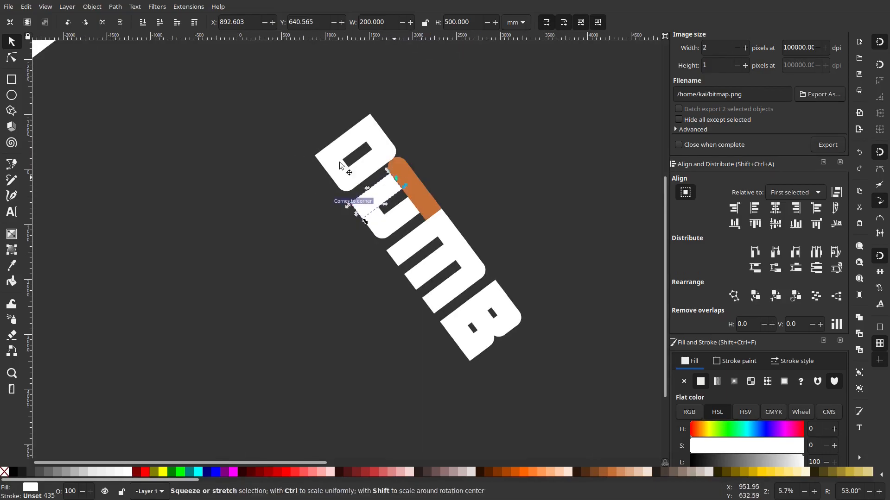
Reset the canvas rotation and redo the removal of the orange bar above the U.
{"action": "left_click", "coordinate": [47, 7]}
{"action": "mouse_move", "coordinate": [139, 56]}
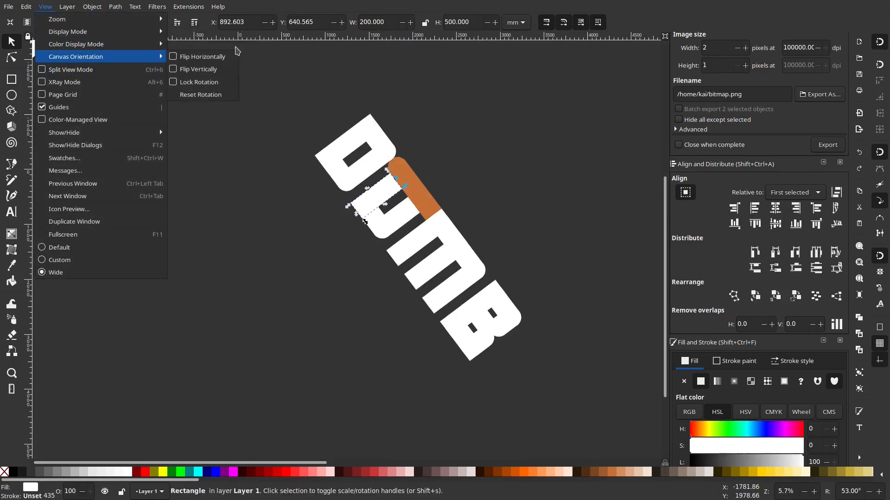
{"action": "left_click", "coordinate": [227, 94]}
{"action": "scroll", "coordinate": [333, 209], "scroll_direction": "up", "scroll_amount": 3}
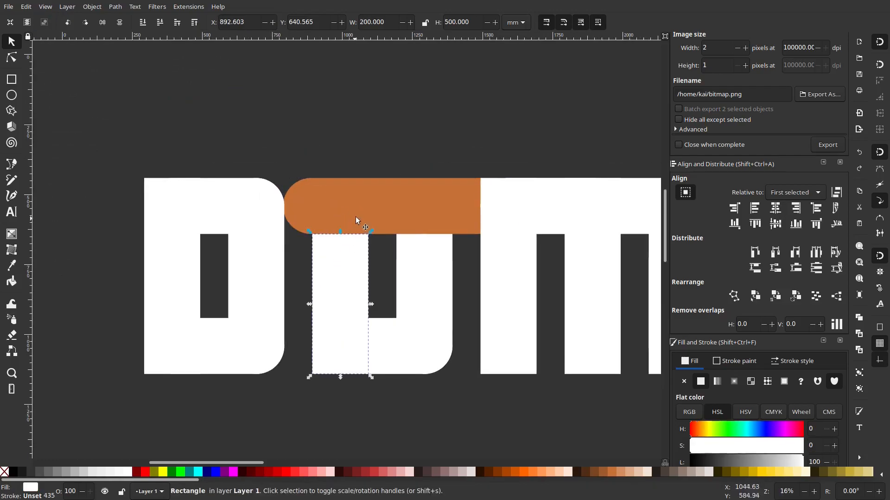
{"action": "key", "text": "ctrl+shift+z"}
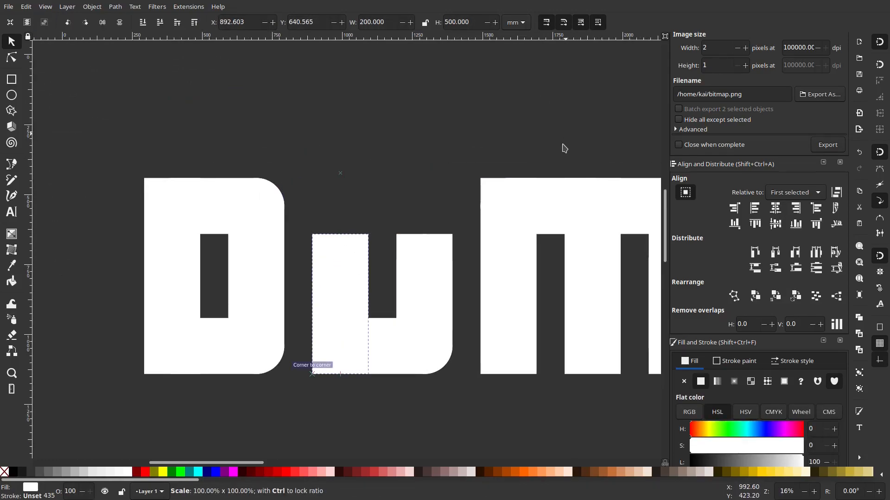
Try resizing the U's left stem by its handles, and undo the changes.
{"action": "left_click_drag", "start_coordinate": [340, 377], "coordinate": [311, 384]}
{"action": "key", "text": "ctrl+z"}
{"action": "left_click_drag", "start_coordinate": [340, 231], "coordinate": [346, 221]}
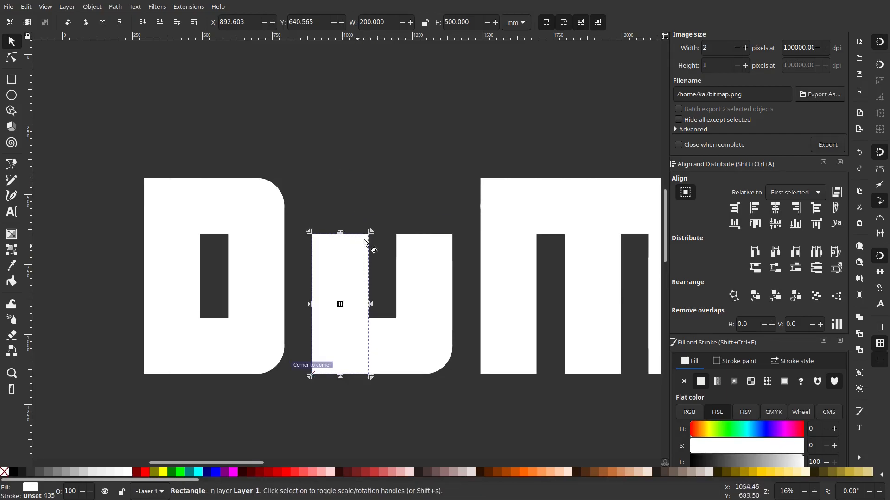
{"action": "left_click_drag", "start_coordinate": [373, 234], "coordinate": [371, 260]}
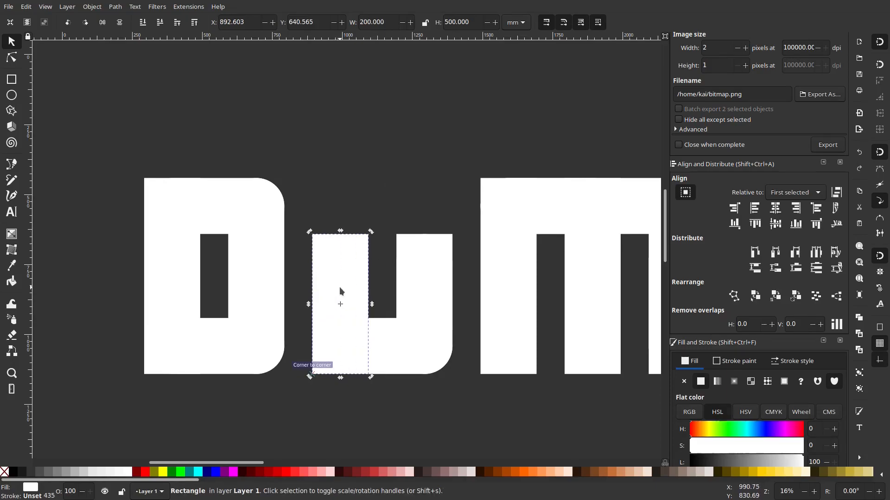
{"action": "key", "text": "Delete"}
{"action": "key", "text": "ctrl+z"}
Stretch the U's left stem upward past the tops of the other letters to about 887 mm high.
{"action": "scroll", "coordinate": [385, 315], "scroll_direction": "down", "scroll_amount": 3}
{"action": "left_click", "coordinate": [374, 291]}
{"action": "left_click_drag", "start_coordinate": [369, 283], "coordinate": [372, 248]}
{"action": "left_click", "coordinate": [397, 223]}
{"action": "scroll", "coordinate": [434, 240], "scroll_direction": "down", "scroll_amount": 5}
{"action": "scroll", "coordinate": [441, 241], "scroll_direction": "up", "scroll_amount": 5}
{"action": "scroll", "coordinate": [364, 254], "scroll_direction": "up", "scroll_amount": 2}
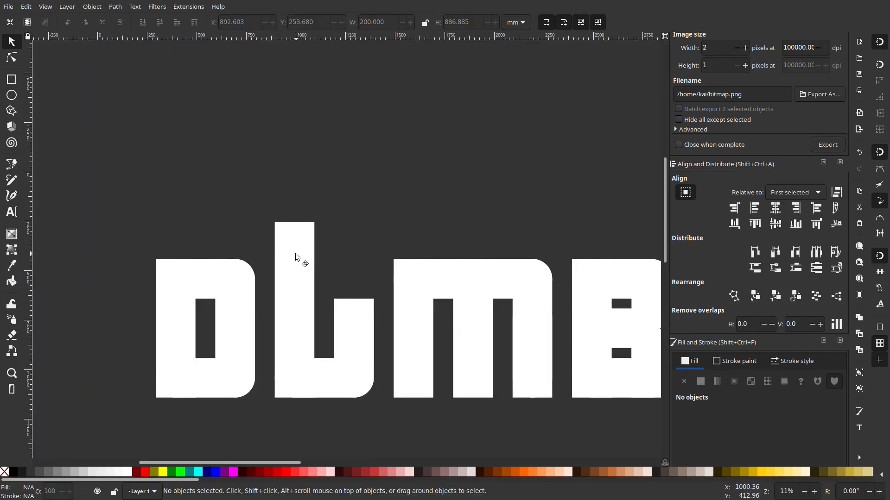
Lower the top of the U's left stem to Y 548.992 mm, making the stem about 592 mm high.
{"action": "left_click", "coordinate": [295, 256]}
{"action": "left_click_drag", "start_coordinate": [295, 220], "coordinate": [297, 263]}
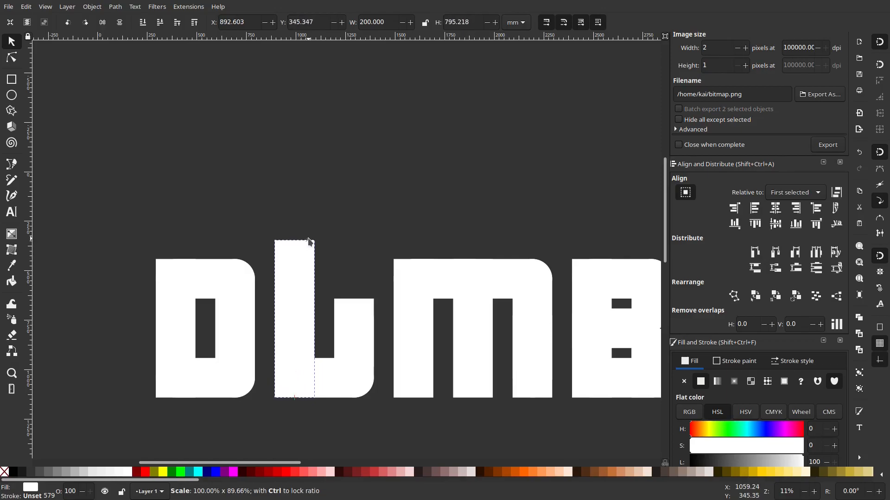
{"action": "left_click_drag", "start_coordinate": [309, 247], "coordinate": [316, 279]}
{"action": "left_click", "coordinate": [336, 220]}
Draw a white rectangle about 2537 mm wide and 266 mm high directly beneath the word, starting at the D's left edge.
{"action": "left_click_drag", "start_coordinate": [458, 206], "coordinate": [397, 112]}
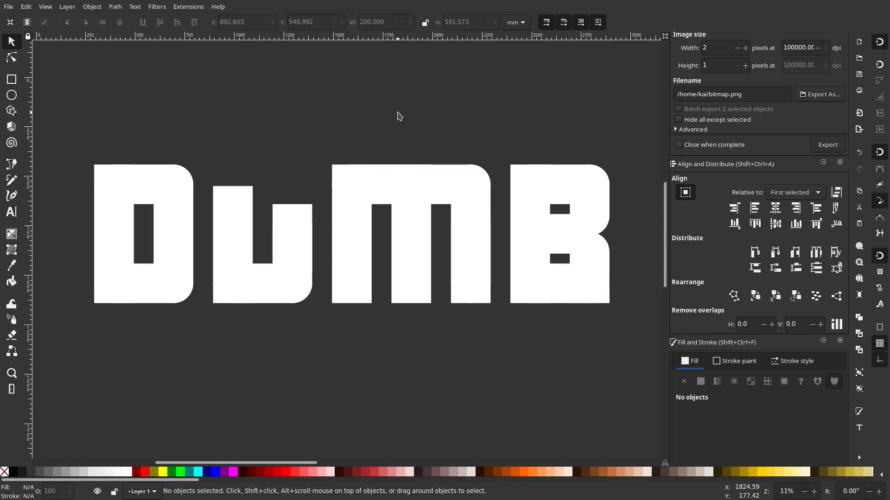
{"action": "mouse_move", "coordinate": [465, 96]}
{"action": "left_mouse_down"}
{"action": "mouse_move", "coordinate": [495, 108]}
{"action": "mouse_move", "coordinate": [459, 113]}
{"action": "mouse_move", "coordinate": [449, 56]}
{"action": "left_mouse_up"}
{"action": "left_click", "coordinate": [15, 81]}
{"action": "mouse_move", "coordinate": [85, 268]}
{"action": "left_mouse_down"}
{"action": "mouse_move", "coordinate": [216, 290]}
{"action": "mouse_move", "coordinate": [607, 302]}
{"action": "mouse_move", "coordinate": [587, 320]}
{"action": "left_mouse_up"}
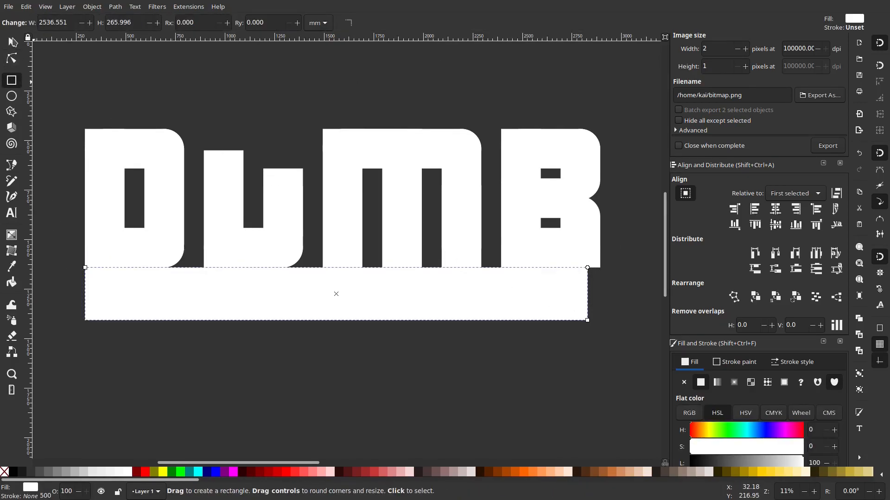
Stretch the white bar to the B's right edge, making it 2600 mm wide and about 257 mm high.
{"action": "key", "text": "s"}
{"action": "left_click_drag", "start_coordinate": [591, 265], "coordinate": [603, 267]}
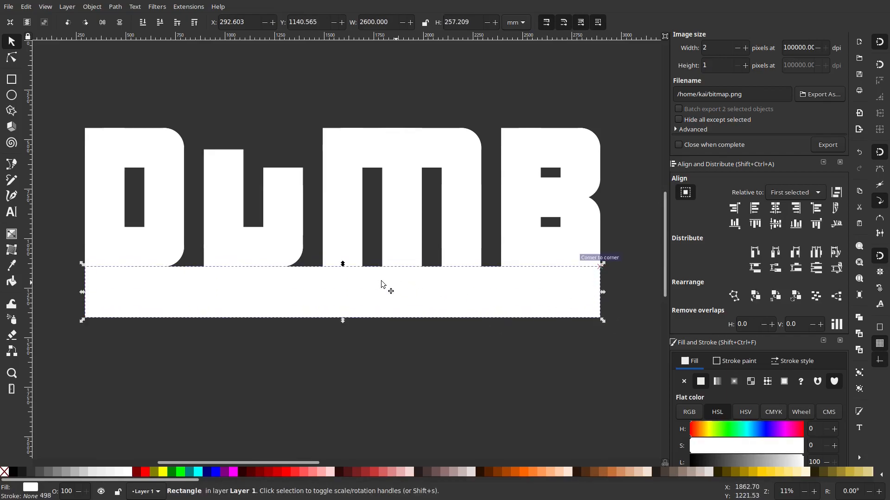
{"action": "left_click_drag", "start_coordinate": [329, 247], "coordinate": [413, 253]}
Draw a white spacer rectangle 100 mm wide and about 592 mm high in the gap between the D and the U.
{"action": "key", "text": "r"}
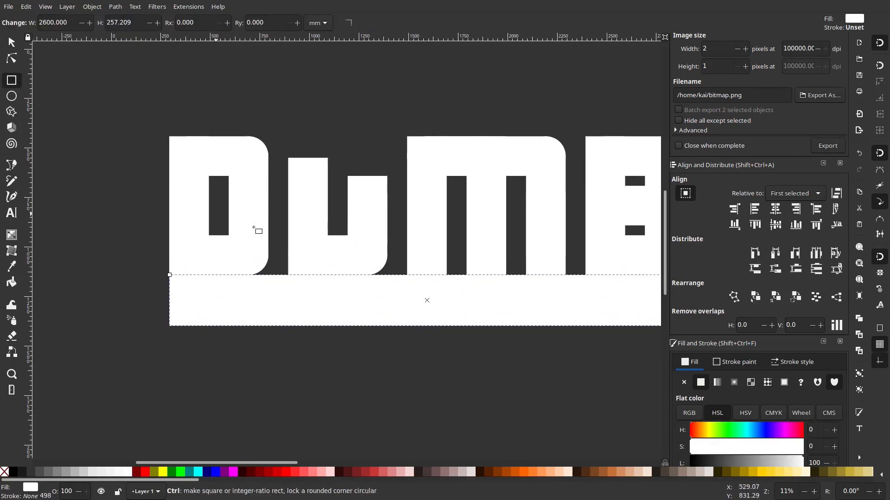
{"action": "scroll", "coordinate": [251, 225], "scroll_direction": "up", "scroll_amount": 2}
{"action": "left_click_drag", "start_coordinate": [284, 323], "coordinate": [322, 91]}
{"action": "left_click", "coordinate": [10, 45]}
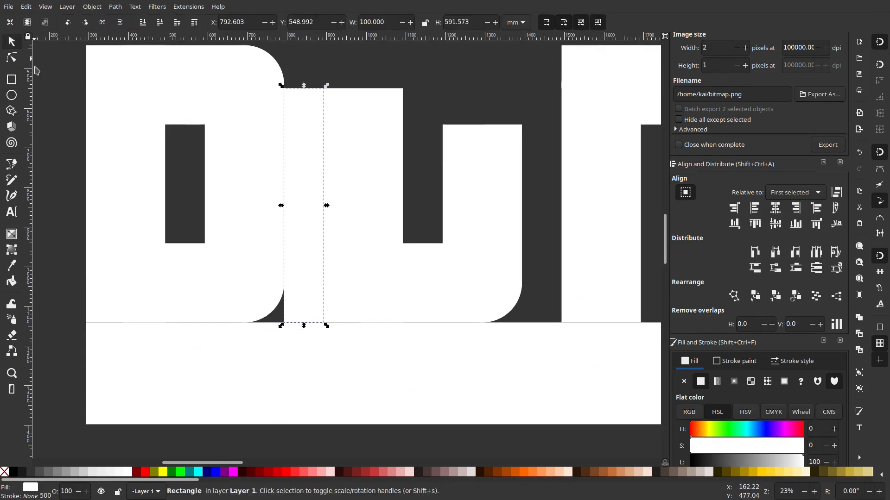
Rotate the spacer 90 degrees and place it directly beneath the D, flush with the D's left edge.
{"action": "scroll", "coordinate": [257, 196], "scroll_direction": "down", "scroll_amount": 3}
{"action": "scroll", "coordinate": [274, 204], "scroll_direction": "up", "scroll_amount": 2}
{"action": "right_click", "coordinate": [280, 132]}
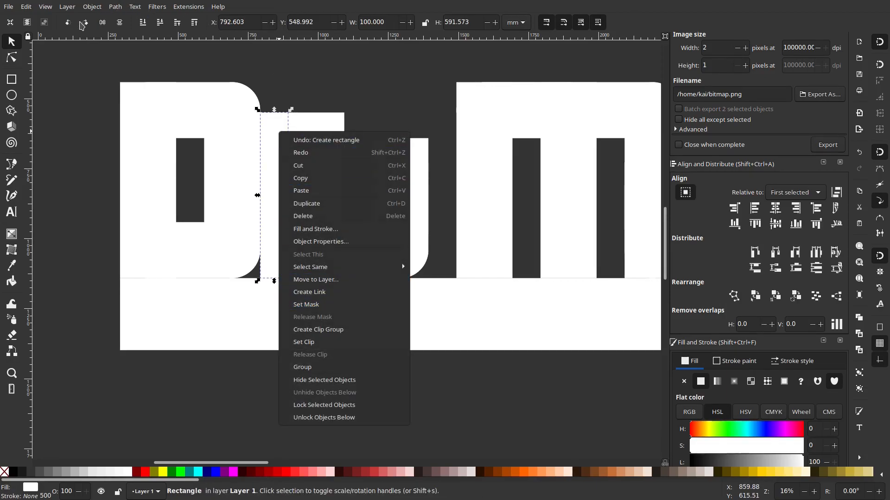
{"action": "left_click", "coordinate": [84, 24]}
{"action": "left_click_drag", "start_coordinate": [271, 199], "coordinate": [199, 295]}
Move the white bar down to Y 1240.565 mm, flush beneath the spacer, and delete the spacer.
{"action": "left_click_drag", "start_coordinate": [331, 327], "coordinate": [332, 355]}
{"action": "left_click", "coordinate": [271, 293]}
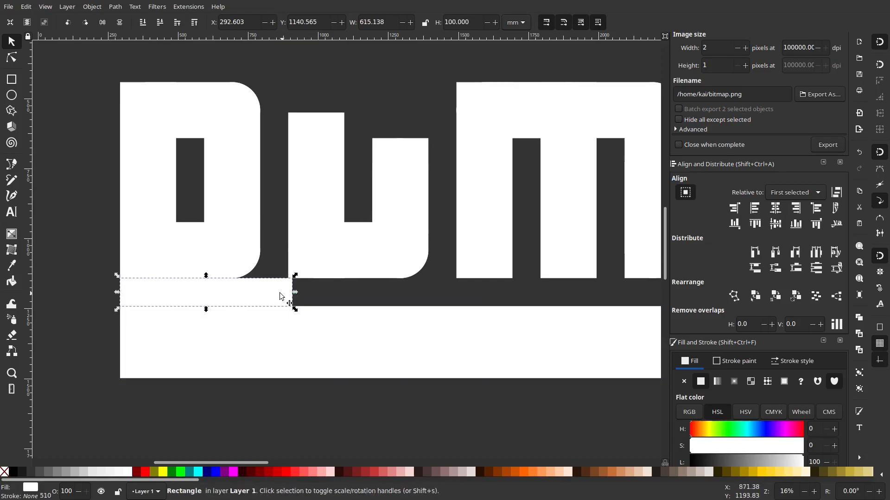
{"action": "key", "text": "Delete"}
Select the white bar and reset the canvas rotation to 0 degrees.
{"action": "left_click", "coordinate": [338, 348]}
{"action": "scroll", "coordinate": [338, 348], "scroll_direction": "right", "scroll_amount": 10}
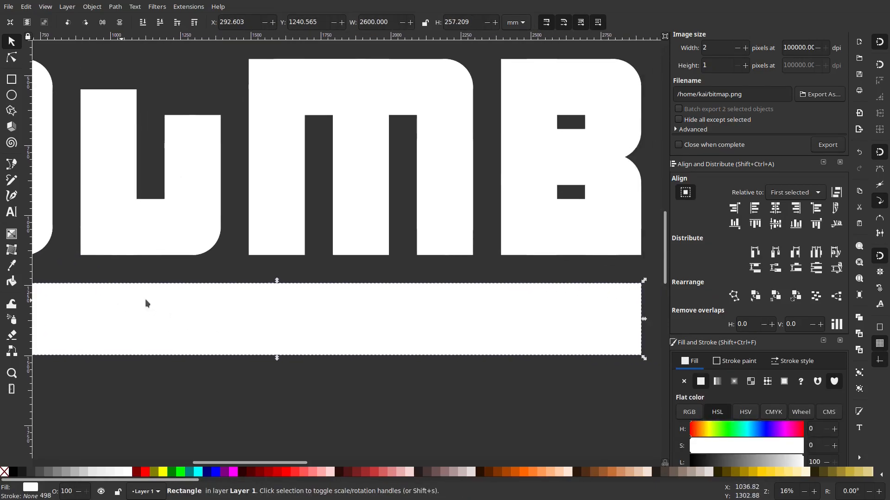
{"action": "scroll", "coordinate": [380, 312], "scroll_direction": "left", "scroll_amount": 9}
{"action": "scroll", "coordinate": [379, 356], "scroll_direction": "up", "scroll_amount": 2}
{"action": "left_click_drag", "start_coordinate": [165, 340], "coordinate": [383, 342]}
{"action": "left_click", "coordinate": [52, 7]}
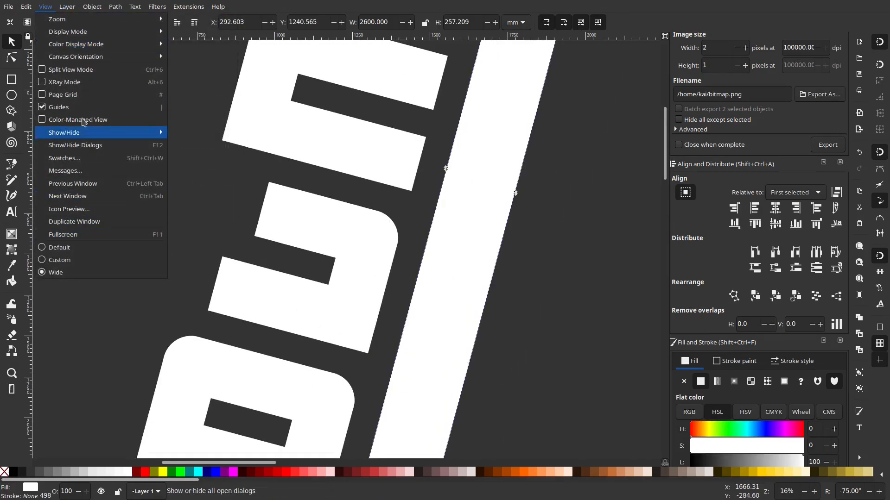
{"action": "mouse_move", "coordinate": [89, 57]}
{"action": "left_click", "coordinate": [201, 95]}
Try moving the bar up to Y 940.565 mm and resizing it from its corners, and undo the changes.
{"action": "left_click_drag", "start_coordinate": [265, 342], "coordinate": [265, 278]}
{"action": "scroll", "coordinate": [637, 302], "scroll_direction": "right", "scroll_amount": 5}
{"action": "scroll", "coordinate": [637, 303], "scroll_direction": "right", "scroll_amount": 7}
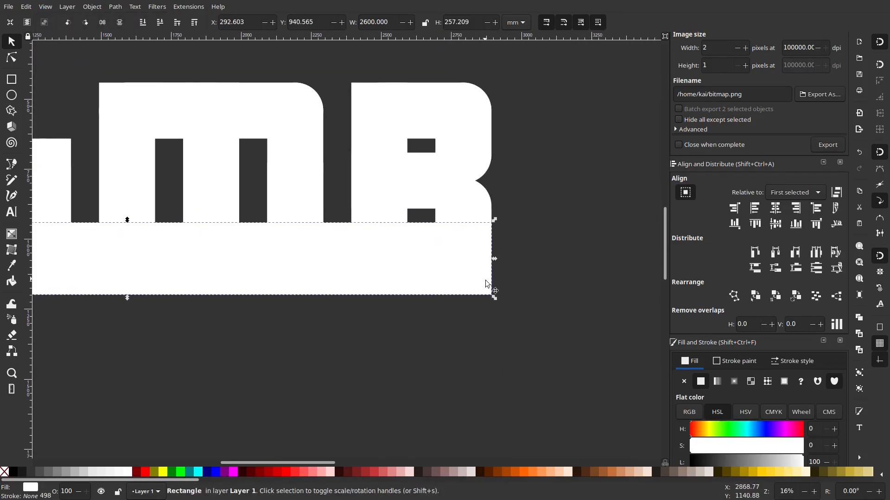
{"action": "left_click_drag", "start_coordinate": [492, 300], "coordinate": [494, 268]}
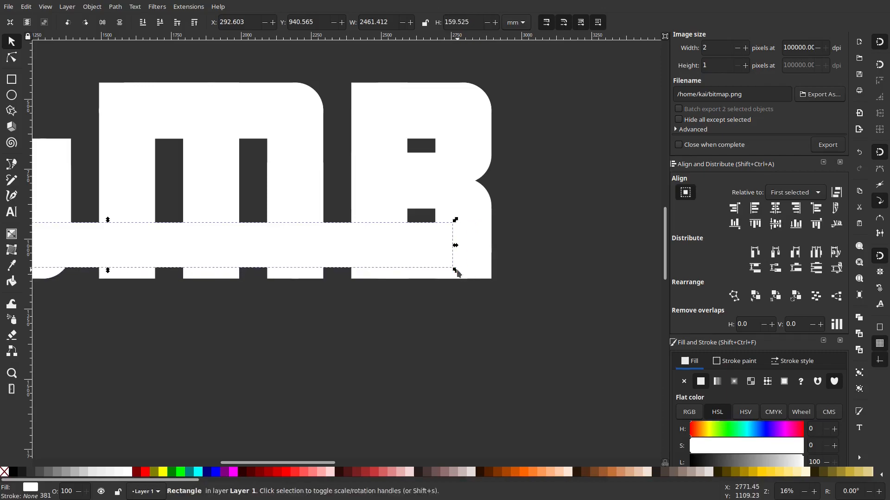
{"action": "key", "text": "ctrl+z"}
{"action": "left_click_drag", "start_coordinate": [492, 219], "coordinate": [463, 291]}
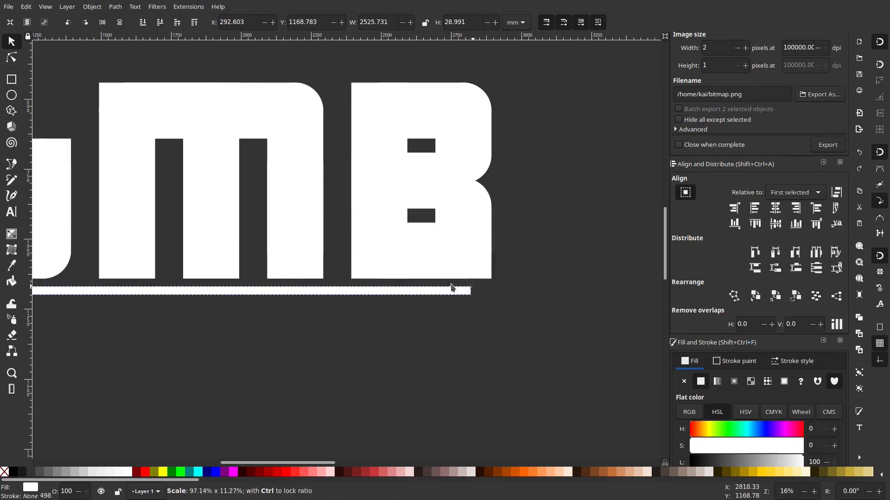
{"action": "key", "text": "ctrl+z"}
{"action": "key", "text": "ctrl+z"}
{"action": "scroll", "coordinate": [530, 298], "scroll_direction": "left", "scroll_amount": 15}
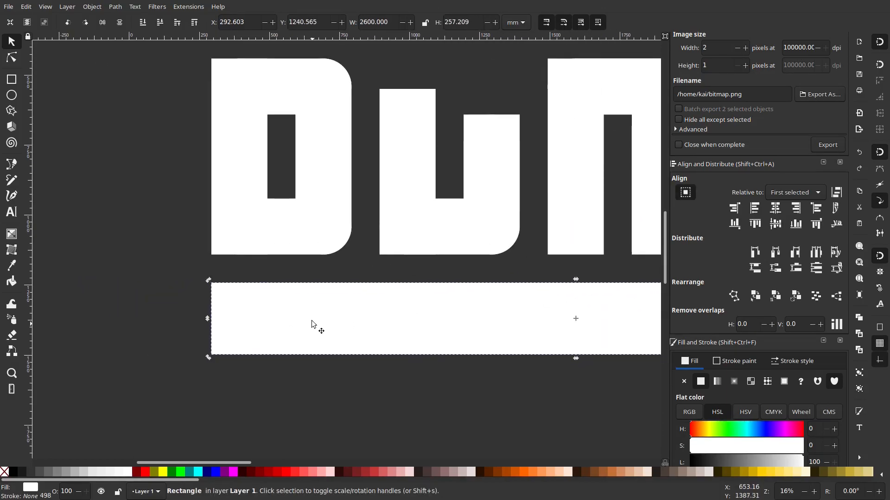
Try replacing the bar with a duplicate of the D's bottom piece, and undo back to before the spacer's deletion.
{"action": "key", "text": "Delete"}
{"action": "right_click", "coordinate": [285, 204]}
{"action": "left_click", "coordinate": [320, 278]}
{"action": "left_click_drag", "start_coordinate": [283, 258], "coordinate": [265, 277]}
{"action": "key", "text": "ctrl+z"}
{"action": "key", "text": "ctrl+z"}
{"action": "key", "text": "ctrl+z"}
{"action": "key", "text": "ctrl+z"}
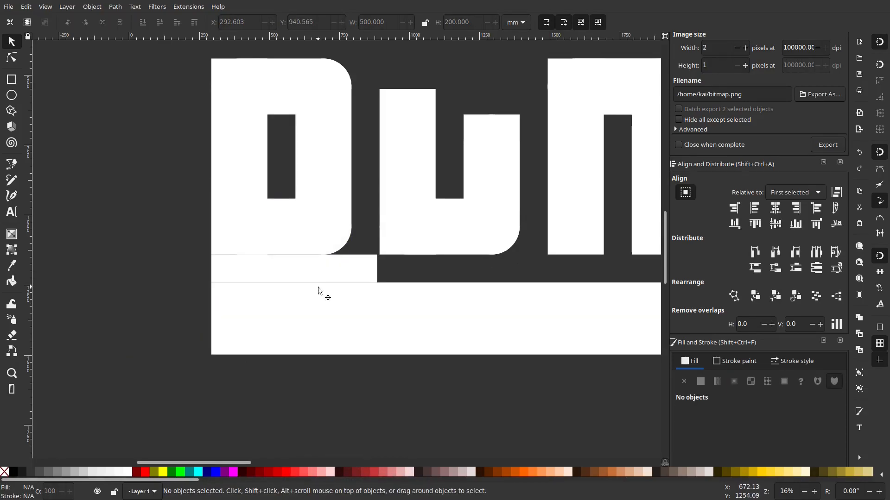
Delete the bar and place a duplicate of the D's 500 by 200 mm bottom piece beneath the spacer at Y 1240.565 mm.
{"action": "left_click", "coordinate": [318, 289]}
{"action": "key", "text": "Delete"}
{"action": "right_click", "coordinate": [294, 223]}
{"action": "left_click", "coordinate": [306, 278]}
{"action": "left_click_drag", "start_coordinate": [292, 236], "coordinate": [283, 320]}
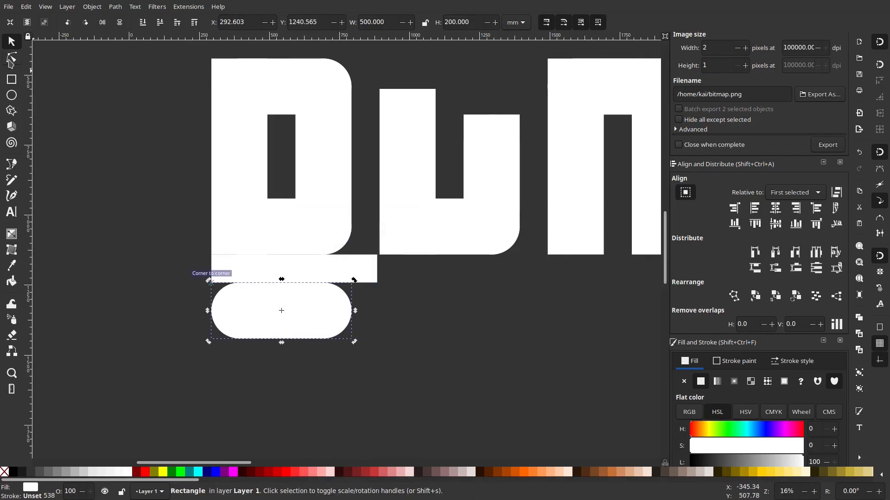
Remove the corner rounding from the duplicated piece so it is a plain rectangle.
{"action": "left_click", "coordinate": [12, 58]}
{"action": "left_click_drag", "start_coordinate": [351, 311], "coordinate": [351, 254]}
{"action": "left_click", "coordinate": [10, 42]}
Try stretching the rectangle from its corner to the B's right edge, and undo the resize.
{"action": "scroll", "coordinate": [282, 269], "scroll_direction": "down", "scroll_amount": 1}
{"action": "left_click_drag", "start_coordinate": [282, 269], "coordinate": [168, 278]}
{"action": "left_click_drag", "start_coordinate": [220, 307], "coordinate": [636, 278]}
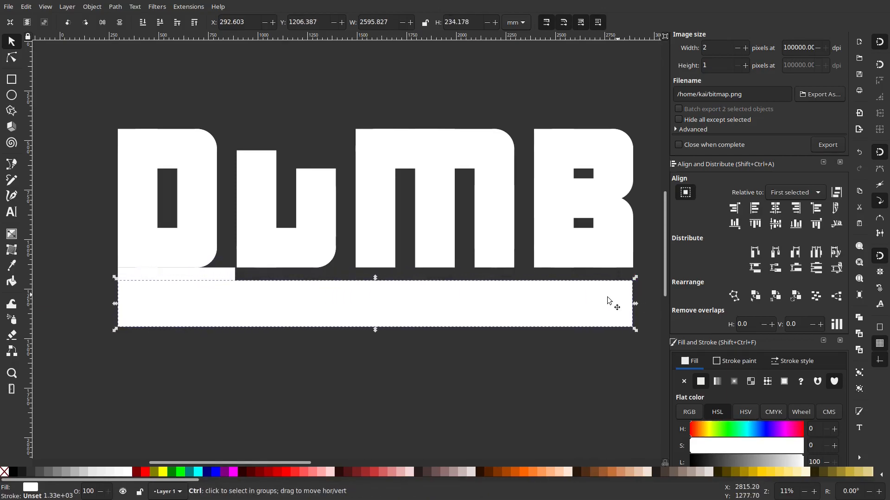
{"action": "key", "text": "ctrl+z"}
Place a vertical guide at the B's right edge and widen the 200 mm high rectangle to about 2564 mm.
{"action": "scroll", "coordinate": [606, 279], "scroll_direction": "up", "scroll_amount": 4, "text": "ctrl"}
{"action": "left_click_drag", "start_coordinate": [487, 268], "coordinate": [343, 356]}
{"action": "left_click_drag", "start_coordinate": [367, 341], "coordinate": [450, 184]}
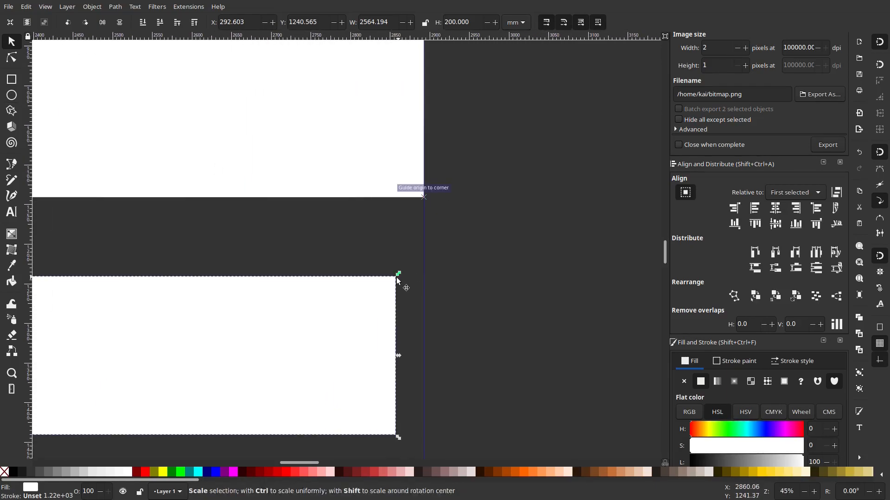
Try stretching the bar's right corners to meet the B's right edge, and undo each resize.
{"action": "left_click_drag", "start_coordinate": [398, 437], "coordinate": [424, 376]}
{"action": "key", "text": "ctrl+z"}
{"action": "left_click_drag", "start_coordinate": [399, 272], "coordinate": [425, 196]}
{"action": "key", "text": "ctrl+z"}
Widen the bar past the B's right edge to about 2682 mm, keeping it 200 mm high.
{"action": "left_click_drag", "start_coordinate": [399, 357], "coordinate": [421, 352]}
{"action": "scroll", "coordinate": [419, 342], "scroll_direction": "down", "scroll_amount": 1}
{"action": "left_click_drag", "start_coordinate": [408, 284], "coordinate": [470, 283]}
{"action": "scroll", "coordinate": [450, 241], "scroll_direction": "down", "scroll_amount": 2}
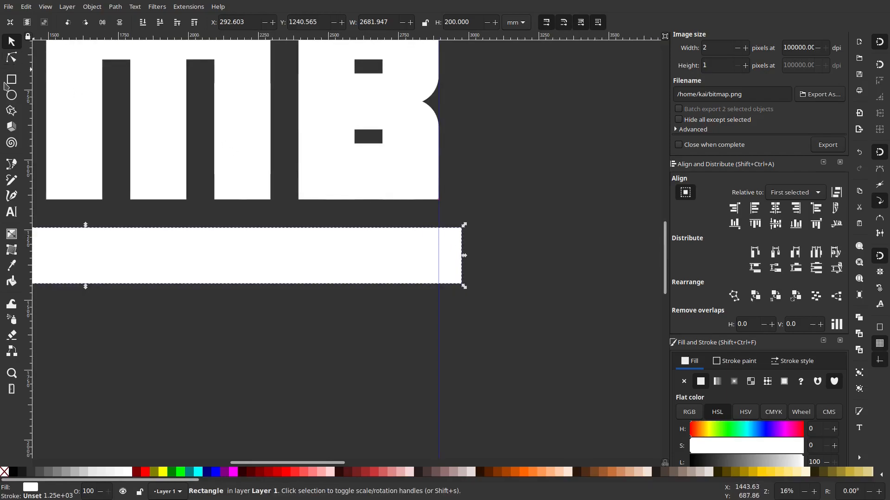
Draw a rectangle about 422 by 569 mm from the B's lower right corner and subtract it from the bar, leaving 2600 mm.
{"action": "left_click", "coordinate": [6, 83]}
{"action": "mouse_move", "coordinate": [439, 201]}
{"action": "left_mouse_down"}
{"action": "mouse_move", "coordinate": [461, 254]}
{"action": "mouse_move", "coordinate": [556, 360]}
{"action": "left_mouse_up"}
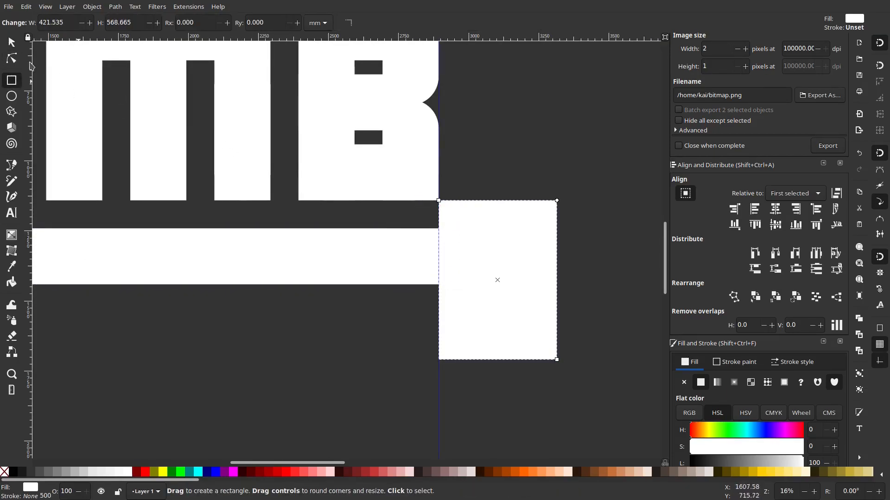
{"action": "left_click", "coordinate": [12, 43]}
{"action": "left_click", "coordinate": [349, 239], "text": "shift"}
{"action": "left_click", "coordinate": [115, 6]}
{"action": "left_click", "coordinate": [153, 69]}
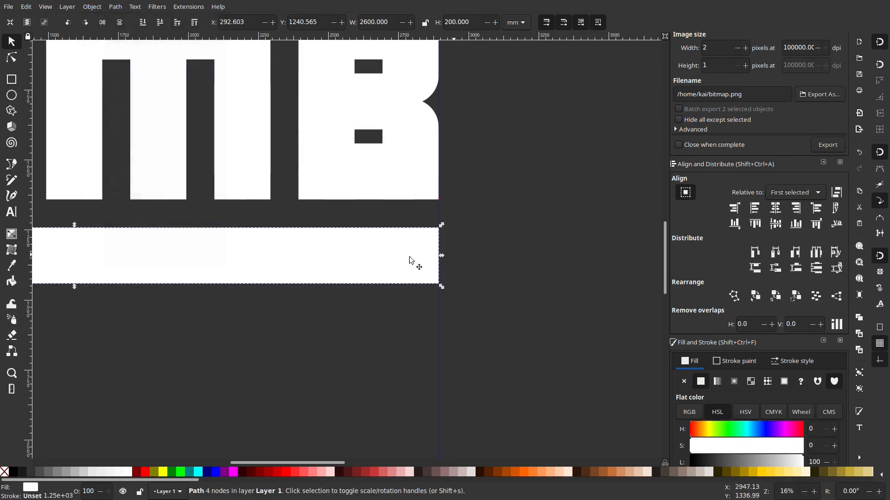
Delete the spacer rectangle between the D and the bar.
{"action": "scroll", "coordinate": [430, 258], "scroll_direction": "down", "scroll_amount": 2}
{"action": "left_click_drag", "start_coordinate": [431, 259], "coordinate": [629, 282]}
{"action": "left_click", "coordinate": [304, 261]}
{"action": "key", "text": "Delete"}
{"action": "left_click_drag", "start_coordinate": [455, 294], "coordinate": [379, 300]}
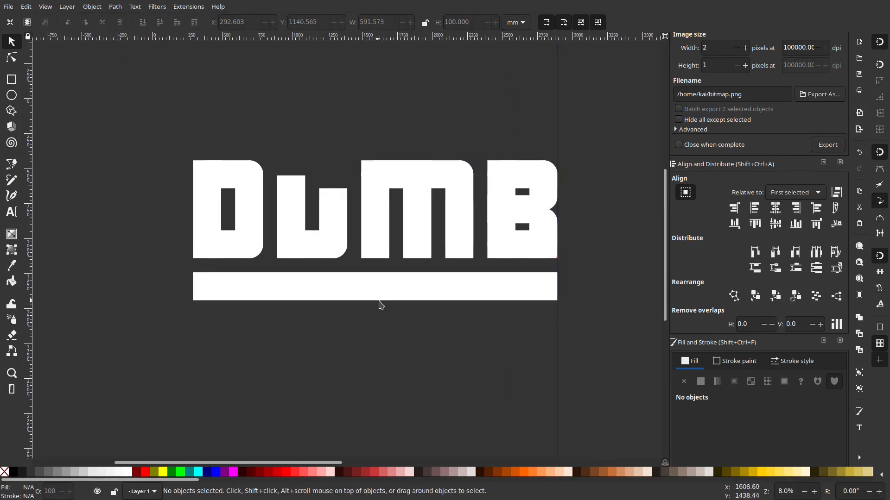
{"action": "left_click_drag", "start_coordinate": [560, 133], "coordinate": [356, 169]}
{"action": "scroll", "coordinate": [435, 270], "scroll_direction": "up", "scroll_amount": 1}
{"action": "left_click_drag", "start_coordinate": [440, 272], "coordinate": [482, 263]}
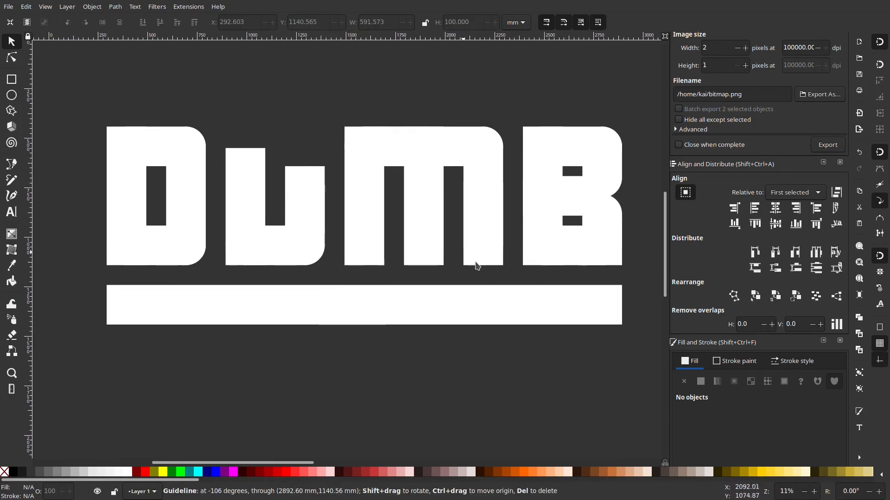
{"action": "scroll", "coordinate": [481, 264], "scroll_direction": "down", "scroll_amount": 1}
{"action": "left_click_drag", "start_coordinate": [563, 292], "coordinate": [536, 310]}
Try skewing all the letters and the bar vertically to about 1196 mm overall height, and undo the skew.
{"action": "left_click_drag", "start_coordinate": [614, 350], "coordinate": [94, 99]}
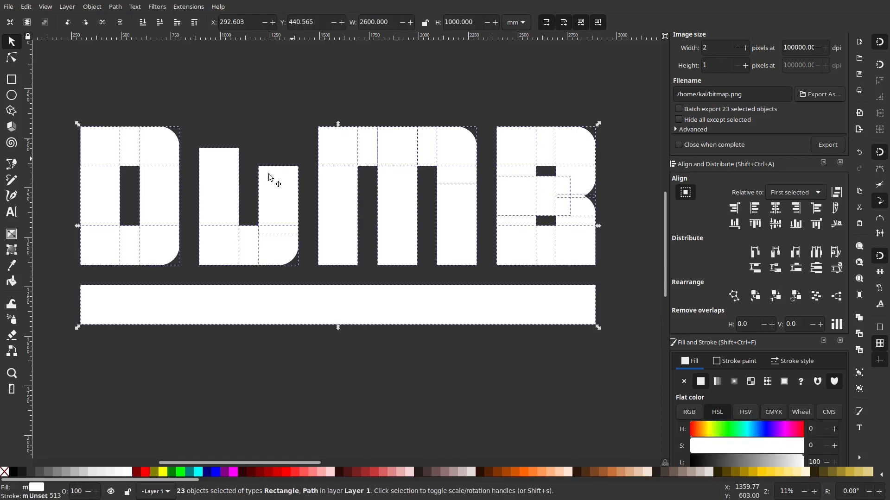
{"action": "left_click", "coordinate": [106, 185]}
{"action": "left_click_drag", "start_coordinate": [77, 226], "coordinate": [77, 243]}
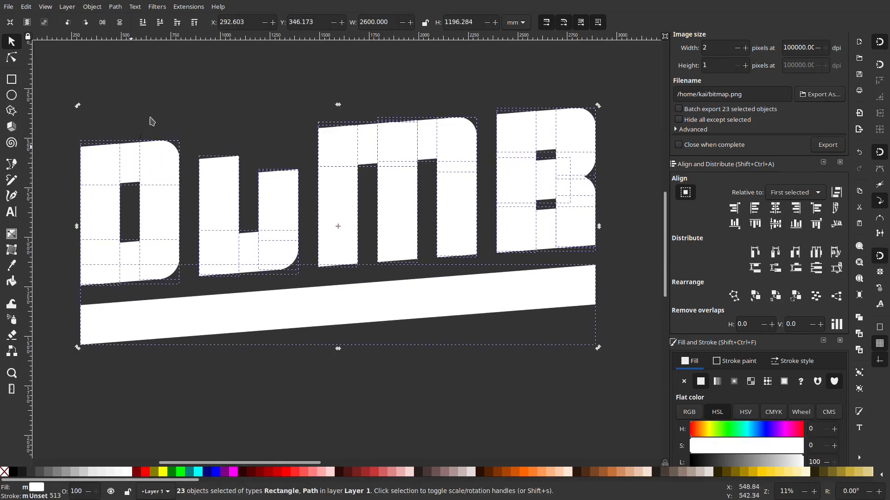
{"action": "left_click", "coordinate": [184, 132]}
{"action": "left_click_drag", "start_coordinate": [335, 201], "coordinate": [427, 221]}
{"action": "scroll", "coordinate": [419, 227], "scroll_direction": "down", "scroll_amount": 7}
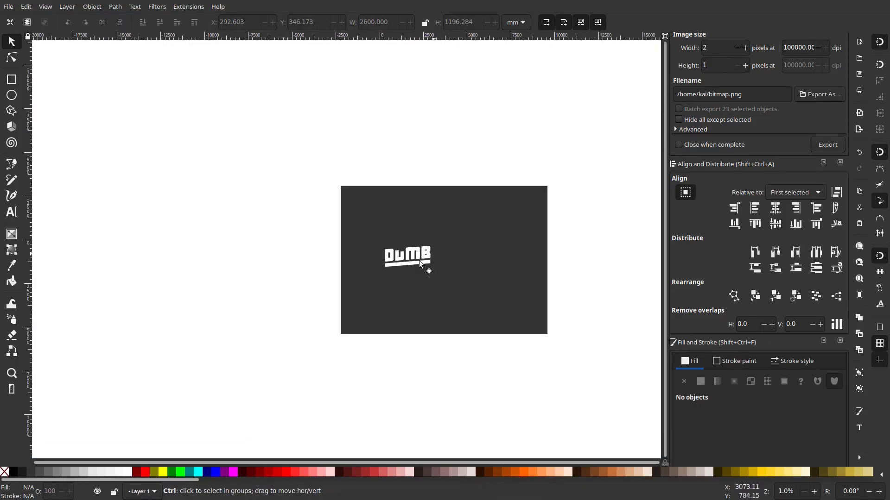
{"action": "scroll", "coordinate": [406, 254], "scroll_direction": "up", "scroll_amount": 5}
{"action": "key", "text": "ctrl+z"}
{"action": "scroll", "coordinate": [468, 264], "scroll_direction": "up", "scroll_amount": 1}
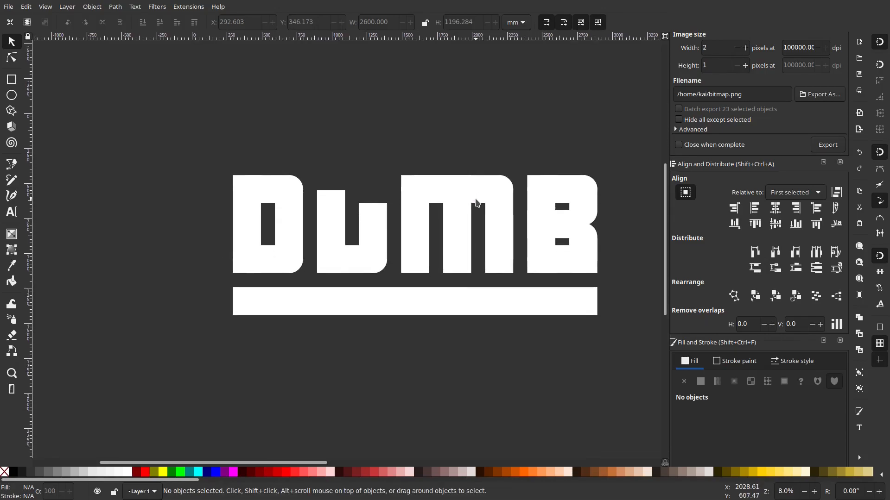
{"action": "left_click_drag", "start_coordinate": [478, 200], "coordinate": [435, 165]}
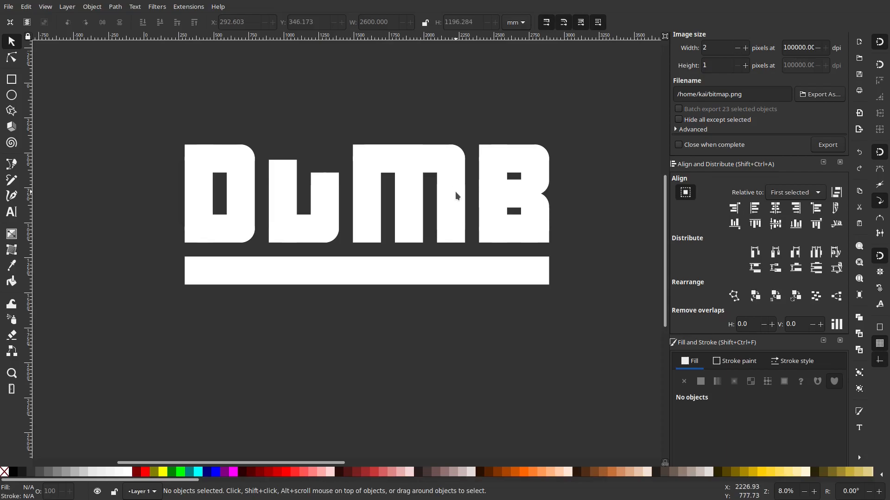
{"action": "left_click", "coordinate": [409, 166]}
{"action": "left_click", "coordinate": [563, 115]}
{"action": "left_click_drag", "start_coordinate": [564, 116], "coordinate": [582, 128]}
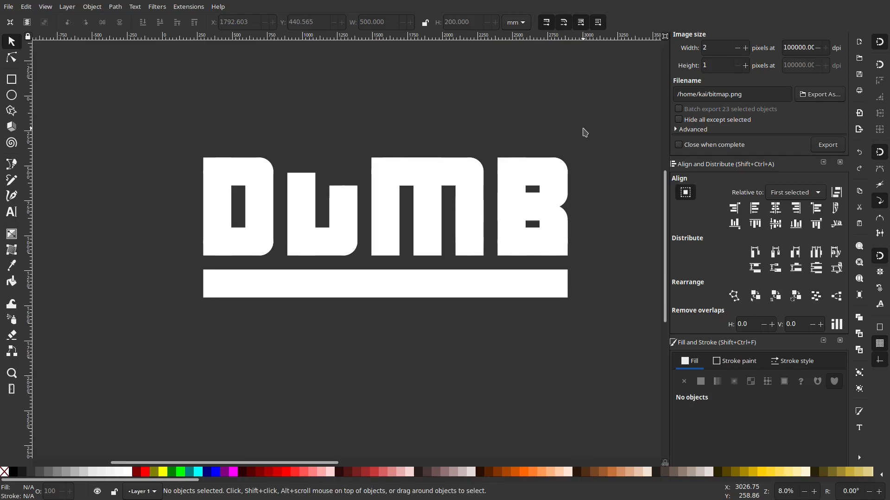
Try thinning the B's middle piece to about 64 mm high by lowering its top edge, and undo the change.
{"action": "left_click", "coordinate": [527, 210]}
{"action": "scroll", "coordinate": [528, 208], "scroll_direction": "up", "scroll_amount": 4}
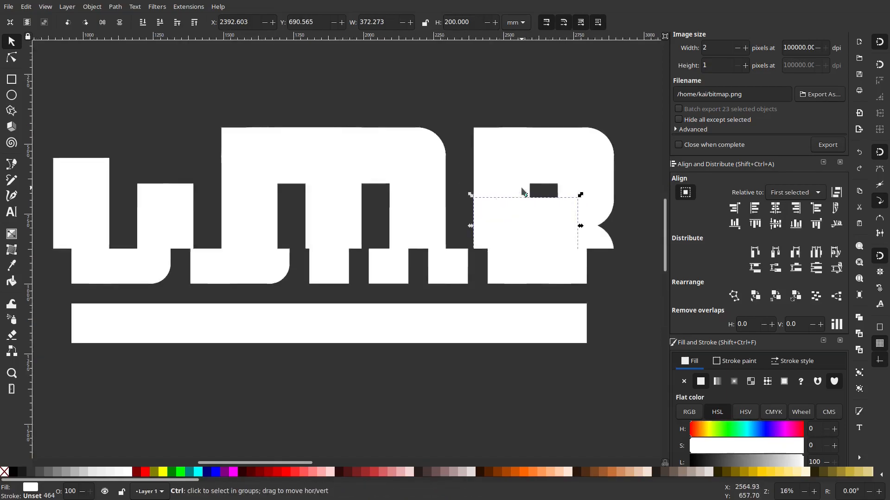
{"action": "left_click_drag", "start_coordinate": [530, 207], "coordinate": [533, 246]}
{"action": "scroll", "coordinate": [585, 139], "scroll_direction": "down", "scroll_amount": 4}
{"action": "left_click", "coordinate": [589, 158]}
{"action": "scroll", "coordinate": [590, 159], "scroll_direction": "down", "scroll_amount": 4}
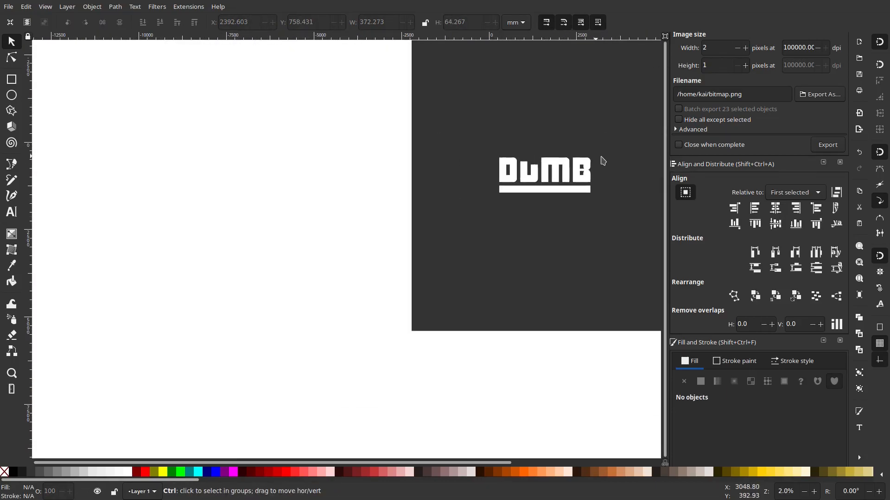
{"action": "scroll", "coordinate": [604, 165], "scroll_direction": "up", "scroll_amount": 4}
{"action": "key", "text": "ctrl+z"}
Extend the M's middle leg down into the bar, making the leg about 884 mm high.
{"action": "left_click_drag", "start_coordinate": [557, 174], "coordinate": [589, 186]}
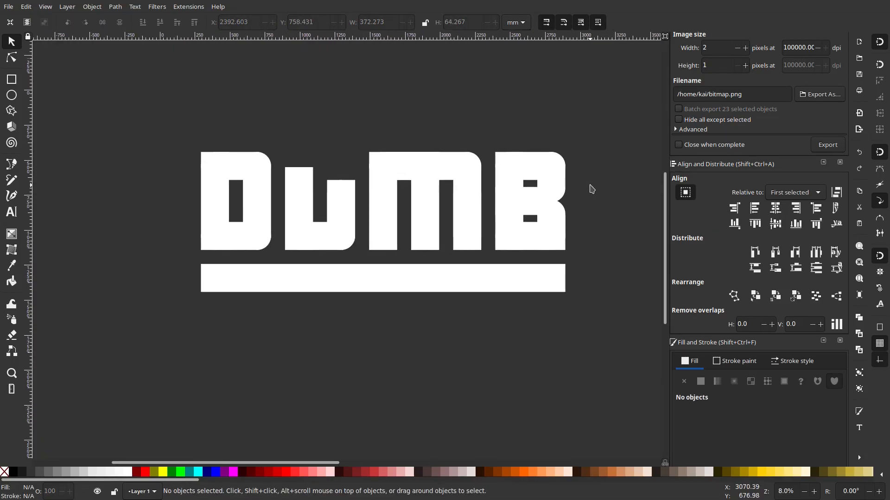
{"action": "left_click", "coordinate": [412, 228]}
{"action": "left_click_drag", "start_coordinate": [425, 253], "coordinate": [459, 265]}
{"action": "left_click", "coordinate": [605, 198]}
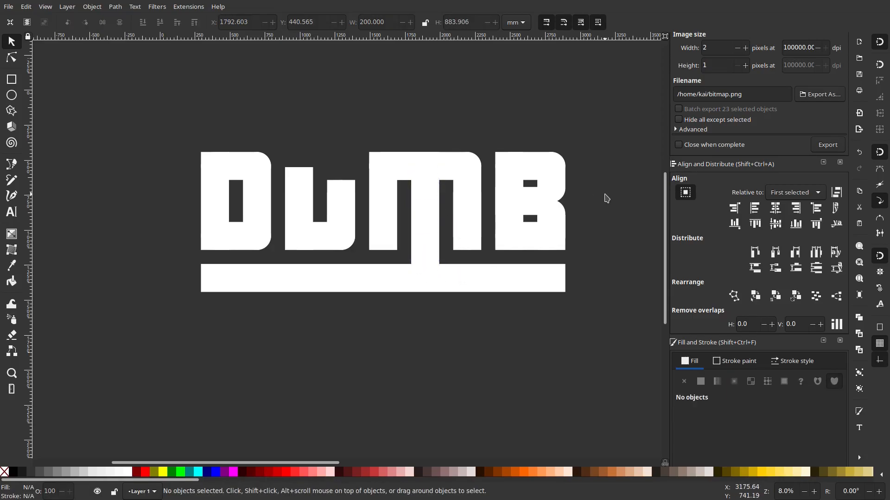
{"action": "scroll", "coordinate": [541, 263], "scroll_direction": "down", "scroll_amount": 4, "text": "ctrl"}
{"action": "scroll", "coordinate": [541, 264], "scroll_direction": "up", "scroll_amount": 4, "text": "ctrl"}
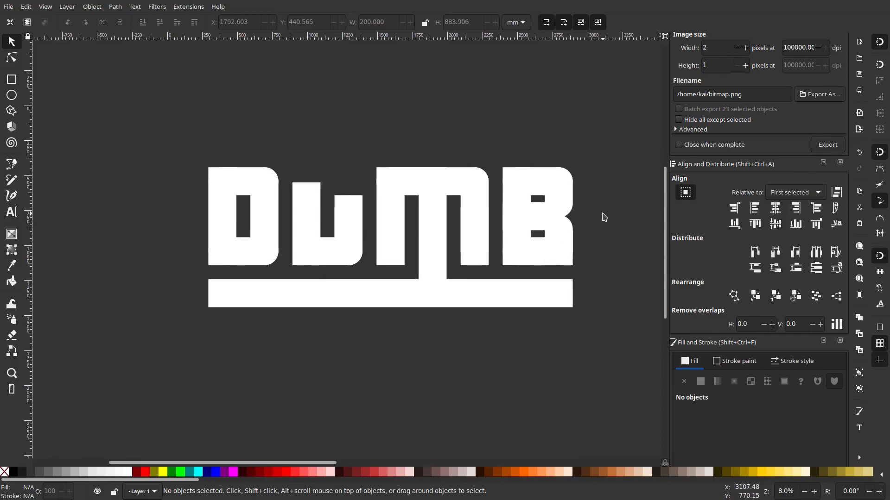
Raise the top of the U's left stem to Y 535.778 mm, making the stem about 605 mm high.
{"action": "left_click_drag", "start_coordinate": [602, 213], "coordinate": [612, 223]}
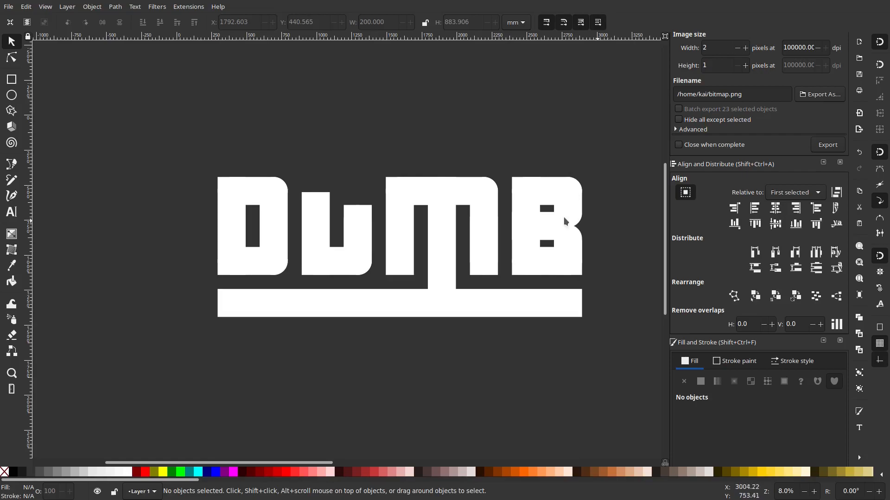
{"action": "left_click", "coordinate": [320, 205]}
{"action": "left_click_drag", "start_coordinate": [323, 191], "coordinate": [326, 189]}
{"action": "key", "text": "Escape"}
{"action": "scroll", "coordinate": [580, 222], "scroll_direction": "down", "scroll_amount": 3, "text": "ctrl"}
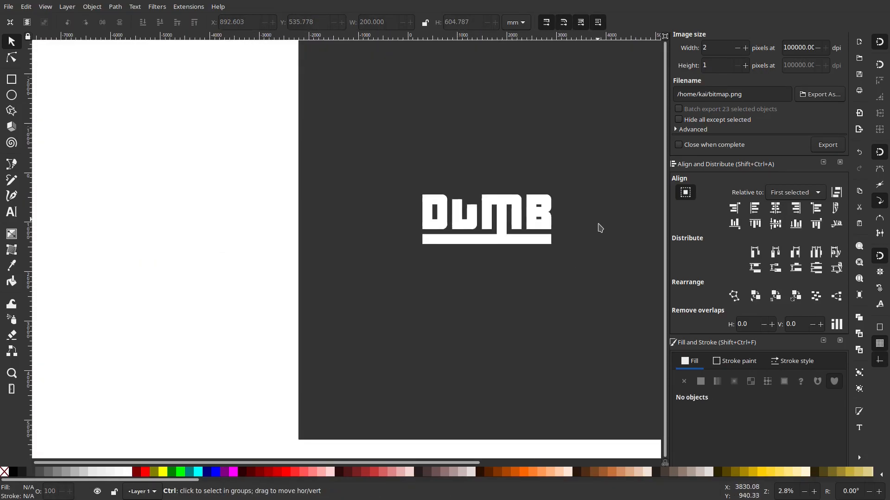
{"action": "scroll", "coordinate": [556, 229], "scroll_direction": "up", "scroll_amount": 3, "text": "ctrl"}
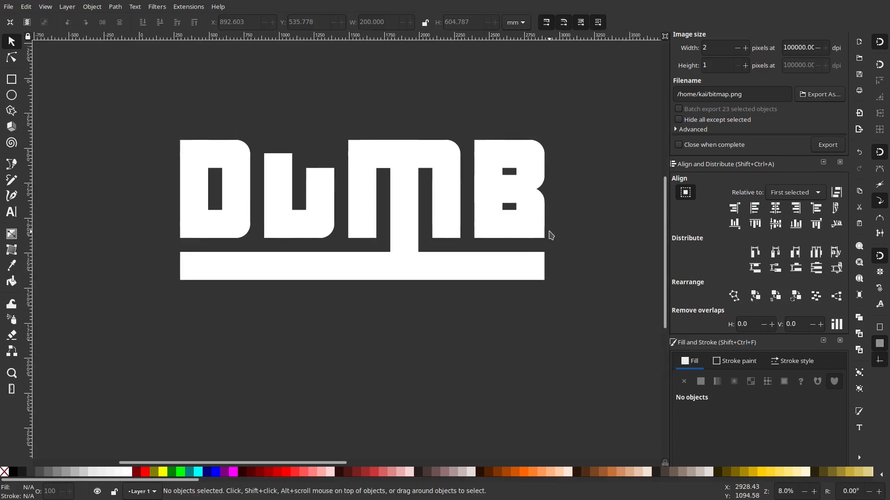
{"action": "left_click_drag", "start_coordinate": [595, 291], "coordinate": [611, 330]}
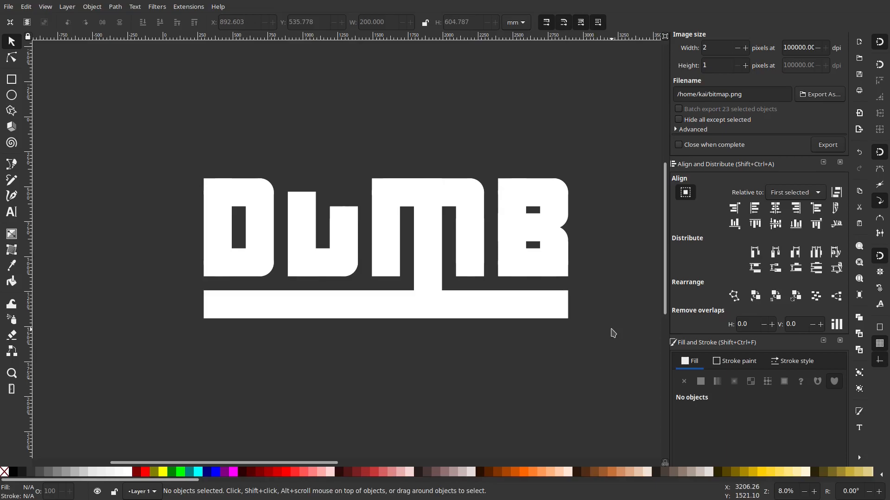
Raise the top of the U's right stem to Y 377.195 mm, making the stem about 607 mm high.
{"action": "left_click", "coordinate": [344, 241]}
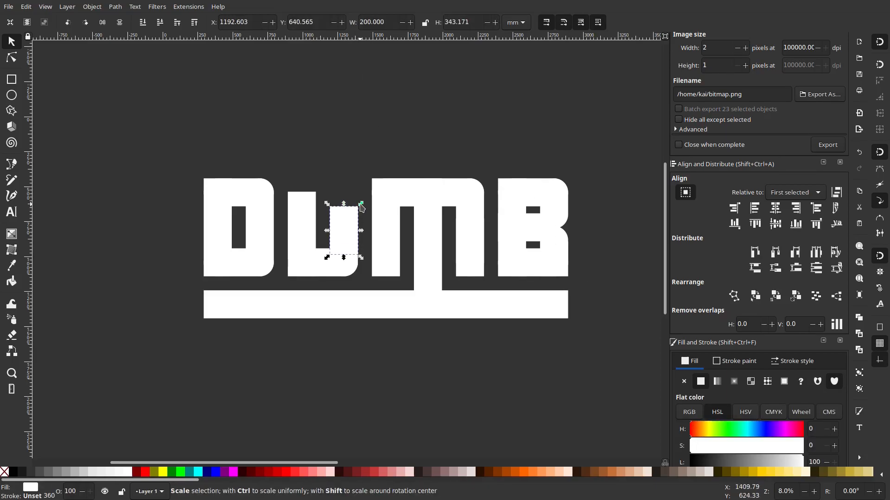
{"action": "left_click_drag", "start_coordinate": [346, 204], "coordinate": [360, 181]}
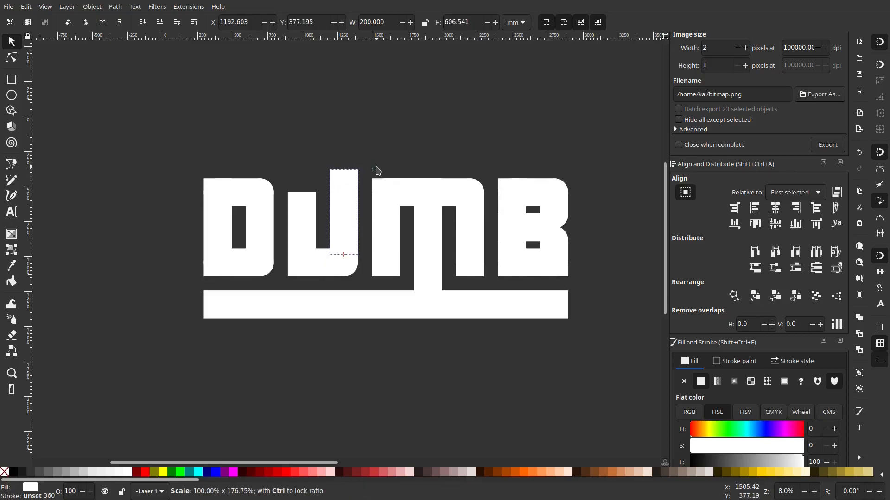
{"action": "left_click", "coordinate": [411, 167]}
{"action": "scroll", "coordinate": [429, 181], "scroll_direction": "down", "scroll_amount": 6, "text": "ctrl"}
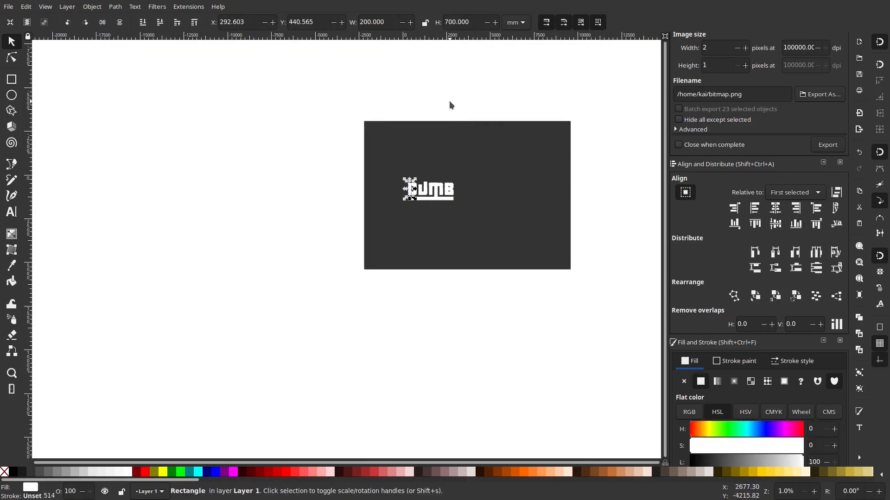
{"action": "scroll", "coordinate": [453, 171], "scroll_direction": "up", "scroll_amount": 7, "text": "ctrl"}
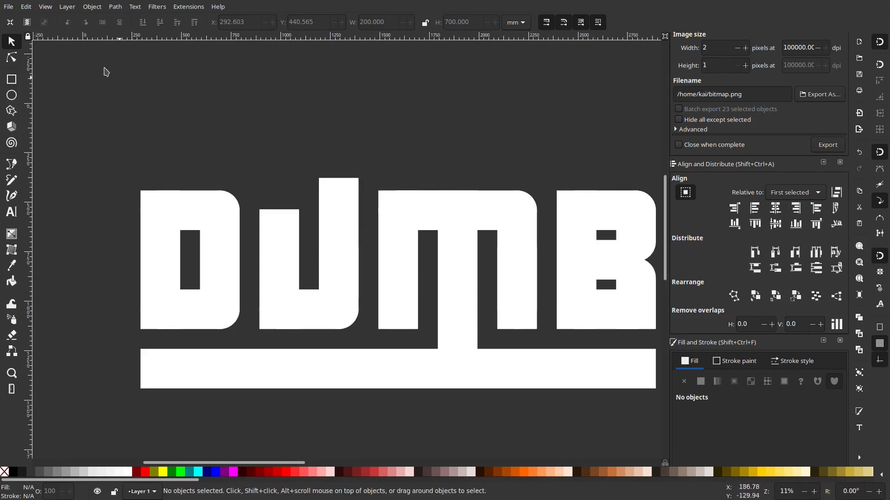
Draw a 100 × 700 mm spacer rectangle filling the gap between the D and the U.
{"action": "left_click", "coordinate": [14, 166]}
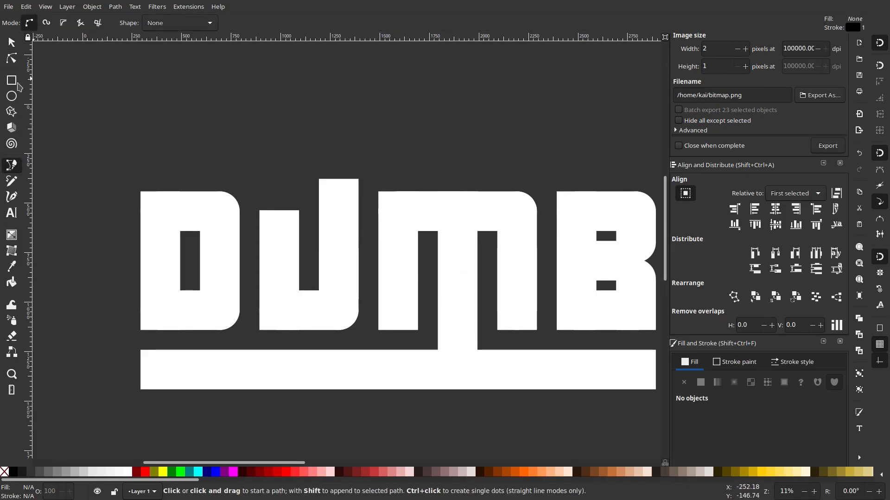
{"action": "left_click", "coordinate": [12, 81]}
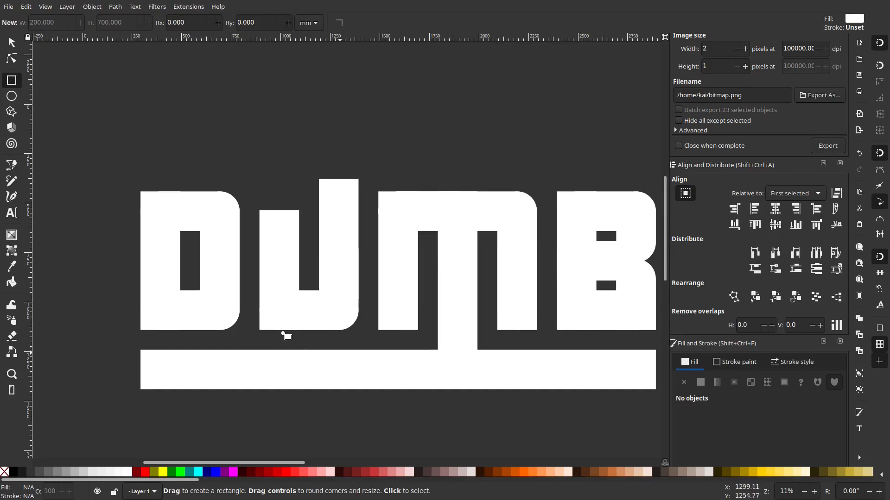
{"action": "left_click_drag", "start_coordinate": [239, 200], "coordinate": [260, 331]}
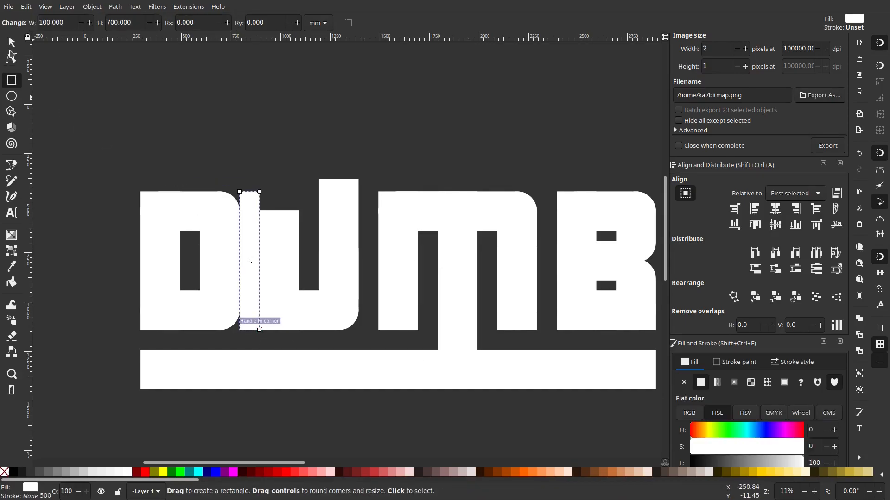
Rotate the spacer rectangle 90° clockwise and place it on the M's top edge, against the U's right stem.
{"action": "key", "text": "s"}
{"action": "left_click_drag", "start_coordinate": [253, 229], "coordinate": [381, 83]}
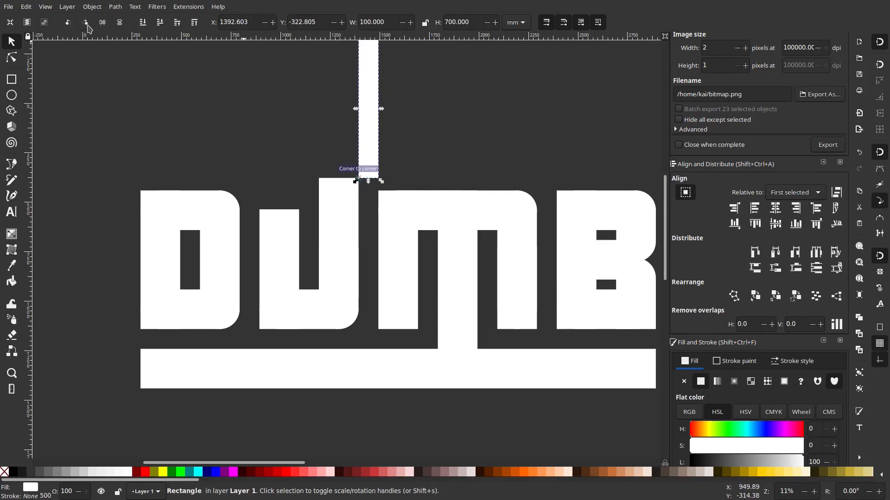
{"action": "left_click", "coordinate": [86, 23]}
{"action": "left_click_drag", "start_coordinate": [399, 114], "coordinate": [462, 185]}
Extend the U's right stem upward well past the spacer, making it about 1571 mm high.
{"action": "scroll", "coordinate": [348, 172], "scroll_direction": "up", "scroll_amount": 3}
{"action": "left_click", "coordinate": [351, 194]}
{"action": "left_click_drag", "start_coordinate": [383, 192], "coordinate": [388, 170]}
{"action": "key", "text": "Escape"}
{"action": "left_click_drag", "start_coordinate": [328, 197], "coordinate": [328, 153]}
{"action": "scroll", "coordinate": [386, 322], "scroll_direction": "down", "scroll_amount": 3}
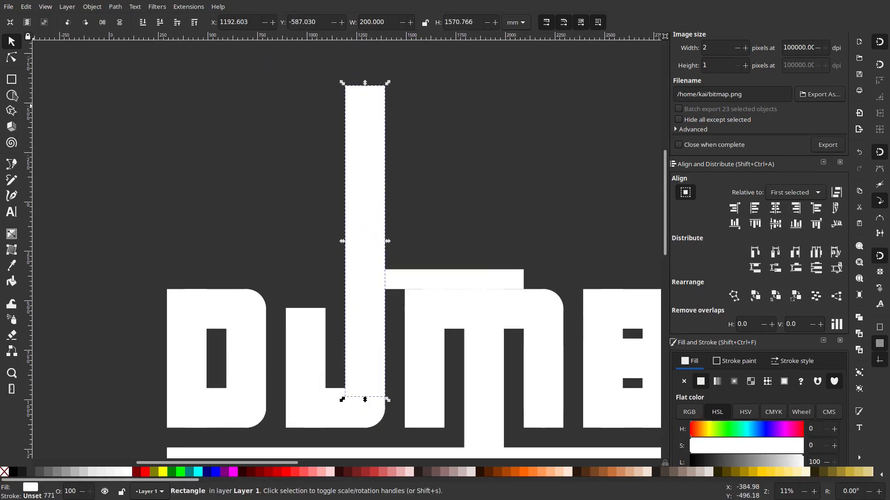
Draw a cutting rectangle about 1491 × 978 mm over the U's stem, ending at the spacer's top edge, and select it together with the stem.
{"action": "left_click", "coordinate": [11, 80]}
{"action": "left_click_drag", "start_coordinate": [228, 77], "coordinate": [523, 270]}
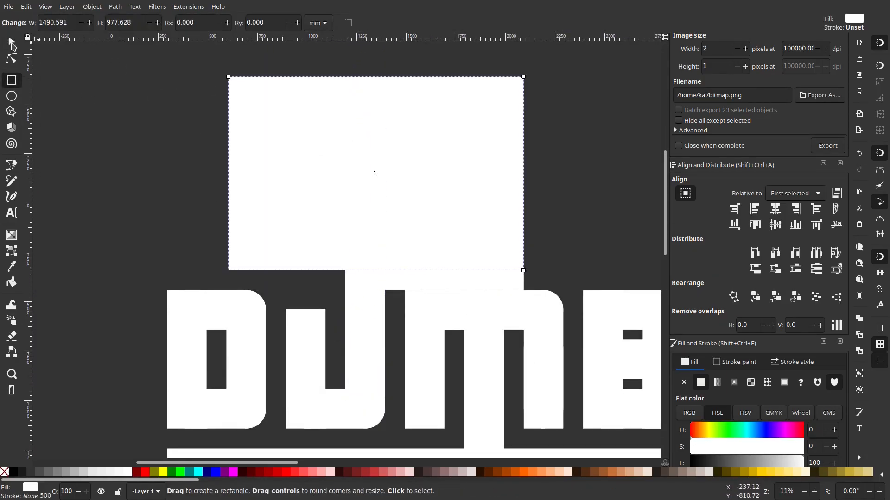
{"action": "left_click", "coordinate": [12, 41]}
{"action": "left_click", "coordinate": [367, 282], "text": "shift"}
{"action": "left_click", "coordinate": [135, 7]}
{"action": "mouse_move", "coordinate": [107, 10]}
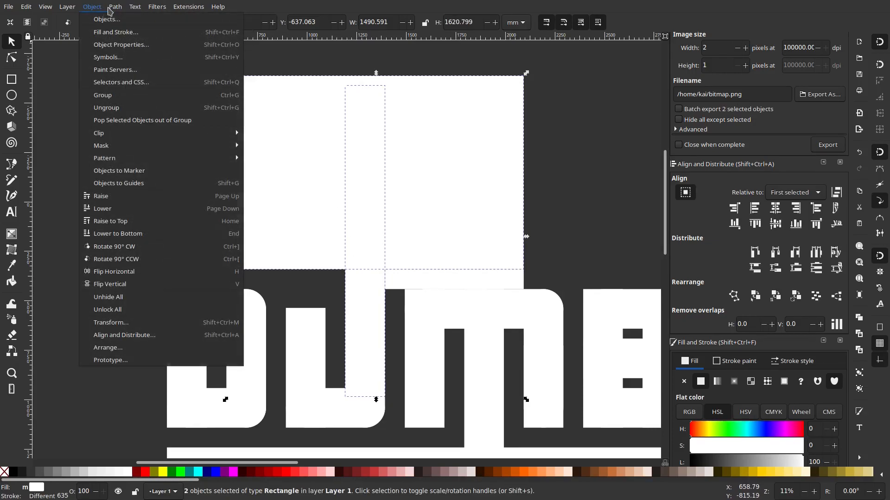
Subtract the large rectangle from the U's tall right stem to trim its top.
{"action": "left_click", "coordinate": [134, 68]}
{"action": "left_click", "coordinate": [374, 225]}
{"action": "scroll", "coordinate": [369, 299], "scroll_direction": "up", "scroll_amount": 1}
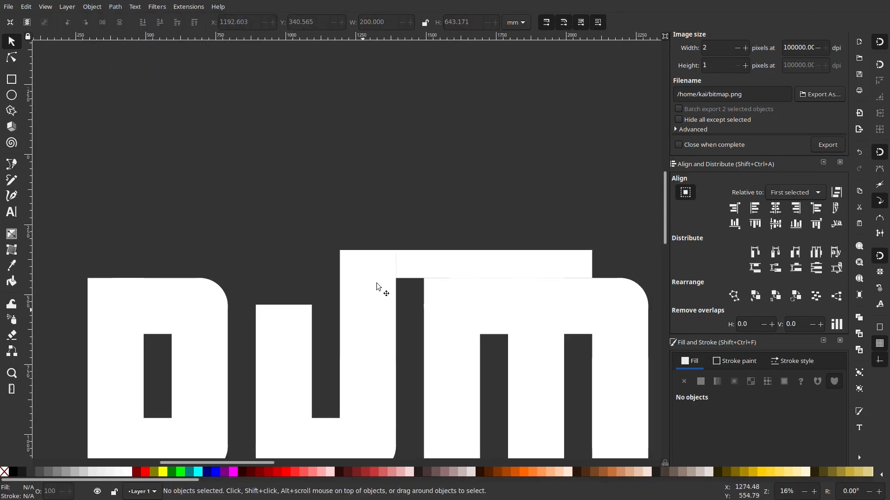
Move the 700 mm square rectangle against the D's upper corner, over the U's left stem, and subtract it from that stem.
{"action": "left_click", "coordinate": [370, 300]}
{"action": "scroll", "coordinate": [385, 278], "scroll_direction": "up", "scroll_amount": 1}
{"action": "left_click_drag", "start_coordinate": [509, 214], "coordinate": [338, 260]}
{"action": "left_click", "coordinate": [297, 300]}
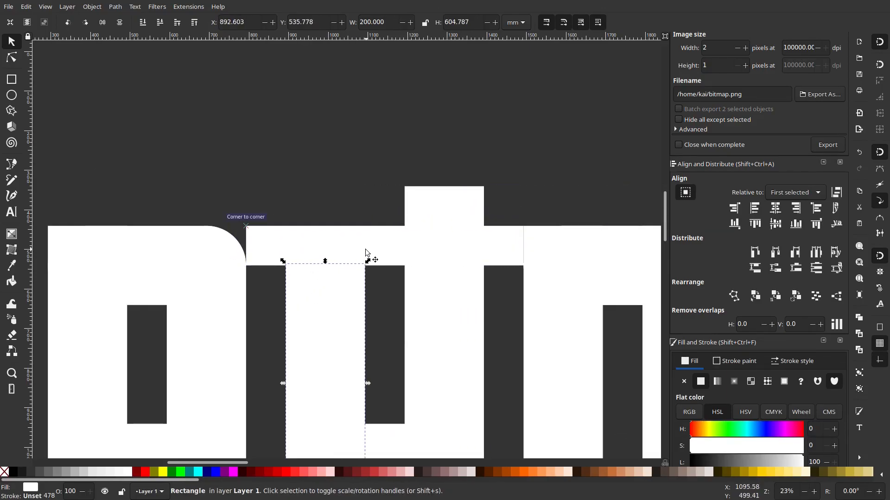
{"action": "left_click", "coordinate": [365, 252], "text": "shift"}
{"action": "left_click", "coordinate": [91, 7]}
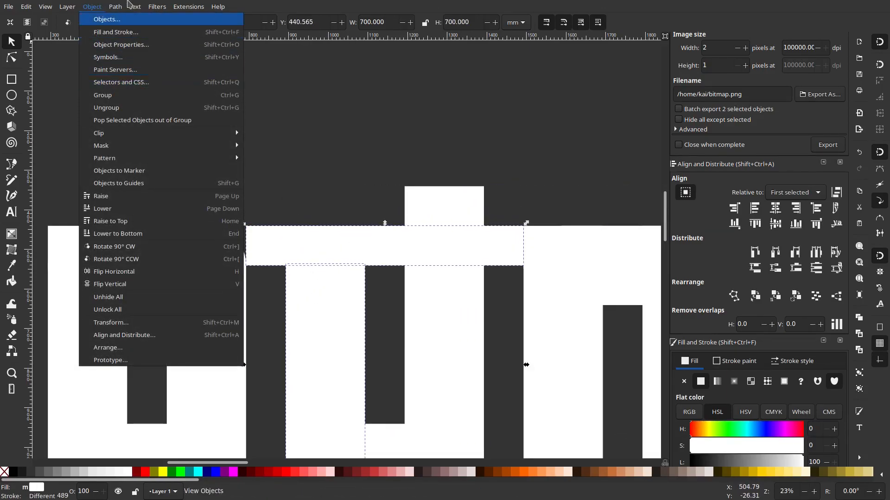
{"action": "mouse_move", "coordinate": [121, 10]}
{"action": "left_click", "coordinate": [134, 70]}
{"action": "key", "text": "Escape"}
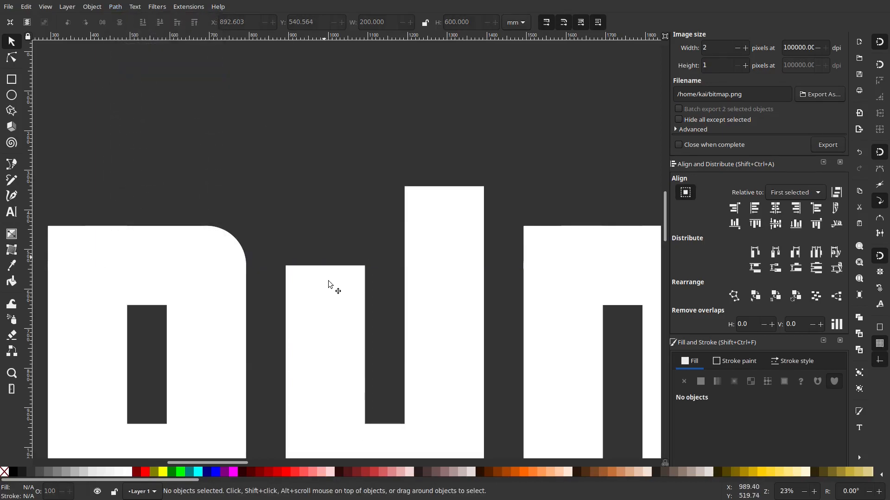
Examine the shape of the U within the DUMB lettering at close and distant zoom levels.
{"action": "scroll", "coordinate": [417, 264], "scroll_direction": "down", "scroll_amount": 3}
{"action": "scroll", "coordinate": [378, 273], "scroll_direction": "up", "scroll_amount": 2}
{"action": "left_click_drag", "start_coordinate": [503, 198], "coordinate": [384, 191]}
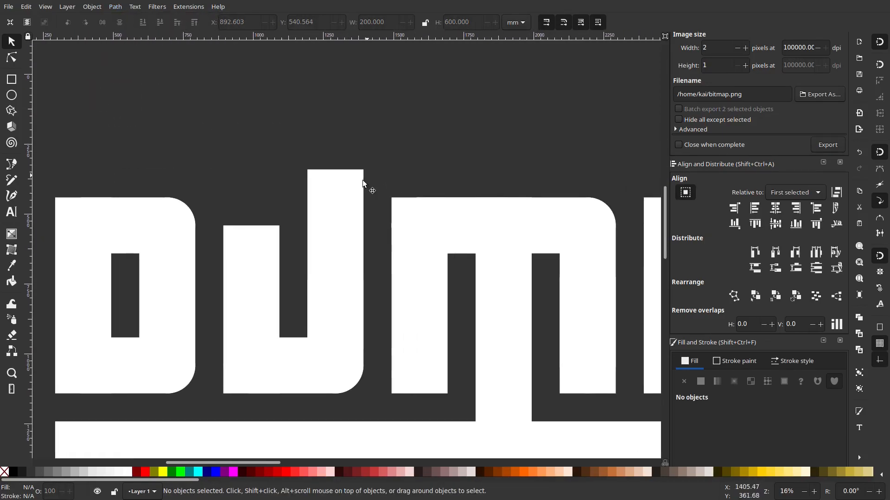
{"action": "scroll", "coordinate": [359, 277], "scroll_direction": "down", "scroll_amount": 8}
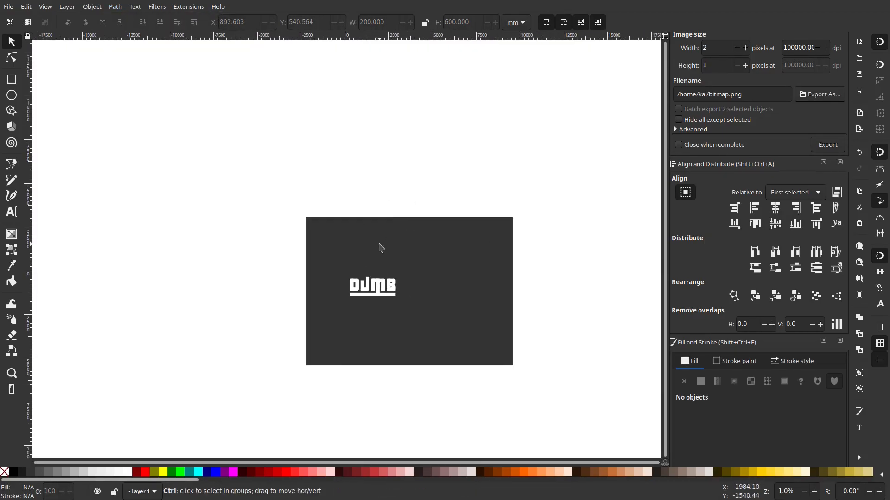
{"action": "scroll", "coordinate": [368, 293], "scroll_direction": "up", "scroll_amount": 2}
{"action": "scroll", "coordinate": [367, 293], "scroll_direction": "down", "scroll_amount": 2}
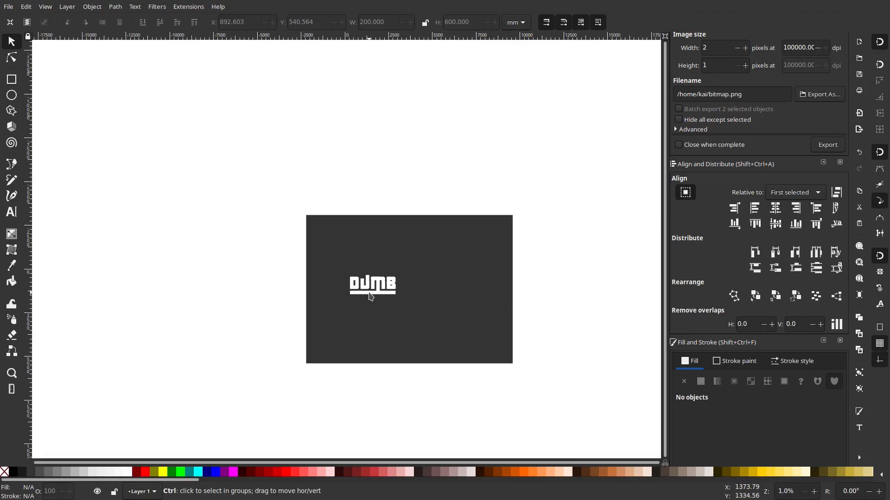
{"action": "scroll", "coordinate": [368, 290], "scroll_direction": "up", "scroll_amount": 5}
{"action": "scroll", "coordinate": [368, 291], "scroll_direction": "up", "scroll_amount": 3}
Try repositioning pieces of the U, and undo the changes.
{"action": "left_click_drag", "start_coordinate": [324, 253], "coordinate": [435, 254]}
{"action": "left_click_drag", "start_coordinate": [366, 237], "coordinate": [285, 297]}
{"action": "key", "text": "ctrl+z"}
{"action": "key", "text": "ctrl+z"}
{"action": "key", "text": "ctrl+z"}
{"action": "key", "text": "ctrl+z"}
{"action": "left_click", "coordinate": [369, 318]}
{"action": "left_click", "coordinate": [379, 270]}
{"action": "key", "text": "ctrl+z"}
Select the four pieces forming the U and flip them horizontally.
{"action": "left_click_drag", "start_coordinate": [416, 355], "coordinate": [383, 324]}
{"action": "left_click_drag", "start_coordinate": [247, 96], "coordinate": [247, 96]}
{"action": "left_click", "coordinate": [95, 7]}
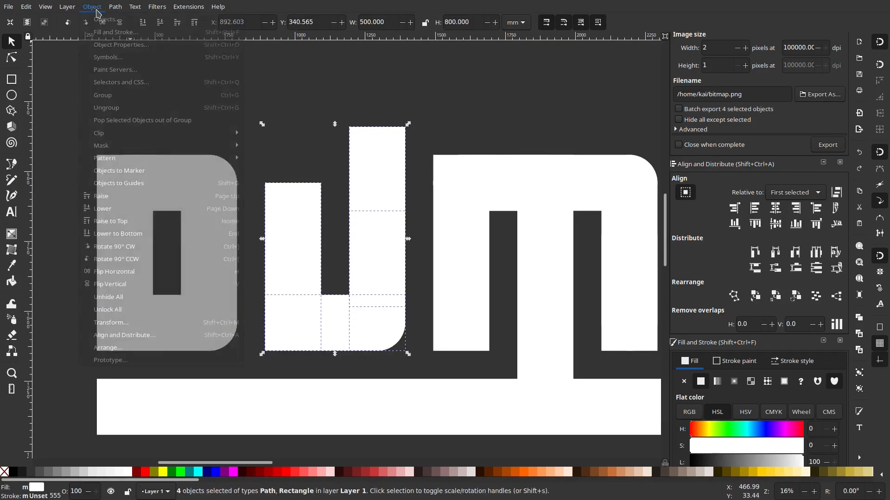
{"action": "mouse_move", "coordinate": [78, 11]}
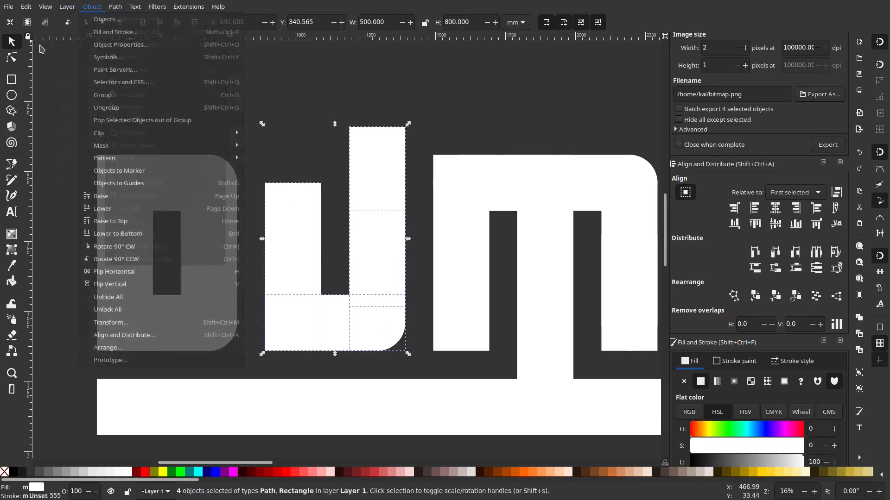
{"action": "left_click", "coordinate": [127, 29]}
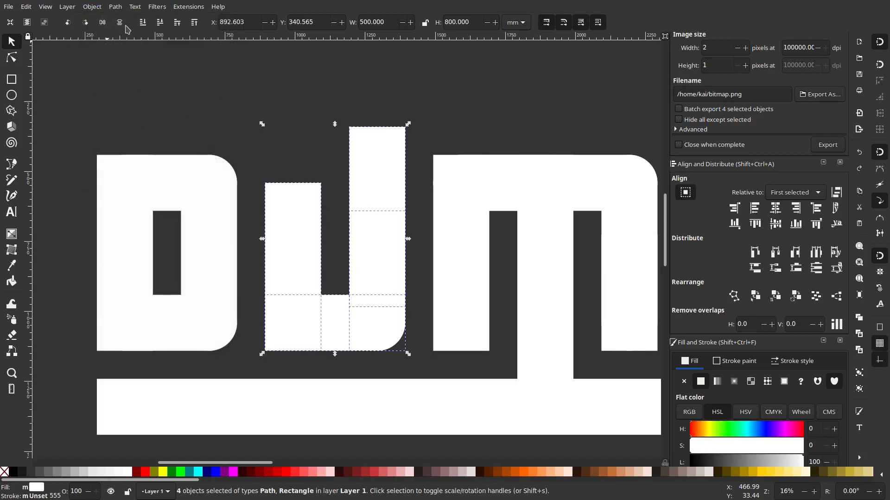
{"action": "left_click", "coordinate": [101, 23]}
{"action": "left_click", "coordinate": [332, 113]}
Select the flipped U's base bar and stems one at a time to check which pieces form the letter.
{"action": "left_click", "coordinate": [276, 328]}
{"action": "right_click", "coordinate": [299, 327]}
{"action": "left_click", "coordinate": [268, 309]}
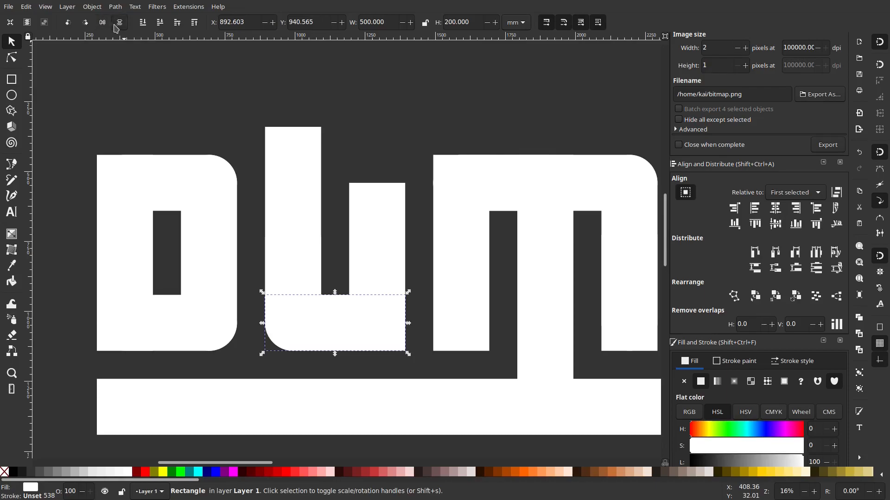
{"action": "mouse_move", "coordinate": [327, 327]}
{"action": "left_mouse_down"}
{"action": "mouse_move", "coordinate": [308, 380]}
{"action": "mouse_move", "coordinate": [340, 333]}
{"action": "mouse_move", "coordinate": [332, 332]}
{"action": "left_mouse_up"}
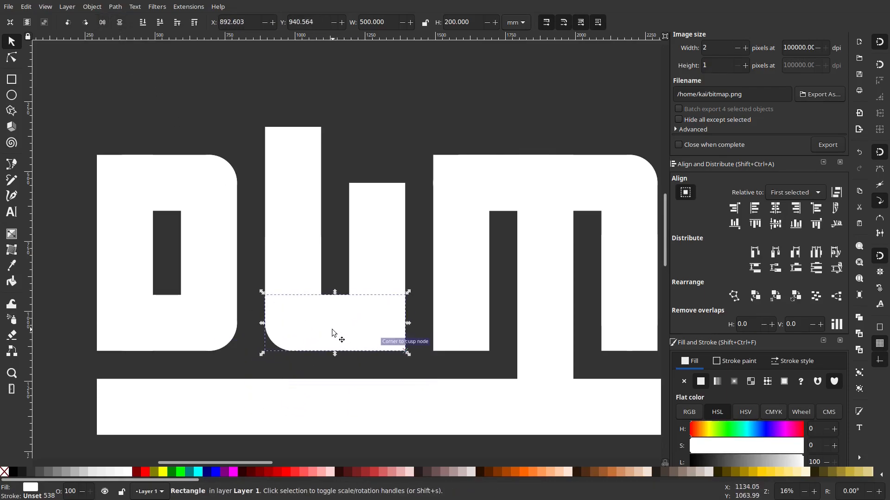
{"action": "left_click", "coordinate": [291, 265]}
{"action": "key", "text": "Tab"}
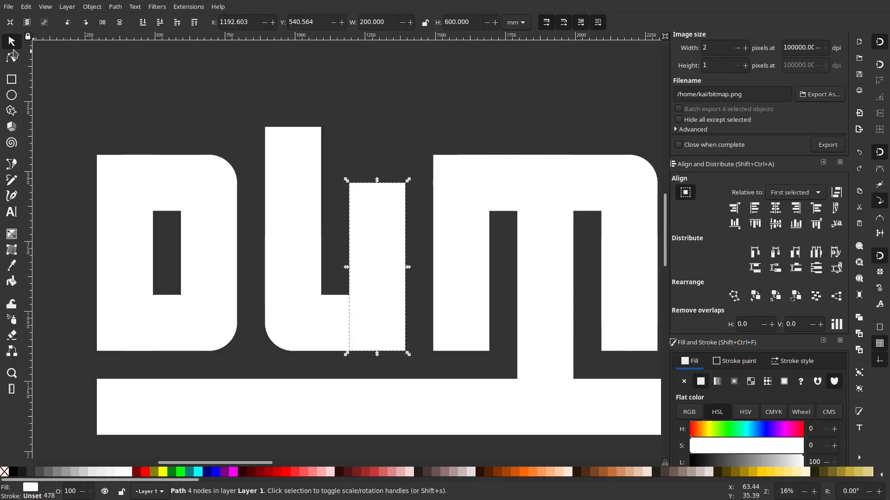
Try moving the lower outer corner node of the U's short right stem, and undo the change.
{"action": "left_click", "coordinate": [11, 57]}
{"action": "left_click_drag", "start_coordinate": [406, 352], "coordinate": [402, 314]}
{"action": "key", "text": "ctrl+z"}
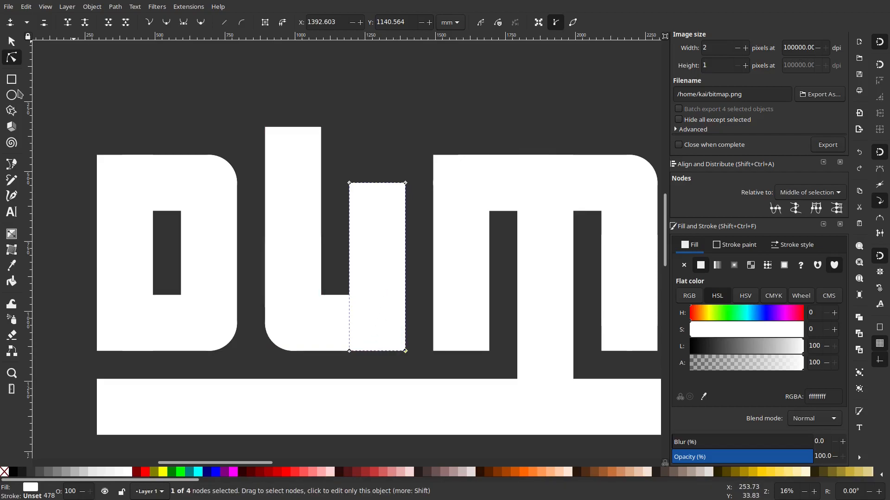
{"action": "left_click", "coordinate": [12, 41]}
{"action": "left_click", "coordinate": [11, 57]}
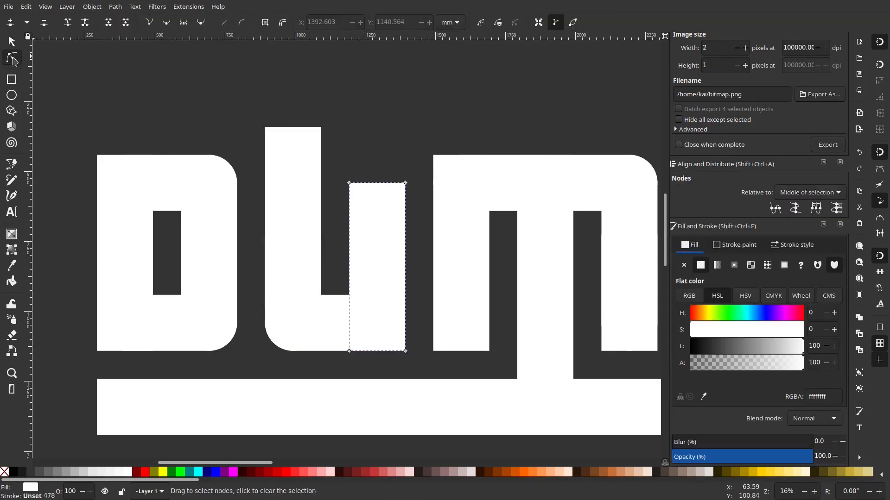
{"action": "left_click", "coordinate": [10, 42]}
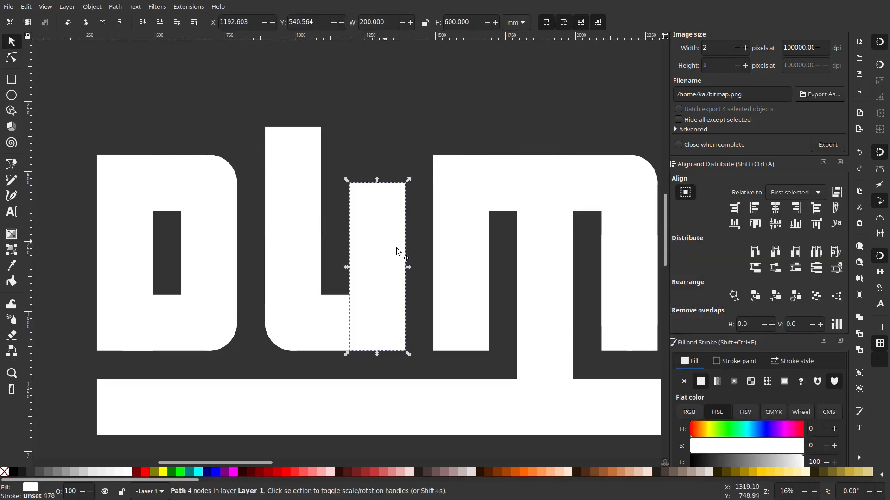
Try moving the U's base bar and reshaping its tall left stem, and undo the changes.
{"action": "left_click", "coordinate": [305, 163]}
{"action": "left_click", "coordinate": [308, 330]}
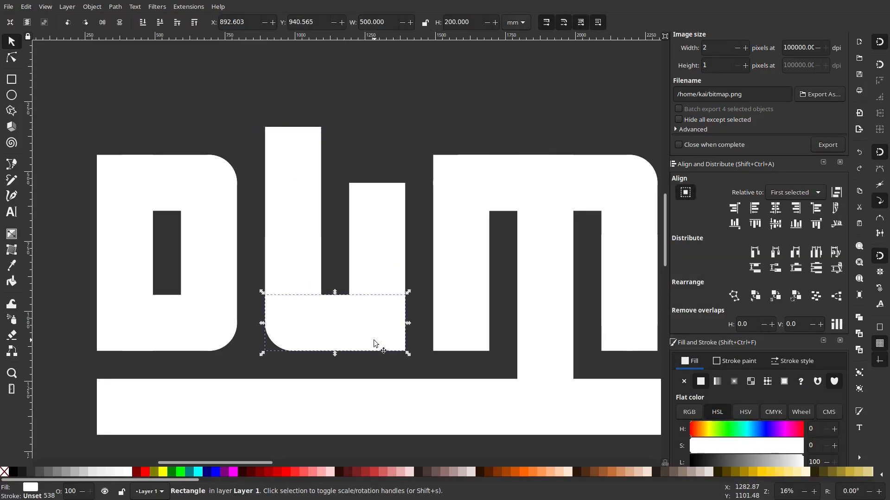
{"action": "left_click_drag", "start_coordinate": [321, 328], "coordinate": [364, 241]}
{"action": "key", "text": "ctrl+z"}
{"action": "left_click", "coordinate": [377, 258]}
{"action": "key", "text": "ctrl+z"}
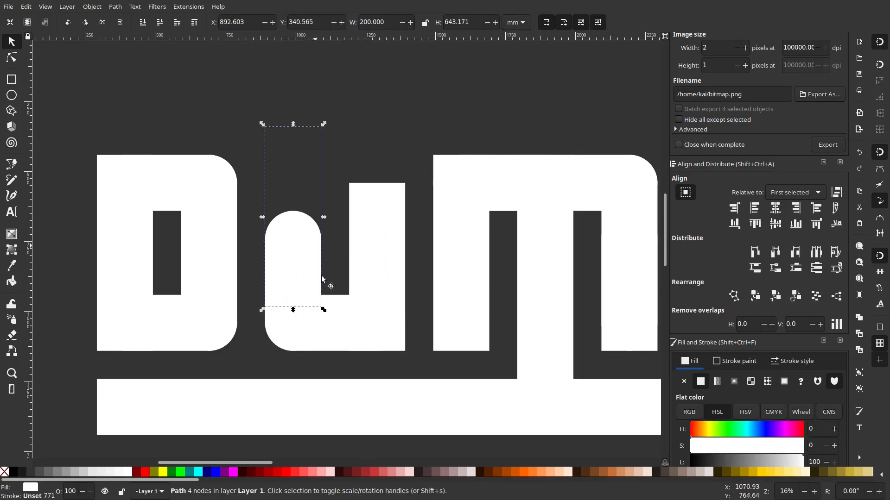
{"action": "left_click_drag", "start_coordinate": [293, 310], "coordinate": [403, 301]}
{"action": "key", "text": "ctrl+z"}
{"action": "key", "text": "ctrl+z"}
Draw a rounded rectangle about 663 by 269 mm over the U's base and subtract it from the tall left stem.
{"action": "key", "text": "r"}
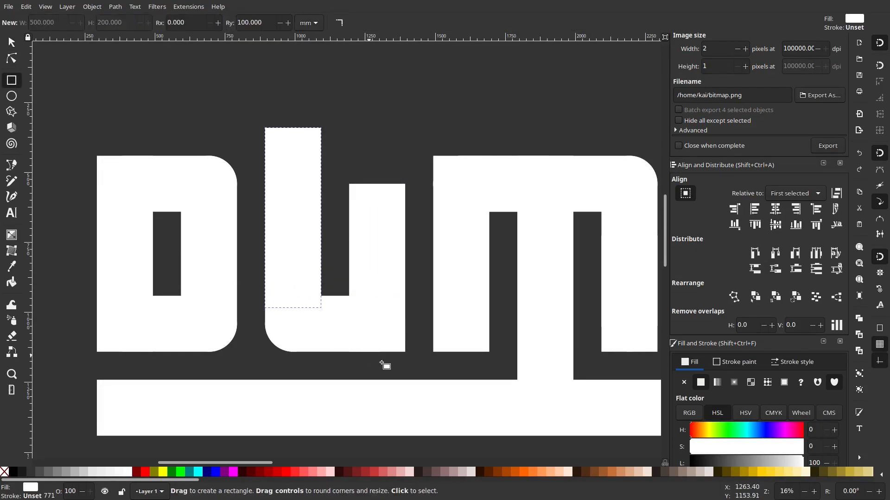
{"action": "left_click_drag", "start_coordinate": [423, 372], "coordinate": [237, 295]}
{"action": "key", "text": "s"}
{"action": "left_click", "coordinate": [287, 213], "text": "shift"}
{"action": "left_click", "coordinate": [115, 6]}
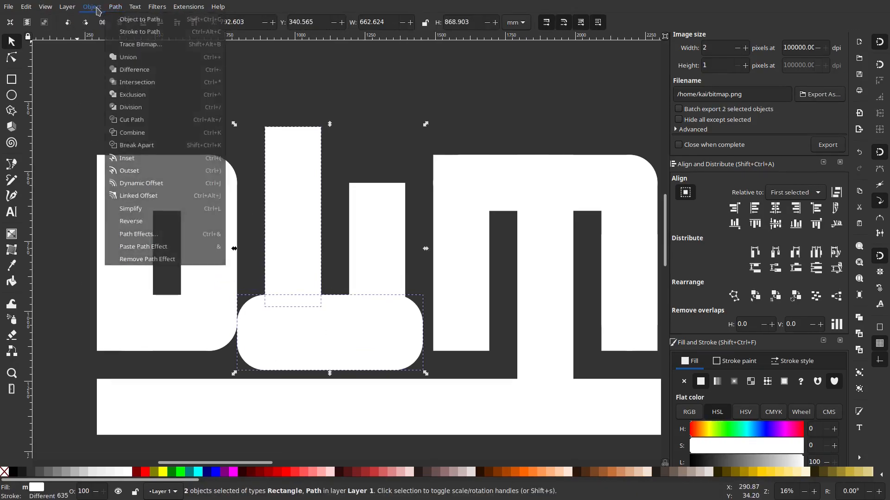
Move the tall left stem to the U's right side, at X 1192.603 mm.
{"action": "left_click_drag", "start_coordinate": [302, 188], "coordinate": [389, 187]}
{"action": "key", "text": "ctrl+z"}
{"action": "left_click_drag", "start_coordinate": [312, 166], "coordinate": [396, 165]}
{"action": "key", "text": "Escape"}
Move the short right stem to the U's left side so the two stems swap places.
{"action": "left_click", "coordinate": [387, 239]}
{"action": "left_click", "coordinate": [388, 238]}
{"action": "left_click_drag", "start_coordinate": [377, 211], "coordinate": [335, 206]}
{"action": "key", "text": "ctrl+z"}
{"action": "left_click_drag", "start_coordinate": [364, 172], "coordinate": [334, 174]}
{"action": "key", "text": "ctrl+z"}
{"action": "left_click_drag", "start_coordinate": [389, 250], "coordinate": [303, 246]}
{"action": "left_click_drag", "start_coordinate": [352, 232], "coordinate": [391, 229]}
Try stretching the U's tall right stem downward to a height of about 1010 mm.
{"action": "left_click_drag", "start_coordinate": [377, 298], "coordinate": [377, 410]}
{"action": "key", "text": "Escape"}
{"action": "scroll", "coordinate": [445, 283], "scroll_direction": "down", "scroll_amount": 8}
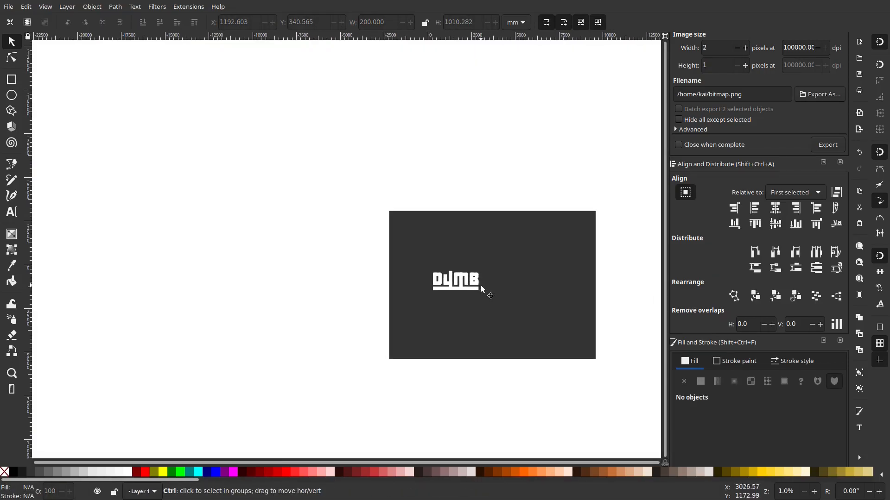
{"action": "scroll", "coordinate": [465, 289], "scroll_direction": "up", "scroll_amount": 6}
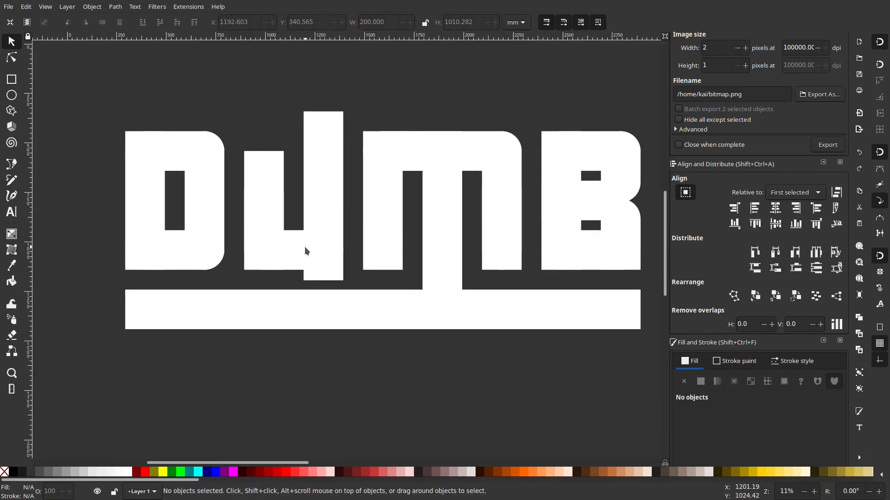
{"action": "scroll", "coordinate": [304, 250], "scroll_direction": "up", "scroll_amount": 3}
{"action": "scroll", "coordinate": [210, 197], "scroll_direction": "down", "scroll_amount": 7}
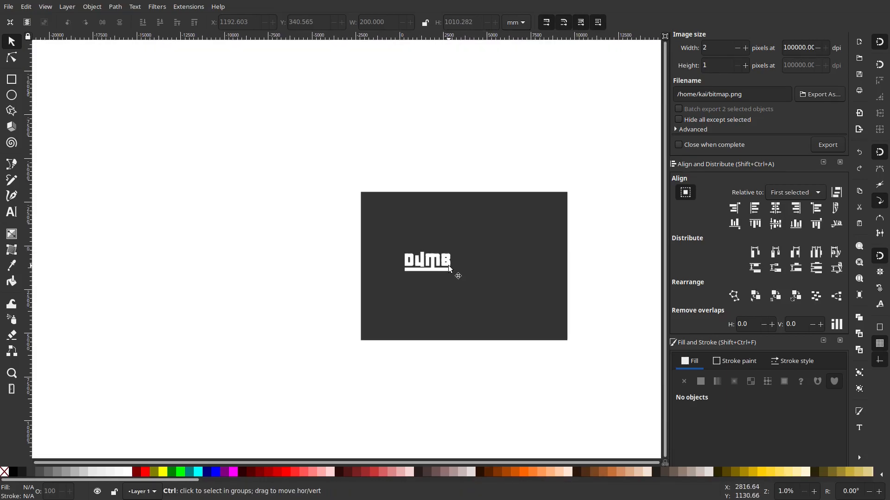
Square off the base of the U's tall right stem with a 200 by 200 mm block at Y 940.565 mm.
{"action": "scroll", "coordinate": [448, 265], "scroll_direction": "up", "scroll_amount": 3}
{"action": "scroll", "coordinate": [323, 269], "scroll_direction": "up", "scroll_amount": 4}
{"action": "left_click_drag", "start_coordinate": [321, 184], "coordinate": [421, 258]}
{"action": "right_click", "coordinate": [418, 209]}
{"action": "left_click", "coordinate": [446, 278]}
{"action": "left_click_drag", "start_coordinate": [418, 76], "coordinate": [419, 272]}
{"action": "left_click", "coordinate": [468, 202]}
{"action": "scroll", "coordinate": [467, 200], "scroll_direction": "down", "scroll_amount": 5}
{"action": "scroll", "coordinate": [522, 177], "scroll_direction": "down", "scroll_amount": 1}
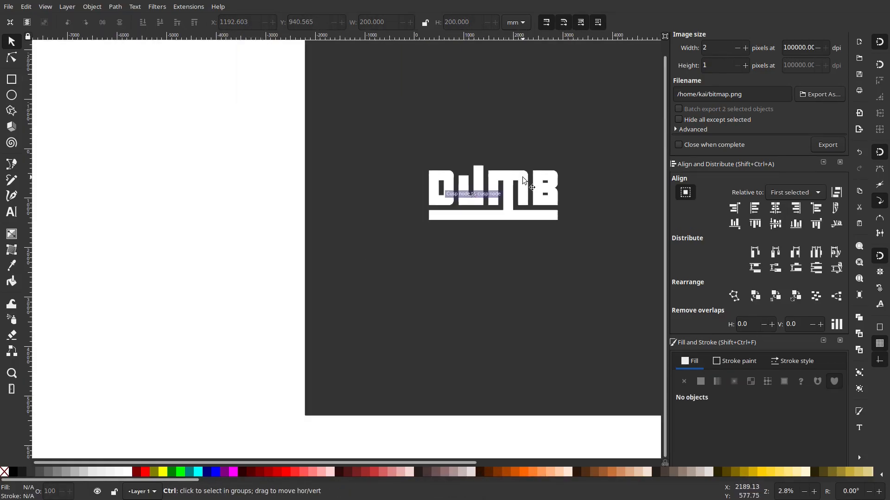
Extend the block at the base of the U's right stem upward to a height of about 283 mm.
{"action": "left_click_drag", "start_coordinate": [522, 176], "coordinate": [418, 185]}
{"action": "scroll", "coordinate": [388, 202], "scroll_direction": "up", "scroll_amount": 3}
{"action": "left_click", "coordinate": [394, 251]}
{"action": "left_click_drag", "start_coordinate": [395, 244], "coordinate": [391, 226]}
{"action": "left_click", "coordinate": [479, 139]}
{"action": "scroll", "coordinate": [554, 248], "scroll_direction": "down", "scroll_amount": 3}
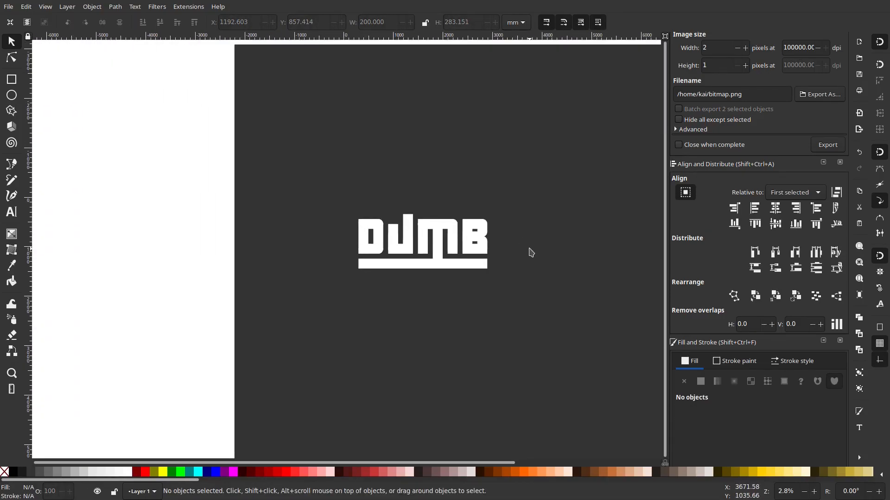
{"action": "scroll", "coordinate": [510, 252], "scroll_direction": "down", "scroll_amount": 2}
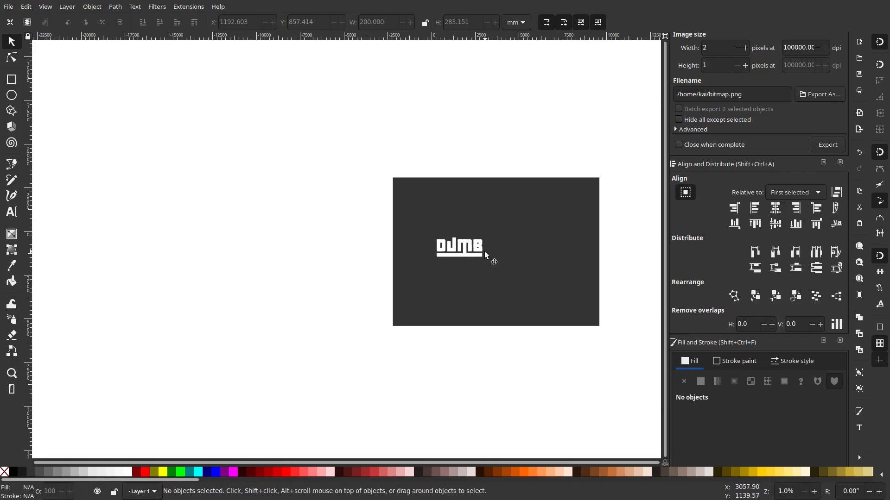
Try a 100 by 200 mm rounded rectangle between the tops of the D and the U, and delete it.
{"action": "scroll", "coordinate": [424, 230], "scroll_direction": "up", "scroll_amount": 5}
{"action": "scroll", "coordinate": [425, 231], "scroll_direction": "right", "scroll_amount": 5}
{"action": "scroll", "coordinate": [421, 280], "scroll_direction": "up", "scroll_amount": 3}
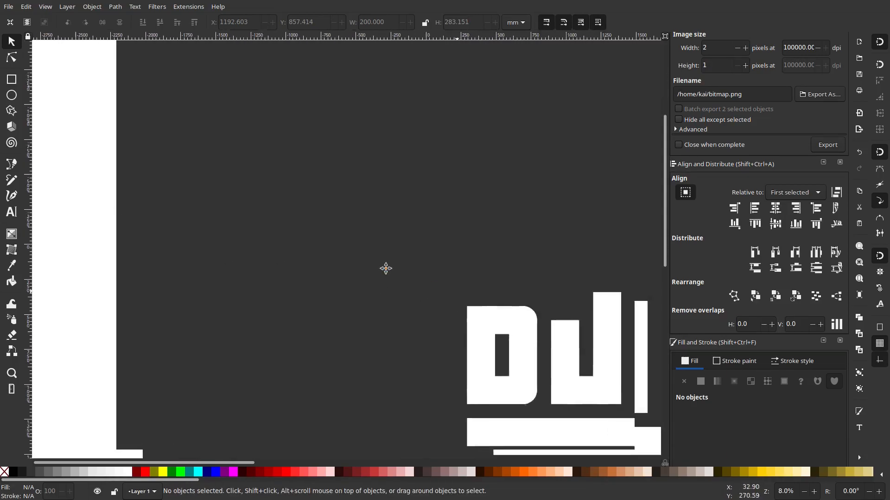
{"action": "scroll", "coordinate": [356, 277], "scroll_direction": "down", "scroll_amount": 1}
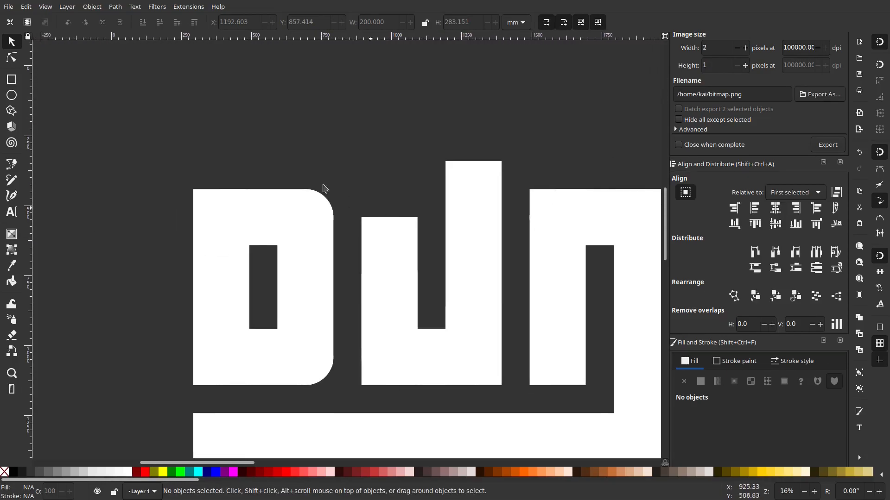
{"action": "left_click", "coordinate": [12, 80]}
{"action": "left_click_drag", "start_coordinate": [333, 190], "coordinate": [362, 246]}
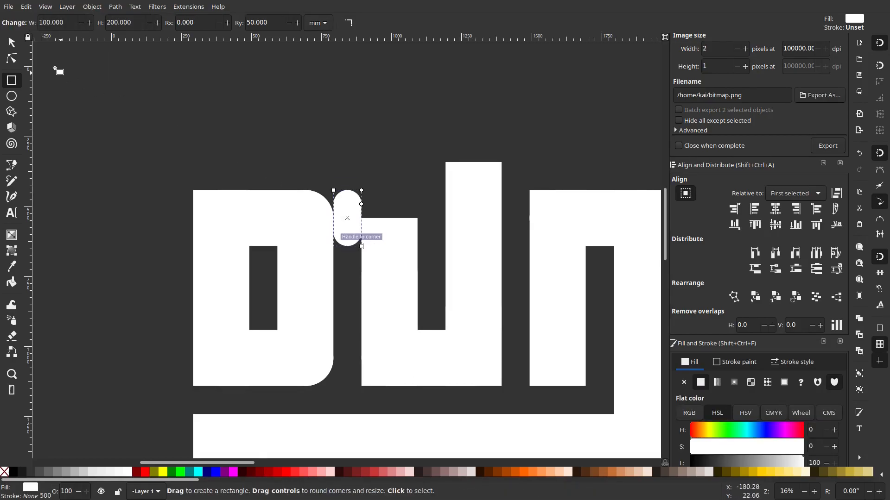
{"action": "key", "text": "s"}
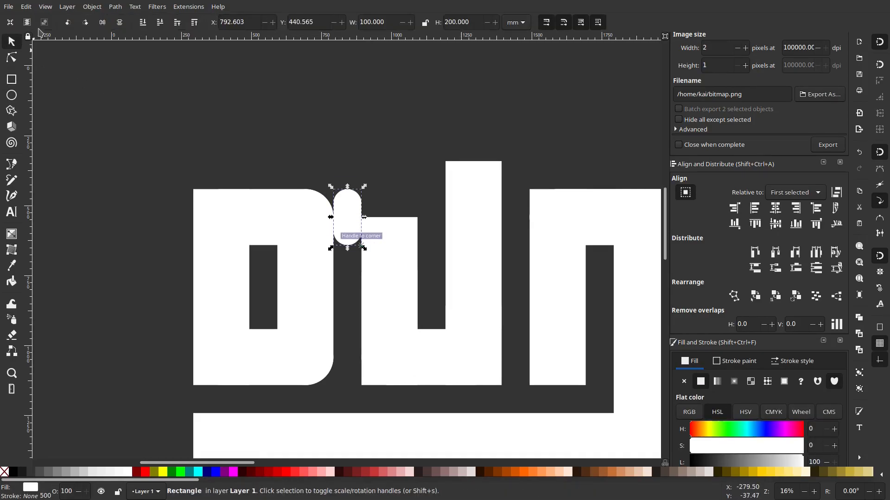
{"action": "left_click", "coordinate": [103, 22]}
{"action": "left_click_drag", "start_coordinate": [346, 216], "coordinate": [367, 205]}
{"action": "left_click", "coordinate": [318, 213]}
{"action": "left_click", "coordinate": [345, 207]}
{"action": "key", "text": "Delete"}
Inspect the base of the U's right stem, the B's lower piece and the whole lettering at different zoom levels.
{"action": "left_click_drag", "start_coordinate": [344, 218], "coordinate": [153, 185]}
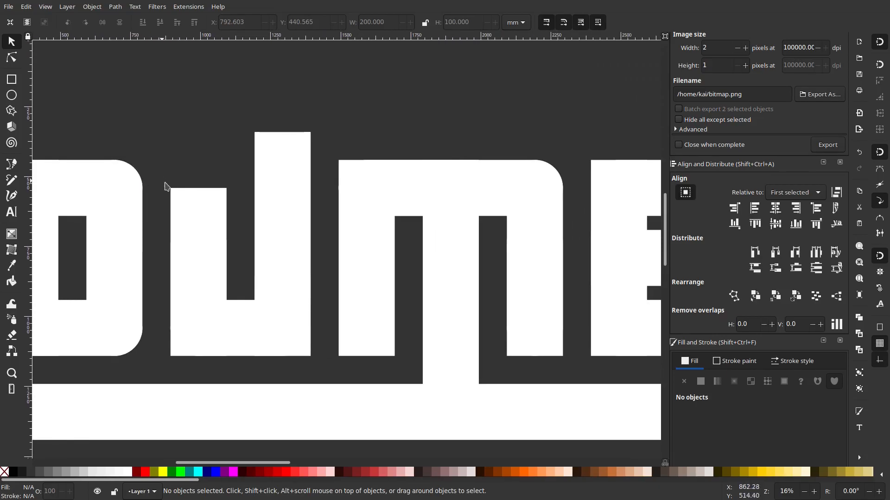
{"action": "left_click", "coordinate": [288, 324]}
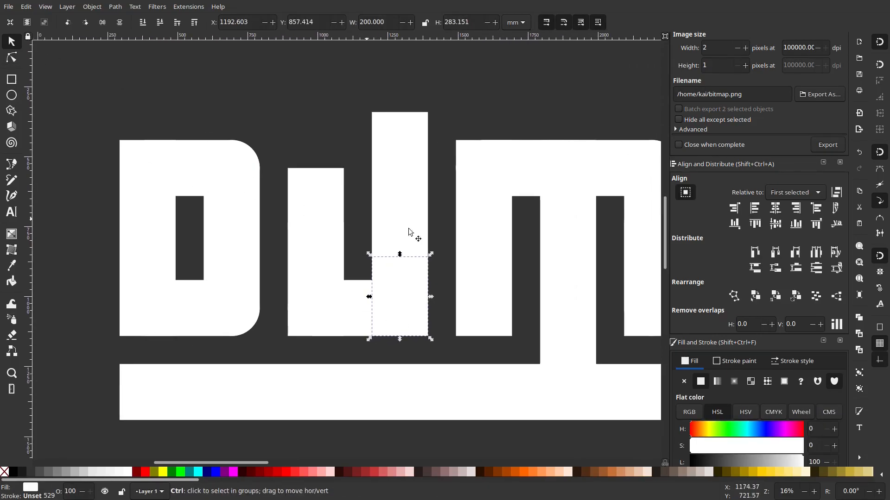
{"action": "scroll", "coordinate": [422, 229], "scroll_direction": "down", "scroll_amount": 4}
{"action": "left_click", "coordinate": [472, 152]}
{"action": "left_click_drag", "start_coordinate": [477, 196], "coordinate": [417, 181]}
{"action": "scroll", "coordinate": [414, 228], "scroll_direction": "up", "scroll_amount": 2}
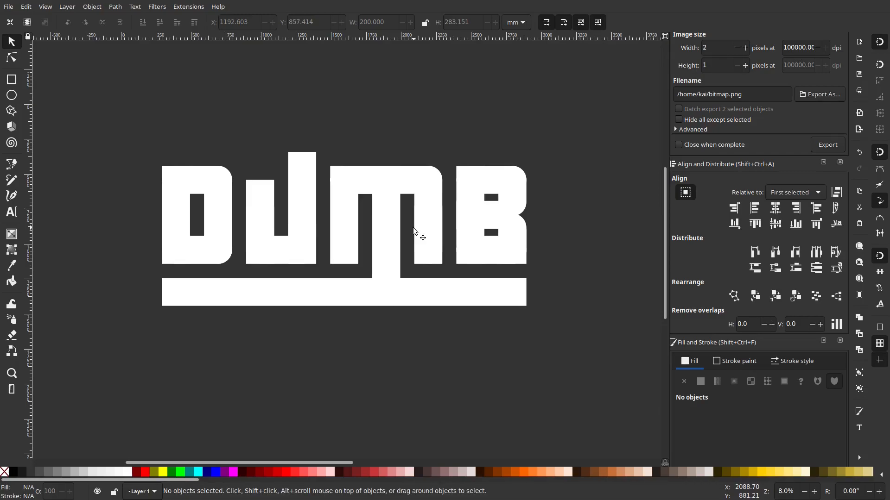
{"action": "left_click", "coordinate": [516, 240]}
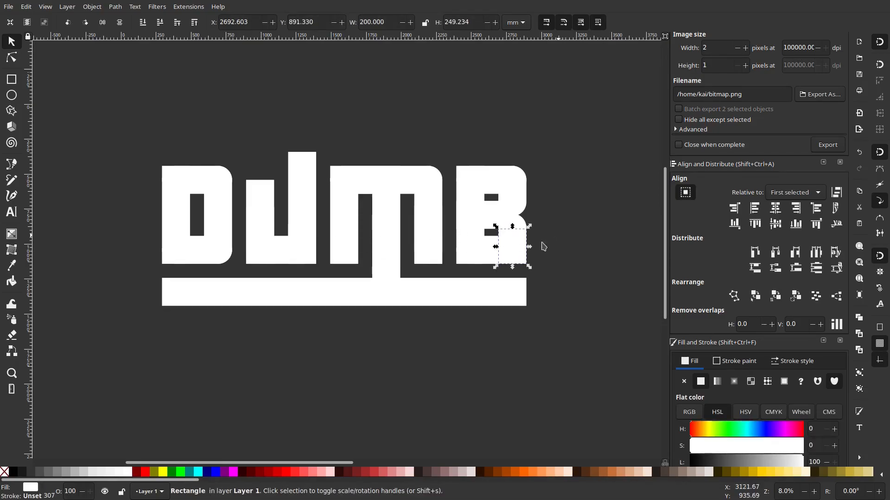
{"action": "scroll", "coordinate": [538, 261], "scroll_direction": "up", "scroll_amount": 2}
{"action": "left_click", "coordinate": [560, 193]}
{"action": "scroll", "coordinate": [565, 199], "scroll_direction": "down", "scroll_amount": 7}
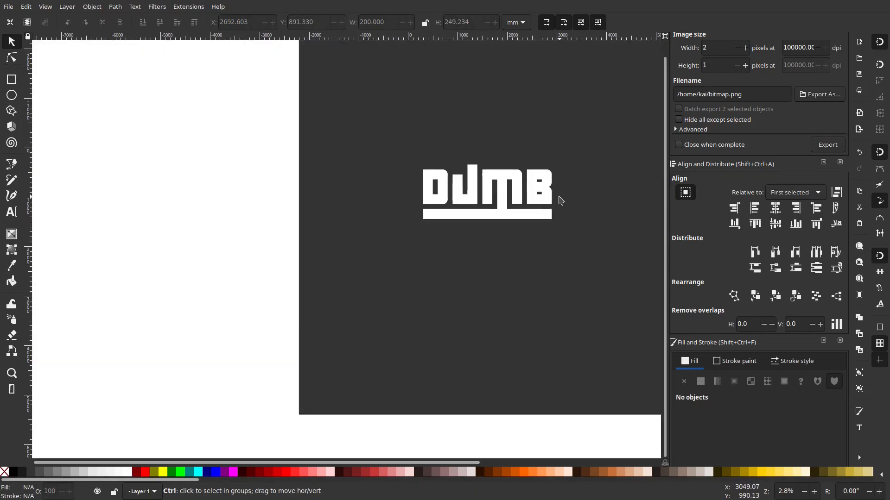
Square off the rounded lower corner of the D's 500 by 200 mm base rectangle.
{"action": "scroll", "coordinate": [570, 204], "scroll_direction": "up", "scroll_amount": 1}
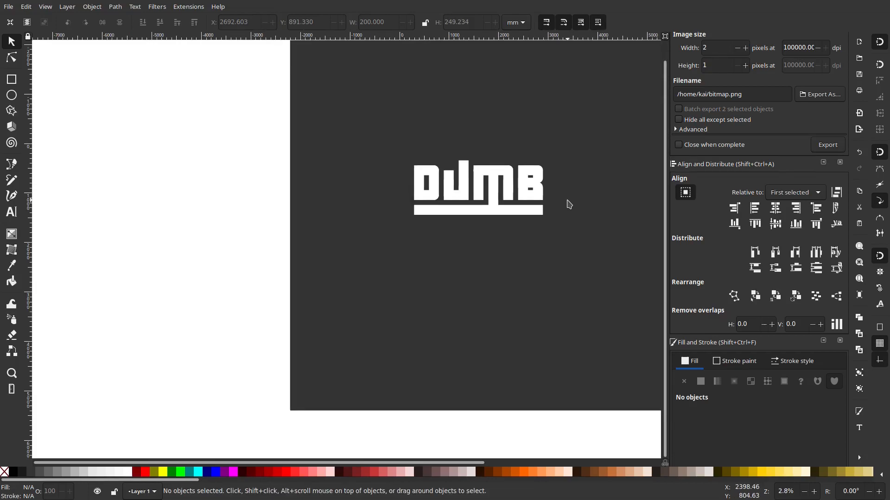
{"action": "scroll", "coordinate": [492, 194], "scroll_direction": "up", "scroll_amount": 3}
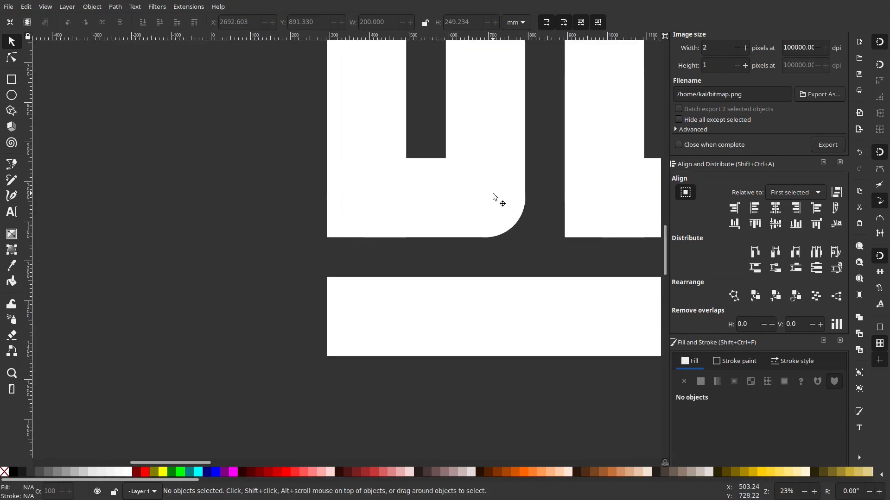
{"action": "left_click", "coordinate": [492, 195]}
{"action": "scroll", "coordinate": [492, 195], "scroll_direction": "up", "scroll_amount": 1}
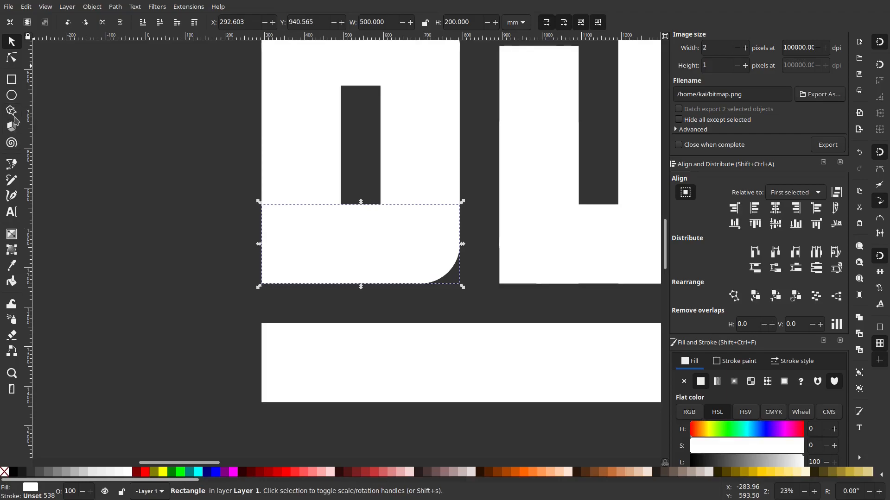
{"action": "key", "text": "n"}
{"action": "left_click_drag", "start_coordinate": [462, 245], "coordinate": [391, 191]}
{"action": "key", "text": "s"}
{"action": "scroll", "coordinate": [215, 187], "scroll_direction": "down", "scroll_amount": 1}
{"action": "scroll", "coordinate": [215, 188], "scroll_direction": "down", "scroll_amount": 3}
{"action": "key", "text": "Escape"}
{"action": "scroll", "coordinate": [382, 204], "scroll_direction": "down", "scroll_amount": 4}
{"action": "scroll", "coordinate": [371, 204], "scroll_direction": "up", "scroll_amount": 4}
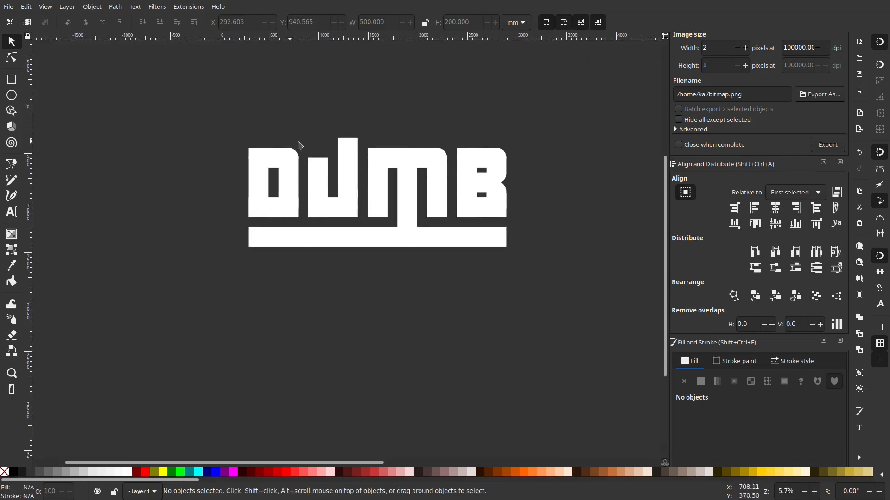
Select all five pieces of the U and try an orange fill, #FF6600.
{"action": "left_click_drag", "start_coordinate": [309, 145], "coordinate": [327, 157]}
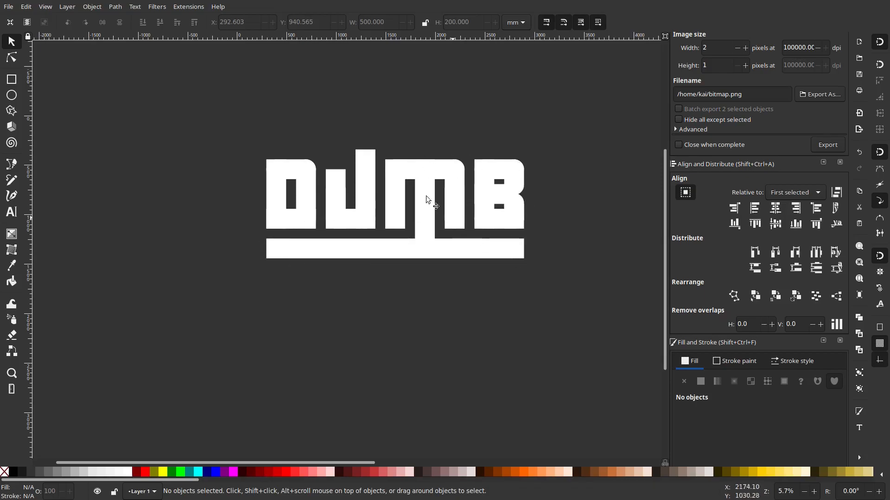
{"action": "left_click", "coordinate": [414, 175]}
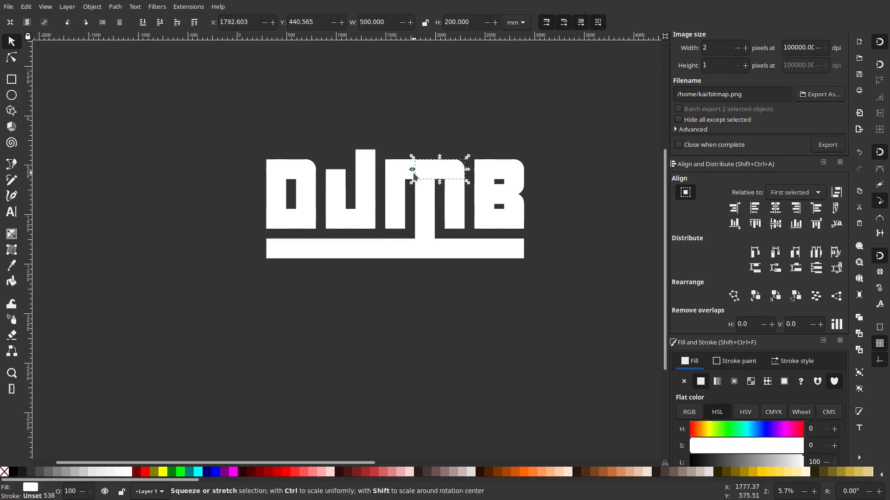
{"action": "left_click", "coordinate": [363, 191]}
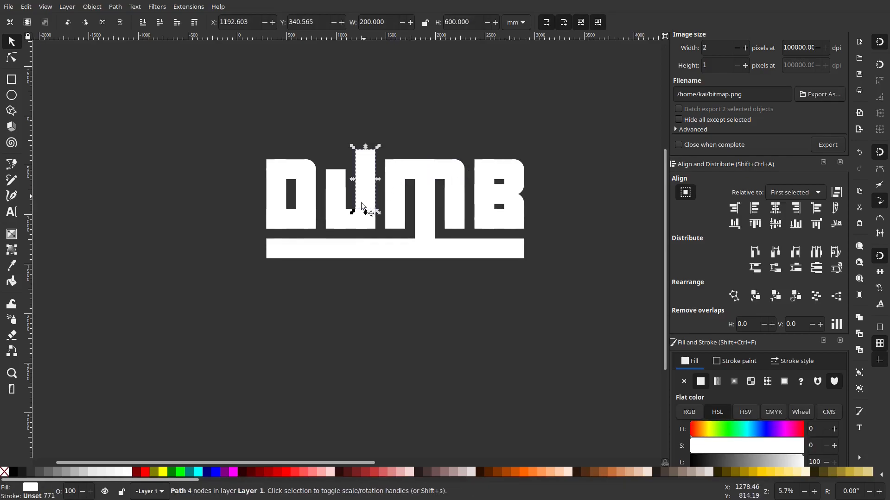
{"action": "left_click", "coordinate": [354, 225], "text": "shift"}
{"action": "left_click", "coordinate": [335, 197], "text": "shift"}
{"action": "left_click", "coordinate": [348, 219], "text": "shift"}
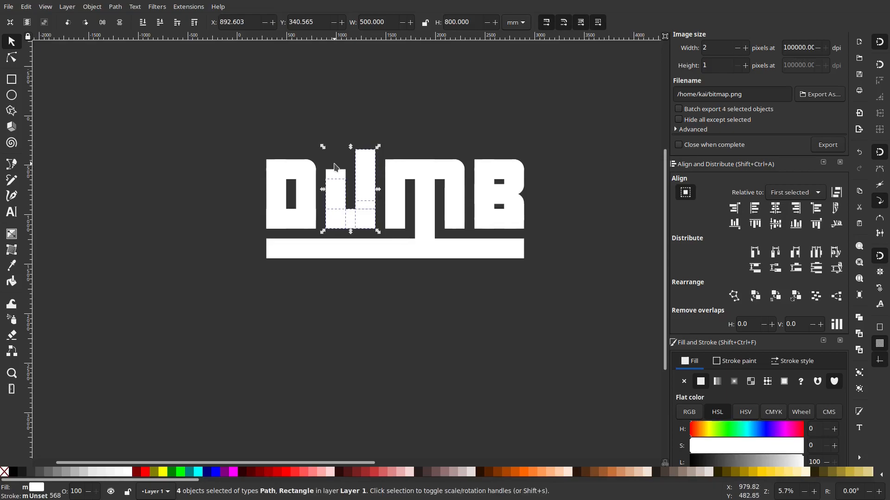
{"action": "scroll", "coordinate": [341, 180], "scroll_direction": "up", "scroll_amount": 2}
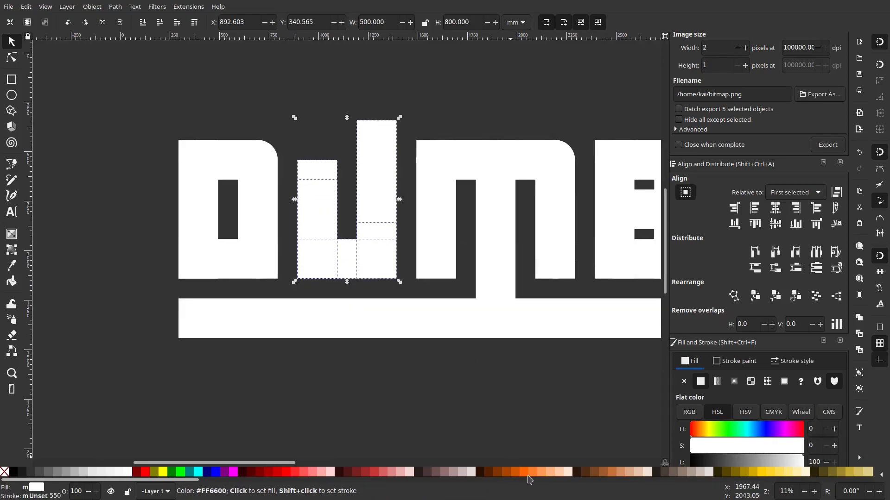
{"action": "left_click", "coordinate": [527, 473]}
{"action": "scroll", "coordinate": [540, 366], "scroll_direction": "down", "scroll_amount": 2}
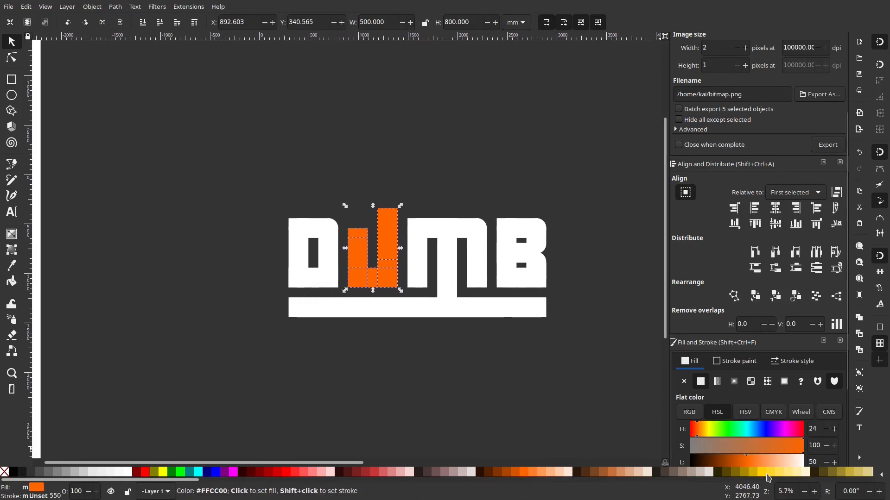
Try yellow #FFCC00, bright green and crimson fills on the pieces of the U.
{"action": "left_click", "coordinate": [760, 472]}
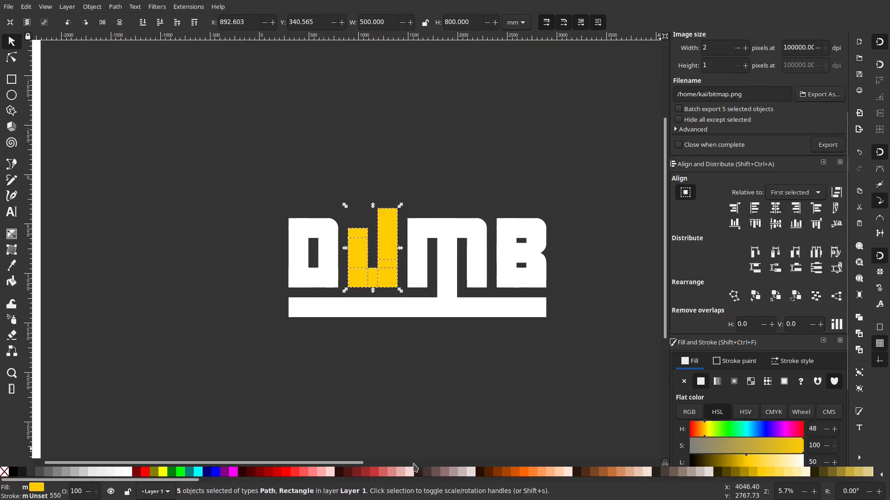
{"action": "scroll", "coordinate": [184, 480], "scroll_direction": "down", "scroll_amount": 10}
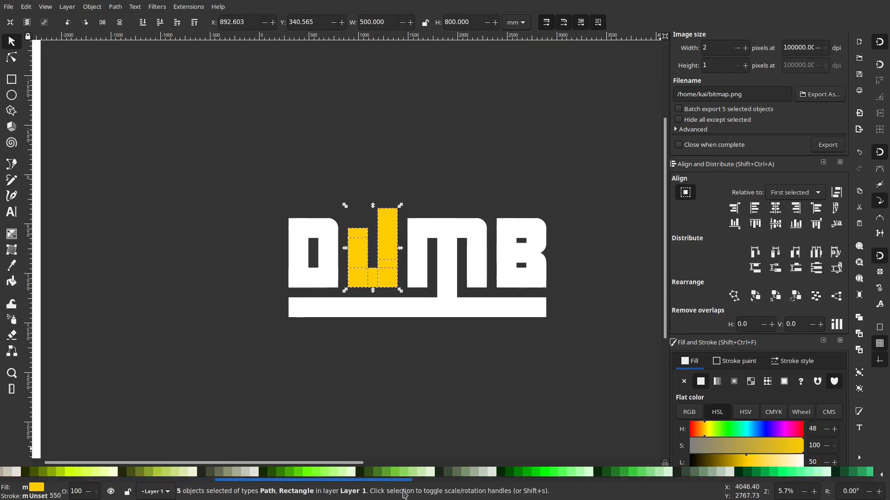
{"action": "left_click", "coordinate": [352, 472]}
{"action": "scroll", "coordinate": [456, 486], "scroll_direction": "down", "scroll_amount": 2}
{"action": "scroll", "coordinate": [666, 486], "scroll_direction": "down", "scroll_amount": 5}
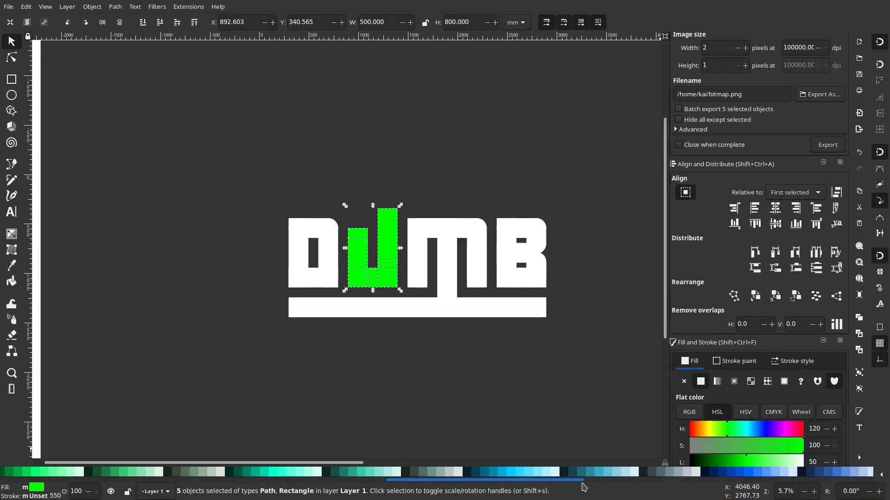
{"action": "scroll", "coordinate": [666, 491], "scroll_direction": "down", "scroll_amount": 8}
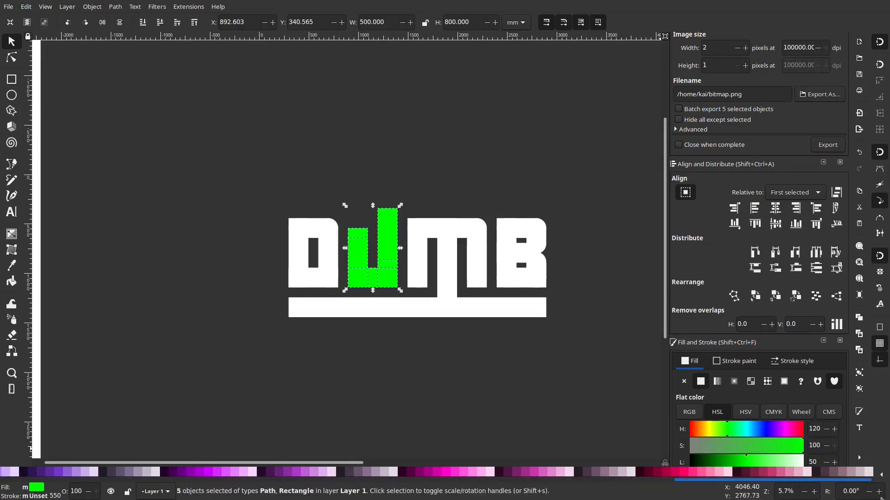
{"action": "left_click", "coordinate": [674, 472]}
{"action": "left_click", "coordinate": [575, 428]}
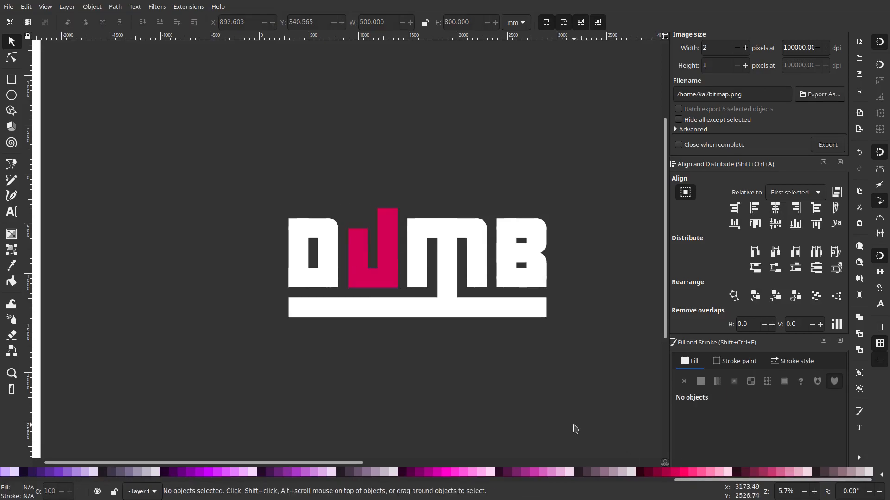
{"action": "scroll", "coordinate": [508, 253], "scroll_direction": "down", "scroll_amount": 8}
{"action": "scroll", "coordinate": [502, 240], "scroll_direction": "up", "scroll_amount": 5}
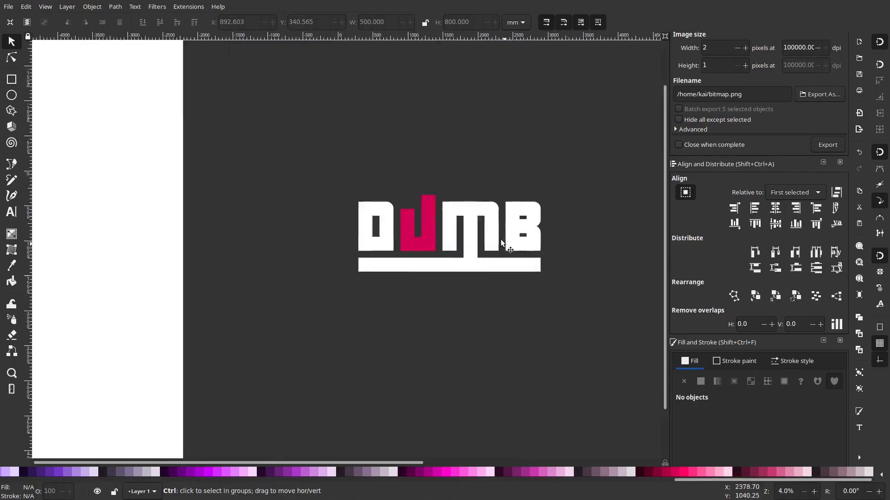
Fill all pieces of the U with a soft pinkish red at hue 350, saturation 64 and lightness 57.
{"action": "left_click_drag", "start_coordinate": [407, 125], "coordinate": [314, 273]}
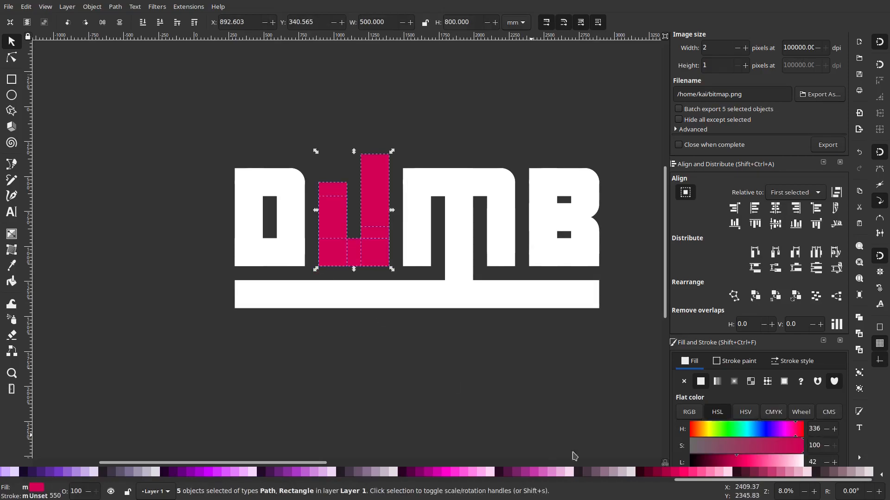
{"action": "left_click", "coordinate": [304, 472]}
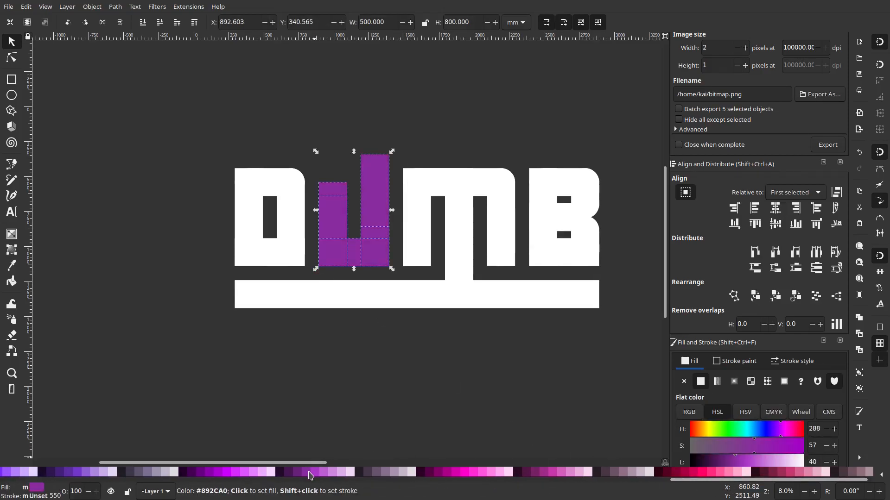
{"action": "left_click_drag", "start_coordinate": [705, 481], "coordinate": [14, 470]}
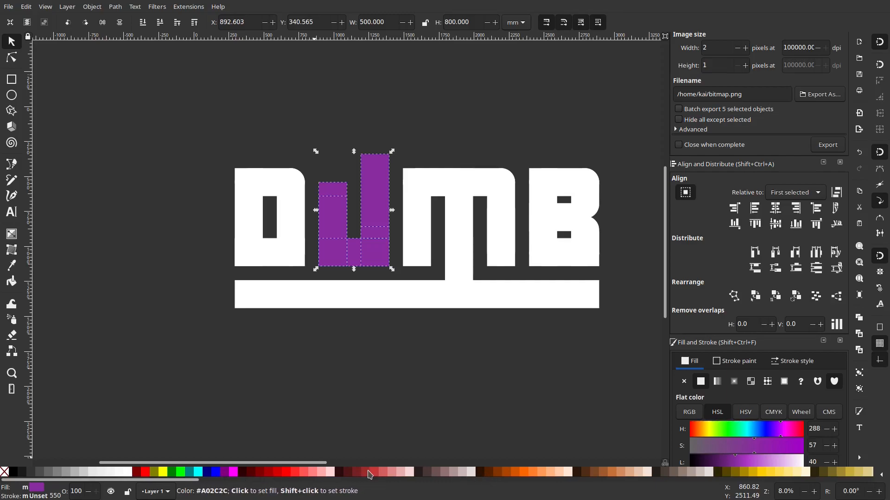
{"action": "left_click", "coordinate": [377, 472]}
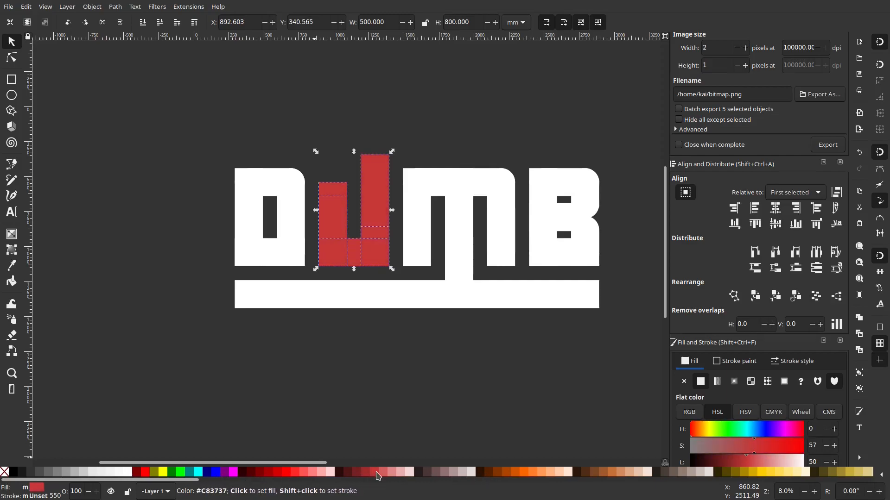
{"action": "left_click", "coordinate": [756, 462]}
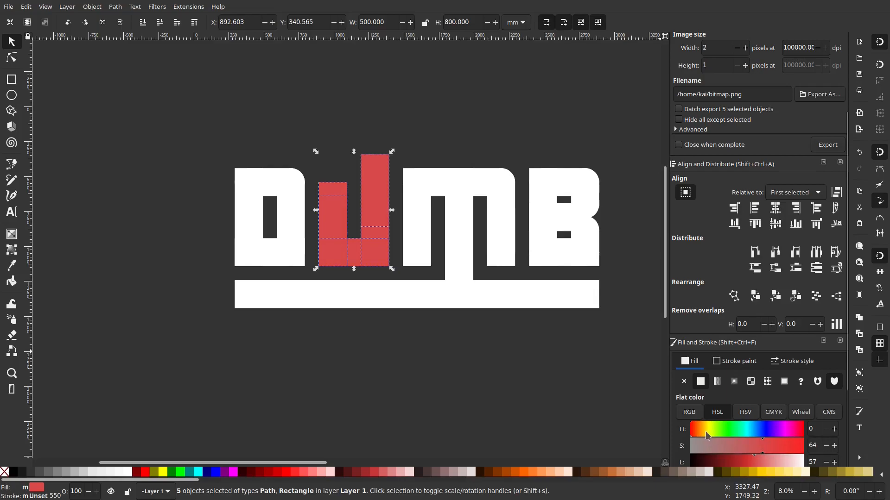
{"action": "left_click", "coordinate": [801, 427]}
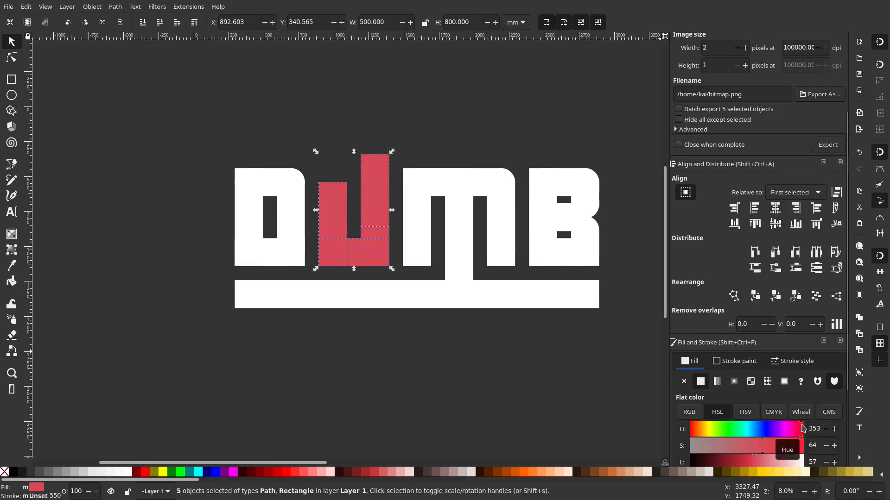
{"action": "left_click", "coordinate": [498, 317]}
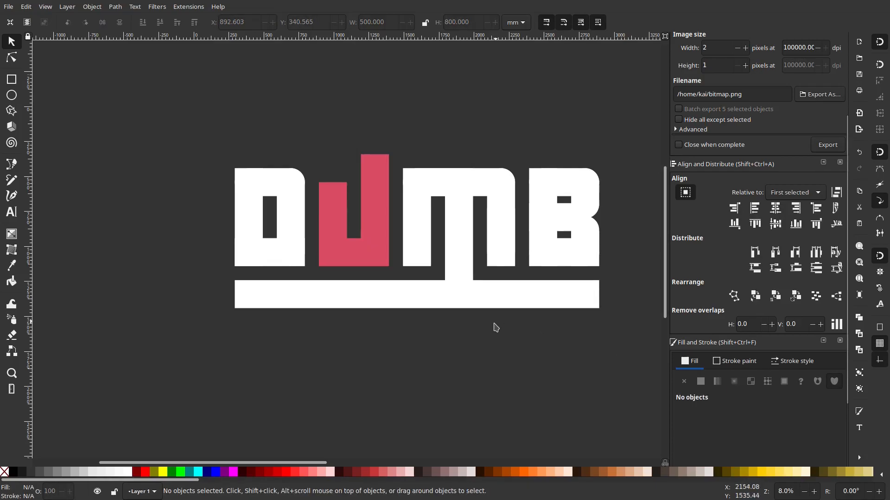
Try lowering the top edge of the U's tall right stem freehand, and undo it.
{"action": "scroll", "coordinate": [495, 325], "scroll_direction": "down", "scroll_amount": 3}
{"action": "scroll", "coordinate": [424, 299], "scroll_direction": "up", "scroll_amount": 3}
{"action": "scroll", "coordinate": [403, 283], "scroll_direction": "up", "scroll_amount": 2}
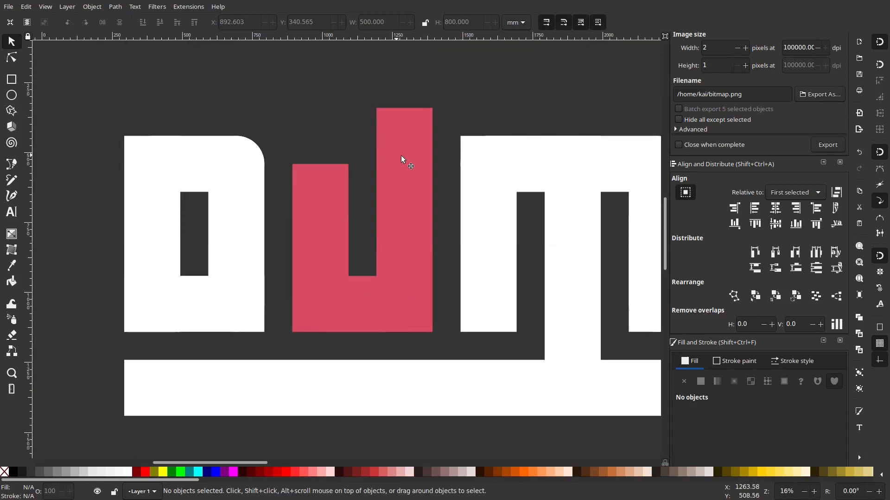
{"action": "scroll", "coordinate": [465, 102], "scroll_direction": "down", "scroll_amount": 6}
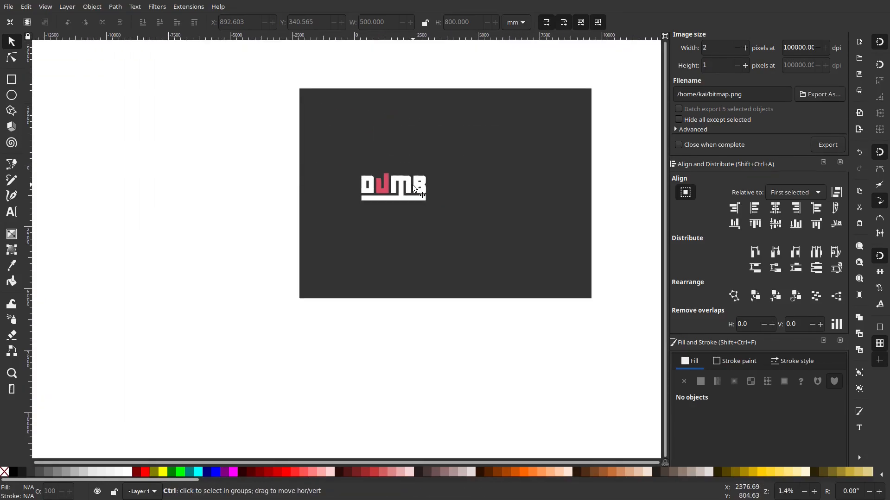
{"action": "scroll", "coordinate": [412, 185], "scroll_direction": "up", "scroll_amount": 4}
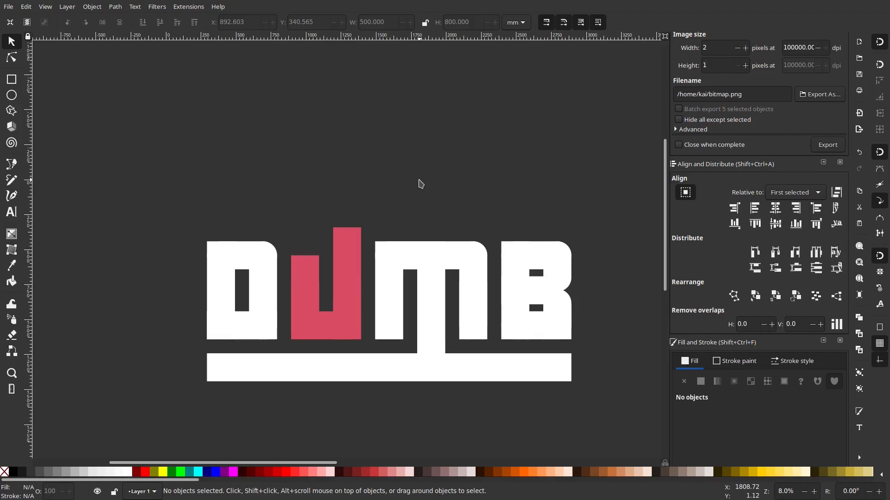
{"action": "left_click", "coordinate": [341, 240]}
{"action": "scroll", "coordinate": [341, 240], "scroll_direction": "up", "scroll_amount": 2}
{"action": "left_click_drag", "start_coordinate": [352, 211], "coordinate": [334, 274]}
{"action": "key", "text": "ctrl+z"}
Subtract a rounded rectangle about 637 mm wide from the top of the U's right stem, leaving it 400 mm high.
{"action": "key", "text": "r"}
{"action": "left_click_drag", "start_coordinate": [241, 273], "coordinate": [419, 187]}
{"action": "key", "text": "s"}
{"action": "left_click", "coordinate": [354, 283], "text": "shift"}
{"action": "left_click", "coordinate": [92, 6]}
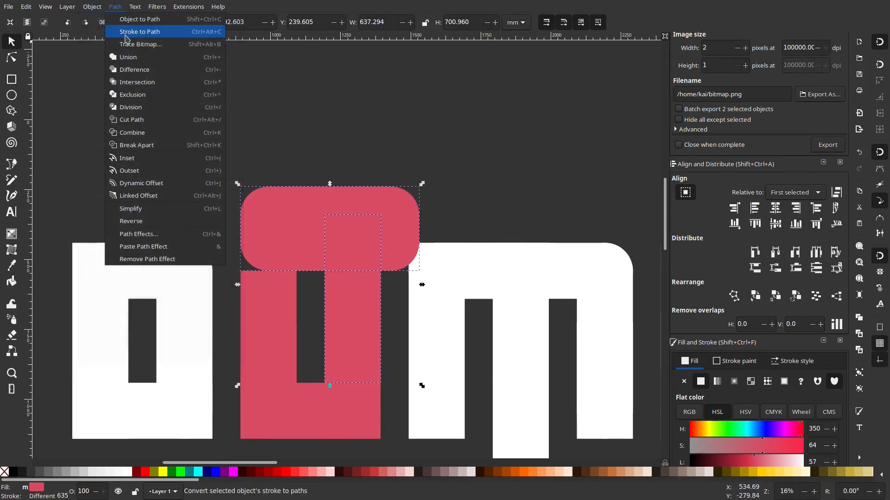
{"action": "left_click", "coordinate": [135, 69]}
{"action": "left_click", "coordinate": [318, 183]}
Subtract a rounded rectangle about 1073 by 291 mm from the U's right stem, trimming it to 300 mm high.
{"action": "scroll", "coordinate": [415, 215], "scroll_direction": "down", "scroll_amount": 7}
{"action": "scroll", "coordinate": [431, 228], "scroll_direction": "up", "scroll_amount": 8}
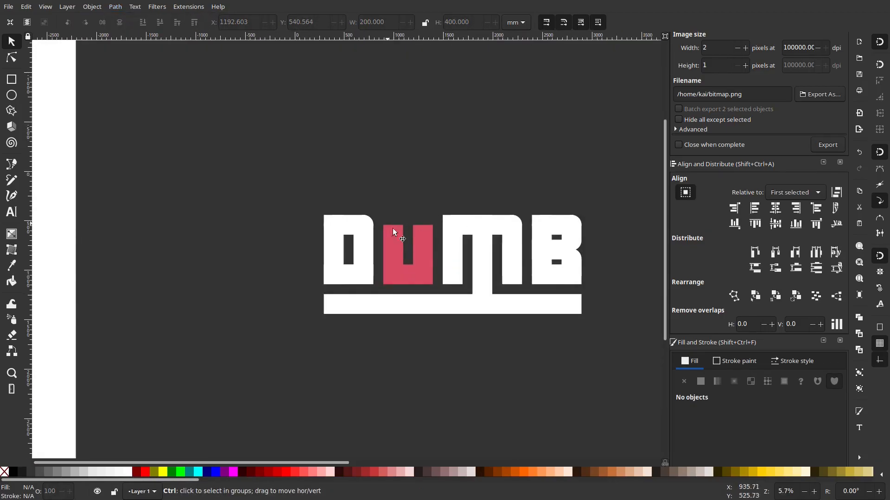
{"action": "left_click", "coordinate": [380, 195]}
{"action": "left_click_drag", "start_coordinate": [362, 171], "coordinate": [375, 184]}
{"action": "left_click", "coordinate": [248, 188]}
{"action": "left_click", "coordinate": [11, 80]}
{"action": "left_click_drag", "start_coordinate": [561, 214], "coordinate": [135, 99]}
{"action": "key", "text": "s"}
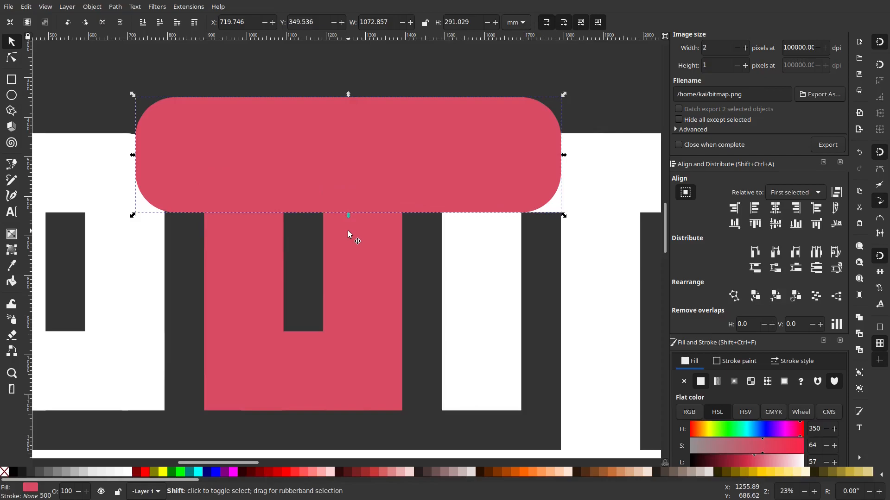
{"action": "left_click", "coordinate": [347, 235], "text": "shift"}
{"action": "right_click", "coordinate": [336, 235]}
{"action": "left_click", "coordinate": [320, 124]}
{"action": "left_click", "coordinate": [152, 7]}
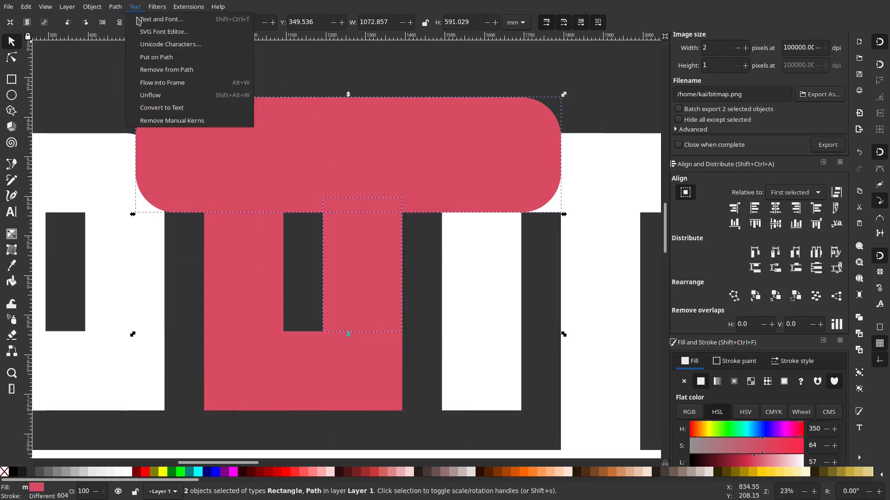
{"action": "left_click", "coordinate": [153, 68]}
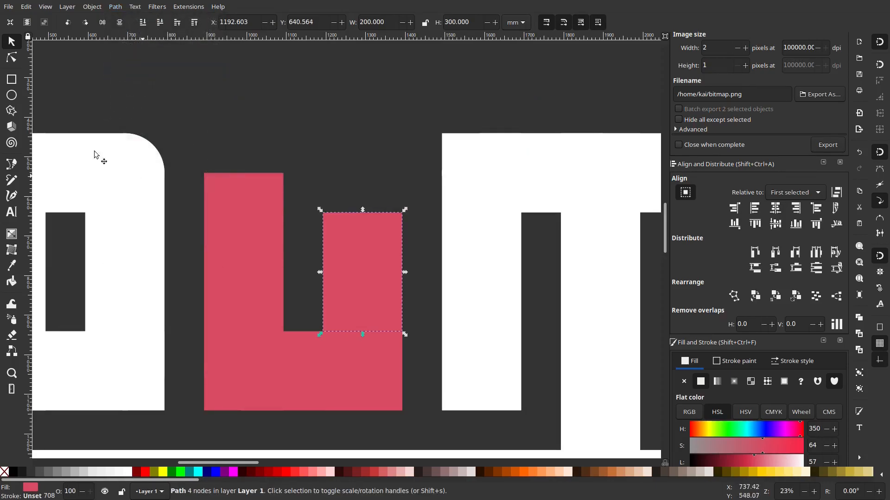
Try to trim the U's left stem to 500 mm by subtracting a rounded rectangle about 1174 by 263 mm.
{"action": "left_click", "coordinate": [11, 79]}
{"action": "left_click_drag", "start_coordinate": [561, 213], "coordinate": [95, 108]}
{"action": "left_click", "coordinate": [12, 45]}
{"action": "left_click", "coordinate": [245, 246], "text": "shift"}
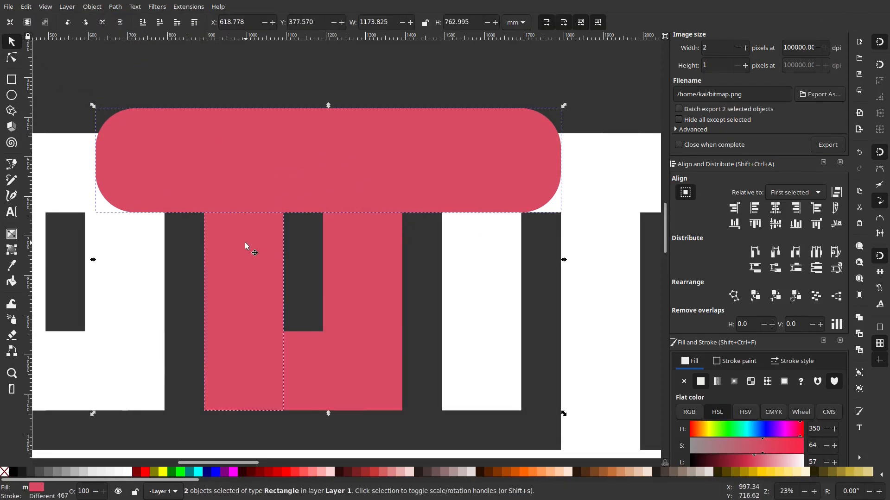
{"action": "left_click", "coordinate": [115, 6]}
{"action": "left_click", "coordinate": [138, 66]}
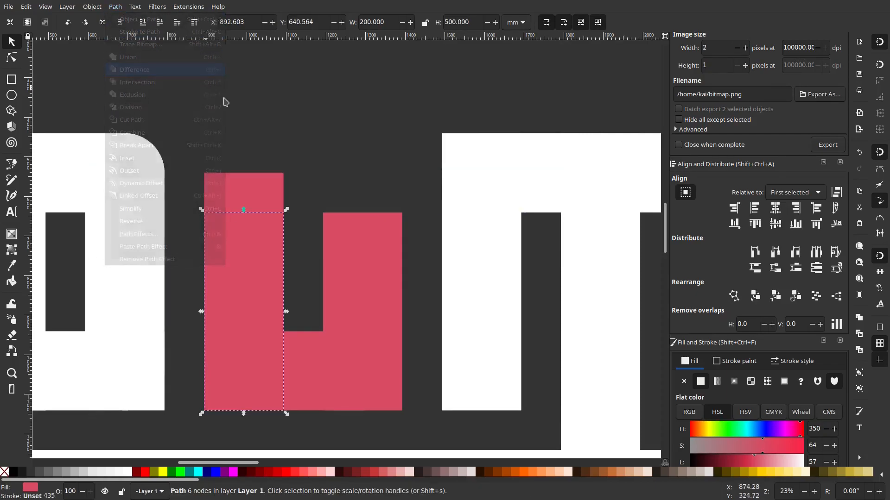
Undo the subtraction on the U's left stem and delete the rounded cutting rectangle.
{"action": "left_click", "coordinate": [281, 142]}
{"action": "left_click", "coordinate": [263, 193]}
{"action": "left_click", "coordinate": [263, 241]}
{"action": "left_click", "coordinate": [253, 190]}
{"action": "key", "text": "Home"}
{"action": "key", "text": "r"}
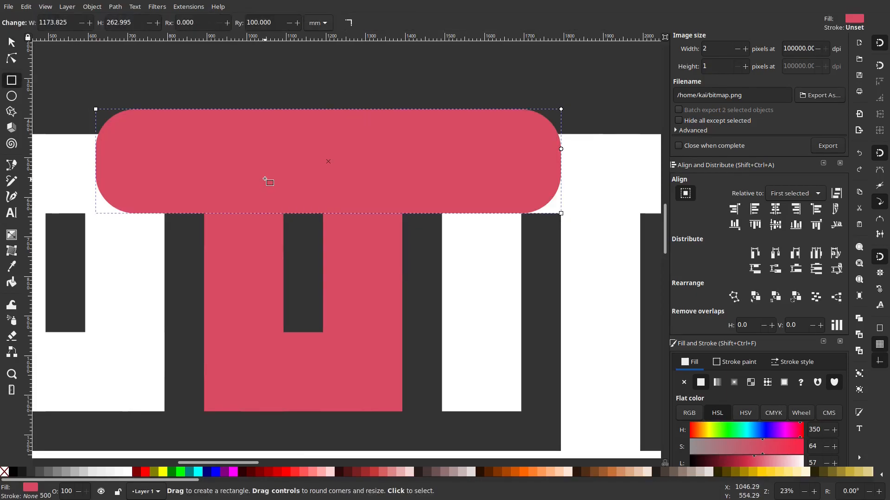
{"action": "key", "text": "Delete"}
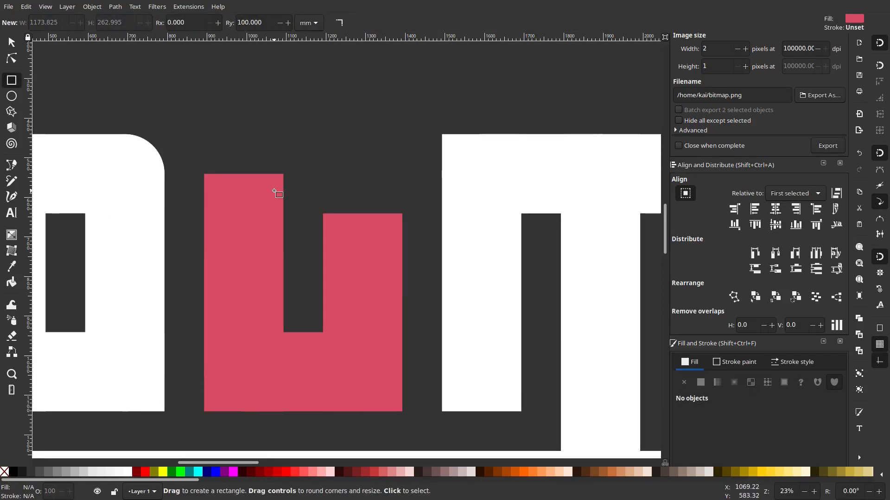
Try to shorten the U's left stem by lowering its top edge.
{"action": "left_click", "coordinate": [5, 44]}
{"action": "left_click", "coordinate": [232, 195]}
{"action": "left_click_drag", "start_coordinate": [286, 172], "coordinate": [284, 216]}
{"action": "key", "text": "ctrl+z"}
{"action": "left_click_drag", "start_coordinate": [244, 171], "coordinate": [252, 232]}
{"action": "key", "text": "Escape"}
{"action": "left_click", "coordinate": [258, 357]}
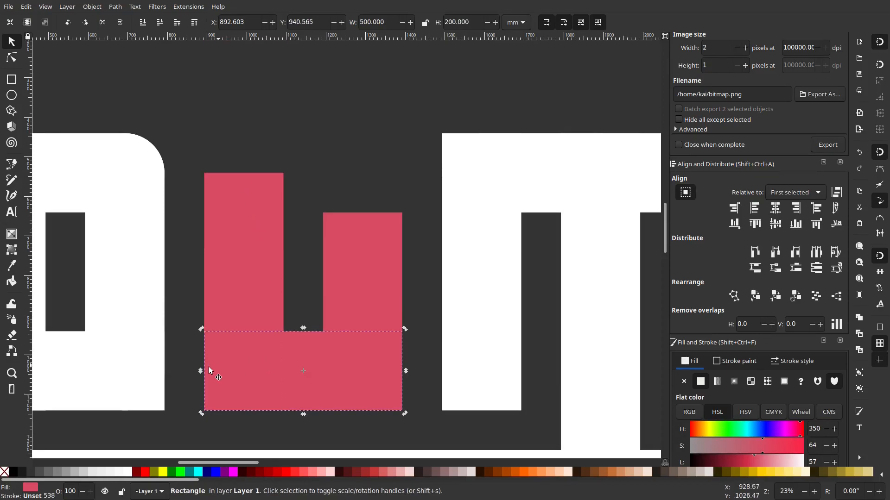
Delete the surplus piece overlapping the U's left stem and keep the path underneath it.
{"action": "key", "text": "Escape"}
{"action": "left_click", "coordinate": [259, 269]}
{"action": "key", "text": "Delete"}
{"action": "left_click", "coordinate": [260, 186]}
{"action": "left_click_drag", "start_coordinate": [243, 171], "coordinate": [411, 215]}
{"action": "left_click_drag", "start_coordinate": [247, 214], "coordinate": [105, 219]}
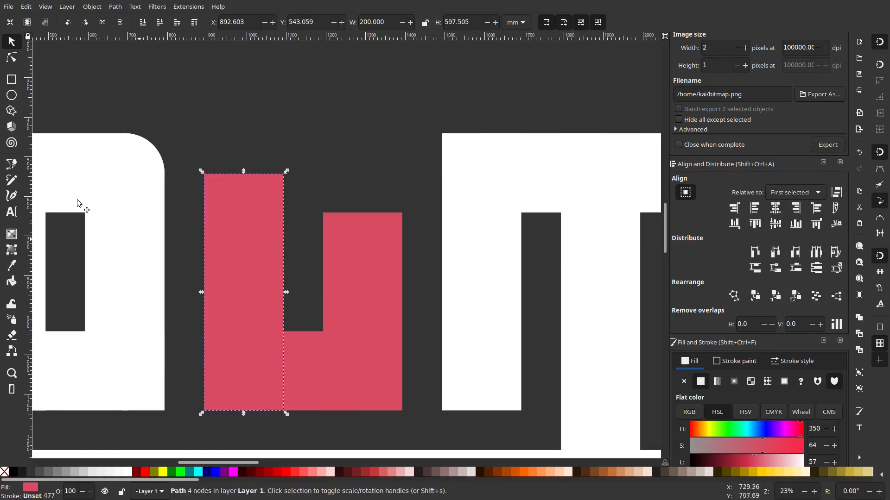
Subtract a rounded rectangle about 1017 by 294 mm from the top of the U's left stem, leaving it 500 mm high.
{"action": "left_click", "coordinate": [12, 80]}
{"action": "mouse_move", "coordinate": [562, 213]}
{"action": "left_mouse_down"}
{"action": "mouse_move", "coordinate": [180, 111]}
{"action": "mouse_move", "coordinate": [157, 96]}
{"action": "left_mouse_up"}
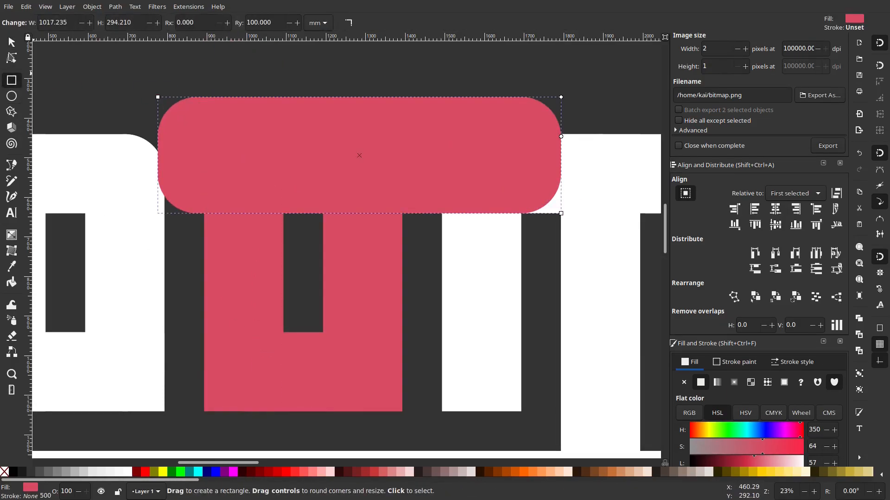
{"action": "key", "text": "s"}
{"action": "left_click", "coordinate": [245, 239], "text": "shift"}
{"action": "left_click", "coordinate": [92, 6]}
{"action": "mouse_move", "coordinate": [116, 7]}
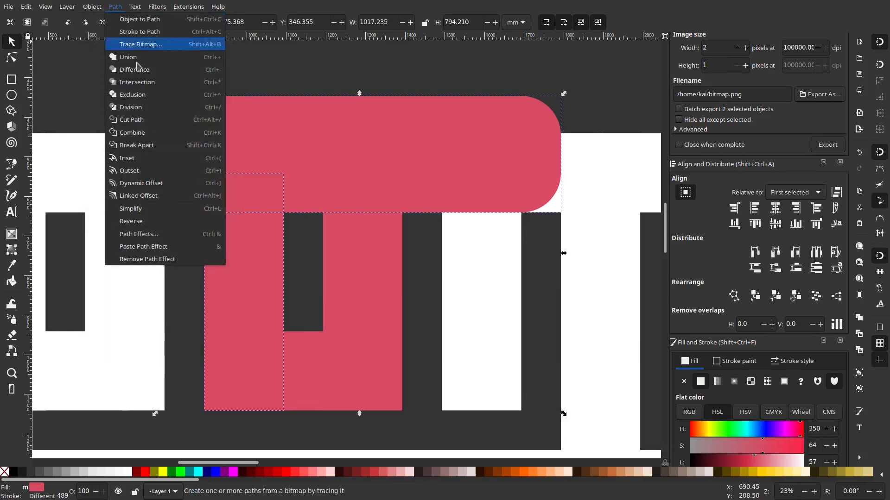
{"action": "left_click", "coordinate": [149, 69]}
{"action": "key", "text": "Escape"}
Examine the whole wordmark at several zoom levels, comparing the U's proportions with the other letters.
{"action": "scroll", "coordinate": [408, 252], "scroll_direction": "down", "scroll_amount": 9}
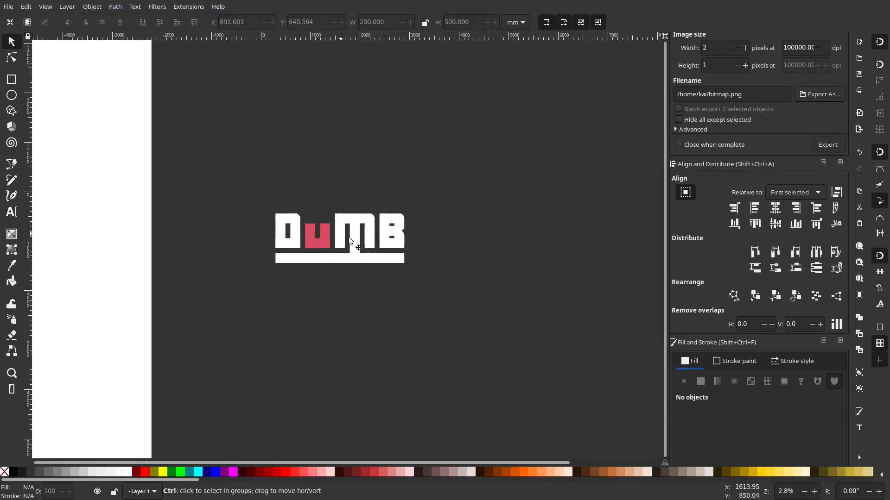
{"action": "scroll", "coordinate": [346, 252], "scroll_direction": "up", "scroll_amount": 4}
{"action": "scroll", "coordinate": [488, 254], "scroll_direction": "down", "scroll_amount": 4}
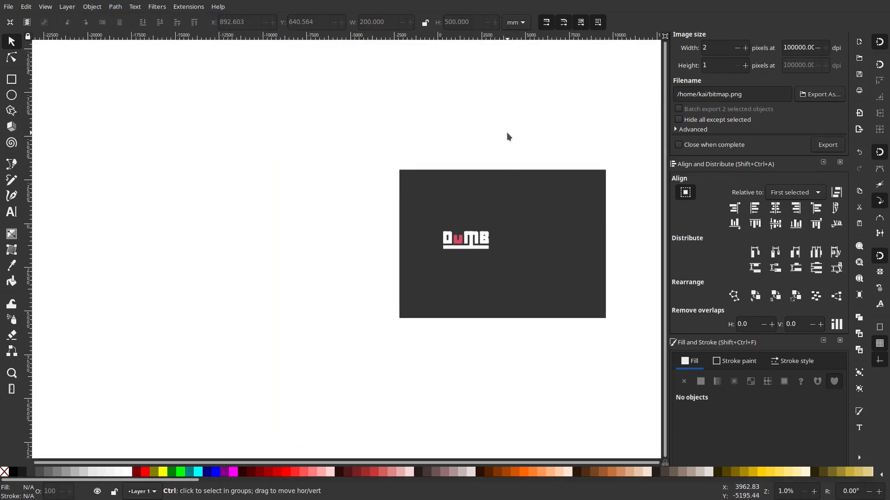
{"action": "scroll", "coordinate": [468, 242], "scroll_direction": "up", "scroll_amount": 7}
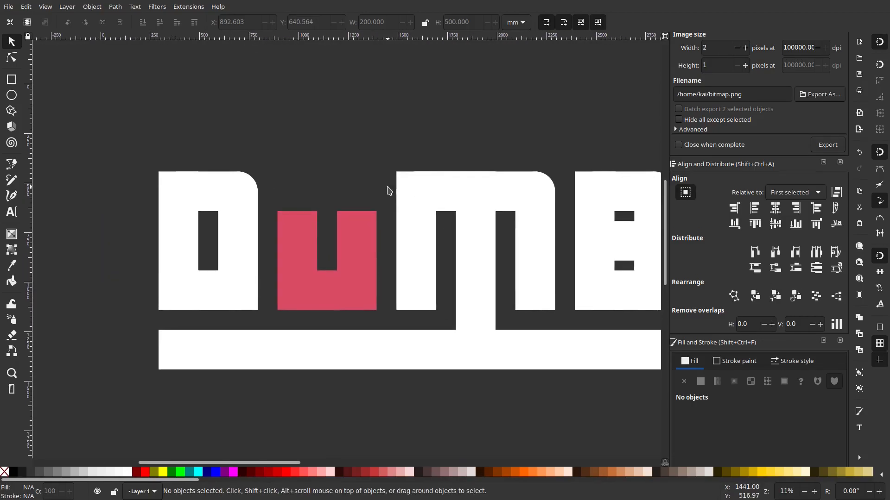
{"action": "scroll", "coordinate": [387, 190], "scroll_direction": "up", "scroll_amount": 1}
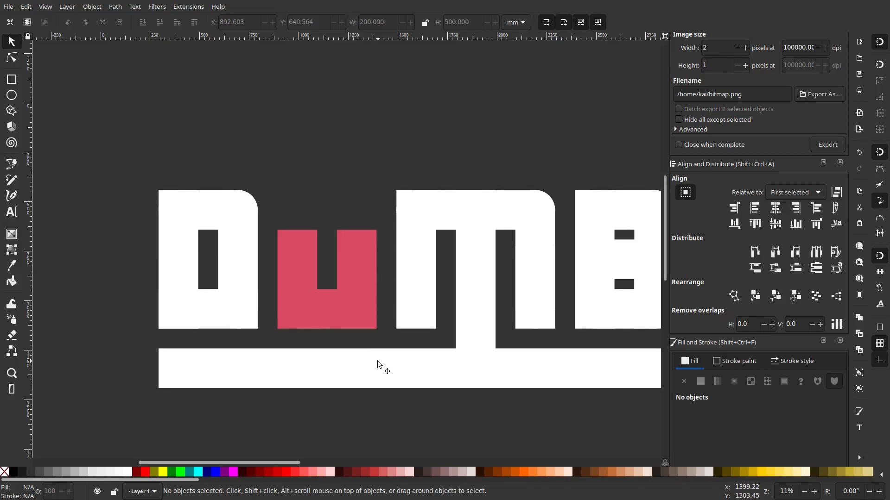
{"action": "left_click", "coordinate": [352, 370]}
{"action": "scroll", "coordinate": [352, 325], "scroll_direction": "right", "scroll_amount": 1}
{"action": "left_click", "coordinate": [321, 246]}
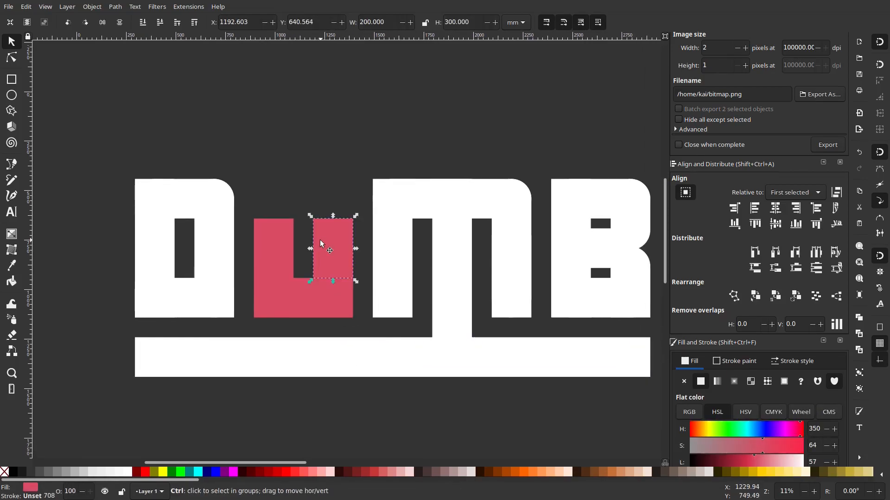
{"action": "scroll", "coordinate": [322, 245], "scroll_direction": "up", "scroll_amount": 2}
{"action": "scroll", "coordinate": [436, 231], "scroll_direction": "down", "scroll_amount": 1}
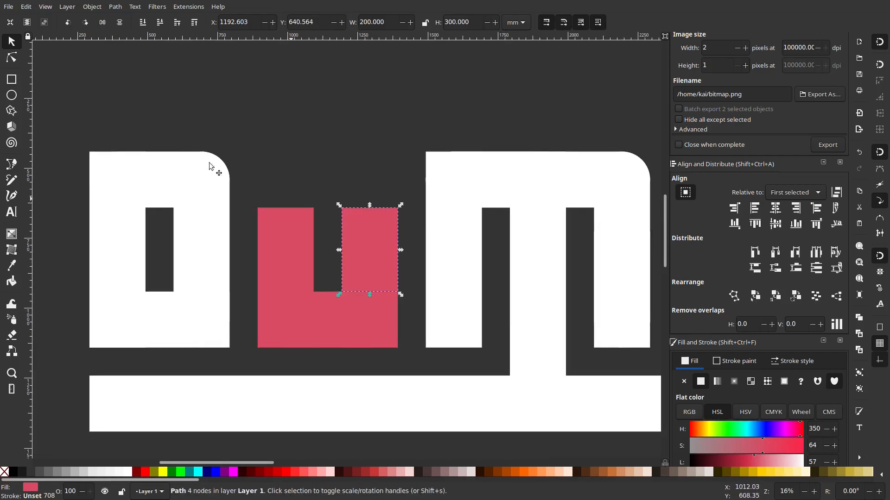
Draw a 100 by 500 mm rectangle between the D and U, rotate it 90° and fit it square-cornered across the U's top.
{"action": "key", "text": "r"}
{"action": "left_click_drag", "start_coordinate": [229, 348], "coordinate": [259, 207]}
{"action": "key", "text": "s"}
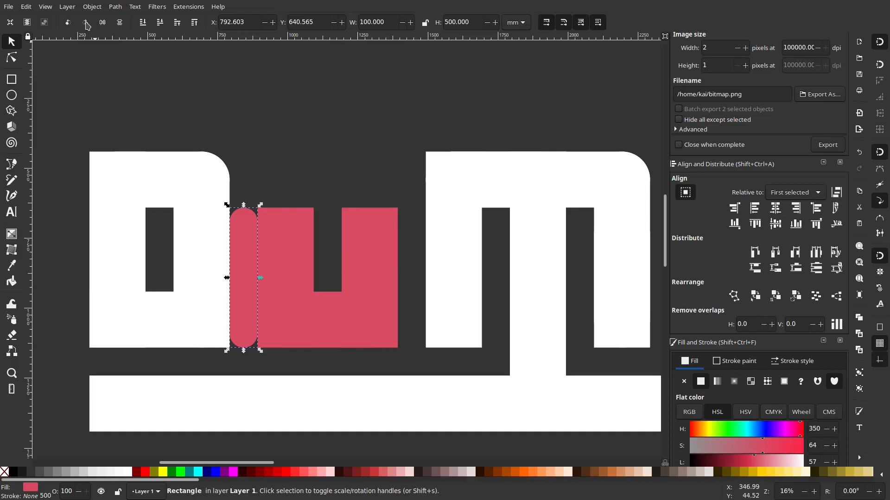
{"action": "left_click", "coordinate": [86, 24]}
{"action": "left_click_drag", "start_coordinate": [247, 286], "coordinate": [351, 217]}
{"action": "left_click", "coordinate": [437, 201]}
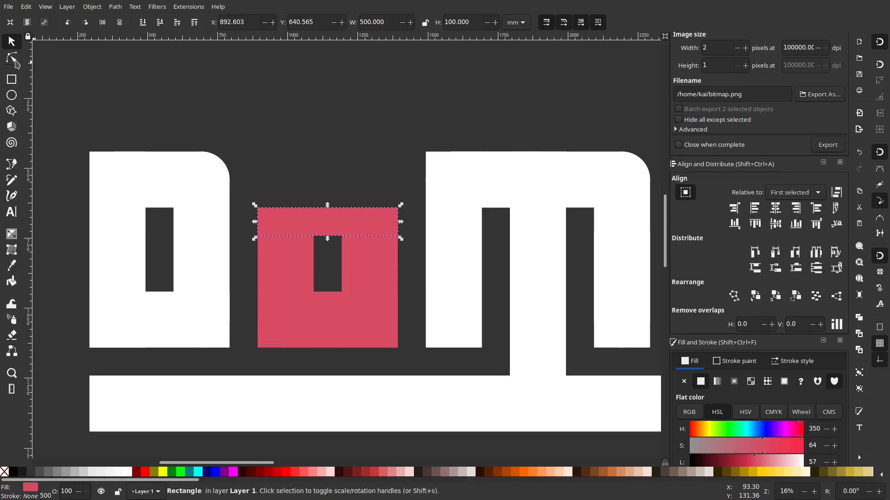
{"action": "left_click_drag", "start_coordinate": [401, 222], "coordinate": [477, 236]}
{"action": "key", "text": "ctrl+z"}
{"action": "key", "text": "n"}
{"action": "left_click_drag", "start_coordinate": [374, 240], "coordinate": [418, 248]}
{"action": "key", "text": "s"}
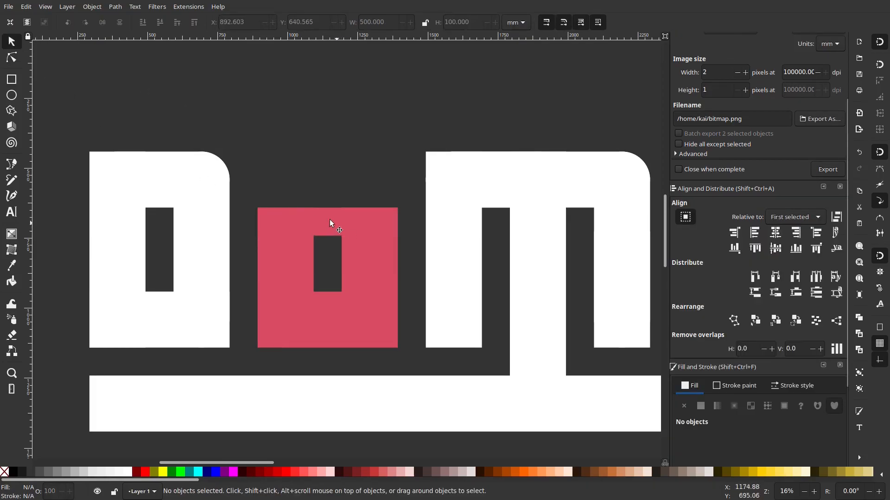
Duplicate the horizontal bar across the U's top and subtract one copy from the right stem, leaving that piece 200 mm high.
{"action": "left_click", "coordinate": [333, 221]}
{"action": "left_click", "coordinate": [362, 224], "text": "alt+shift"}
{"action": "key", "text": "Escape"}
{"action": "right_click", "coordinate": [332, 218]}
{"action": "left_click", "coordinate": [376, 275]}
{"action": "left_click", "coordinate": [364, 260], "text": "shift"}
{"action": "left_click", "coordinate": [91, 6]}
{"action": "mouse_move", "coordinate": [115, 7]}
{"action": "left_click", "coordinate": [134, 70]}
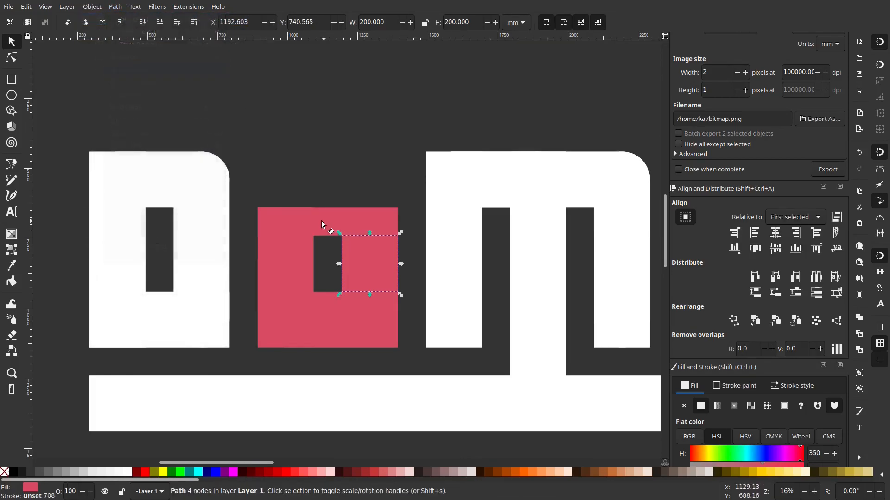
Subtract the remaining horizontal bar from the U's left stem, leaving it 400 mm high.
{"action": "left_click", "coordinate": [279, 263], "text": "shift"}
{"action": "left_click", "coordinate": [115, 6]}
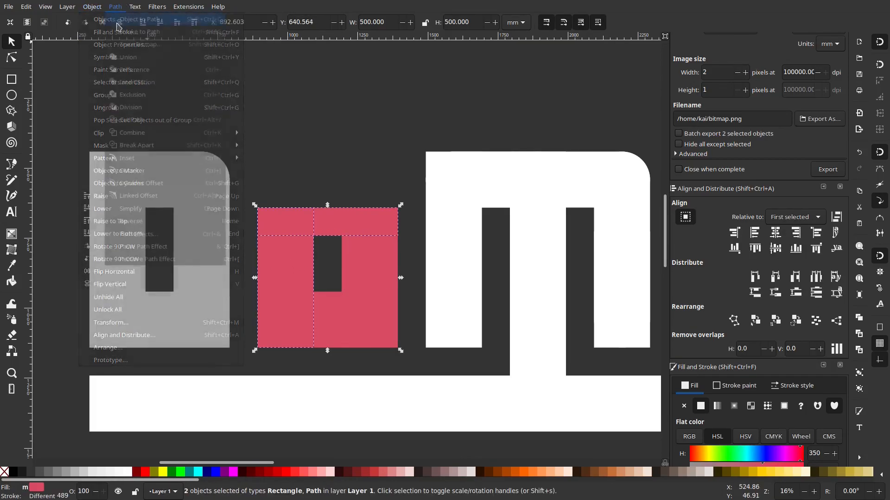
{"action": "left_click", "coordinate": [146, 77]}
{"action": "left_click", "coordinate": [203, 134]}
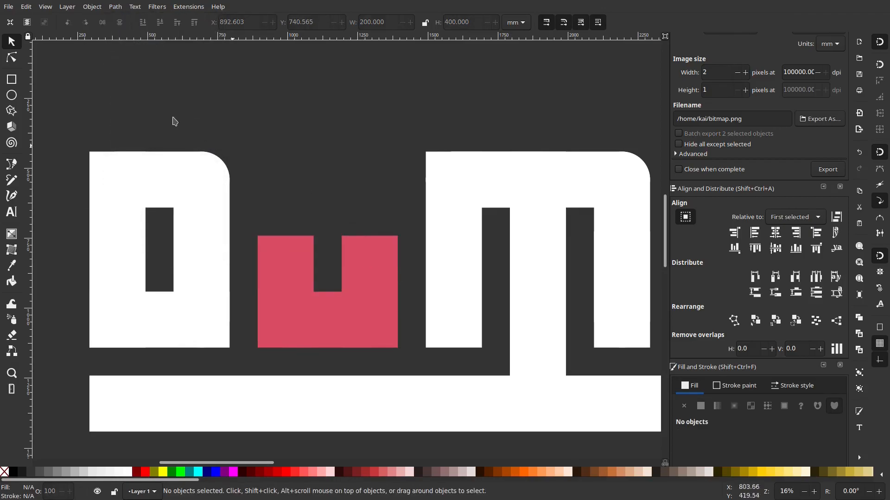
Duplicate the M's middle stem, rotate it 90° and stretch it over the U as a bar about 959 by 200 mm.
{"action": "left_click", "coordinate": [492, 413]}
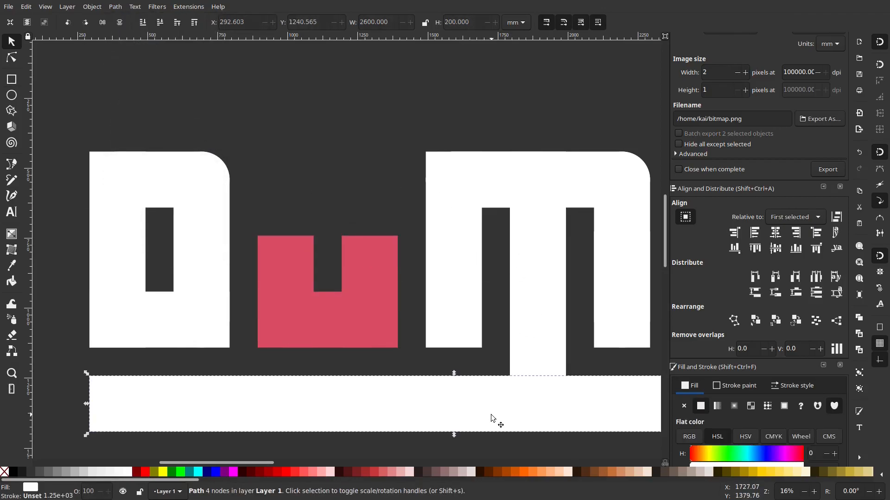
{"action": "right_click", "coordinate": [545, 313]}
{"action": "left_click", "coordinate": [575, 92]}
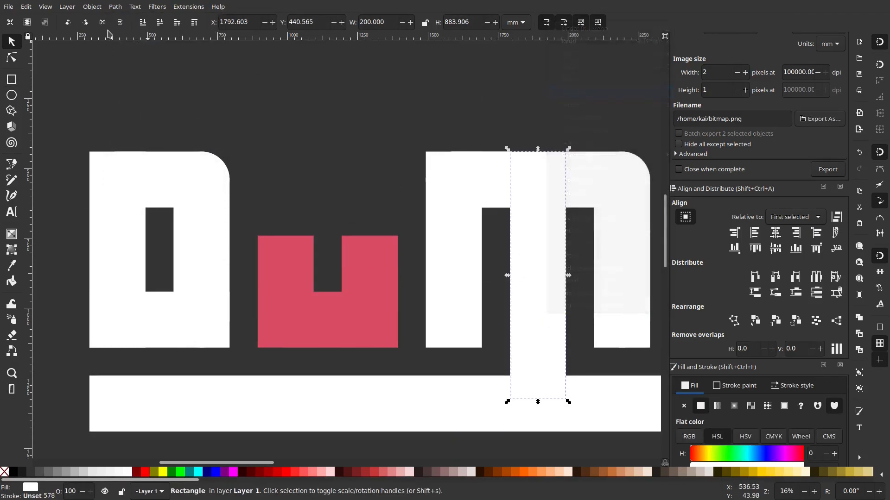
{"action": "left_click", "coordinate": [84, 22]}
{"action": "left_click_drag", "start_coordinate": [537, 249], "coordinate": [399, 177]}
{"action": "left_click_drag", "start_coordinate": [260, 180], "coordinate": [238, 179]}
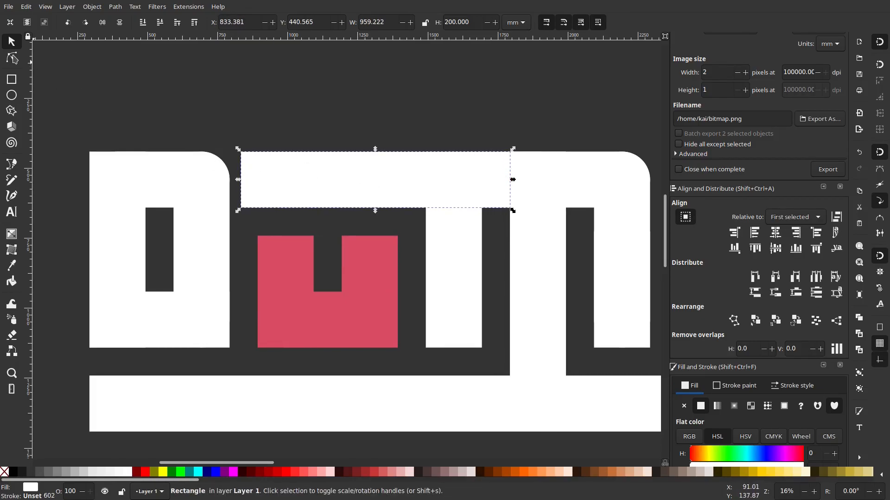
Subtract a rectangle about 167 by 513 mm from the overhead bar's left end, aligning it with the U at 900 mm wide.
{"action": "key", "text": "r"}
{"action": "left_click_drag", "start_coordinate": [259, 247], "coordinate": [211, 92]}
{"action": "key", "text": "s"}
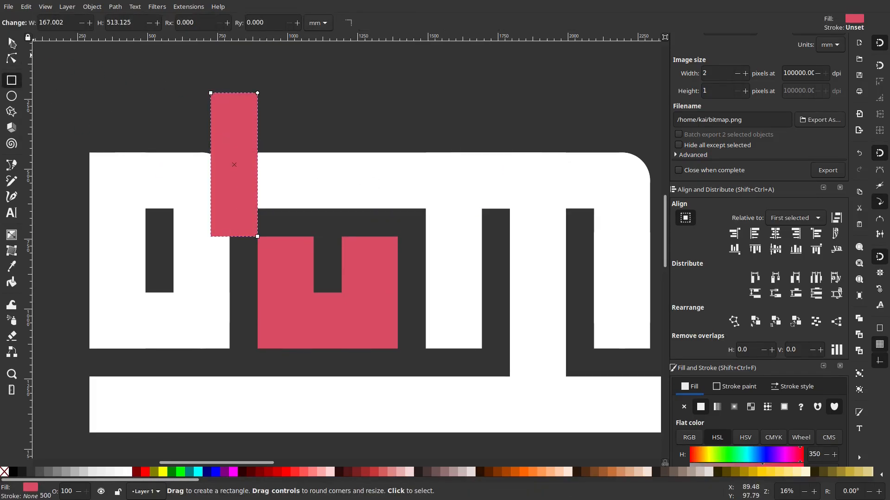
{"action": "left_click", "coordinate": [279, 195], "text": "shift"}
{"action": "left_click", "coordinate": [115, 6]}
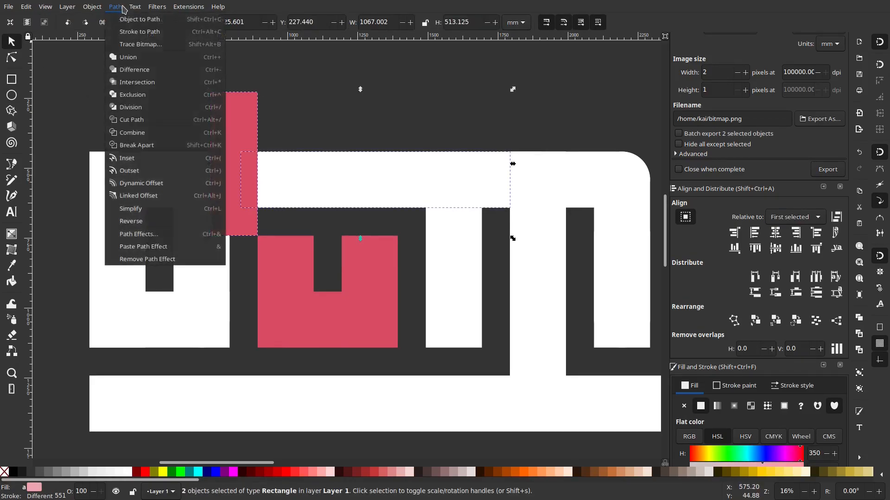
{"action": "left_click", "coordinate": [139, 69]}
{"action": "key", "text": "Escape"}
Select all four pieces of the U and move them straight up above the M's extended top bar.
{"action": "scroll", "coordinate": [410, 183], "scroll_direction": "down", "scroll_amount": 6, "text": "ctrl"}
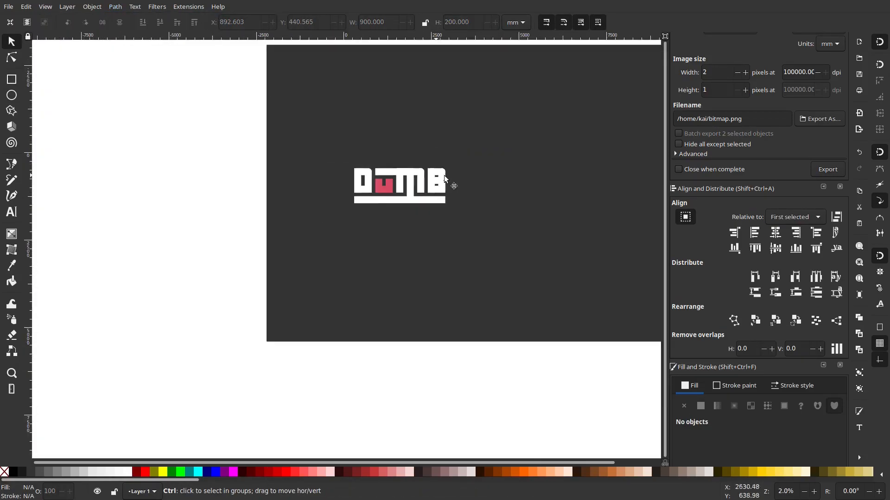
{"action": "scroll", "coordinate": [506, 94], "scroll_direction": "up", "scroll_amount": 5, "text": "ctrl"}
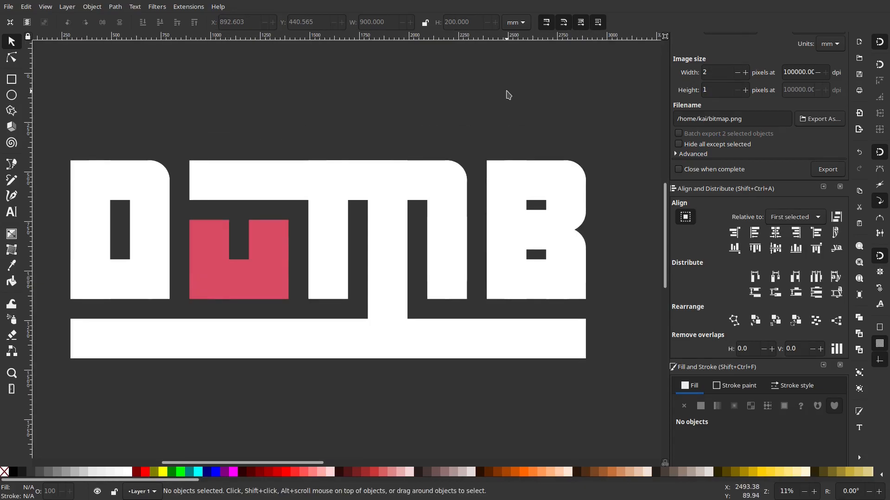
{"action": "scroll", "coordinate": [606, 89], "scroll_direction": "left", "scroll_amount": 3}
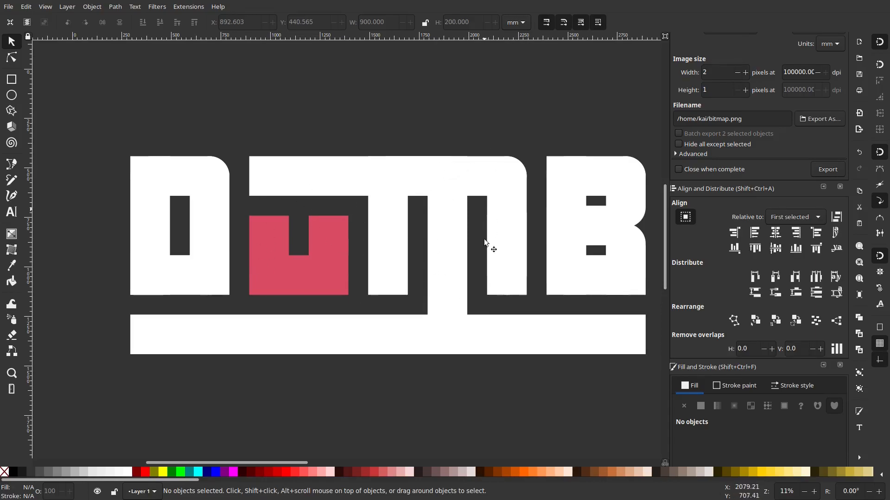
{"action": "scroll", "coordinate": [504, 291], "scroll_direction": "down", "scroll_amount": 3}
{"action": "scroll", "coordinate": [504, 291], "scroll_direction": "up", "scroll_amount": 1}
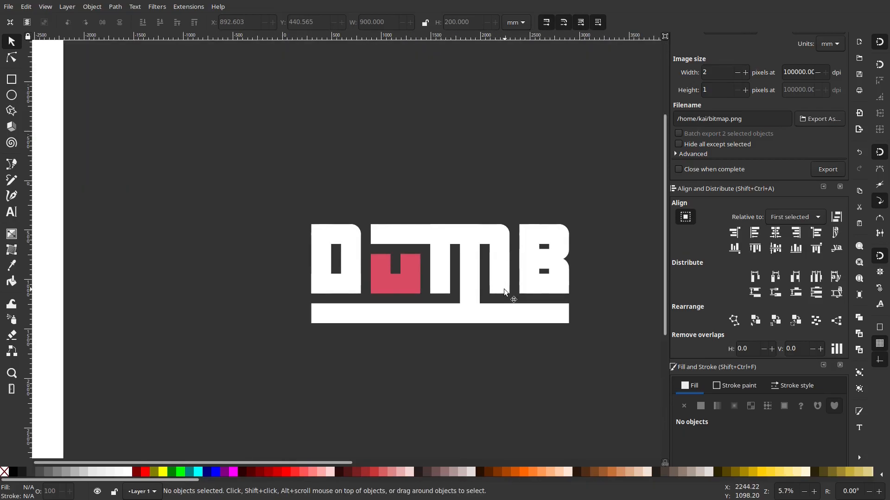
{"action": "left_click", "coordinate": [407, 276]}
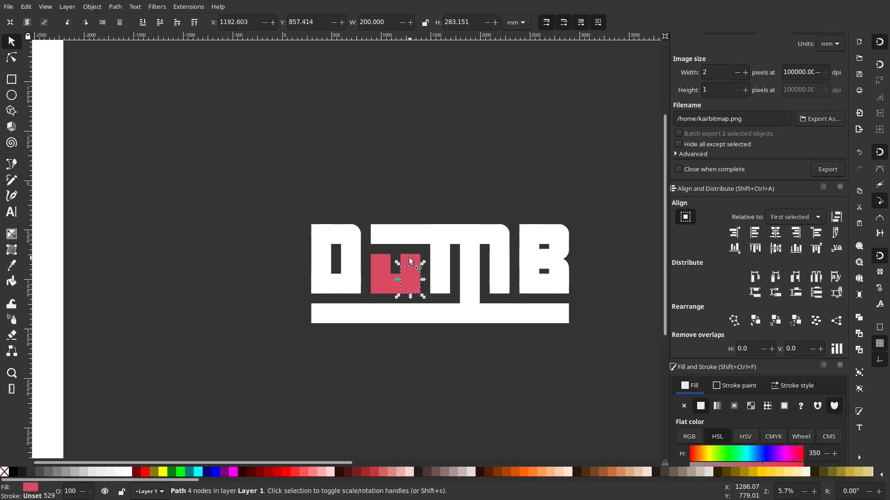
{"action": "scroll", "coordinate": [408, 274], "scroll_direction": "up", "scroll_amount": 2}
{"action": "left_click", "coordinate": [351, 296], "text": "shift"}
{"action": "left_click", "coordinate": [385, 290], "text": "shift"}
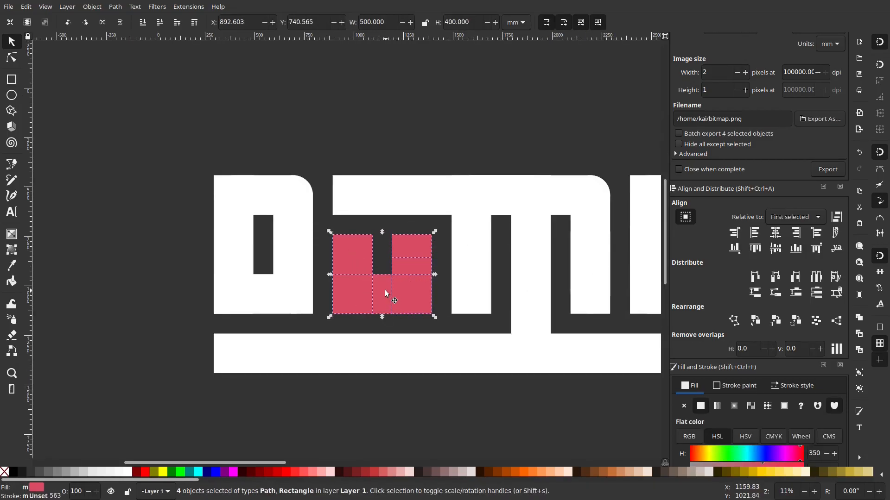
{"action": "left_click_drag", "start_coordinate": [383, 293], "coordinate": [388, 156]}
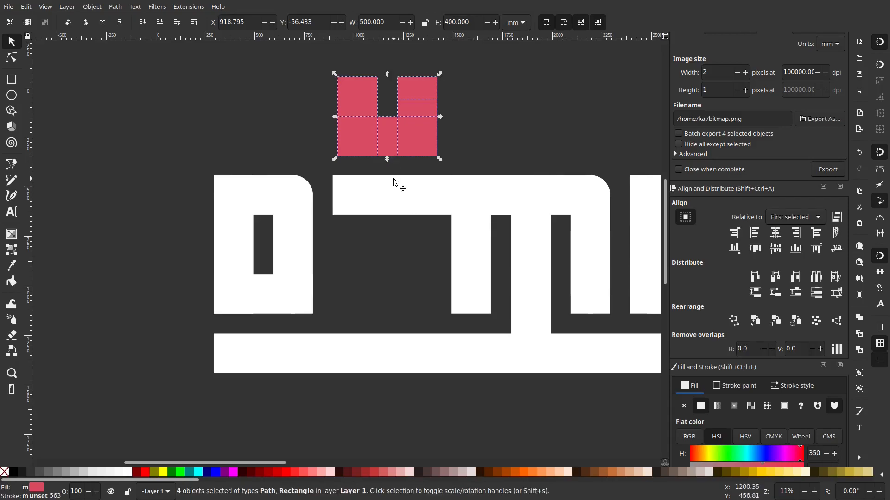
{"action": "key", "text": "ctrl+z"}
{"action": "left_click_drag", "start_coordinate": [391, 298], "coordinate": [383, 150]}
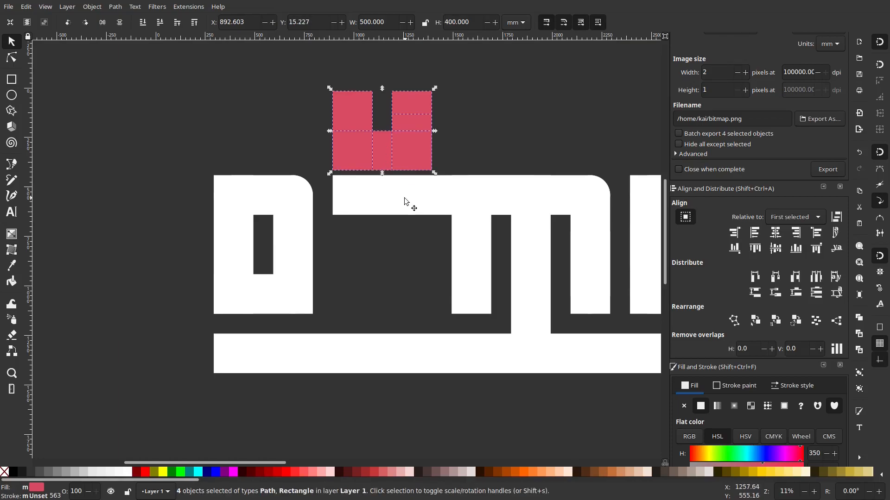
Move the M's white extension bar down to the letters' baseline, with its left end clear of the D.
{"action": "left_click", "coordinate": [406, 199]}
{"action": "left_click_drag", "start_coordinate": [408, 200], "coordinate": [390, 299]}
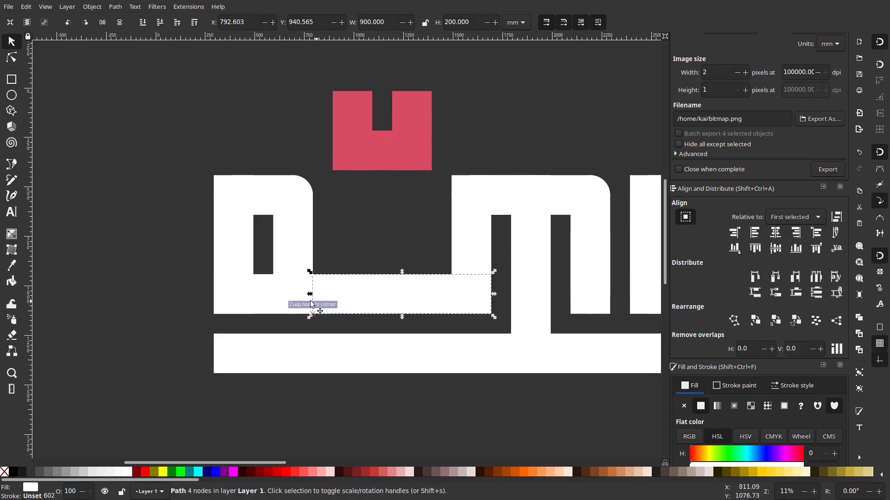
{"action": "left_click_drag", "start_coordinate": [309, 296], "coordinate": [404, 301]}
{"action": "left_click", "coordinate": [410, 194]}
Select the pink U pieces and move them down into the gap above the lowered white bar.
{"action": "left_click", "coordinate": [413, 105]}
{"action": "left_click", "coordinate": [403, 121], "text": "shift"}
{"action": "left_click", "coordinate": [350, 147], "text": "shift"}
{"action": "left_click_drag", "start_coordinate": [385, 149], "coordinate": [393, 232]}
{"action": "left_click", "coordinate": [423, 149]}
Examine the wordmark at several zoom levels and restore the layout with the white bar above the U.
{"action": "scroll", "coordinate": [531, 271], "scroll_direction": "down", "scroll_amount": 5}
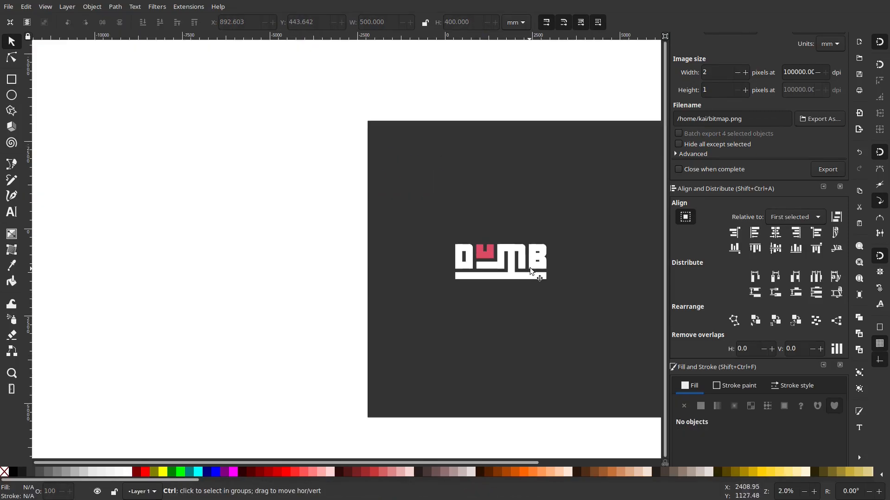
{"action": "scroll", "coordinate": [531, 271], "scroll_direction": "down", "scroll_amount": 2}
{"action": "scroll", "coordinate": [567, 280], "scroll_direction": "up", "scroll_amount": 1}
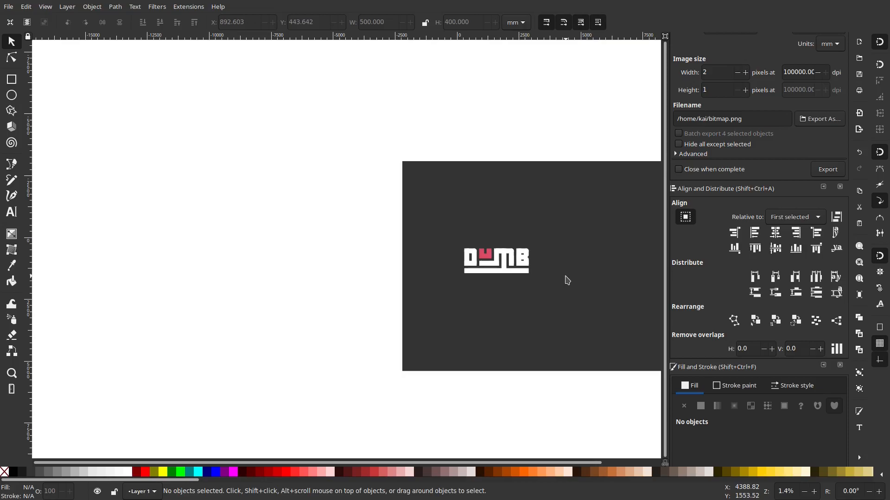
{"action": "scroll", "coordinate": [542, 266], "scroll_direction": "down", "scroll_amount": 1}
{"action": "scroll", "coordinate": [532, 258], "scroll_direction": "up", "scroll_amount": 3}
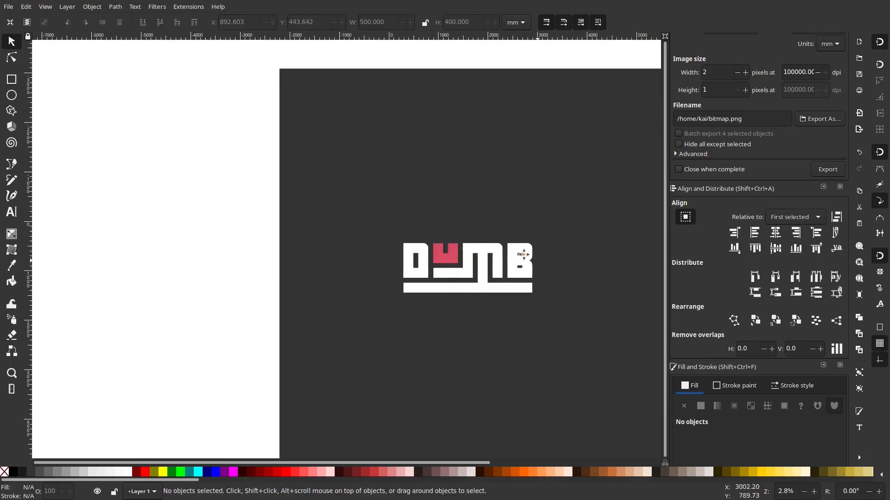
{"action": "scroll", "coordinate": [381, 230], "scroll_direction": "up", "scroll_amount": 3}
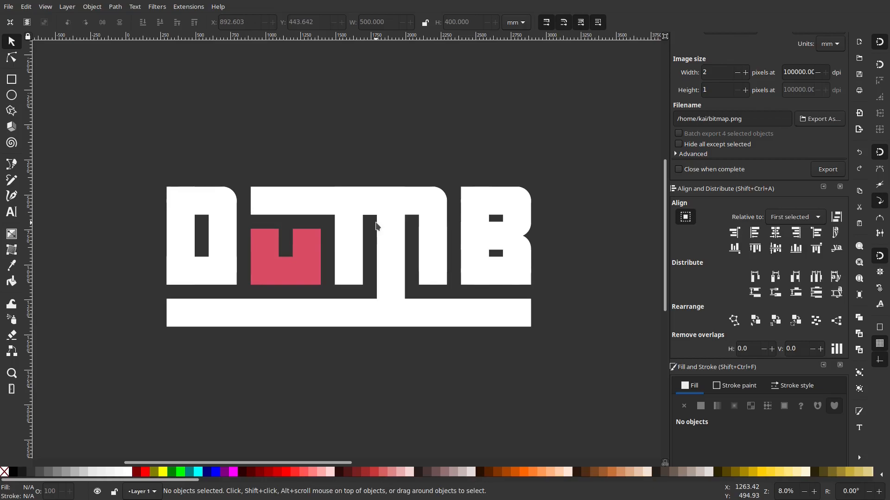
{"action": "scroll", "coordinate": [468, 217], "scroll_direction": "down", "scroll_amount": 5}
{"action": "scroll", "coordinate": [492, 225], "scroll_direction": "down", "scroll_amount": 1}
{"action": "scroll", "coordinate": [506, 227], "scroll_direction": "up", "scroll_amount": 5}
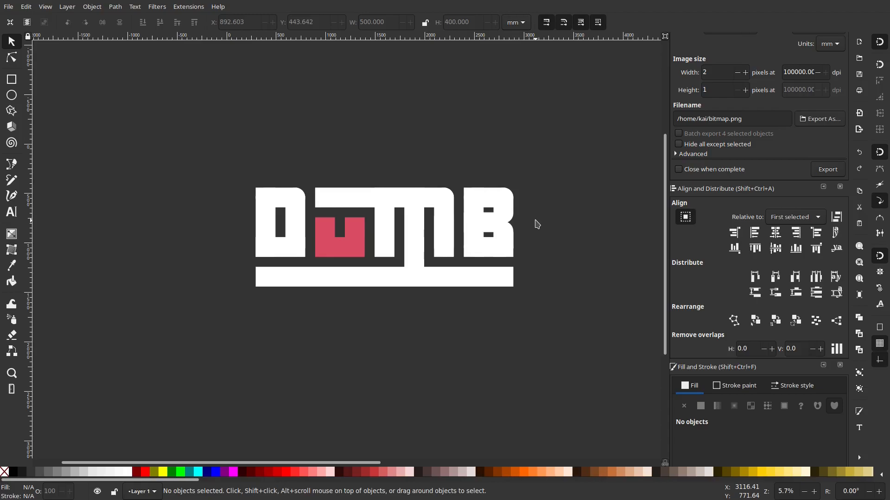
Select all pieces of the wordmark and save the drawing as kajsd.svg in the home folder.
{"action": "left_click_drag", "start_coordinate": [568, 305], "coordinate": [255, 133]}
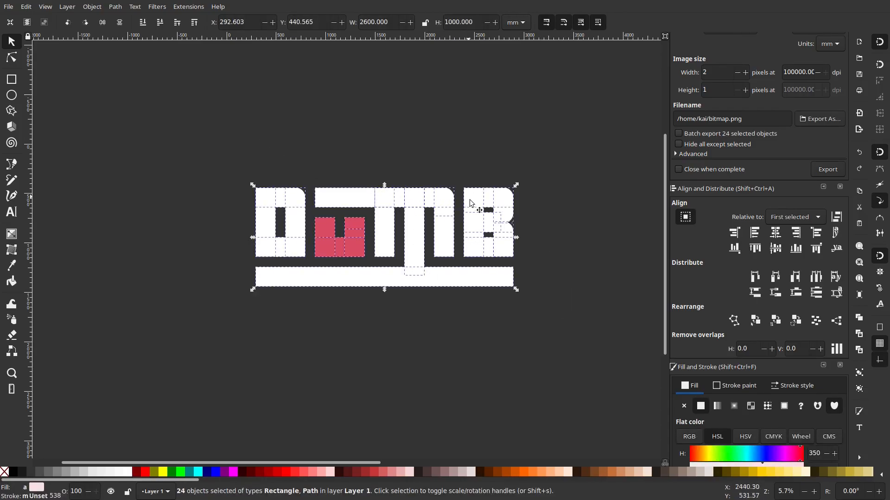
{"action": "left_click", "coordinate": [12, 7]}
{"action": "left_click", "coordinate": [44, 94]}
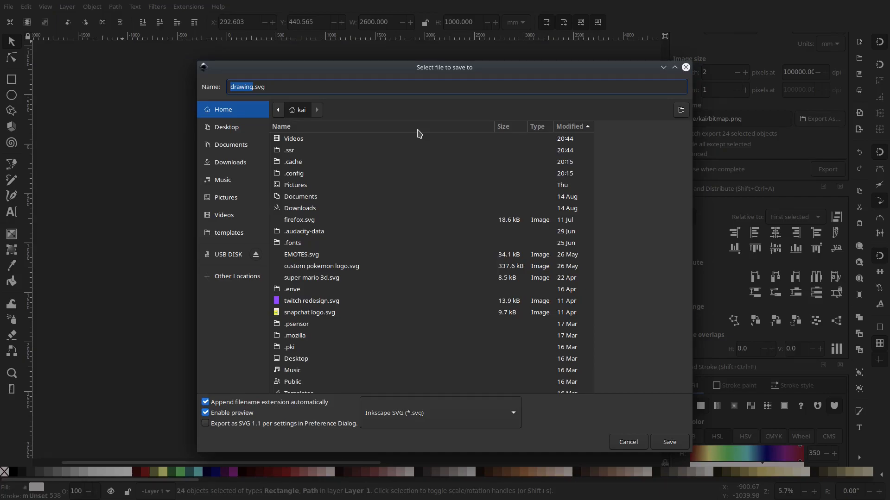
{"action": "key", "text": "BackSpace"}
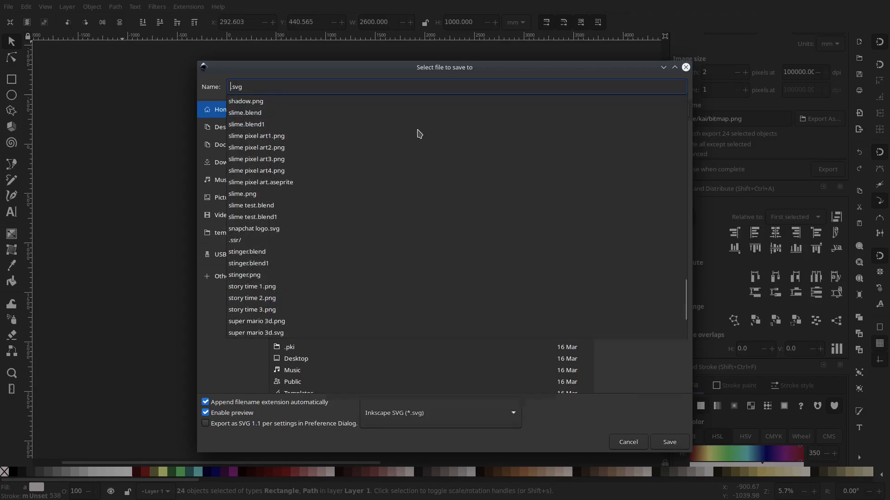
{"action": "type", "text": "kajsd"}
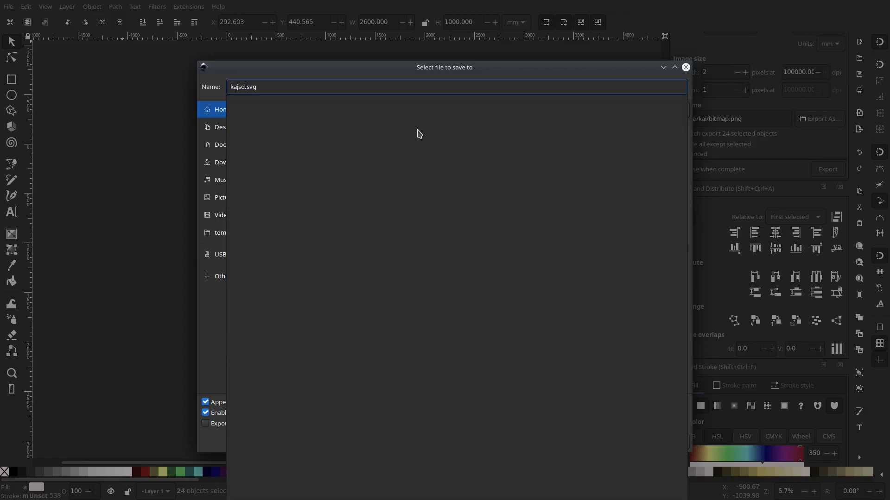
{"action": "key", "text": "Return"}
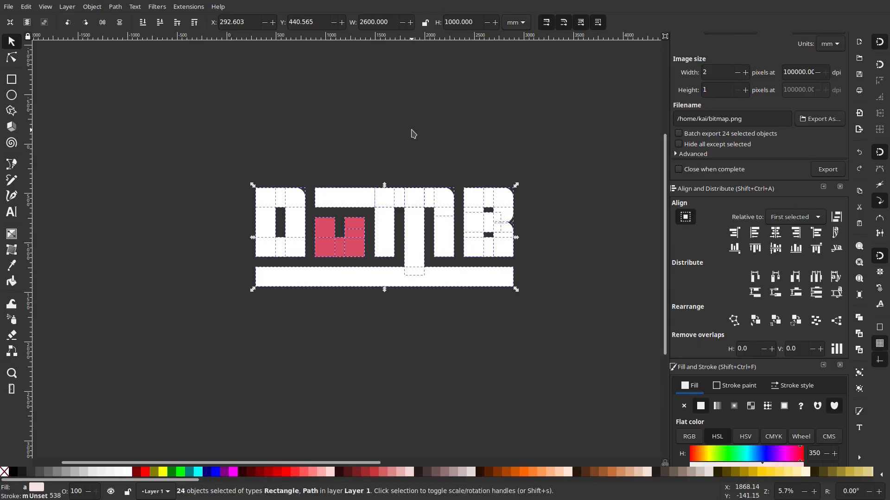
Try skewing the whole wordmark vertically so that it slants upward to the right.
{"action": "scroll", "coordinate": [502, 117], "scroll_direction": "down", "scroll_amount": 1}
{"action": "left_click", "coordinate": [485, 126]}
{"action": "left_click_drag", "start_coordinate": [539, 296], "coordinate": [111, 84]}
{"action": "left_click", "coordinate": [266, 202]}
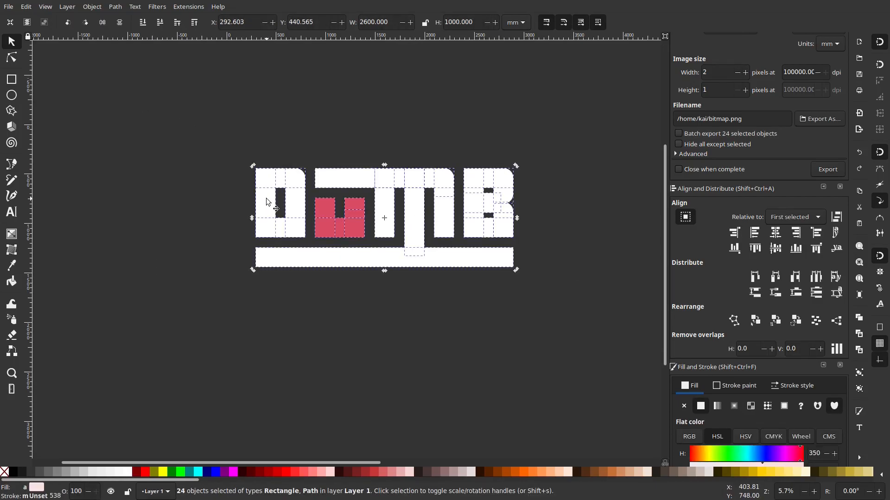
{"action": "mouse_move", "coordinate": [253, 220]}
{"action": "left_mouse_down"}
{"action": "mouse_move", "coordinate": [263, 244]}
{"action": "mouse_move", "coordinate": [267, 227]}
{"action": "left_mouse_up"}
{"action": "left_click", "coordinate": [245, 216]}
{"action": "scroll", "coordinate": [421, 241], "scroll_direction": "down", "scroll_amount": 5}
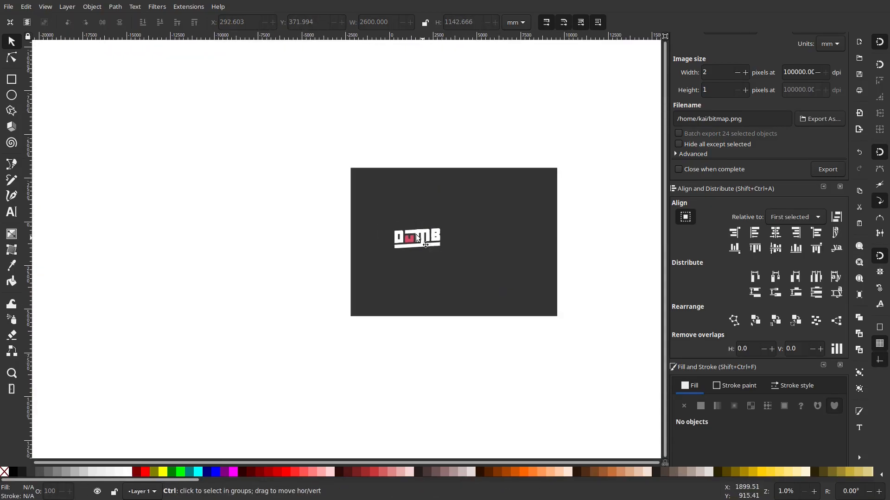
Move the slanted wordmark to the right to inspect it, and undo both the move and the skew.
{"action": "scroll", "coordinate": [420, 240], "scroll_direction": "up", "scroll_amount": 6}
{"action": "scroll", "coordinate": [543, 285], "scroll_direction": "down", "scroll_amount": 2}
{"action": "left_click_drag", "start_coordinate": [526, 278], "coordinate": [416, 245]}
{"action": "left_click_drag", "start_coordinate": [562, 326], "coordinate": [135, 133]}
{"action": "left_click_drag", "start_coordinate": [375, 230], "coordinate": [451, 219]}
{"action": "scroll", "coordinate": [452, 218], "scroll_direction": "right", "scroll_amount": 5}
{"action": "scroll", "coordinate": [396, 223], "scroll_direction": "up", "scroll_amount": 1}
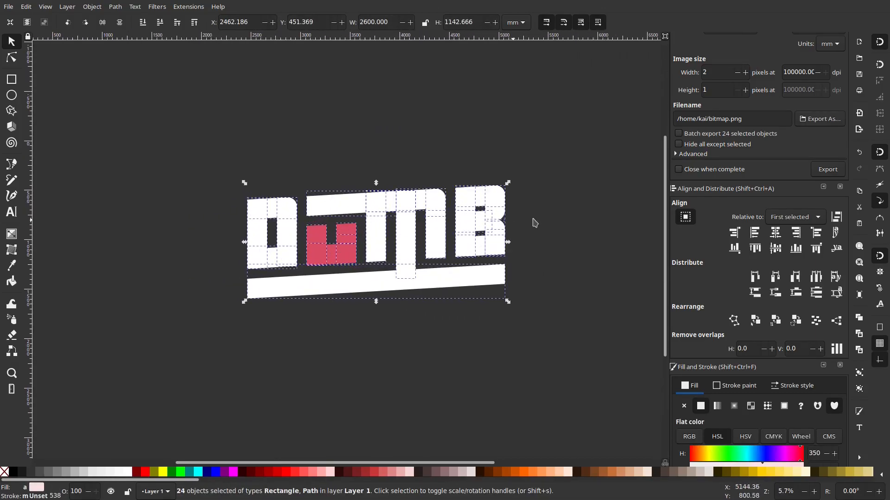
{"action": "left_click_drag", "start_coordinate": [563, 207], "coordinate": [571, 196]}
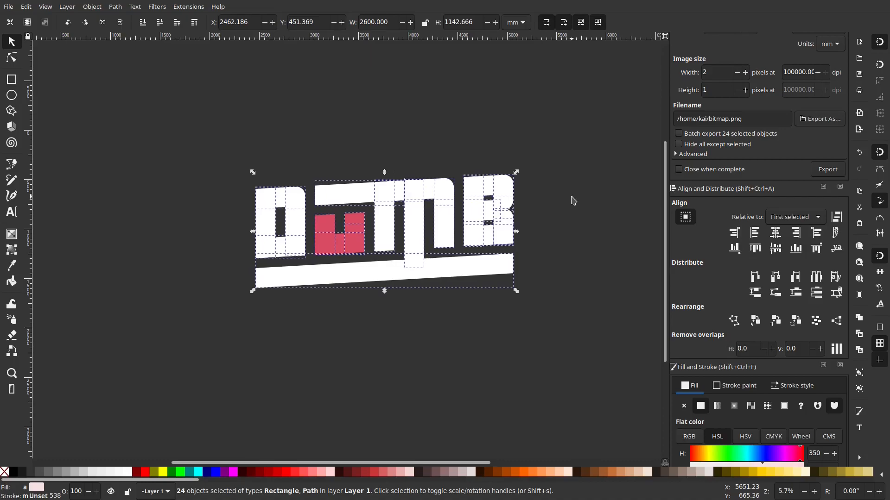
{"action": "key", "text": "ctrl+z"}
{"action": "key", "text": "ctrl+z"}
Move the straight wordmark into the upper-left corner of the dark background.
{"action": "scroll", "coordinate": [394, 194], "scroll_direction": "down", "scroll_amount": 2}
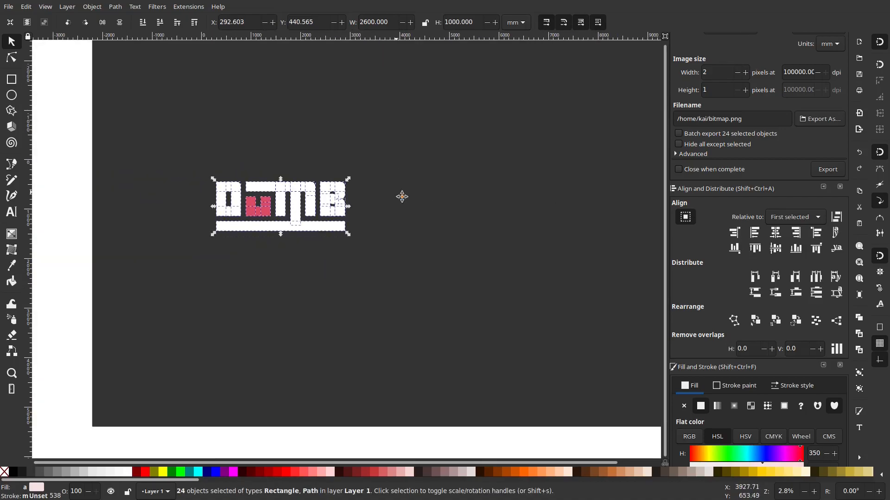
{"action": "left_click_drag", "start_coordinate": [398, 195], "coordinate": [445, 274]}
{"action": "left_click_drag", "start_coordinate": [370, 287], "coordinate": [336, 209]}
{"action": "left_click_drag", "start_coordinate": [288, 145], "coordinate": [285, 145]}
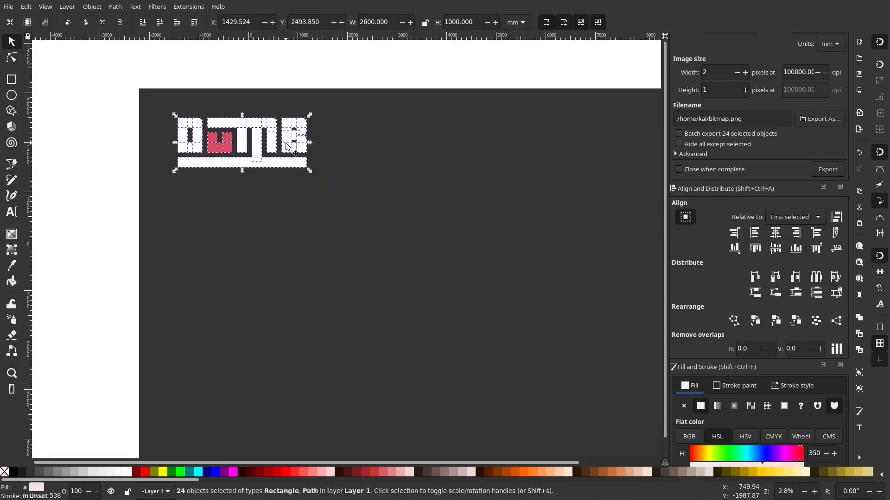
Duplicate the wordmark and move the copy down and right to an empty part of the dark background.
{"action": "right_click", "coordinate": [288, 145]}
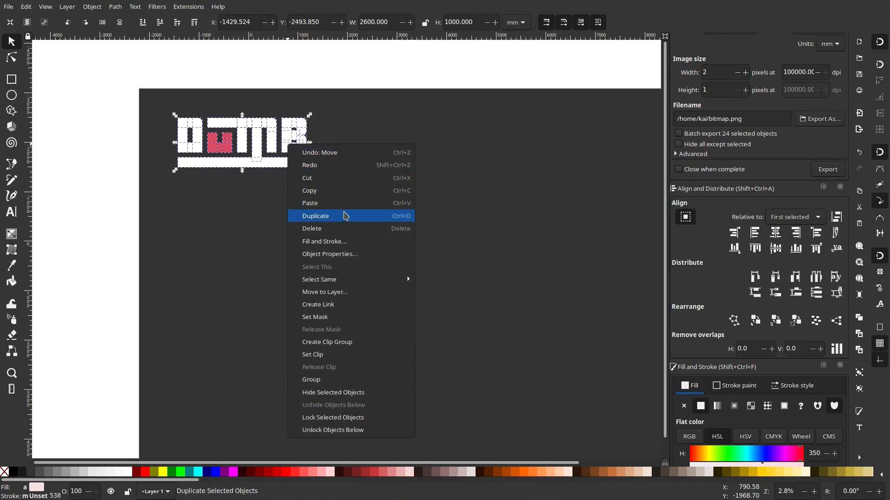
{"action": "left_click", "coordinate": [345, 215]}
{"action": "left_click_drag", "start_coordinate": [279, 163], "coordinate": [512, 347]}
{"action": "left_click_drag", "start_coordinate": [505, 342], "coordinate": [342, 240]}
{"action": "scroll", "coordinate": [341, 242], "scroll_direction": "up", "scroll_amount": 3, "text": "ctrl"}
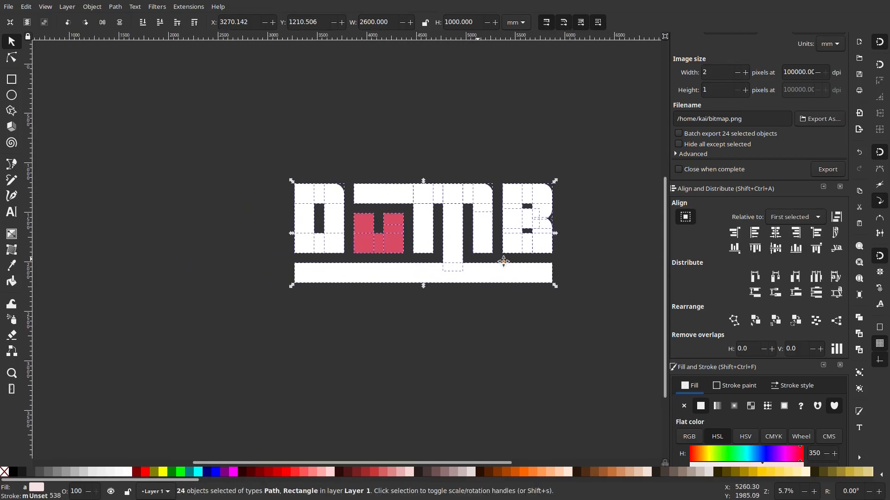
Skew the duplicate wordmark vertically to slant upward to the right, about 1149 mm tall overall, and reselect all its pieces.
{"action": "left_click_drag", "start_coordinate": [250, 228], "coordinate": [257, 237]}
{"action": "left_click_drag", "start_coordinate": [495, 284], "coordinate": [409, 271]}
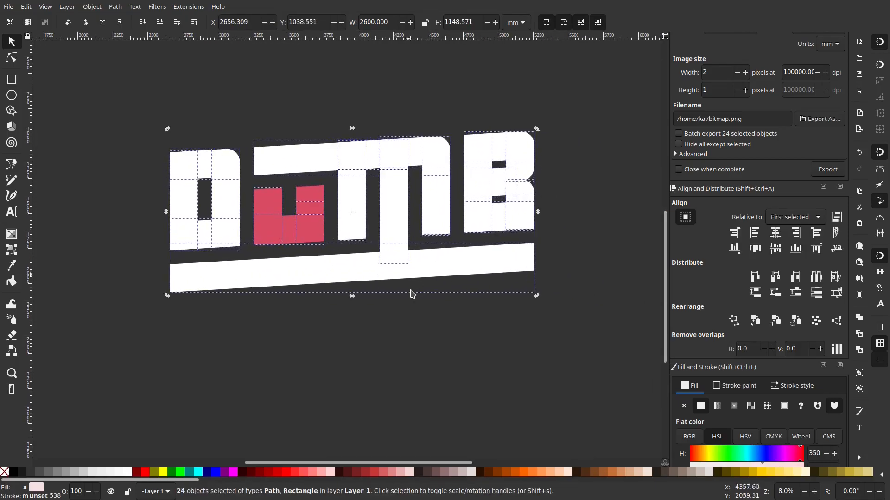
{"action": "left_click", "coordinate": [408, 299]}
{"action": "scroll", "coordinate": [409, 301], "scroll_direction": "down", "scroll_amount": 6, "text": "ctrl"}
{"action": "scroll", "coordinate": [408, 295], "scroll_direction": "up", "scroll_amount": 5, "text": "ctrl"}
{"action": "left_click_drag", "start_coordinate": [578, 324], "coordinate": [218, 169]}
{"action": "left_click_drag", "start_coordinate": [446, 224], "coordinate": [456, 207]}
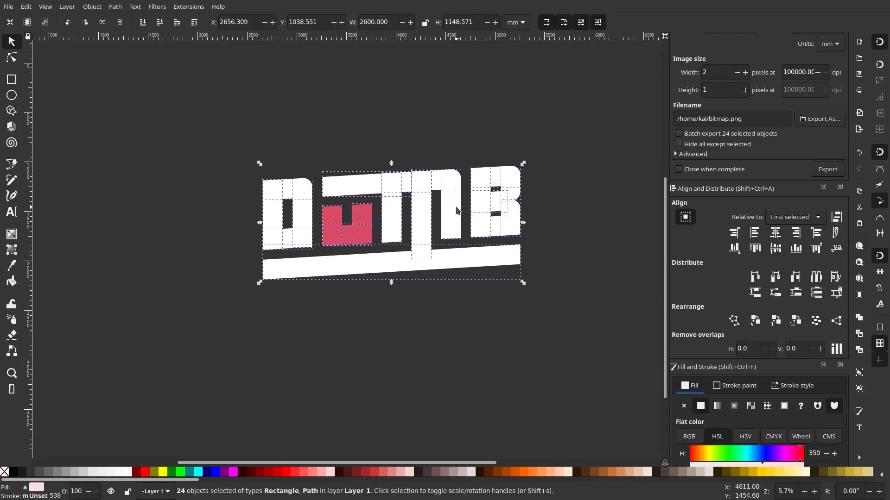
Try merging all pieces of the slanted copy into one path with Union, and undo it.
{"action": "right_click", "coordinate": [403, 182]}
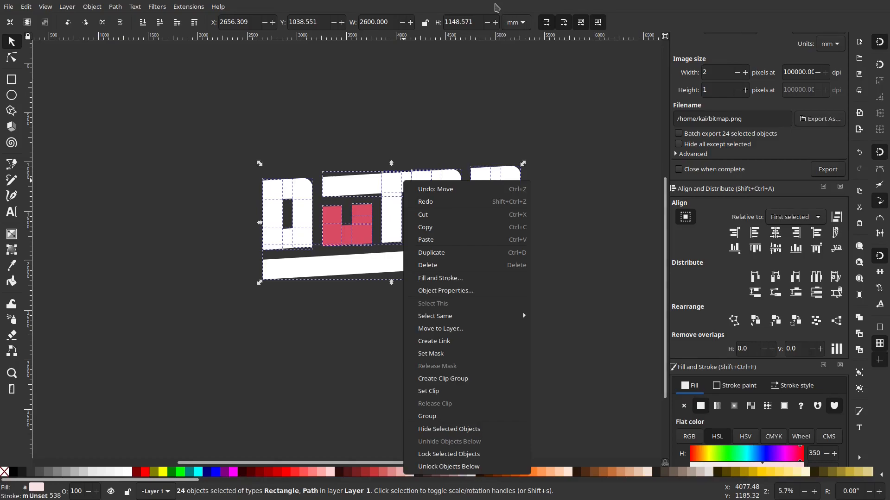
{"action": "left_click", "coordinate": [496, 7]}
{"action": "left_click", "coordinate": [157, 7]}
{"action": "mouse_move", "coordinate": [116, 9]}
{"action": "left_click", "coordinate": [128, 57]}
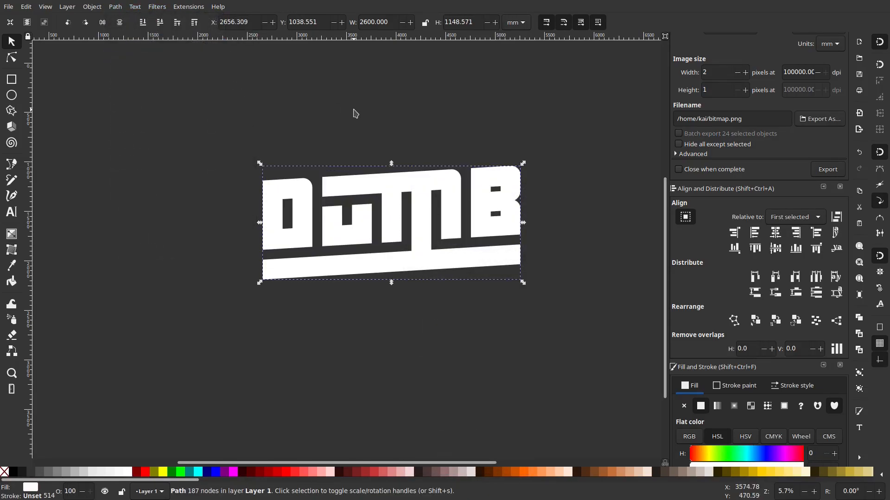
{"action": "key", "text": "ctrl+z"}
Group the 24 selected pieces of the slanted wordmark.
{"action": "key", "text": "ctrl+a"}
{"action": "right_click", "coordinate": [407, 170]}
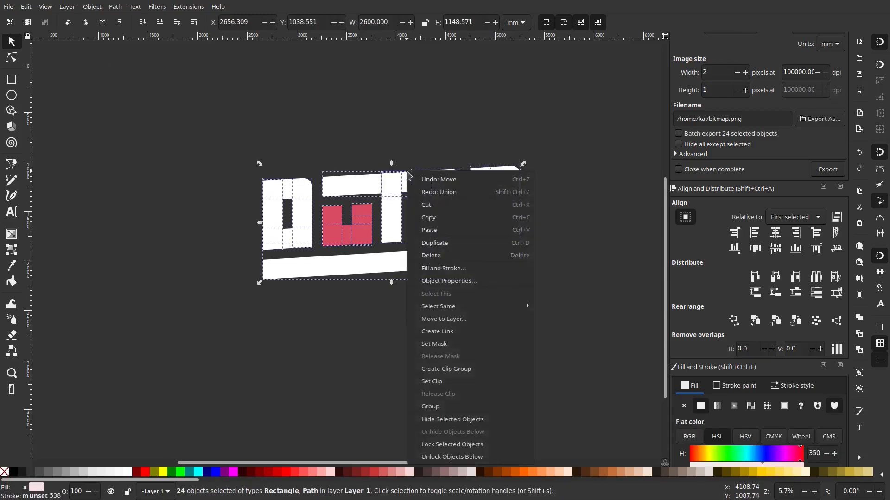
{"action": "left_click", "coordinate": [459, 406]}
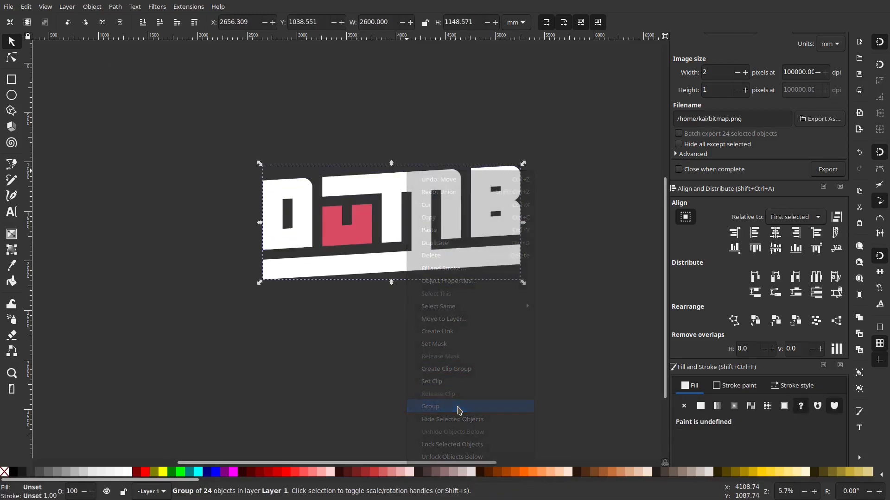
Give the slanted wordmark group a flat black 1 mm stroke with round joins and round caps.
{"action": "left_click", "coordinate": [735, 386]}
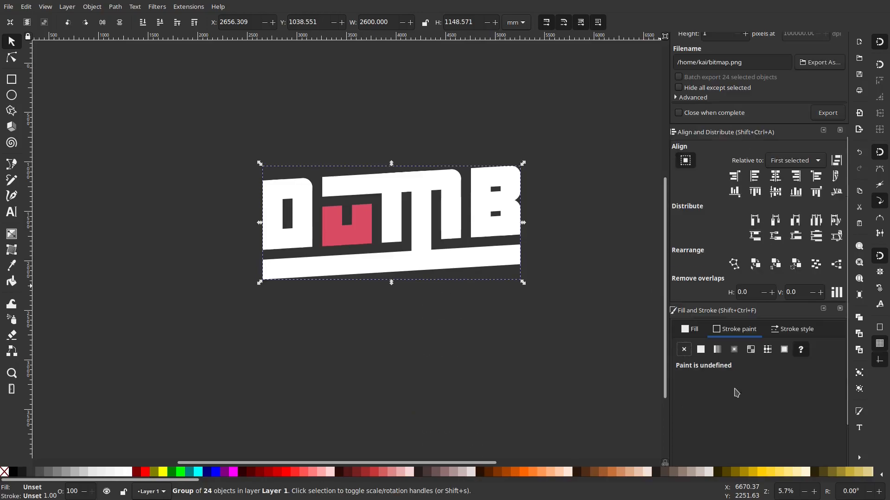
{"action": "left_click", "coordinate": [700, 350]}
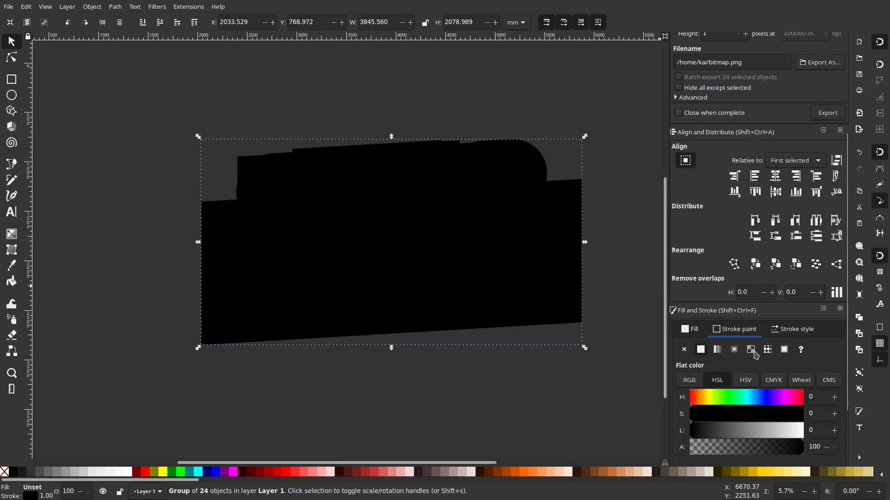
{"action": "left_click", "coordinate": [793, 332]}
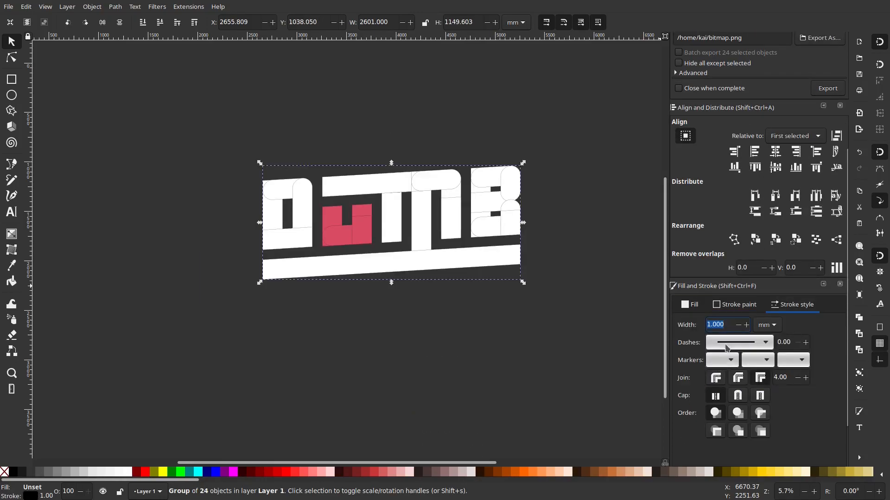
{"action": "left_click", "coordinate": [719, 382]}
{"action": "left_click", "coordinate": [739, 419]}
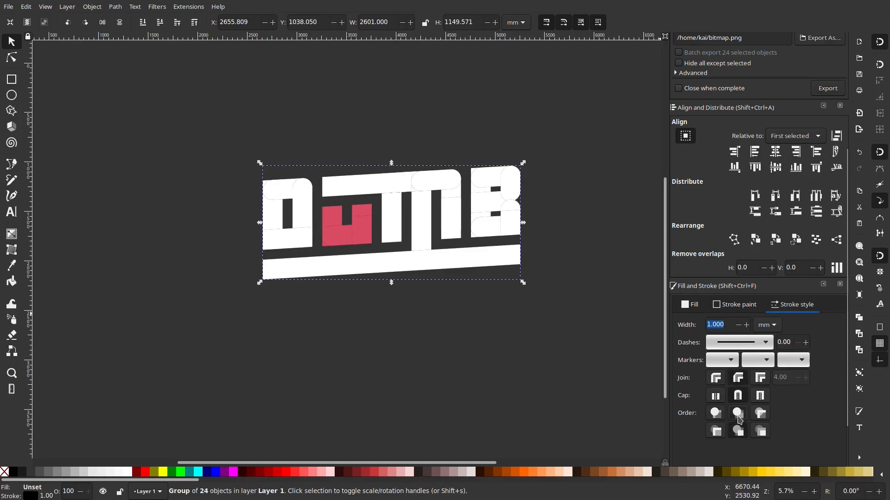
Try the remaining paint orders on the group's stroke and ungroup the wordmark pieces.
{"action": "left_click", "coordinate": [741, 435]}
{"action": "left_click", "coordinate": [763, 434]}
{"action": "left_click", "coordinate": [762, 418]}
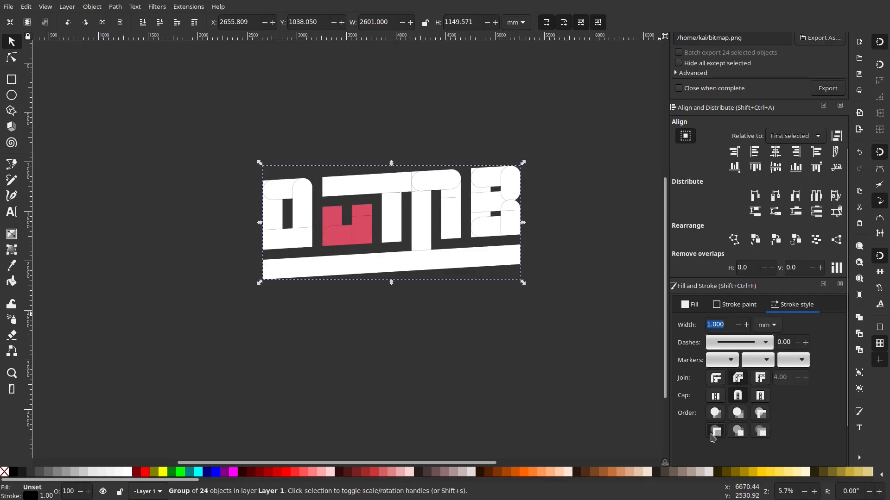
{"action": "right_click", "coordinate": [389, 190]}
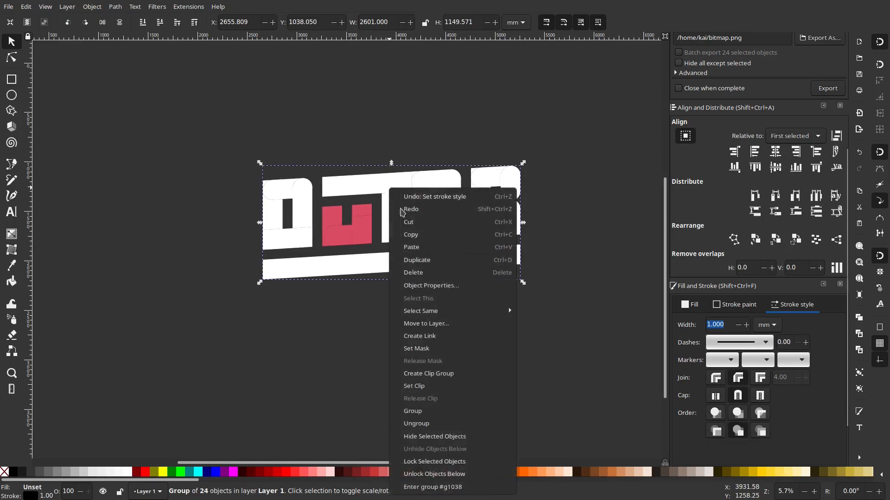
{"action": "left_click", "coordinate": [417, 423]}
Turn the slanted wordmark's pieces into a clip group and give it a flat black stroke.
{"action": "right_click", "coordinate": [391, 224]}
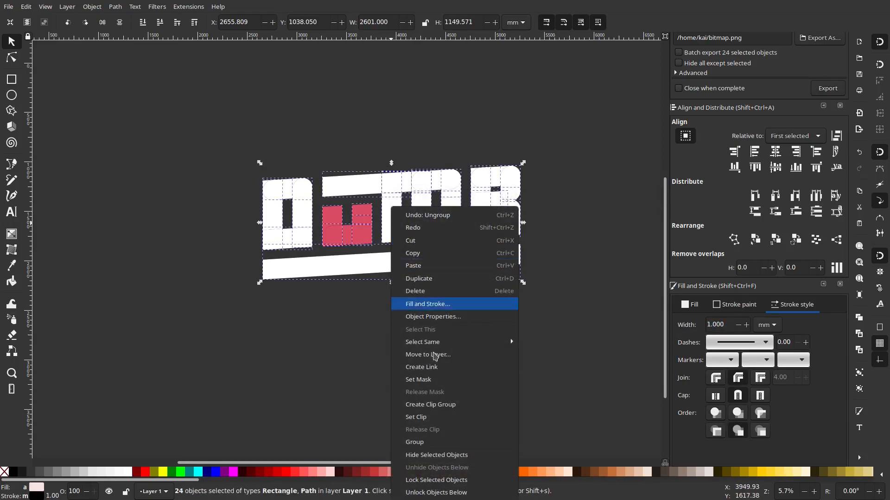
{"action": "left_click", "coordinate": [446, 420]}
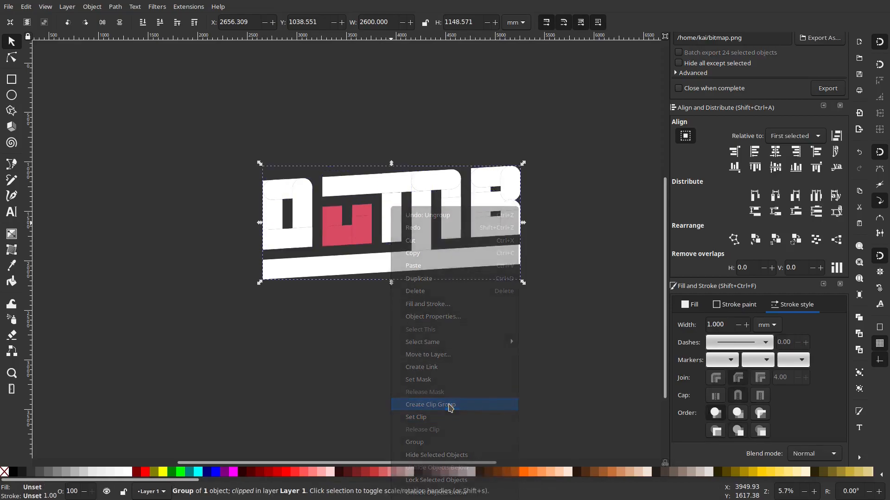
{"action": "scroll", "coordinate": [378, 168], "scroll_direction": "up", "scroll_amount": 1}
{"action": "left_click", "coordinate": [740, 307]}
{"action": "left_click", "coordinate": [700, 325]}
{"action": "left_click", "coordinate": [684, 326]}
{"action": "left_click", "coordinate": [701, 325]}
Set the clip group's stroke to 10 mm wide with bevel joins and square caps, trying several paint orders.
{"action": "left_click", "coordinate": [786, 310]}
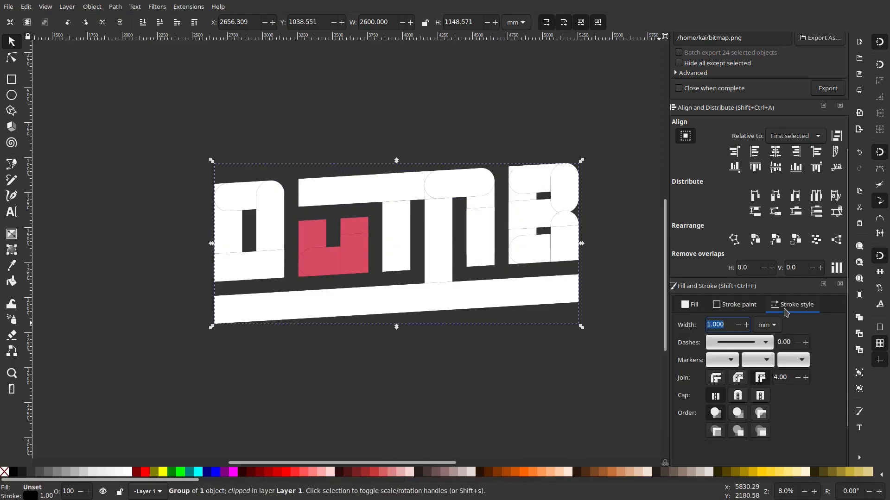
{"action": "left_click", "coordinate": [760, 395]}
{"action": "left_click", "coordinate": [738, 413]}
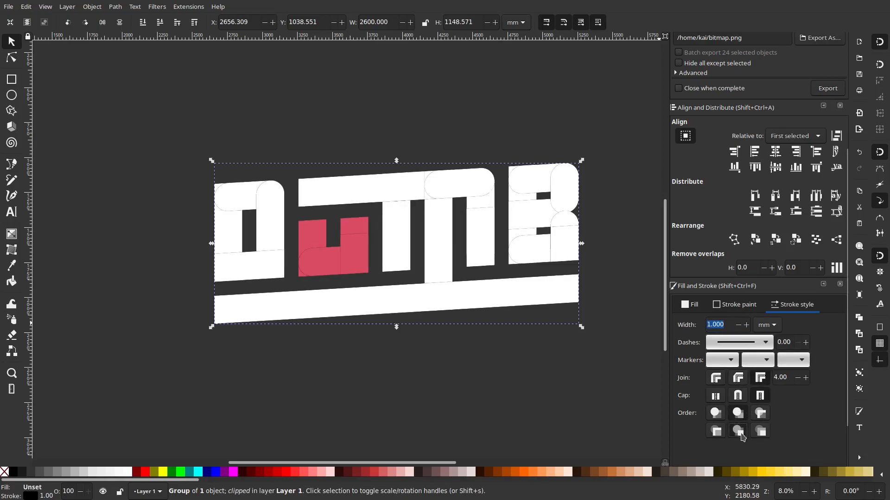
{"action": "left_click", "coordinate": [716, 413]}
{"action": "left_click", "coordinate": [738, 411]}
{"action": "type", "text": "10"}
{"action": "key", "text": "Return"}
{"action": "left_click", "coordinate": [738, 380]}
{"action": "left_click", "coordinate": [738, 431]}
{"action": "left_click", "coordinate": [764, 415]}
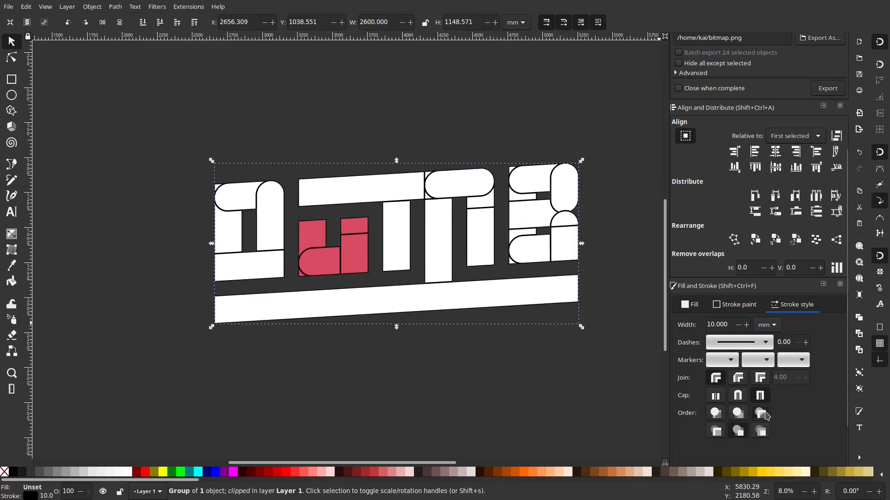
Change the paint order of the clip group's stroke so the fill is drawn over the stroke.
{"action": "scroll", "coordinate": [260, 254], "scroll_direction": "up", "scroll_amount": 3}
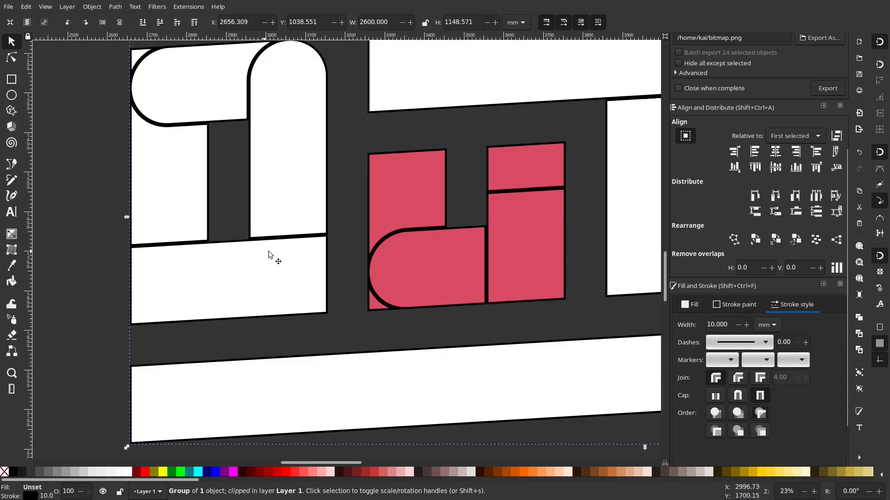
{"action": "scroll", "coordinate": [445, 260], "scroll_direction": "down", "scroll_amount": 2}
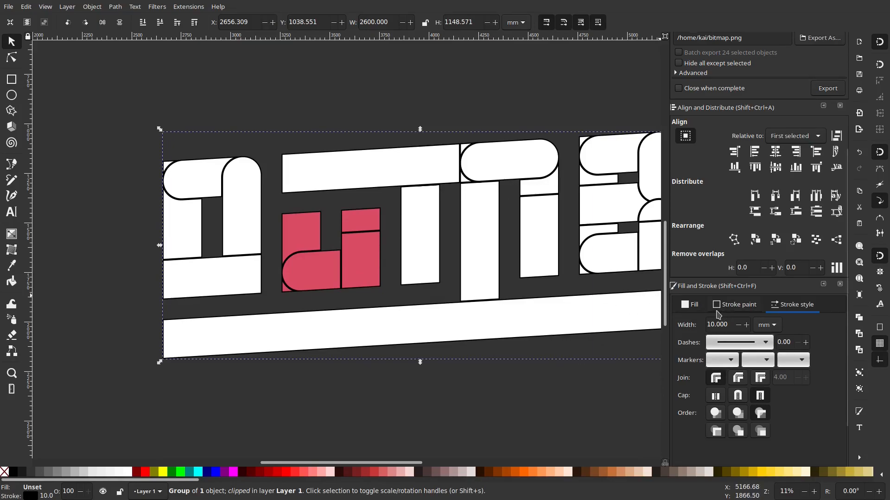
{"action": "left_click", "coordinate": [717, 434]}
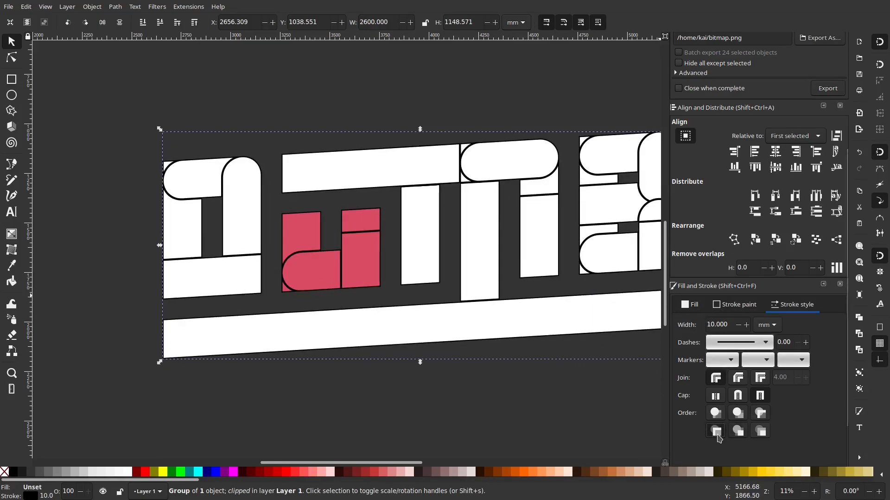
{"action": "left_click", "coordinate": [761, 435]}
{"action": "left_click", "coordinate": [736, 433]}
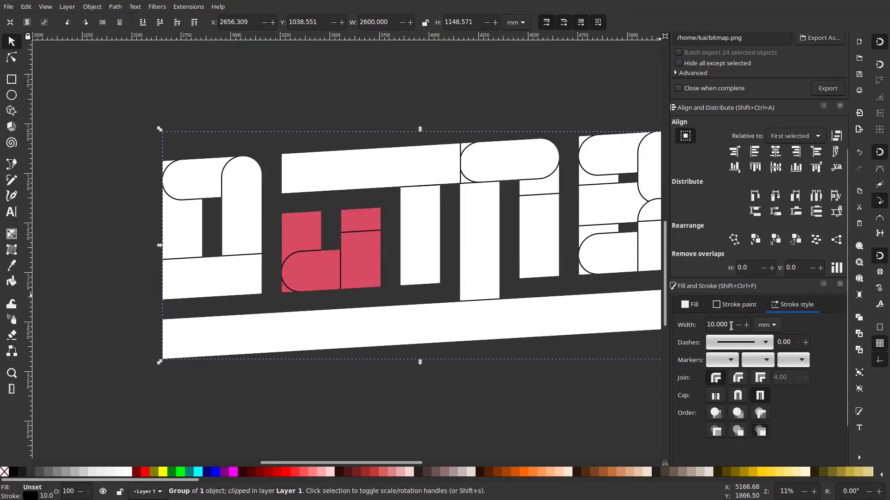
{"action": "left_click", "coordinate": [732, 348]}
{"action": "left_click", "coordinate": [734, 343]}
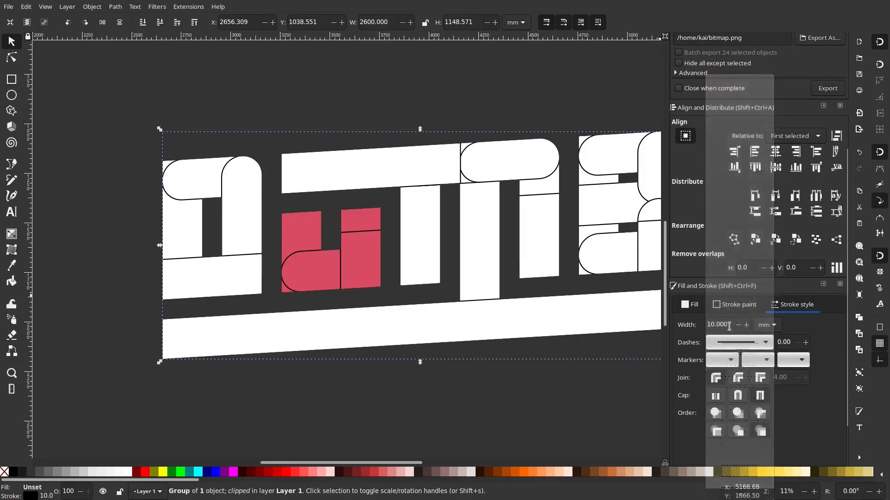
Set the clip group's stroke to 50 mm wide with miter joins and square caps.
{"action": "type", "text": "50"}
{"action": "key", "text": "Return"}
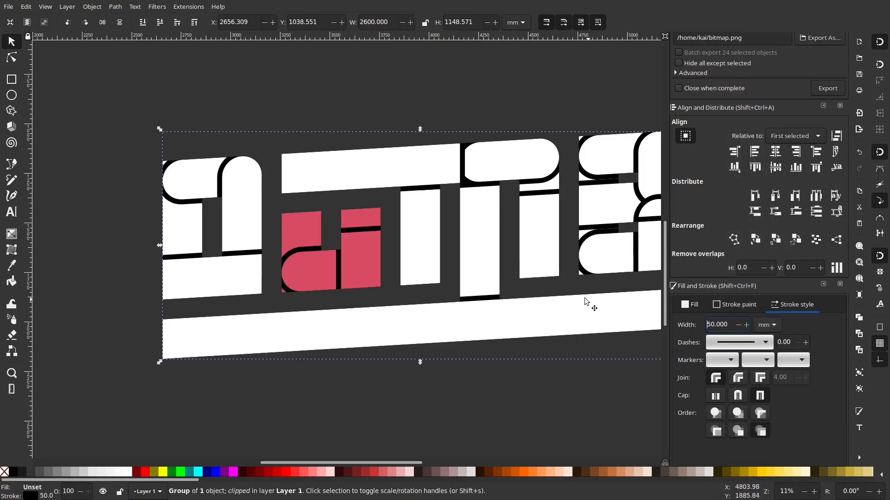
{"action": "left_click_drag", "start_coordinate": [588, 299], "coordinate": [543, 284]}
{"action": "left_click", "coordinate": [738, 397]}
{"action": "left_click", "coordinate": [738, 379]}
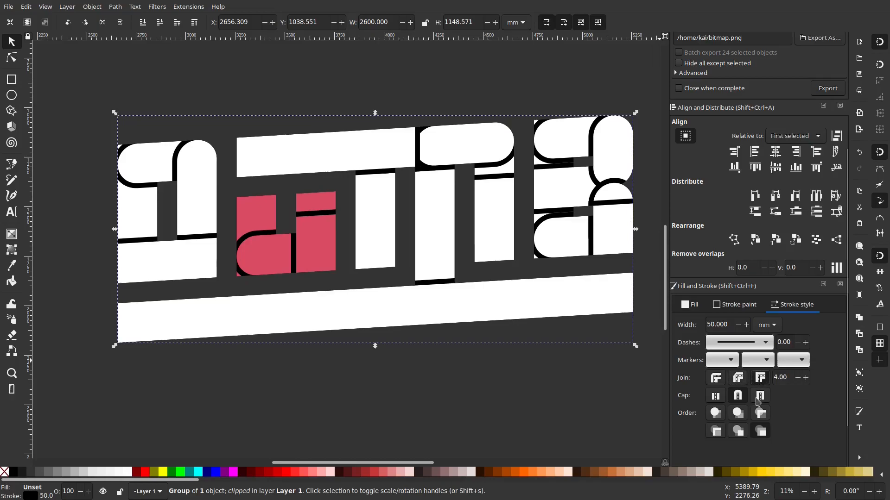
{"action": "left_click", "coordinate": [760, 397]}
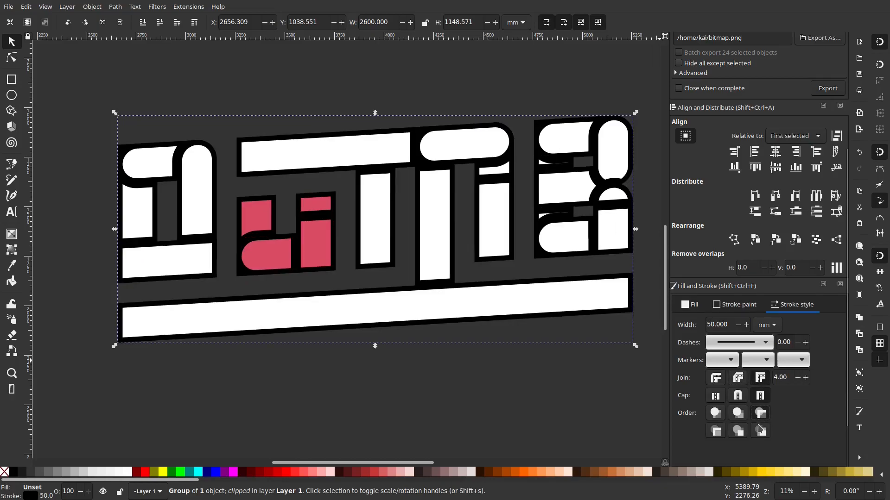
Try several paint orders on the clip group's stroke, ending with the stroke drawn over the fill.
{"action": "left_click", "coordinate": [744, 415]}
{"action": "left_click", "coordinate": [761, 414]}
{"action": "left_click", "coordinate": [743, 433]}
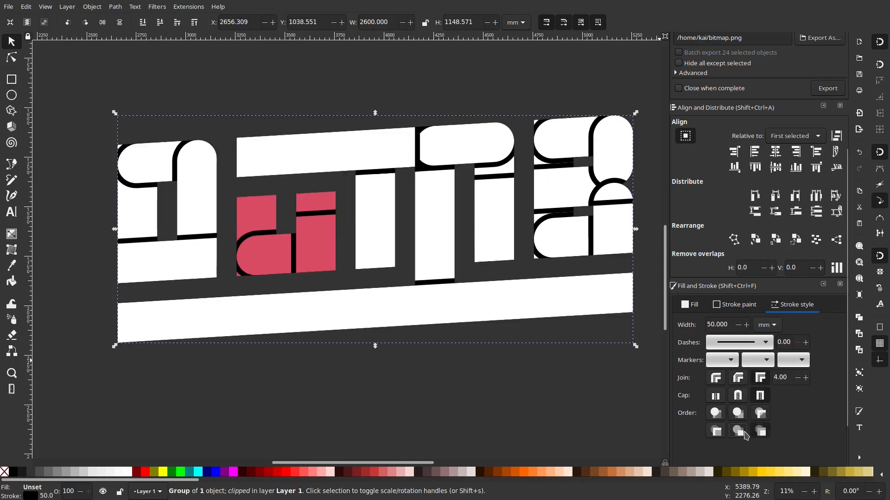
{"action": "left_click", "coordinate": [717, 432]}
{"action": "left_click", "coordinate": [733, 305]}
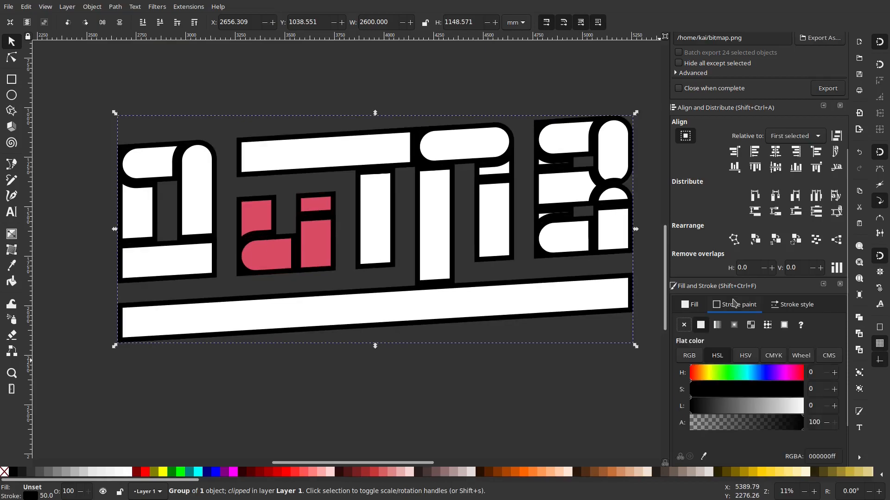
{"action": "left_click", "coordinate": [793, 304]}
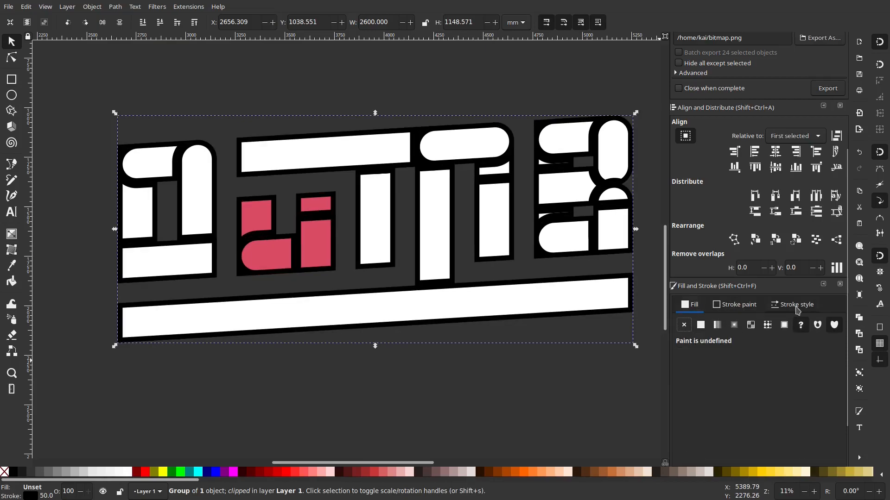
Ungroup the slanted wordmark's clip group to free it from the clipping.
{"action": "right_click", "coordinate": [388, 155]}
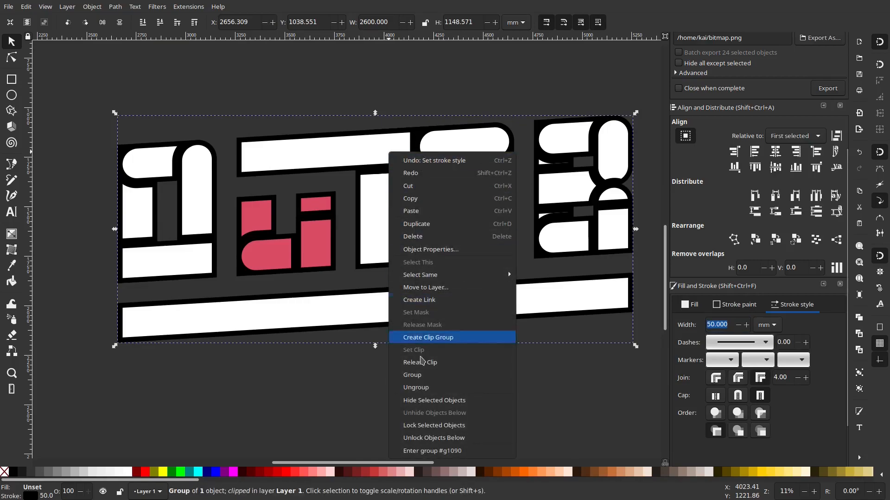
{"action": "left_click", "coordinate": [462, 387]}
{"action": "right_click", "coordinate": [404, 259]}
{"action": "right_click", "coordinate": [374, 244]}
{"action": "right_click", "coordinate": [374, 244]}
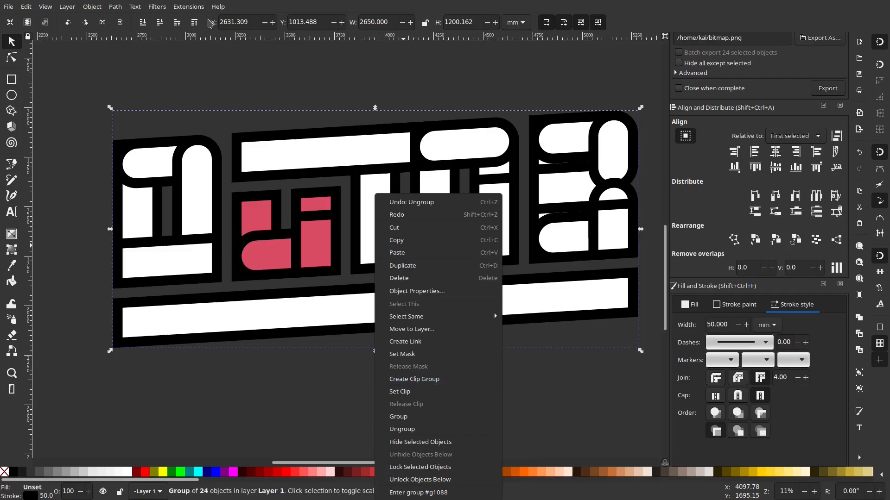
Try to unite the grouped wordmark pieces into a single path.
{"action": "left_click", "coordinate": [156, 7]}
{"action": "mouse_move", "coordinate": [125, 7]}
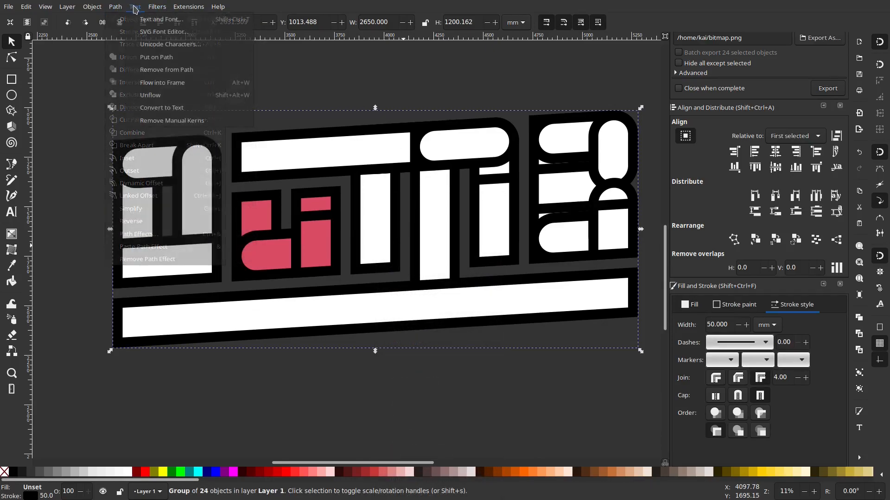
{"action": "left_click", "coordinate": [141, 58]}
{"action": "left_click", "coordinate": [299, 83]}
{"action": "left_click", "coordinate": [362, 143]}
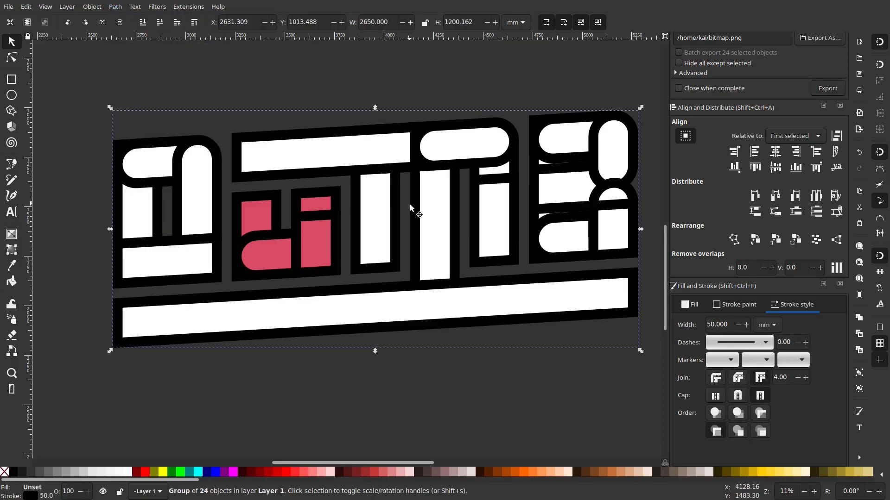
Remove the stroke paint from the slanted wordmark group.
{"action": "left_click", "coordinate": [725, 305]}
{"action": "left_click", "coordinate": [686, 330]}
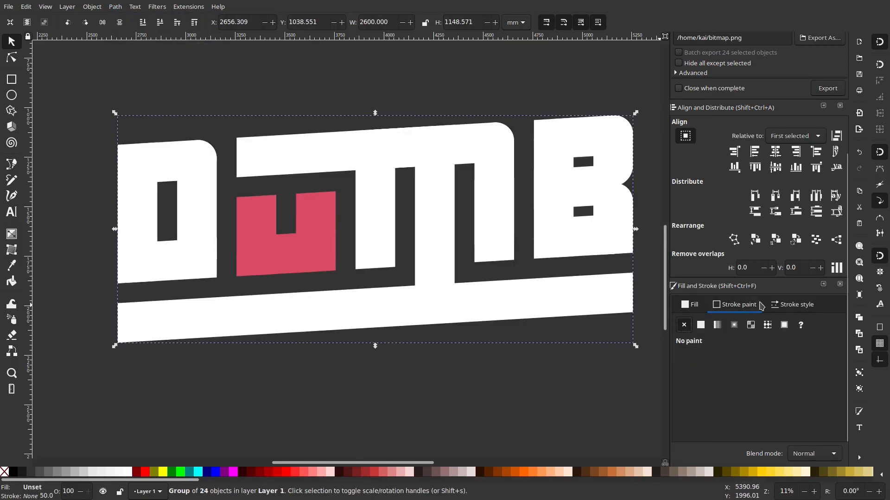
{"action": "left_click", "coordinate": [793, 306]}
Ungroup the slanted wordmark into its separate rectangles and paths.
{"action": "right_click", "coordinate": [336, 169]}
{"action": "left_click", "coordinate": [359, 152]}
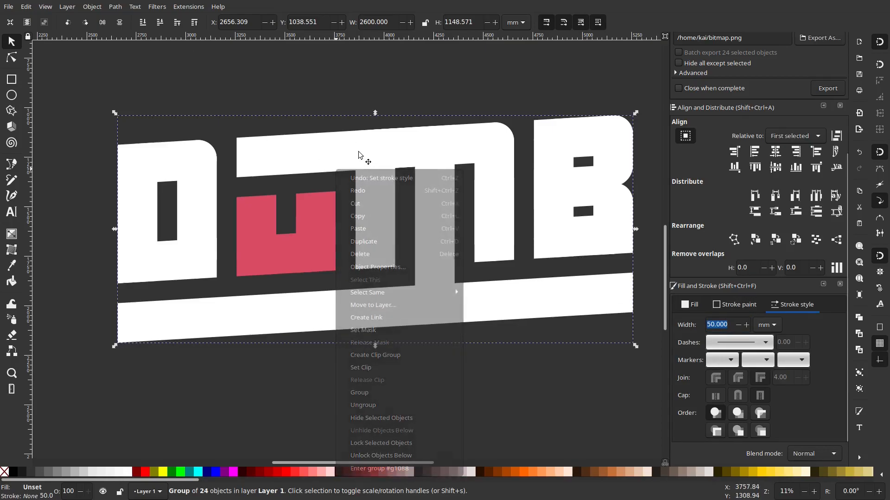
{"action": "right_click", "coordinate": [375, 165]}
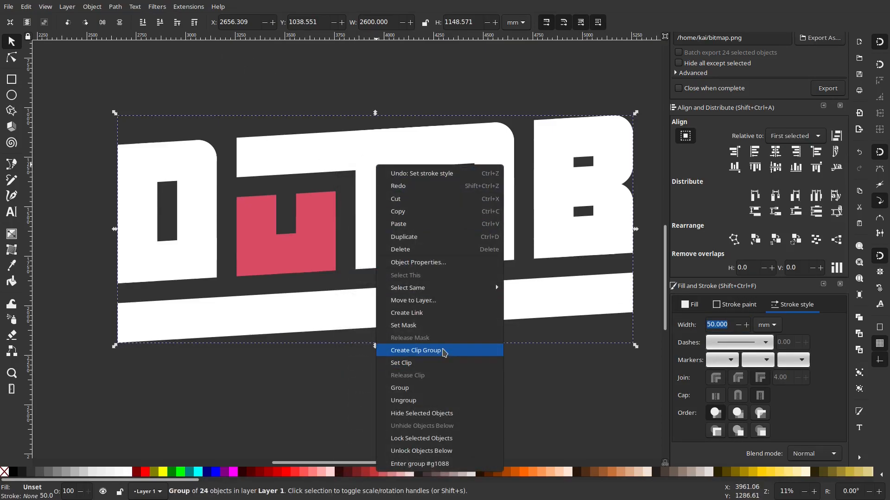
{"action": "left_click", "coordinate": [430, 400]}
{"action": "right_click", "coordinate": [377, 222]}
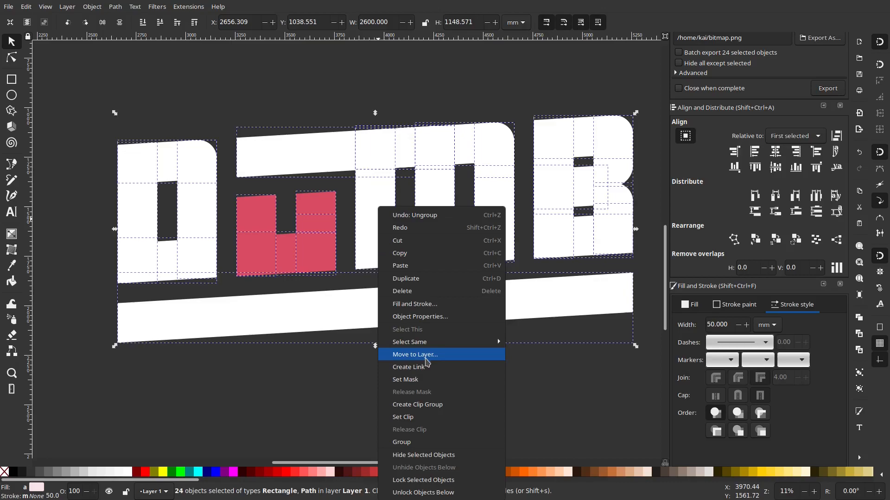
Unite all the slanted wordmark's pieces into one path.
{"action": "left_click", "coordinate": [119, 10]}
{"action": "left_click", "coordinate": [118, 10]}
{"action": "mouse_move", "coordinate": [93, 9]}
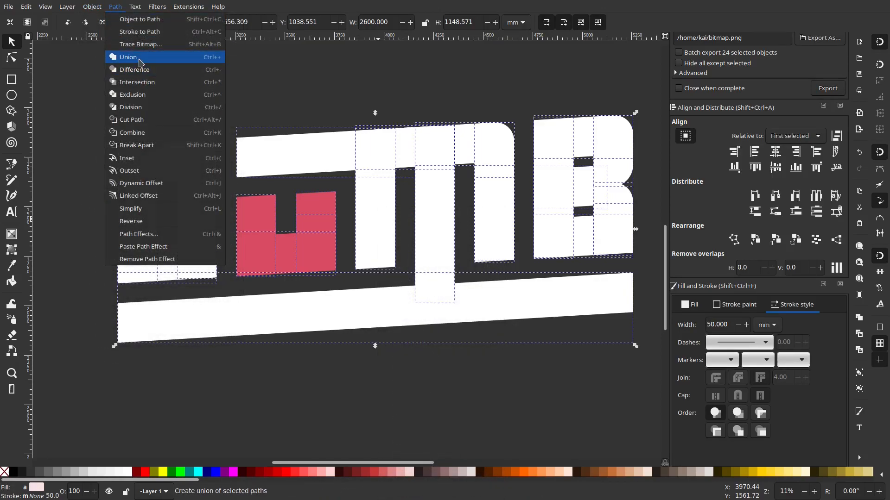
{"action": "left_click", "coordinate": [132, 57]}
{"action": "left_click", "coordinate": [275, 89]}
{"action": "left_click", "coordinate": [306, 217]}
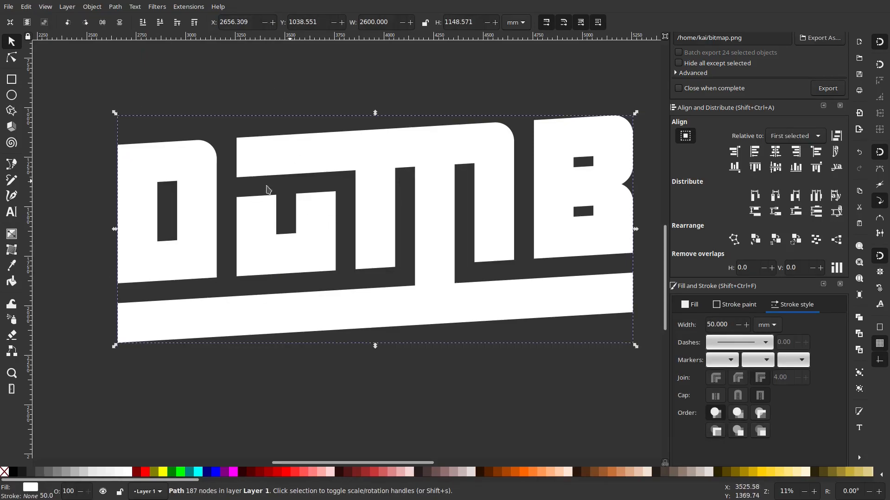
Give the united wordmark path a flat black stroke.
{"action": "left_click", "coordinate": [737, 305]}
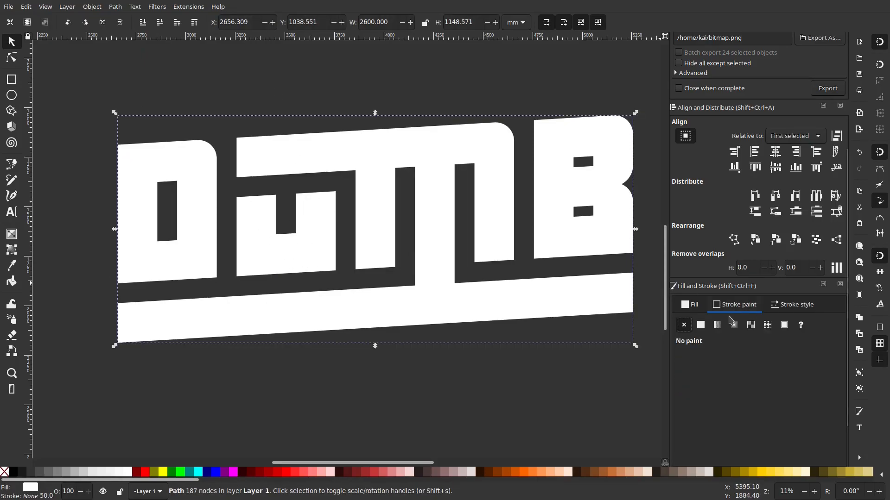
{"action": "left_click", "coordinate": [700, 325]}
{"action": "left_click", "coordinate": [165, 195]}
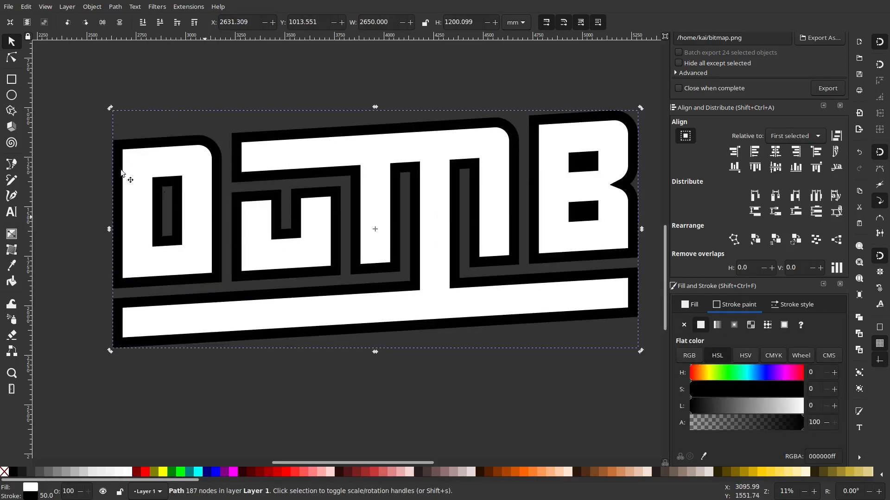
Select the U's nodes in the united path and try to recolour the U with the red fill dc4d4d.
{"action": "left_click", "coordinate": [12, 58]}
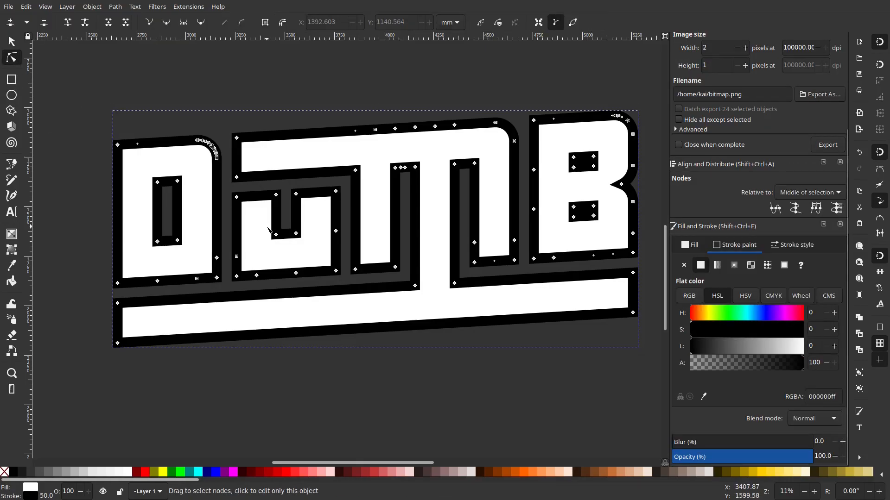
{"action": "left_click_drag", "start_coordinate": [227, 187], "coordinate": [349, 283]}
{"action": "left_click", "coordinate": [691, 244]}
{"action": "left_click", "coordinate": [689, 301]}
{"action": "left_click", "coordinate": [717, 301]}
{"action": "left_click_drag", "start_coordinate": [728, 329], "coordinate": [757, 352]}
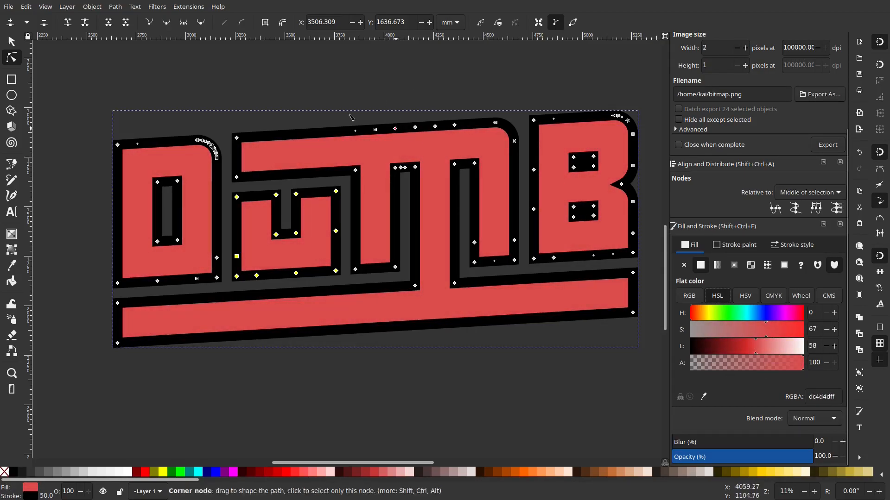
Undo the red fill and the black stroke on the united wordmark path.
{"action": "left_click", "coordinate": [12, 41]}
{"action": "right_click", "coordinate": [271, 223]}
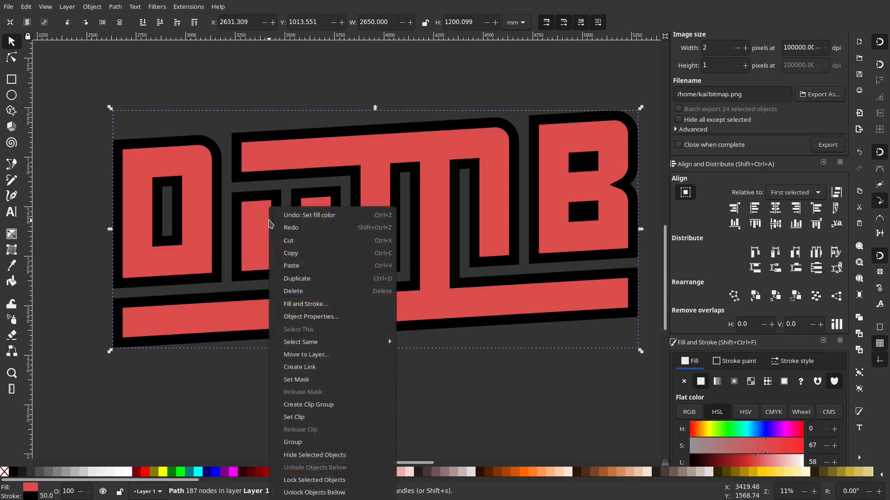
{"action": "left_click", "coordinate": [248, 76]}
{"action": "key", "text": "ctrl+z"}
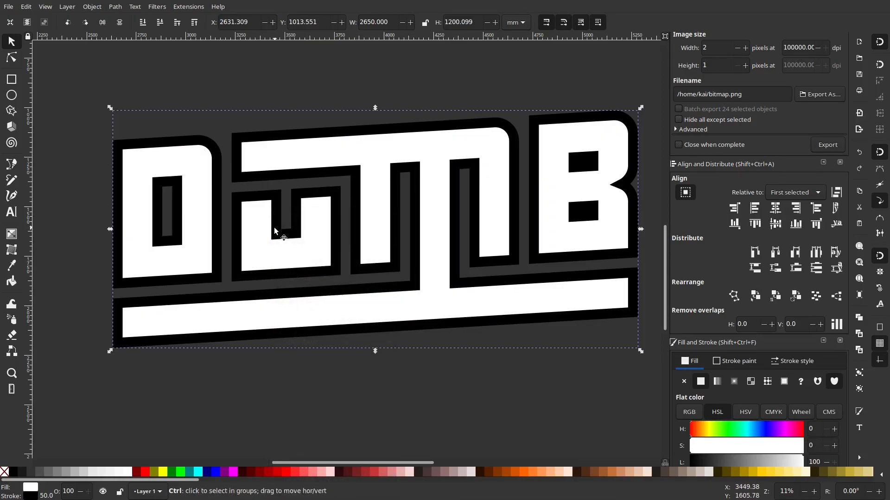
{"action": "key", "text": "ctrl+z"}
Undo the union so the slanted wordmark is made of separate coloured pieces again.
{"action": "right_click", "coordinate": [264, 242]}
{"action": "left_click", "coordinate": [494, 144]}
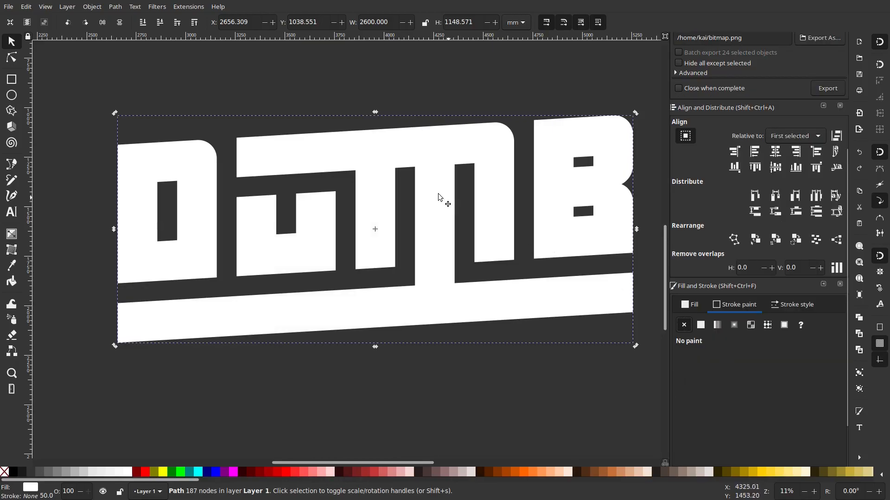
{"action": "right_click", "coordinate": [341, 165]}
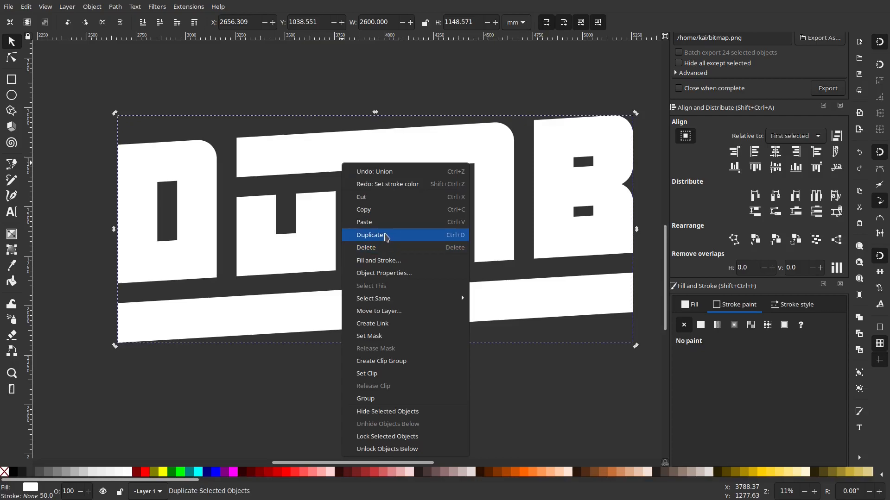
{"action": "left_click", "coordinate": [385, 236]}
{"action": "key", "text": "Escape"}
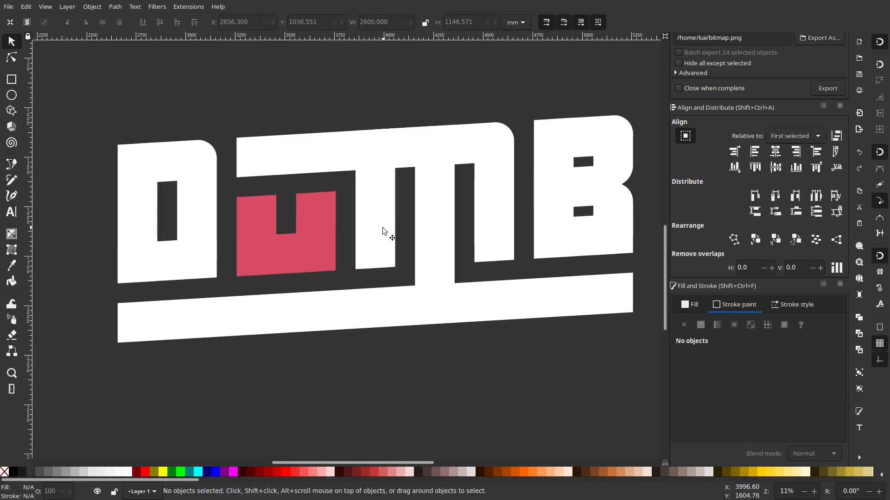
{"action": "left_click", "coordinate": [383, 231]}
{"action": "left_click_drag", "start_coordinate": [383, 243], "coordinate": [485, 155]}
{"action": "key", "text": "Escape"}
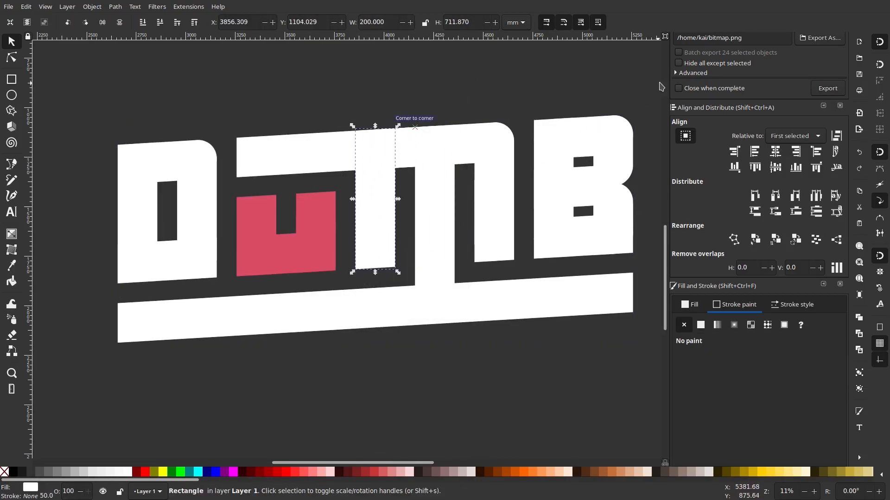
{"action": "scroll", "coordinate": [570, 360], "scroll_direction": "down", "scroll_amount": 3}
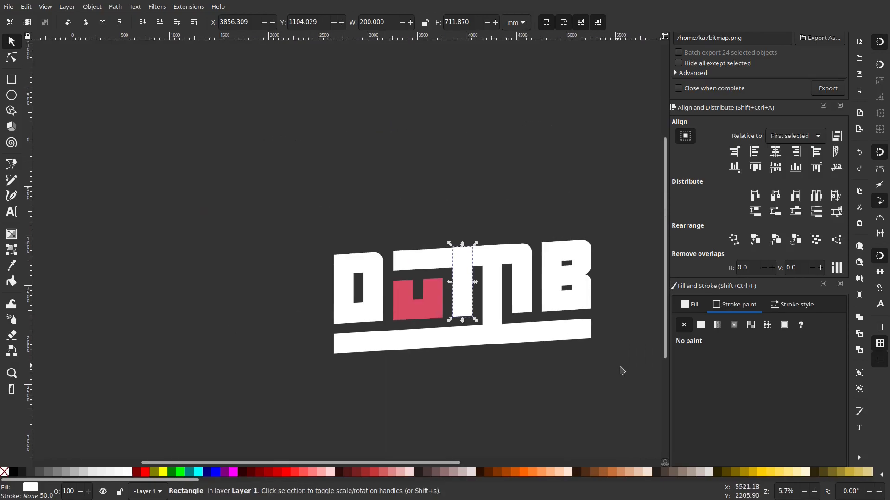
Select all pieces of the slanted wordmark and duplicate them in place, undoing a trial move of the copies.
{"action": "key", "text": "ctrl+a"}
{"action": "left_click_drag", "start_coordinate": [463, 294], "coordinate": [446, 226]}
{"action": "key", "text": "Escape"}
{"action": "scroll", "coordinate": [456, 259], "scroll_direction": "up", "scroll_amount": 1}
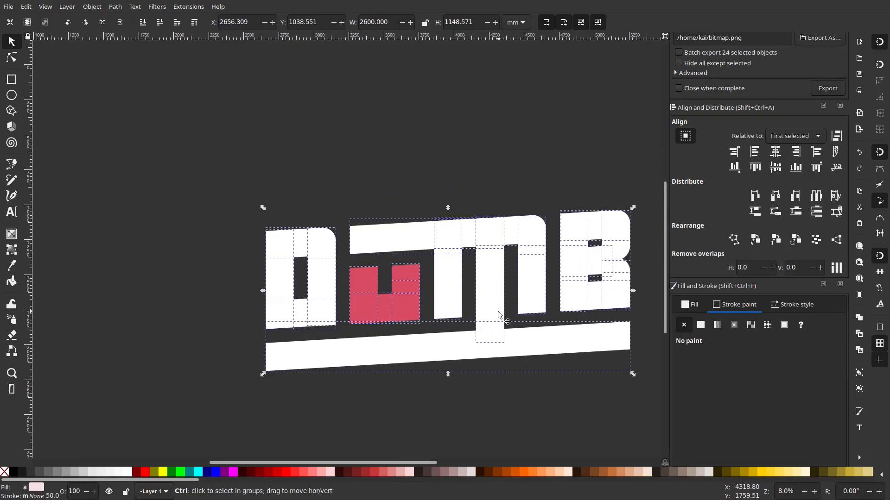
{"action": "right_click", "coordinate": [456, 259]}
{"action": "left_click", "coordinate": [493, 278]}
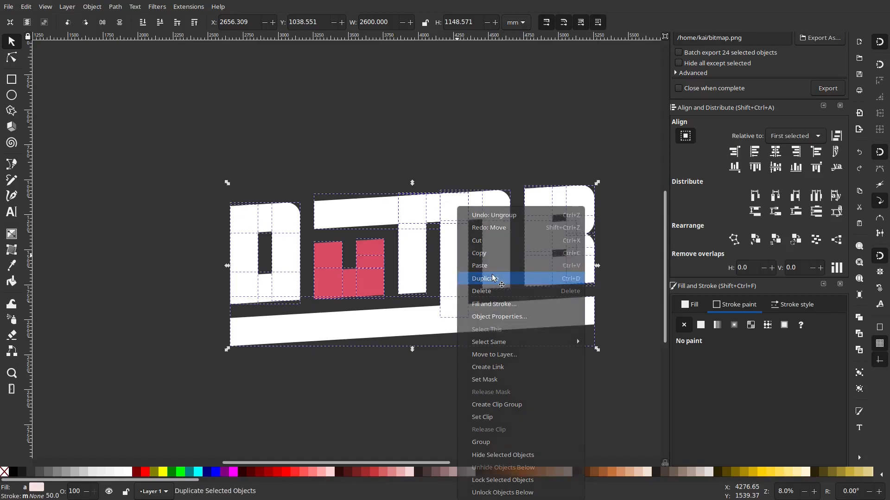
{"action": "left_click_drag", "start_coordinate": [369, 277], "coordinate": [432, 230]}
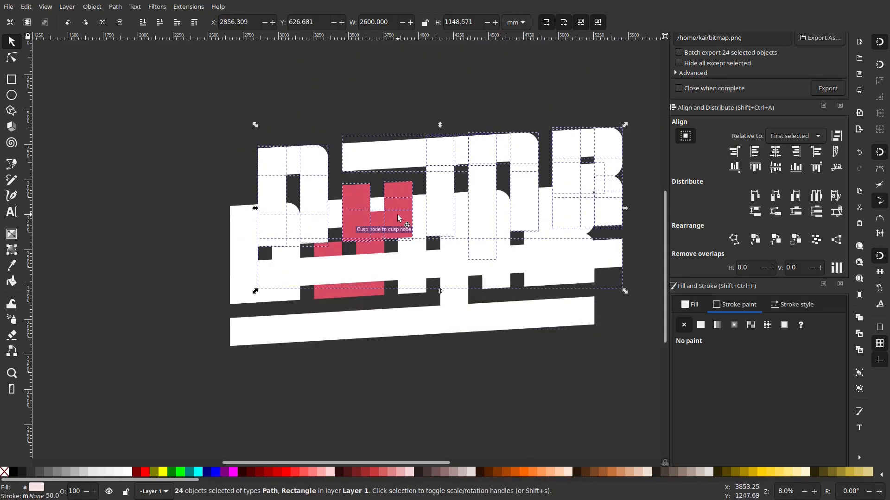
{"action": "key", "text": "ctrl+z"}
Unite the duplicated pieces into one path and lower it to the bottom, beneath the original coloured pieces.
{"action": "left_click", "coordinate": [114, 7]}
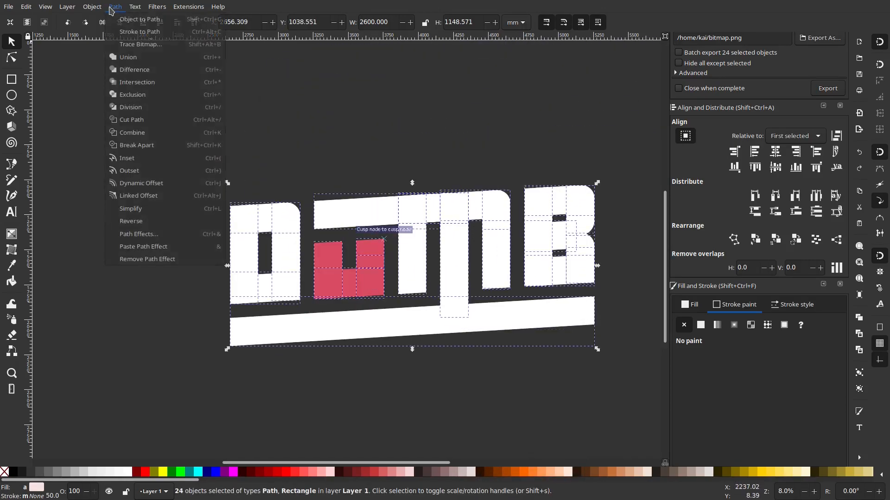
{"action": "left_click", "coordinate": [135, 57]}
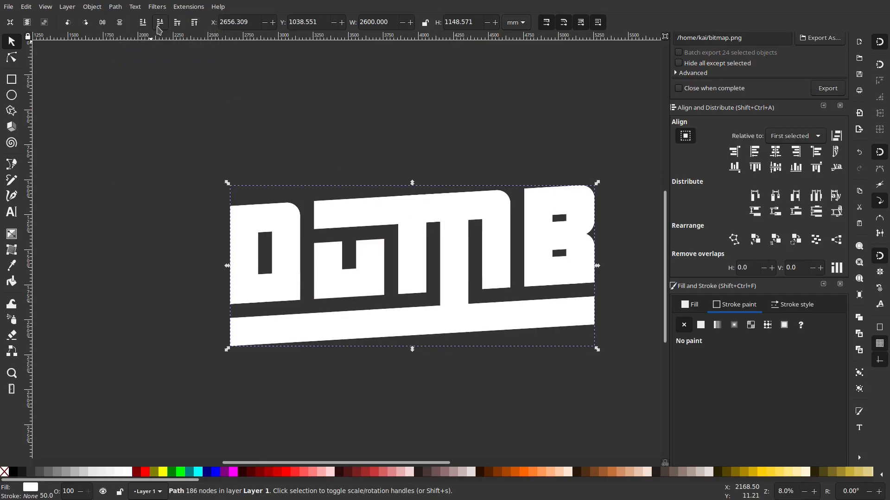
{"action": "left_click", "coordinate": [158, 27]}
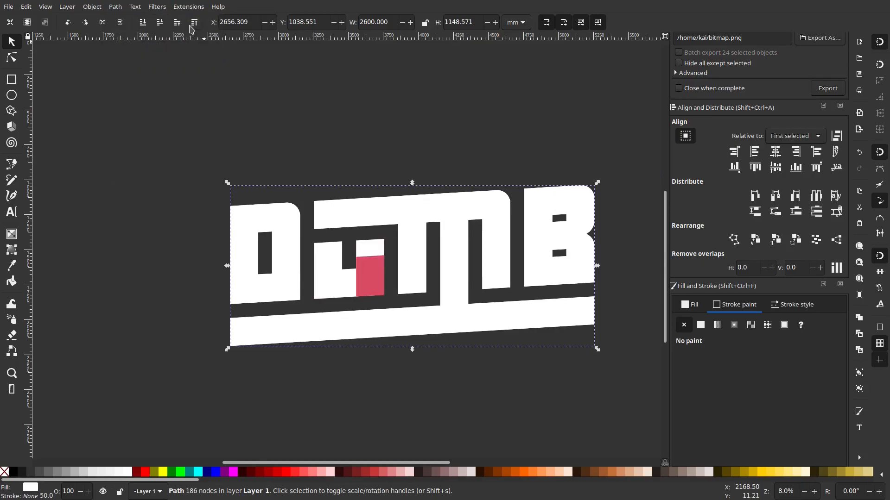
{"action": "left_click", "coordinate": [144, 27]}
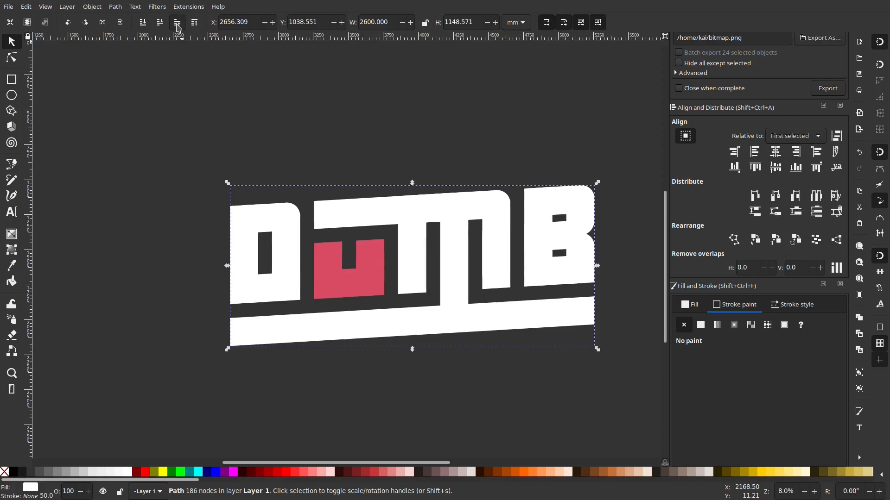
{"action": "scroll", "coordinate": [367, 170], "scroll_direction": "down", "scroll_amount": 1}
{"action": "scroll", "coordinate": [438, 229], "scroll_direction": "up", "scroll_amount": 1}
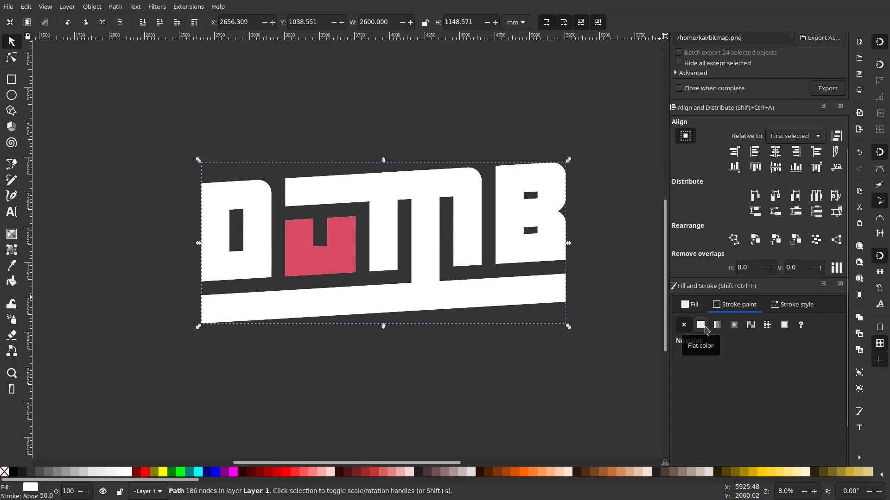
Give the united wordmark path behind the coloured pieces a flat black stroke and change its fill to black.
{"action": "left_click", "coordinate": [700, 325]}
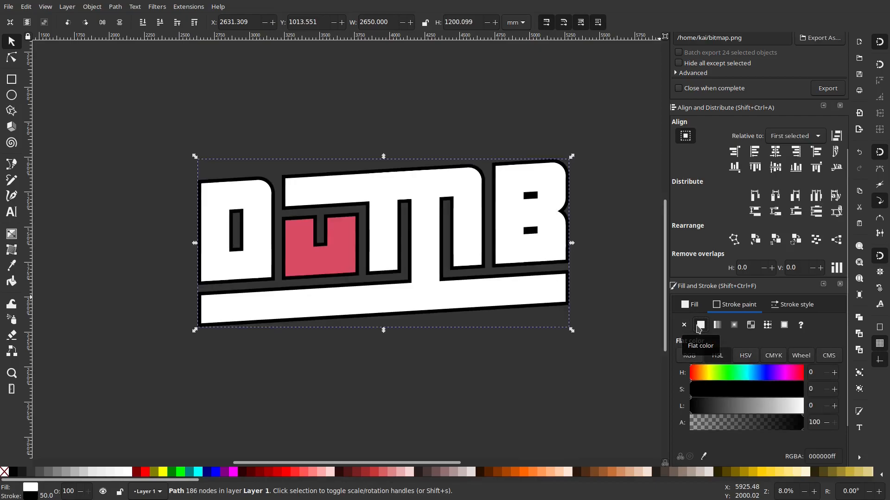
{"action": "scroll", "coordinate": [350, 253], "scroll_direction": "up", "scroll_amount": 3}
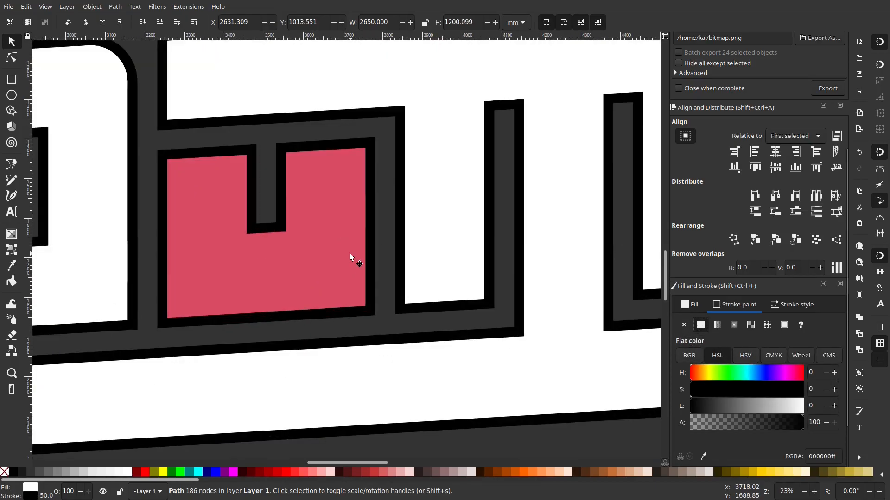
{"action": "scroll", "coordinate": [368, 257], "scroll_direction": "down", "scroll_amount": 1}
{"action": "left_click", "coordinate": [691, 304]}
{"action": "left_click_drag", "start_coordinate": [735, 403], "coordinate": [457, 399]}
{"action": "left_click", "coordinate": [740, 305]}
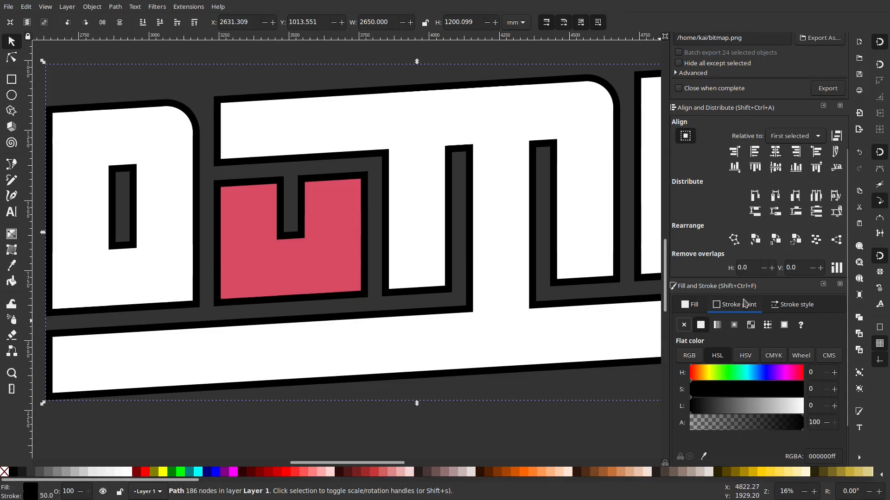
Try a 100 mm stroke width on the black backing path.
{"action": "key", "text": "minus"}
{"action": "left_click", "coordinate": [783, 306]}
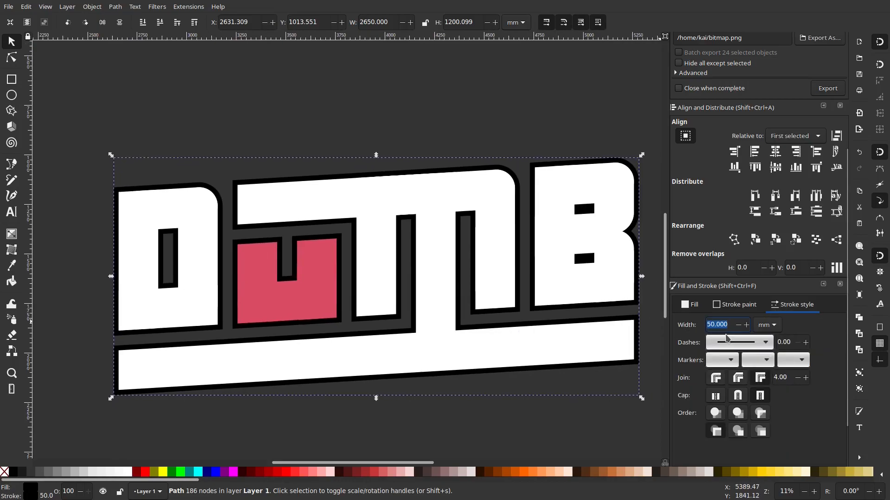
{"action": "type", "text": "100"}
{"action": "key", "text": "Return"}
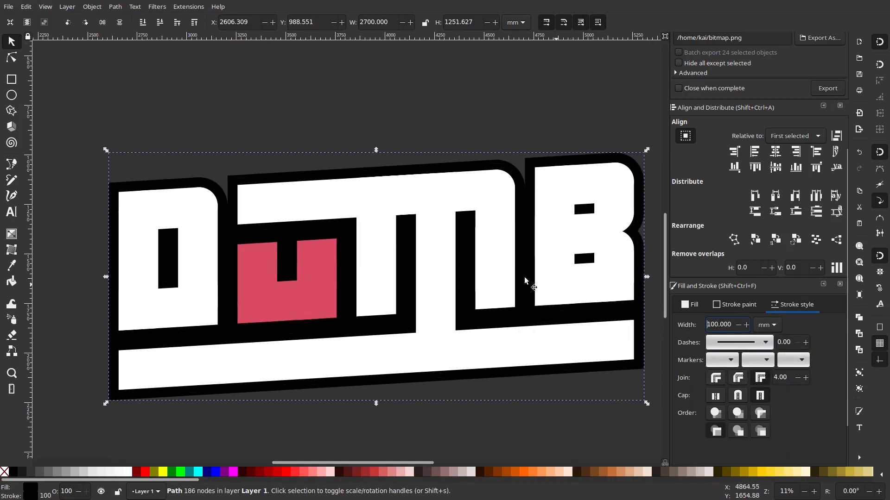
{"action": "scroll", "coordinate": [470, 265], "scroll_direction": "down", "scroll_amount": 2}
{"action": "left_click", "coordinate": [507, 164]}
{"action": "scroll", "coordinate": [519, 251], "scroll_direction": "up", "scroll_amount": 1}
Reselect the black backing path and try a 200 mm stroke width.
{"action": "left_click", "coordinate": [497, 303]}
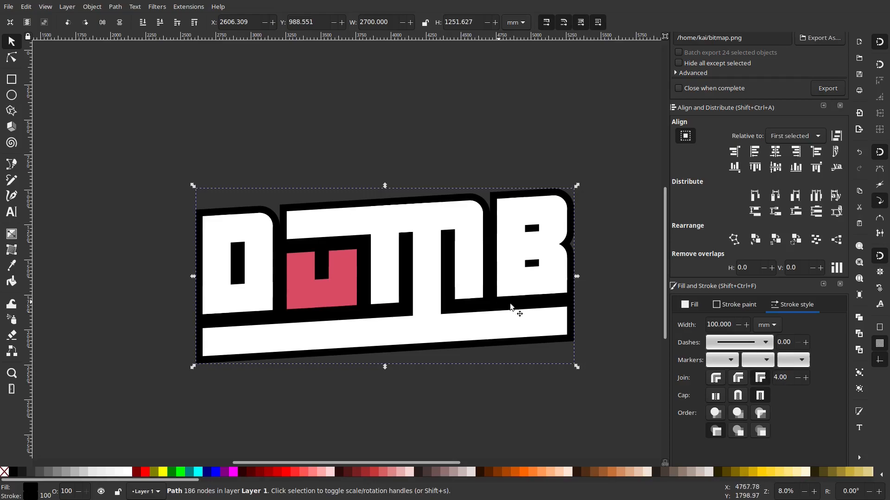
{"action": "left_click_drag", "start_coordinate": [732, 325], "coordinate": [687, 319]}
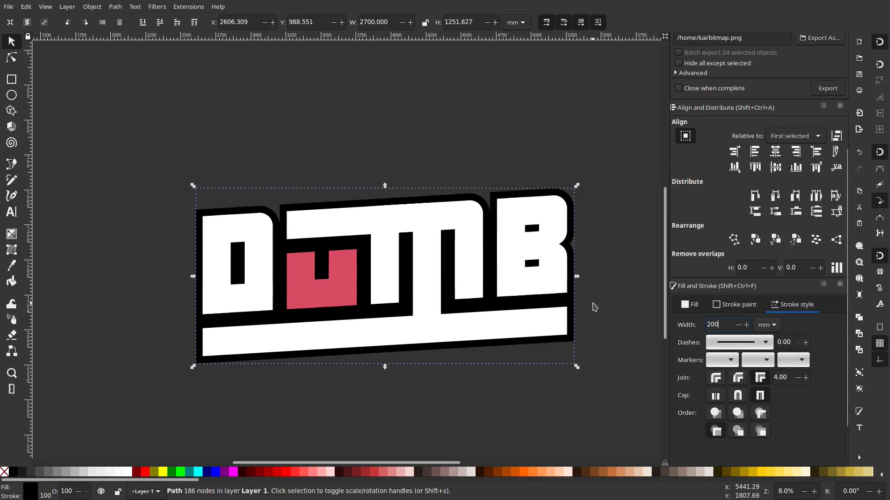
{"action": "type", "text": "200"}
{"action": "key", "text": "Return"}
{"action": "left_click", "coordinate": [535, 152]}
{"action": "scroll", "coordinate": [534, 150], "scroll_direction": "down", "scroll_amount": 5}
{"action": "scroll", "coordinate": [532, 149], "scroll_direction": "up", "scroll_amount": 5}
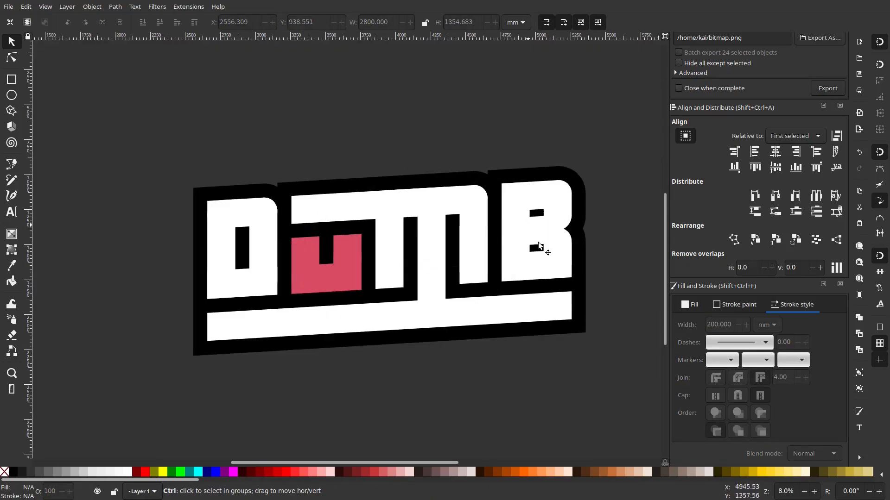
Set the black backing path's stroke width to 250 mm.
{"action": "left_click", "coordinate": [579, 298]}
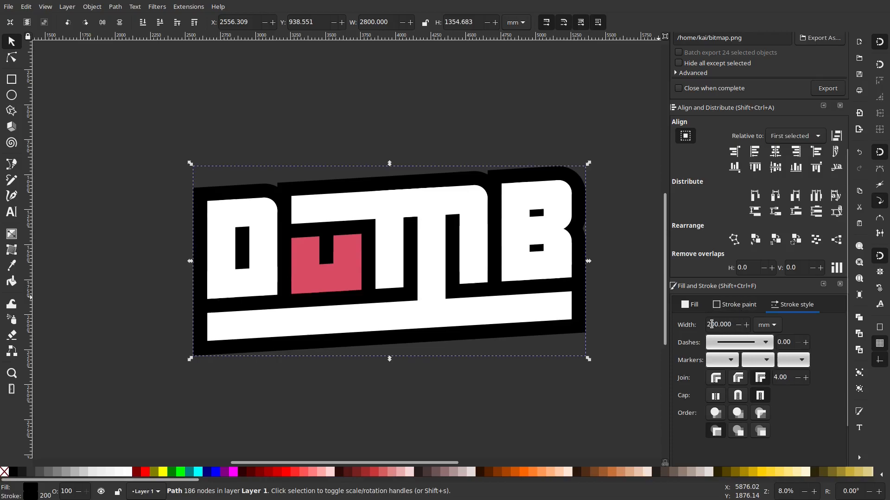
{"action": "type", "text": "250"}
{"action": "key", "text": "Return"}
{"action": "left_click", "coordinate": [605, 288]}
{"action": "scroll", "coordinate": [601, 292], "scroll_direction": "down", "scroll_amount": 4}
{"action": "scroll", "coordinate": [501, 327], "scroll_direction": "up", "scroll_amount": 6}
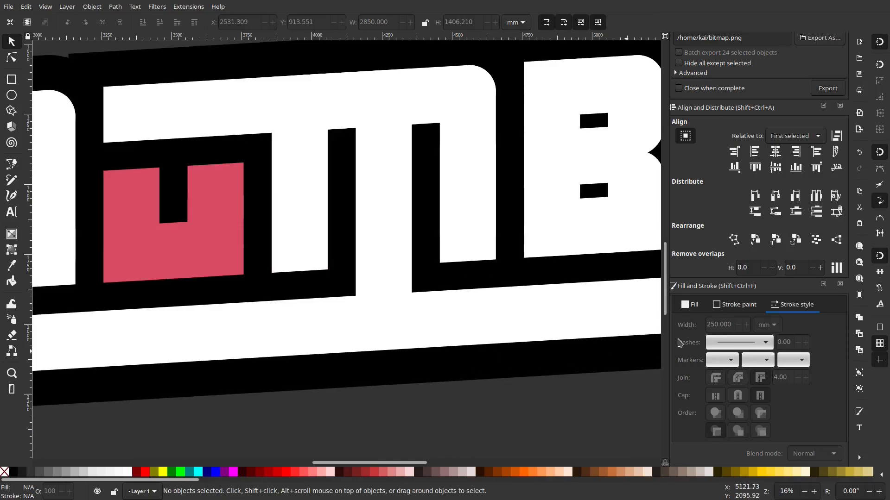
{"action": "scroll", "coordinate": [482, 361], "scroll_direction": "down", "scroll_amount": 4}
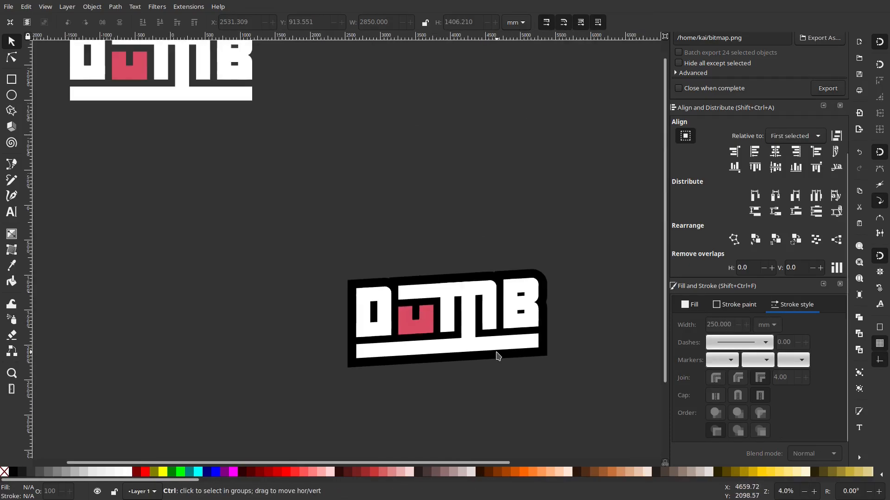
Duplicate the black backing path and offset the copy diagonally, about 200 mm right and 188 mm down.
{"action": "scroll", "coordinate": [498, 358], "scroll_direction": "up", "scroll_amount": 2}
{"action": "left_click", "coordinate": [503, 345]}
{"action": "right_click", "coordinate": [502, 345]}
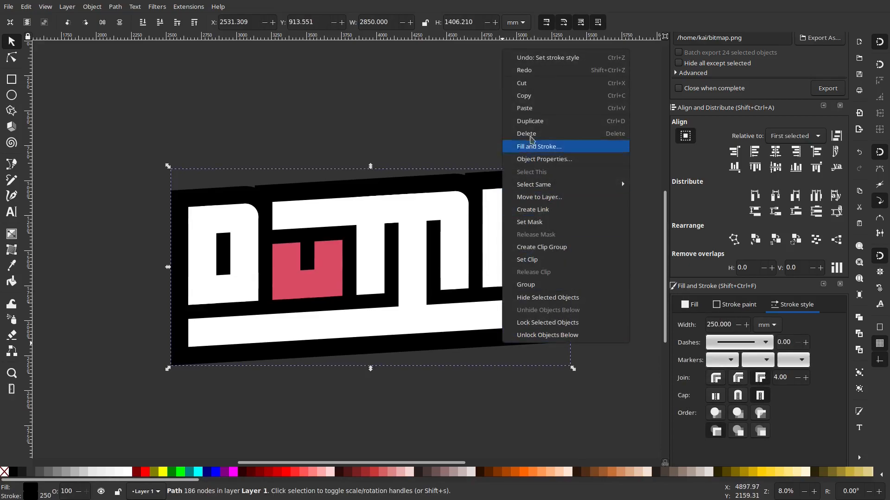
{"action": "left_click", "coordinate": [533, 121]}
{"action": "left_click_drag", "start_coordinate": [560, 337], "coordinate": [588, 361]}
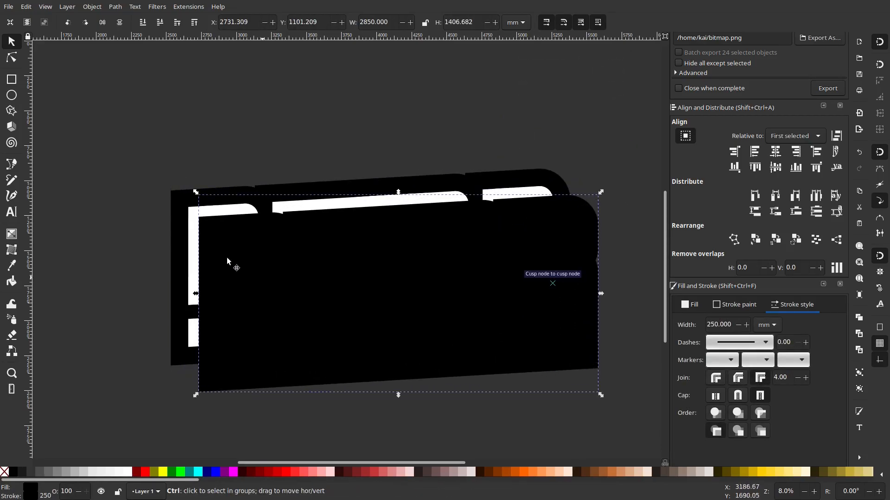
{"action": "scroll", "coordinate": [197, 218], "scroll_direction": "up", "scroll_amount": 3}
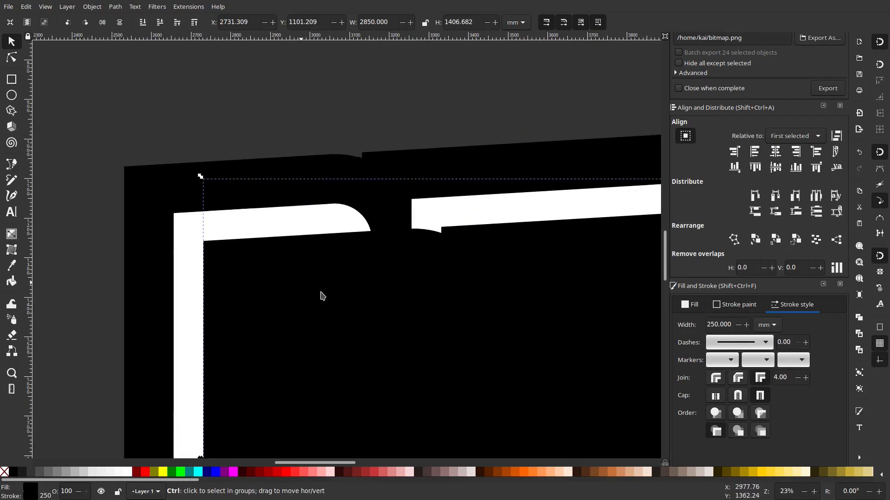
{"action": "scroll", "coordinate": [319, 292], "scroll_direction": "down", "scroll_amount": 5}
{"action": "left_click", "coordinate": [338, 191]}
{"action": "left_click", "coordinate": [485, 330]}
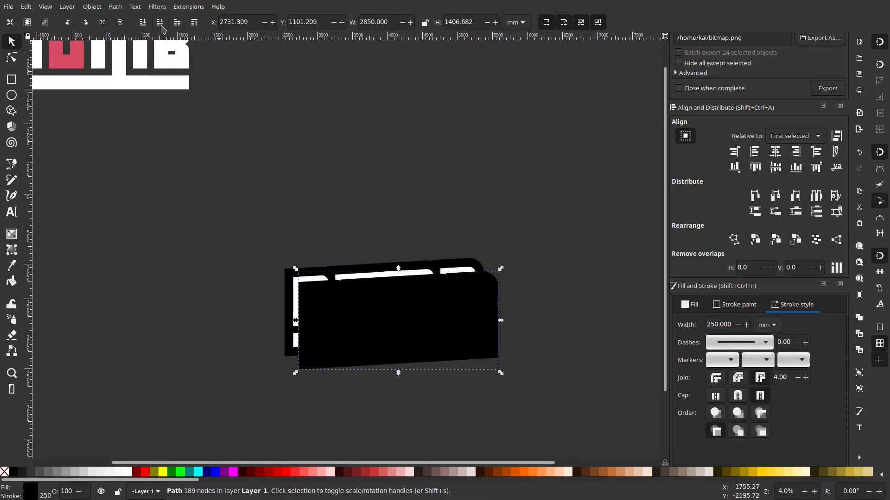
Lower the offset black copy in the stacking order until it sits behind the slanted wordmark pieces.
{"action": "left_click", "coordinate": [161, 27]}
{"action": "left_click", "coordinate": [142, 23]}
{"action": "left_click", "coordinate": [180, 24]}
{"action": "left_click", "coordinate": [409, 147]}
{"action": "scroll", "coordinate": [443, 321], "scroll_direction": "down", "scroll_amount": 4}
{"action": "scroll", "coordinate": [443, 321], "scroll_direction": "up", "scroll_amount": 6}
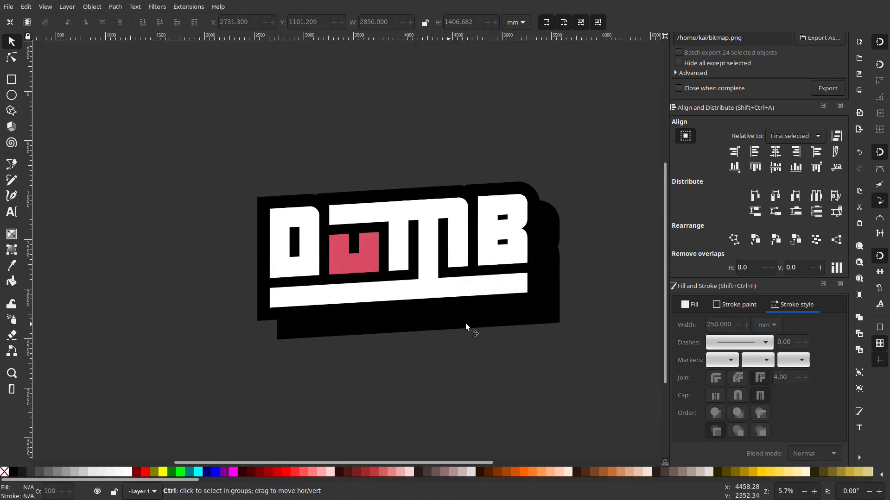
Try moving the offset black copy diagonally closer to the outlined wordmark, and undo the move.
{"action": "left_click", "coordinate": [544, 323]}
{"action": "left_click_drag", "start_coordinate": [544, 323], "coordinate": [532, 304]}
{"action": "left_click", "coordinate": [642, 331]}
{"action": "scroll", "coordinate": [618, 330], "scroll_direction": "down", "scroll_amount": 5}
{"action": "scroll", "coordinate": [608, 319], "scroll_direction": "up", "scroll_amount": 5}
{"action": "scroll", "coordinate": [616, 318], "scroll_direction": "down", "scroll_amount": 6}
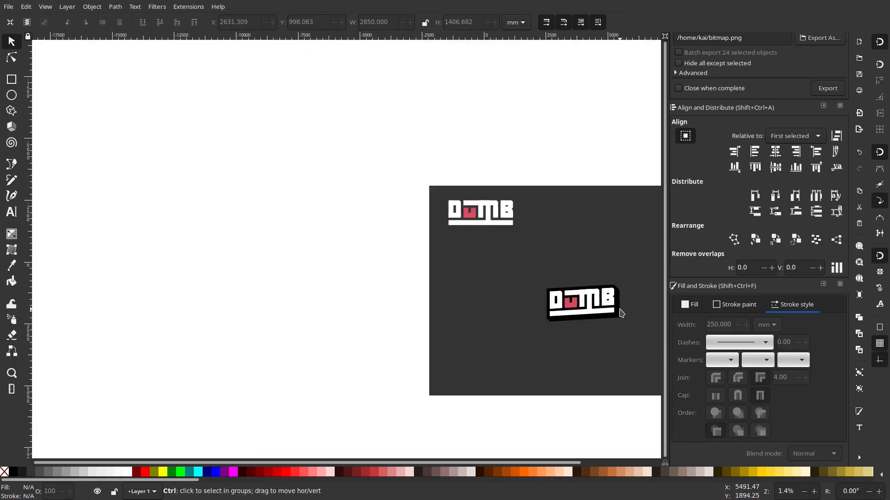
{"action": "scroll", "coordinate": [626, 314], "scroll_direction": "up", "scroll_amount": 5}
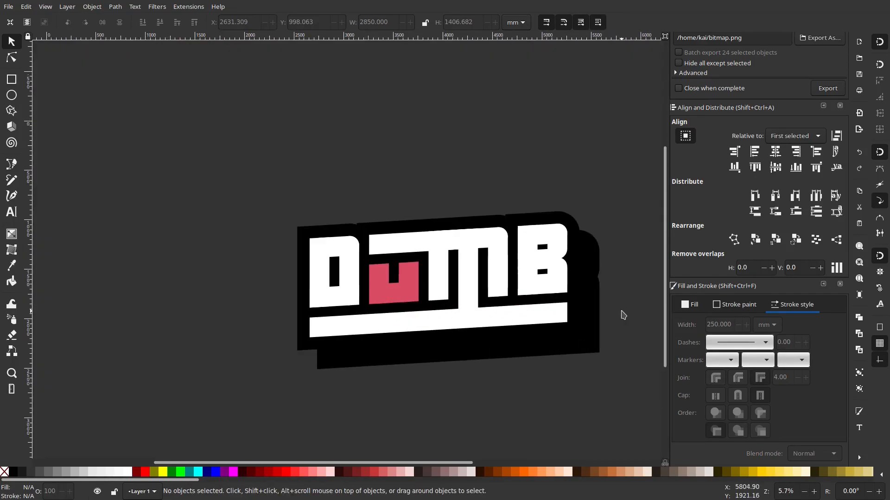
Draw a closed four-sided Pen shape, about 306 by 300 mm, across the wordmark's lower-left notch between outline and offset copy.
{"action": "left_click", "coordinate": [12, 164]}
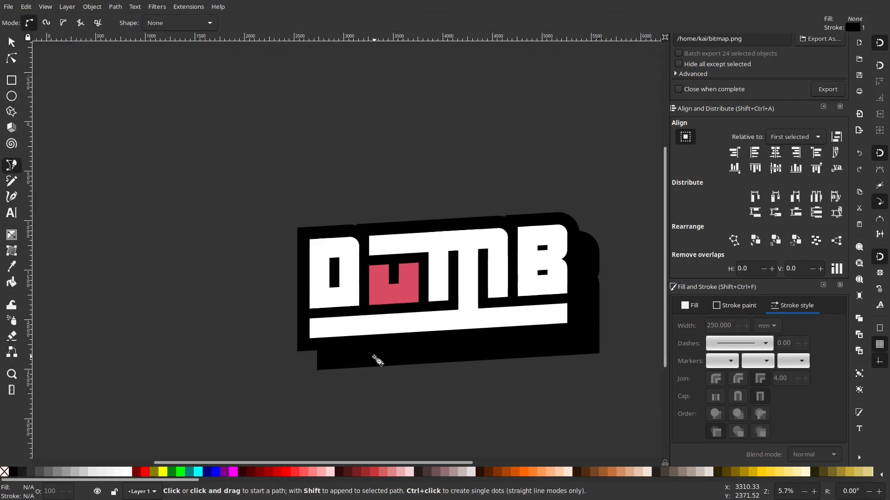
{"action": "scroll", "coordinate": [319, 368], "scroll_direction": "up", "scroll_amount": 4}
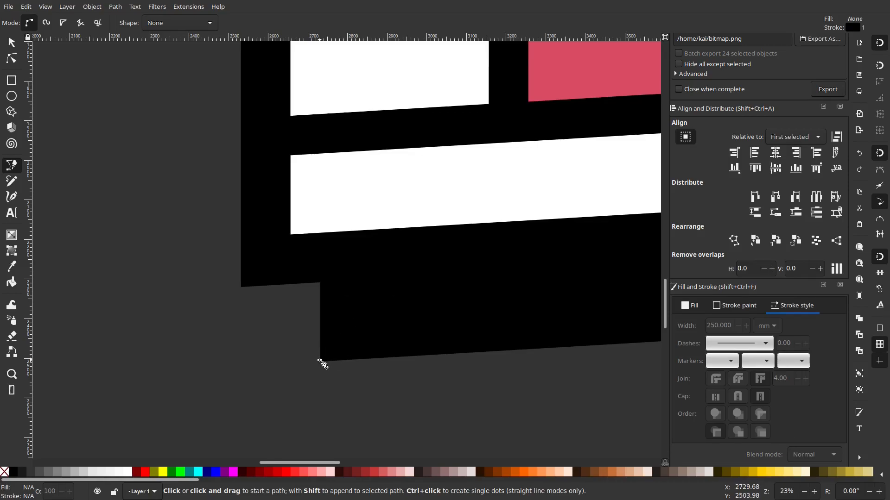
{"action": "left_click", "coordinate": [370, 308]}
{"action": "left_click", "coordinate": [292, 235]}
{"action": "left_click", "coordinate": [369, 191]}
{"action": "left_click", "coordinate": [411, 265]}
{"action": "left_click", "coordinate": [370, 309]}
{"action": "key", "text": "Return"}
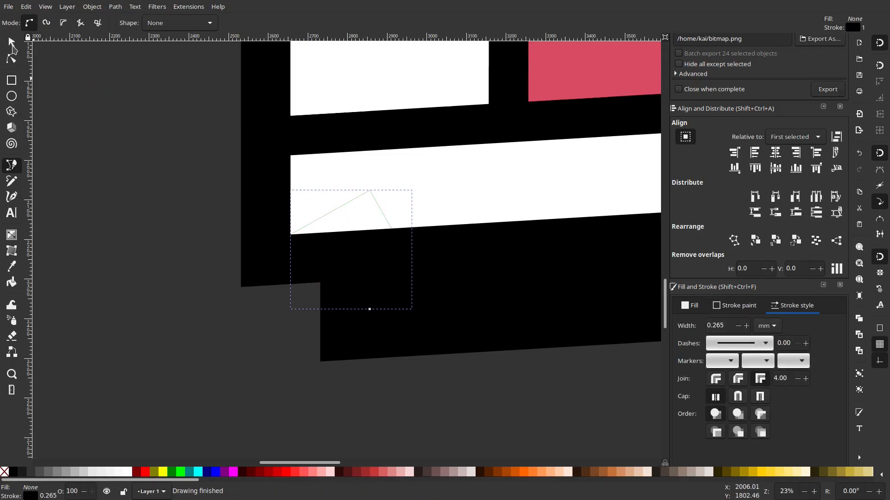
Fill the four-sided shape with flat black and set its stroke width to 250 mm.
{"action": "left_click", "coordinate": [12, 42]}
{"action": "left_click", "coordinate": [691, 305]}
{"action": "left_click", "coordinate": [701, 326]}
{"action": "left_click", "coordinate": [729, 309]}
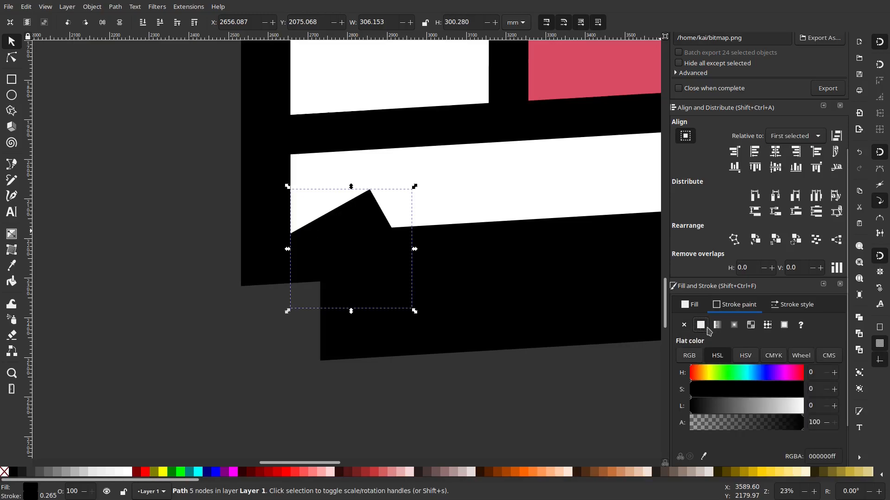
{"action": "left_click", "coordinate": [791, 306]}
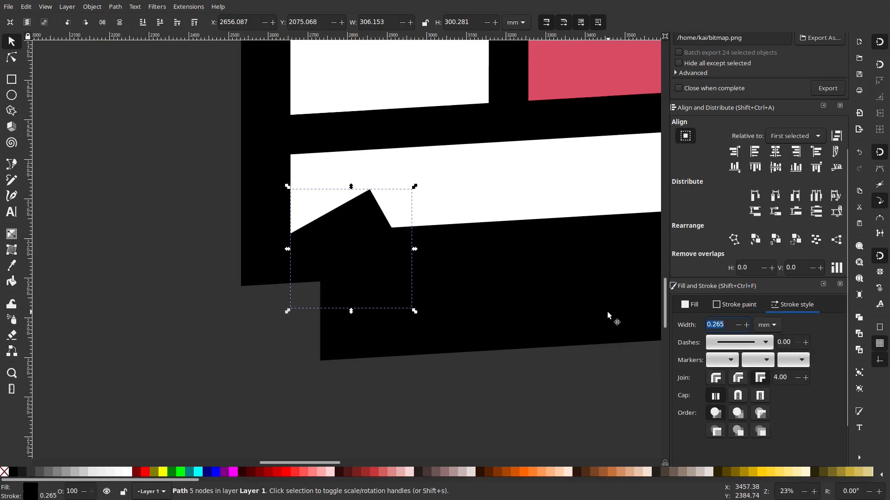
{"action": "type", "text": "250"}
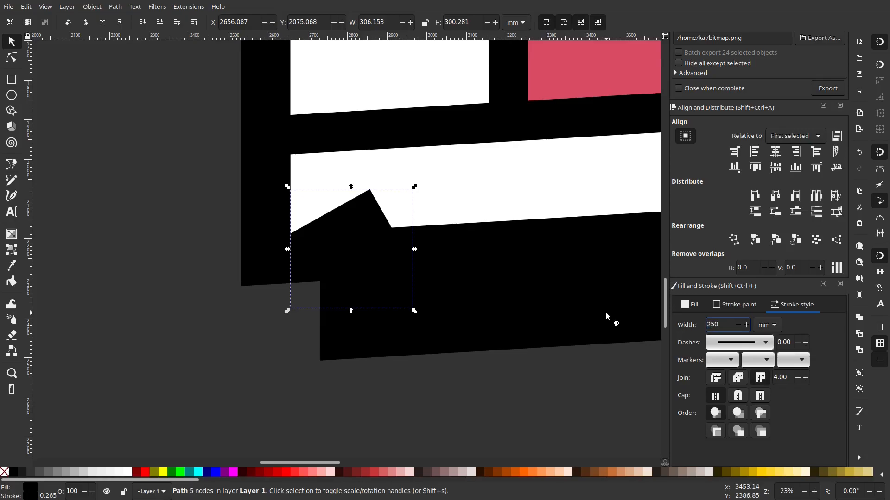
{"action": "key", "text": "Return"}
{"action": "left_click", "coordinate": [543, 280]}
Delete the four-sided patch shape from the lower-left notch.
{"action": "left_click", "coordinate": [276, 243]}
{"action": "left_click_drag", "start_coordinate": [276, 243], "coordinate": [310, 296]}
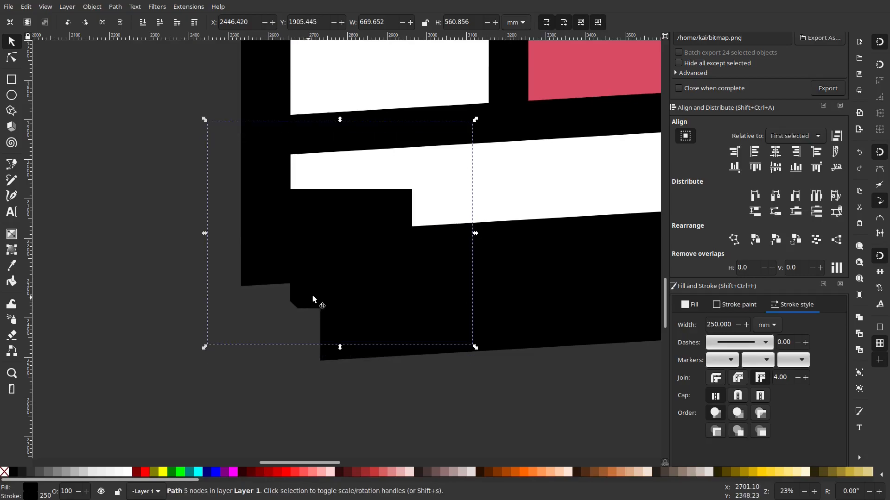
{"action": "key", "text": "Delete"}
{"action": "left_click", "coordinate": [380, 326]}
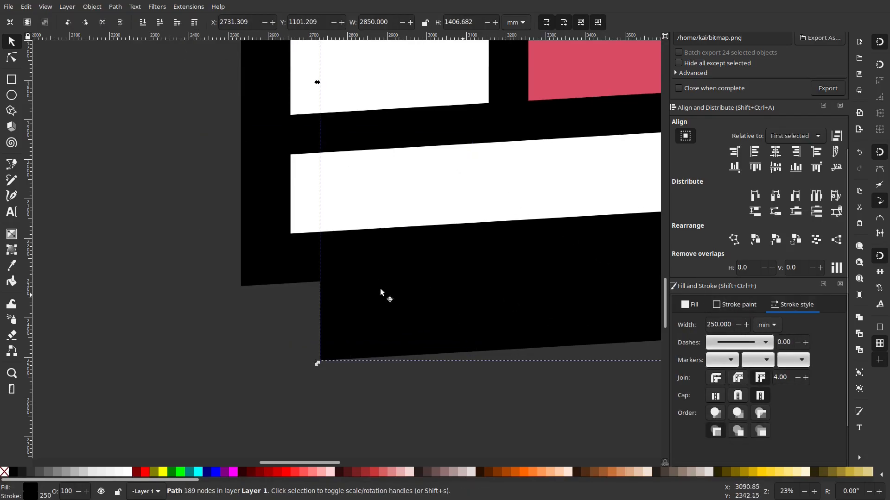
{"action": "left_click", "coordinate": [19, 163]}
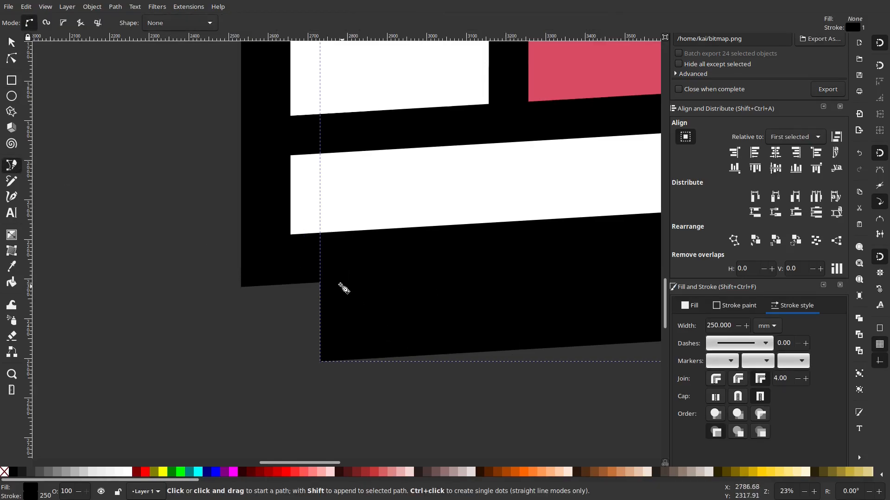
{"action": "scroll", "coordinate": [339, 284], "scroll_direction": "down", "scroll_amount": 3}
{"action": "left_click", "coordinate": [13, 44]}
{"action": "scroll", "coordinate": [232, 291], "scroll_direction": "up", "scroll_amount": 2}
{"action": "left_click", "coordinate": [303, 307]}
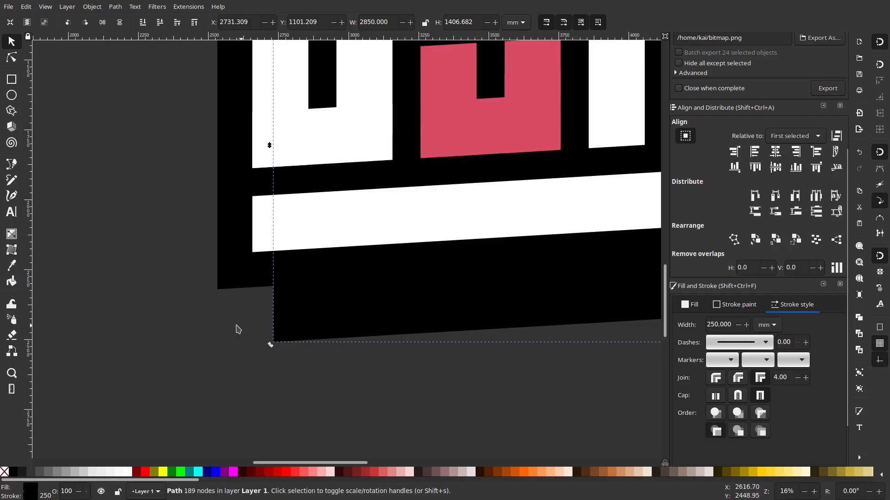
{"action": "scroll", "coordinate": [237, 328], "scroll_direction": "up", "scroll_amount": 1}
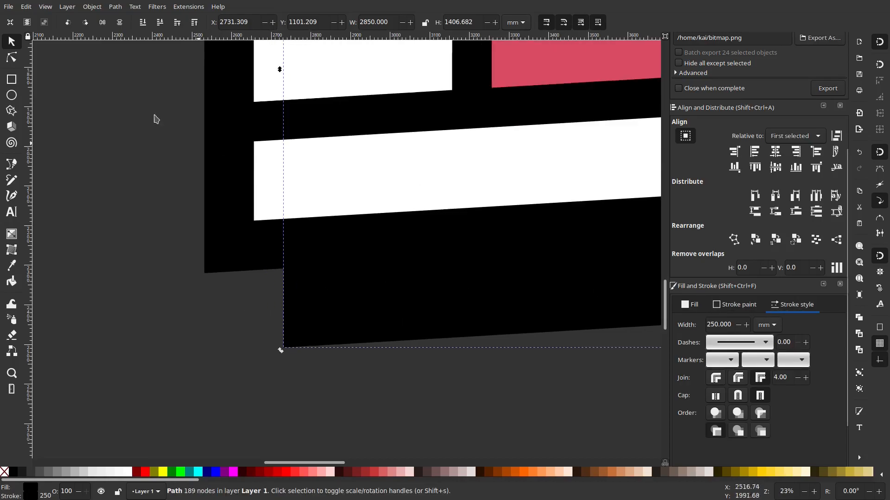
{"action": "left_click", "coordinate": [6, 169]}
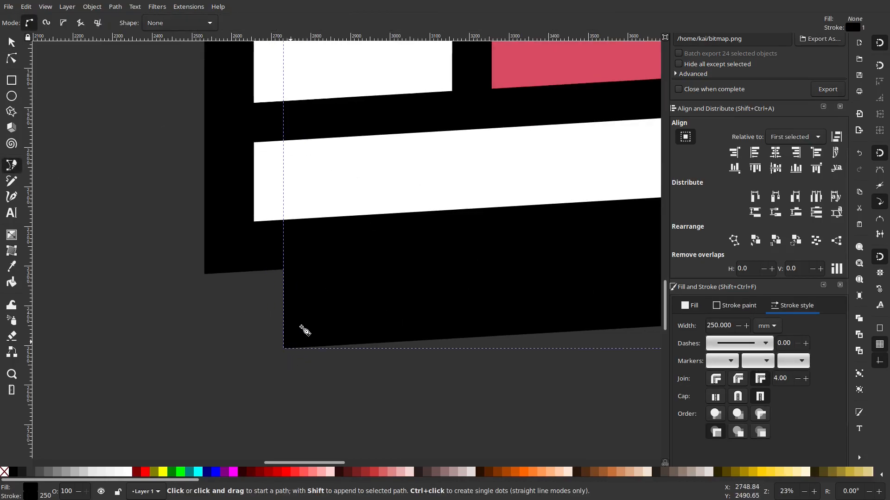
{"action": "left_click", "coordinate": [11, 42]}
{"action": "left_click", "coordinate": [134, 6]}
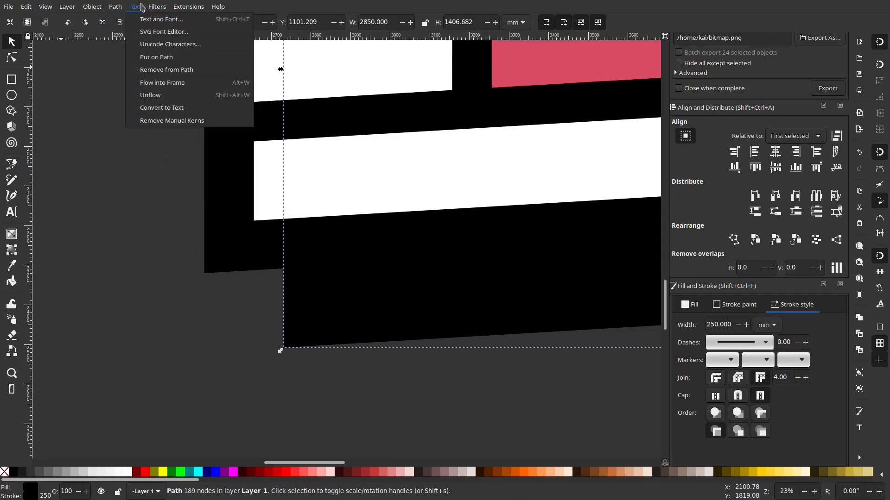
{"action": "mouse_move", "coordinate": [116, 6]}
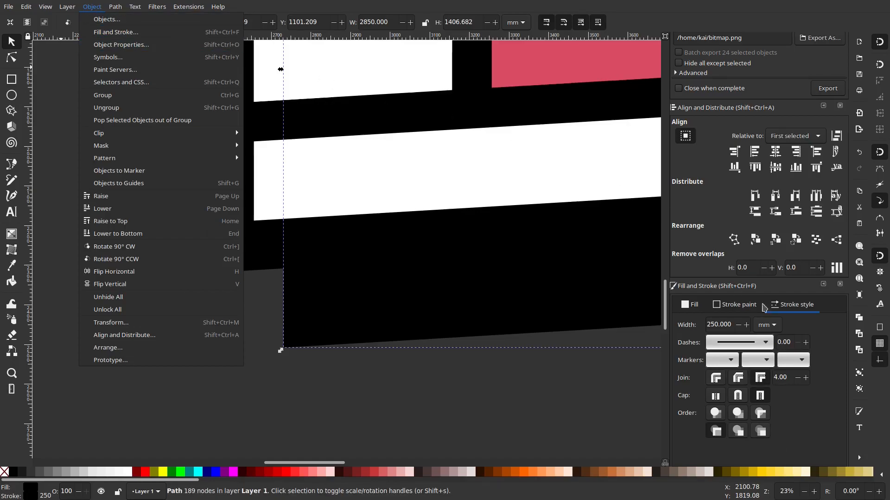
{"action": "left_click", "coordinate": [798, 308]}
{"action": "left_click", "coordinate": [741, 305]}
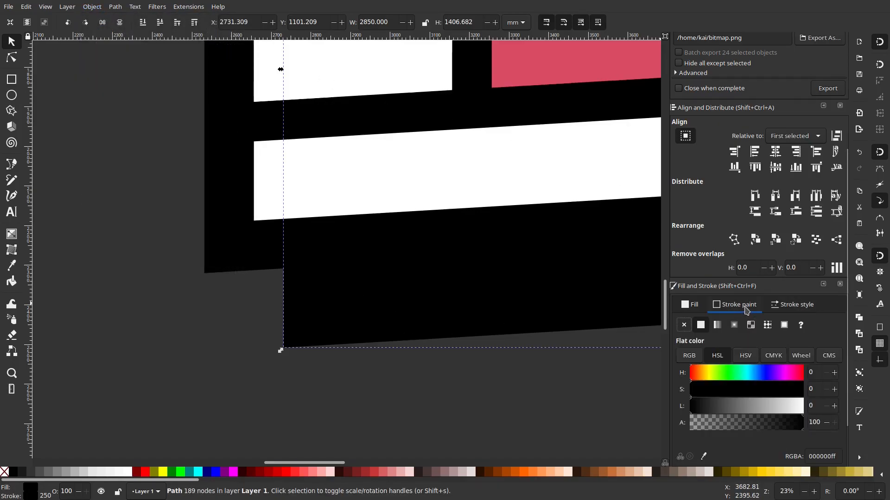
{"action": "left_click_drag", "start_coordinate": [456, 295], "coordinate": [399, 409]}
{"action": "left_click_drag", "start_coordinate": [307, 221], "coordinate": [402, 203]}
{"action": "left_click", "coordinate": [12, 57]}
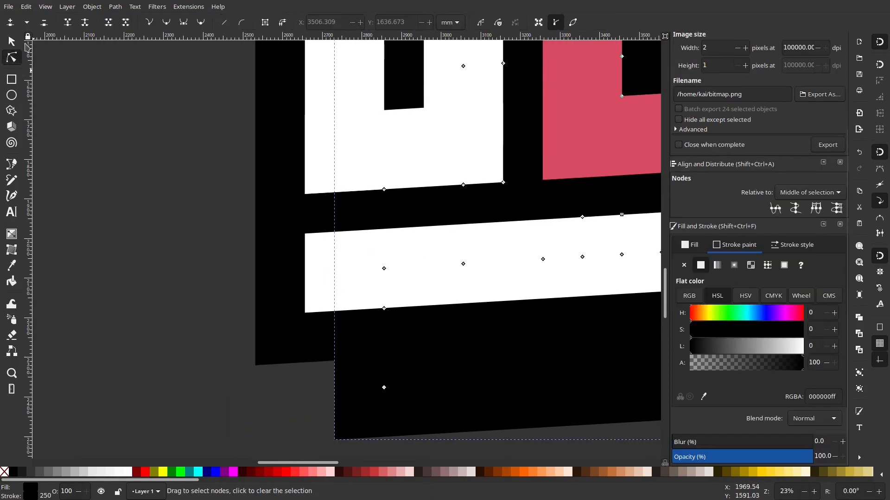
{"action": "left_click", "coordinate": [136, 7]}
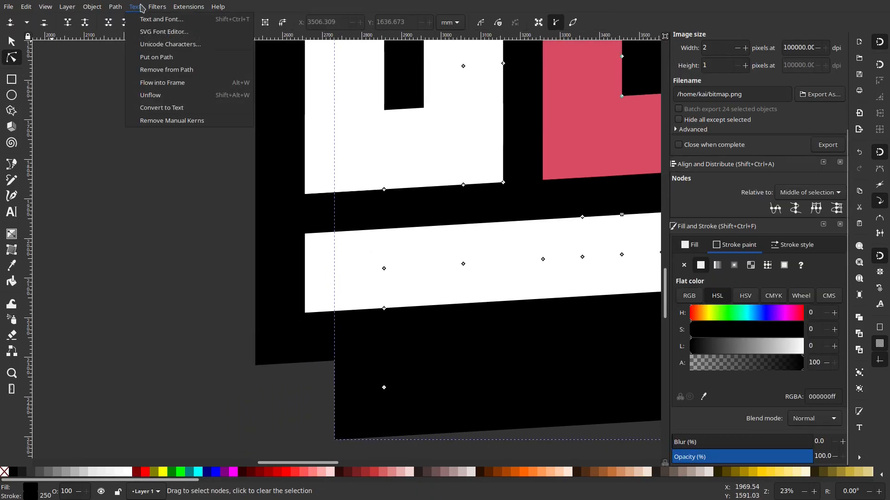
{"action": "mouse_move", "coordinate": [121, 9]}
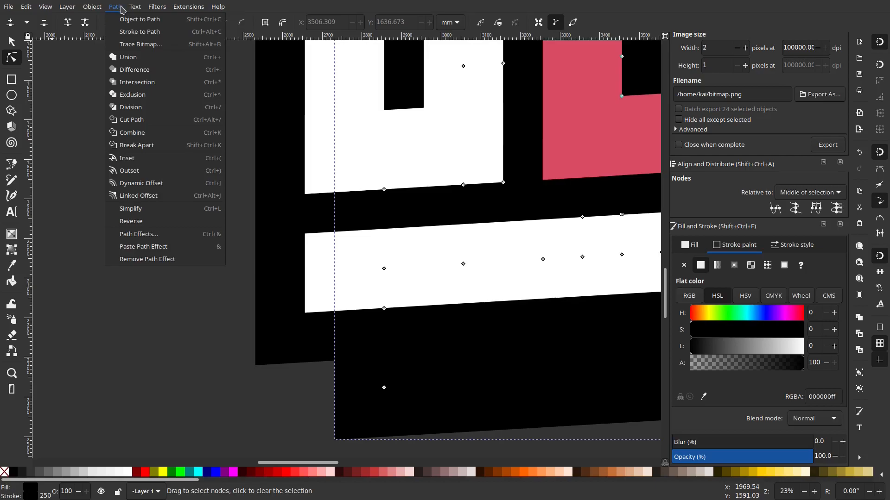
{"action": "mouse_move", "coordinate": [94, 10]}
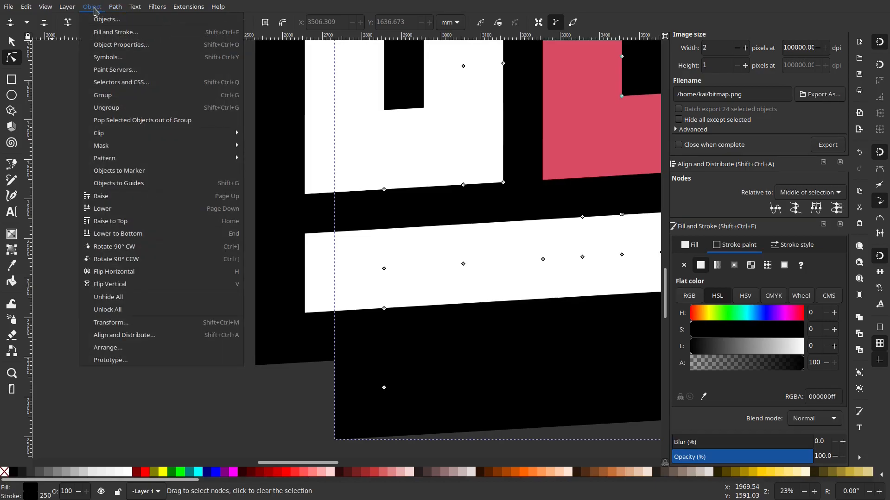
{"action": "key", "text": "Escape"}
Draw a closed five-node Pen shape, about 297 by 251 mm, bridging the wordmark's lower-left notch between outline and offset copy.
{"action": "key", "text": "b"}
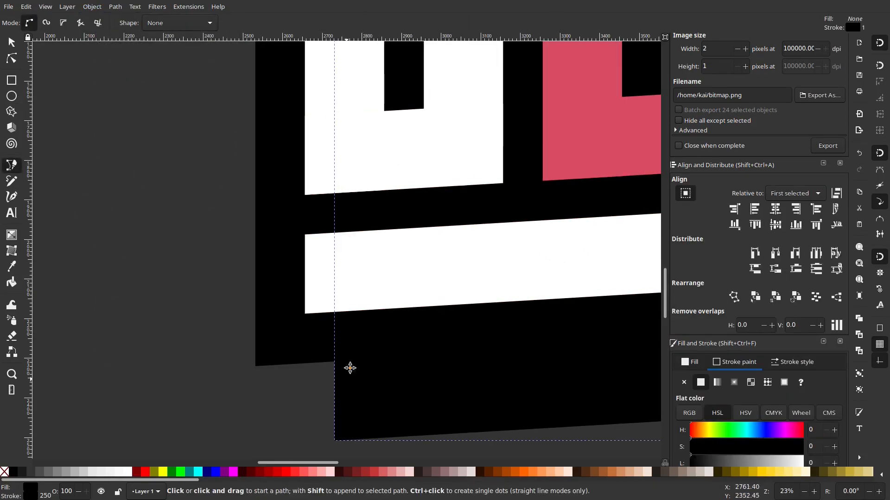
{"action": "scroll", "coordinate": [350, 381], "scroll_direction": "up", "scroll_amount": 17}
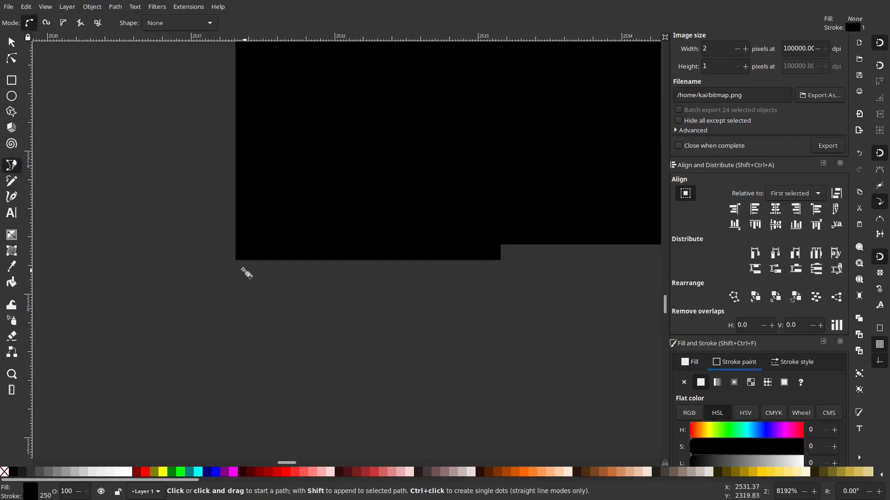
{"action": "scroll", "coordinate": [247, 273], "scroll_direction": "up", "scroll_amount": 3}
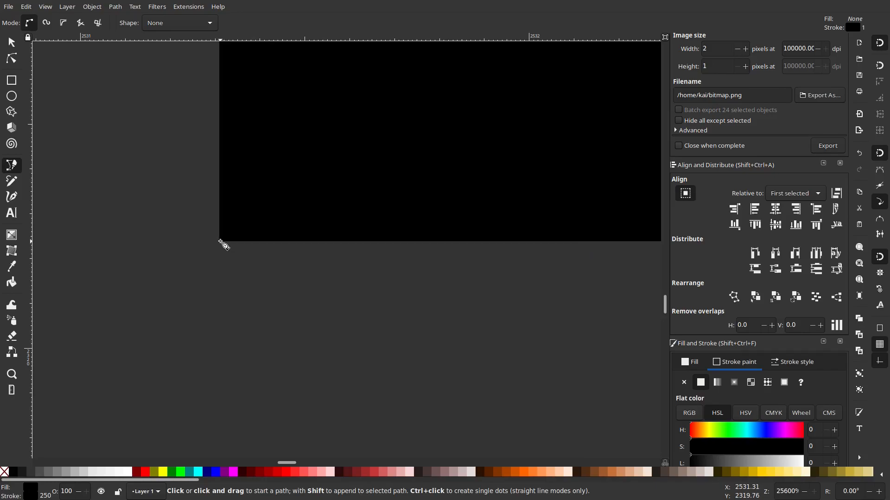
{"action": "left_click", "coordinate": [221, 241]}
{"action": "scroll", "coordinate": [497, 407], "scroll_direction": "down", "scroll_amount": 11}
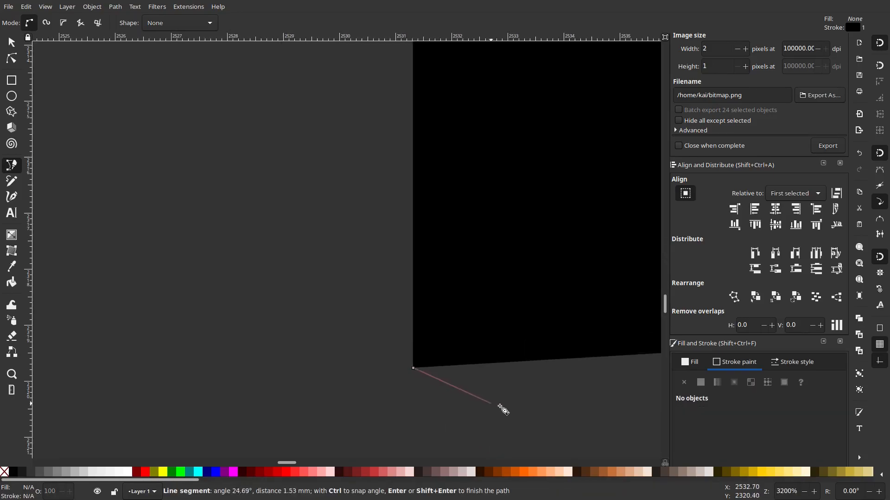
{"action": "scroll", "coordinate": [381, 290], "scroll_direction": "down", "scroll_amount": 8}
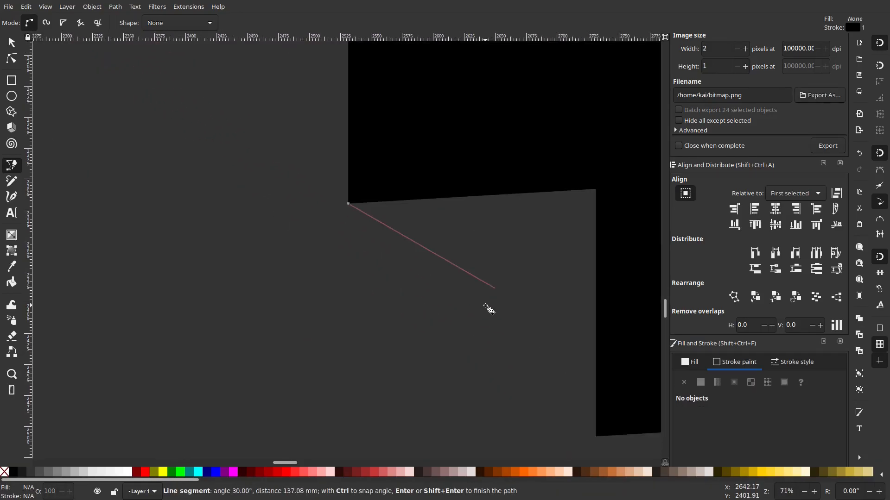
{"action": "scroll", "coordinate": [531, 353], "scroll_direction": "up", "scroll_amount": 2}
{"action": "scroll", "coordinate": [480, 353], "scroll_direction": "up", "scroll_amount": 17}
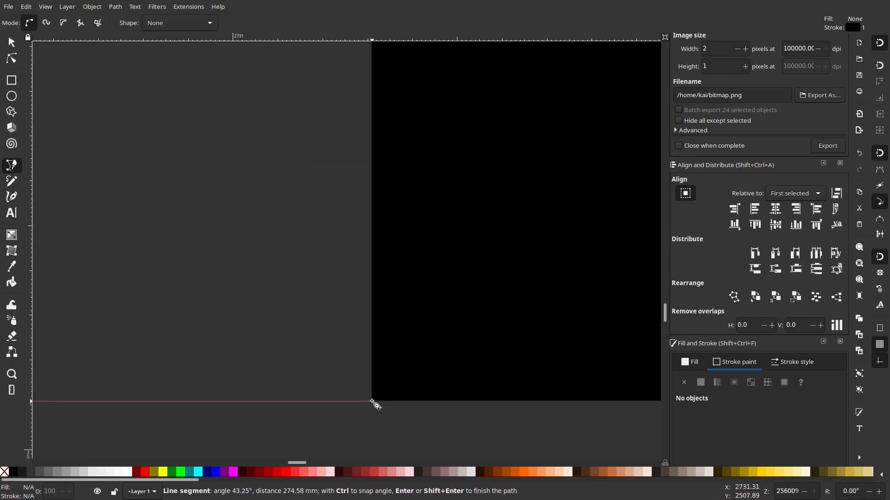
{"action": "left_click", "coordinate": [371, 399]}
{"action": "scroll", "coordinate": [449, 374], "scroll_direction": "down", "scroll_amount": 12}
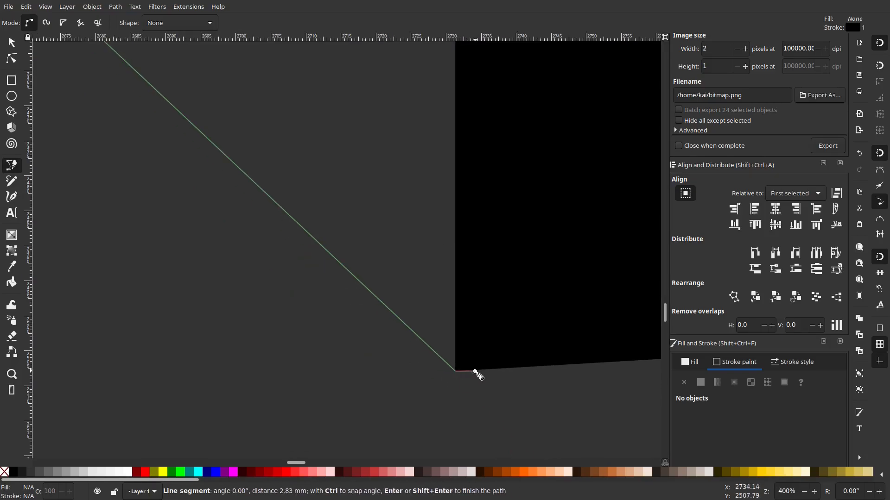
{"action": "scroll", "coordinate": [470, 371], "scroll_direction": "up", "scroll_amount": 12}
{"action": "scroll", "coordinate": [587, 373], "scroll_direction": "down", "scroll_amount": 20}
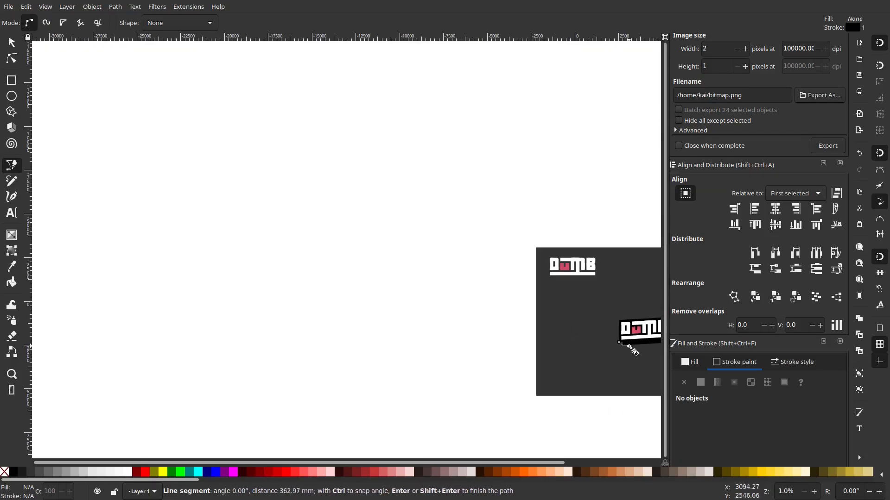
{"action": "scroll", "coordinate": [633, 351], "scroll_direction": "up", "scroll_amount": 10}
{"action": "left_click", "coordinate": [449, 377]}
{"action": "left_click", "coordinate": [503, 333]}
{"action": "left_click", "coordinate": [480, 240]}
{"action": "double_click", "coordinate": [376, 236]}
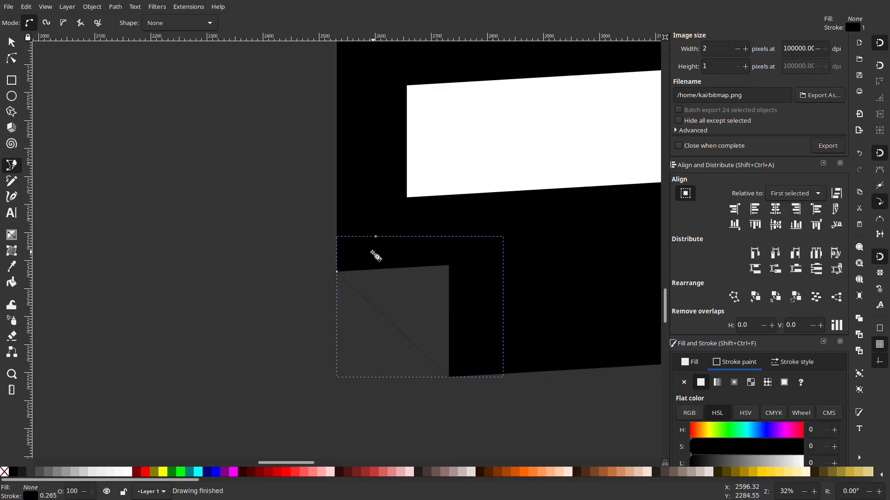
Fill the lower-left patch shape with flat black and remove its stroke.
{"action": "left_click", "coordinate": [11, 43]}
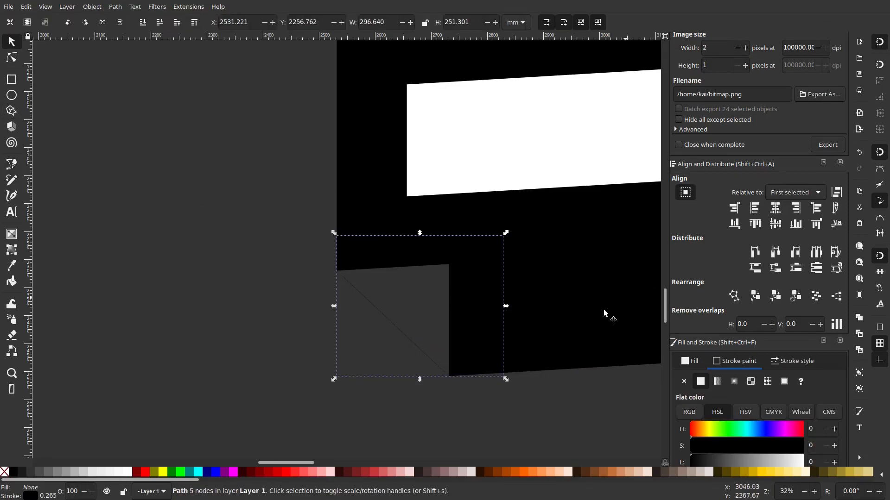
{"action": "left_click", "coordinate": [691, 362]}
{"action": "left_click", "coordinate": [706, 326]}
{"action": "left_click", "coordinate": [737, 306]}
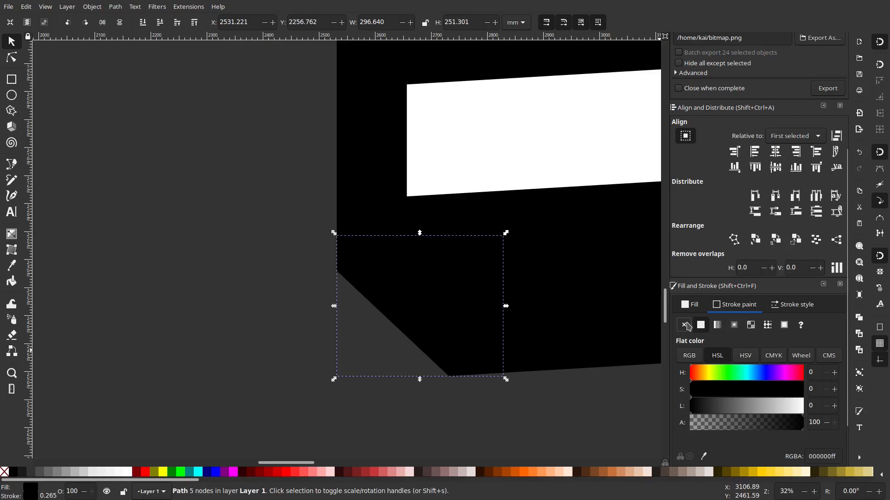
{"action": "left_click", "coordinate": [685, 325]}
{"action": "key", "text": "Escape"}
{"action": "scroll", "coordinate": [437, 337], "scroll_direction": "down", "scroll_amount": 6, "text": "ctrl"}
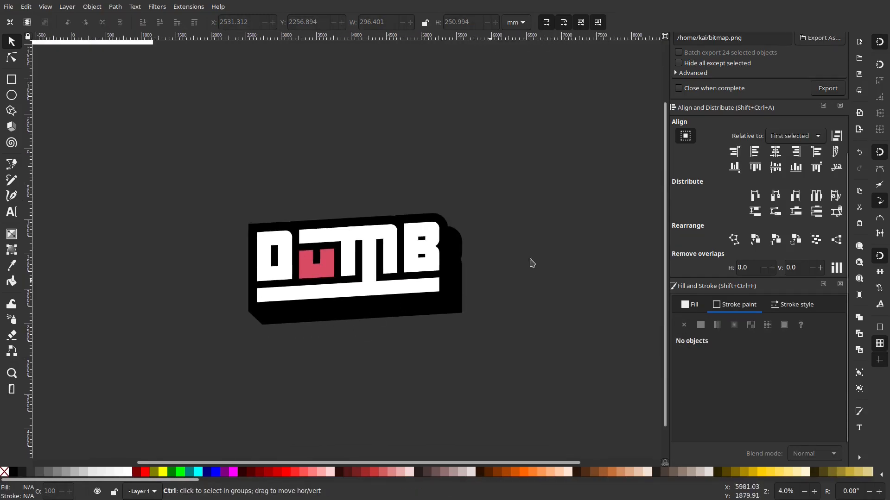
{"action": "scroll", "coordinate": [453, 222], "scroll_direction": "up", "scroll_amount": 7, "text": "ctrl"}
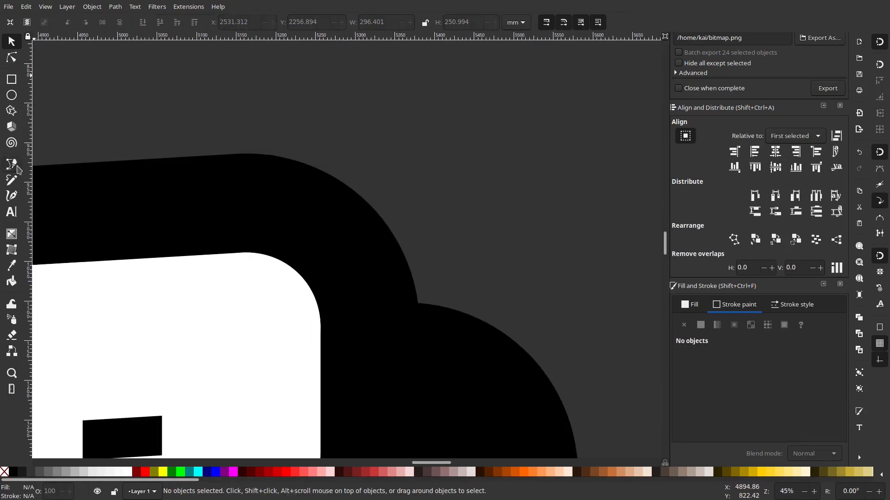
{"action": "left_click", "coordinate": [12, 165]}
{"action": "scroll", "coordinate": [329, 175], "scroll_direction": "up", "scroll_amount": 15, "text": "ctrl"}
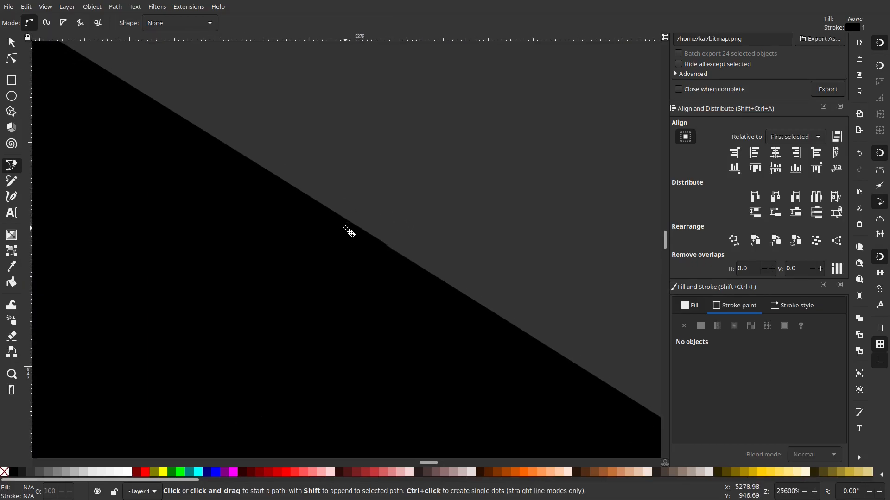
{"action": "left_click", "coordinate": [356, 226]}
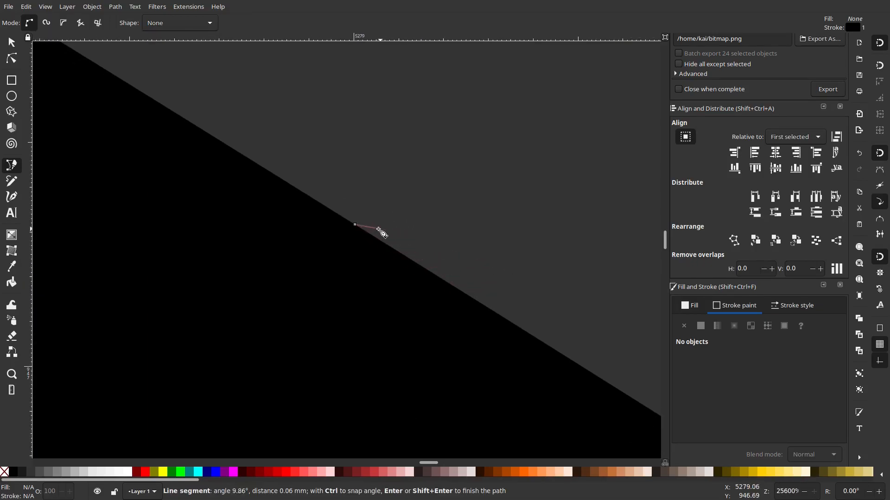
{"action": "left_click", "coordinate": [12, 80]}
Draw a three-node Pen shape, about 303 by 253 mm, bridging the upper-right notch between the rounded corners of outline and offset copy.
{"action": "key", "text": "b"}
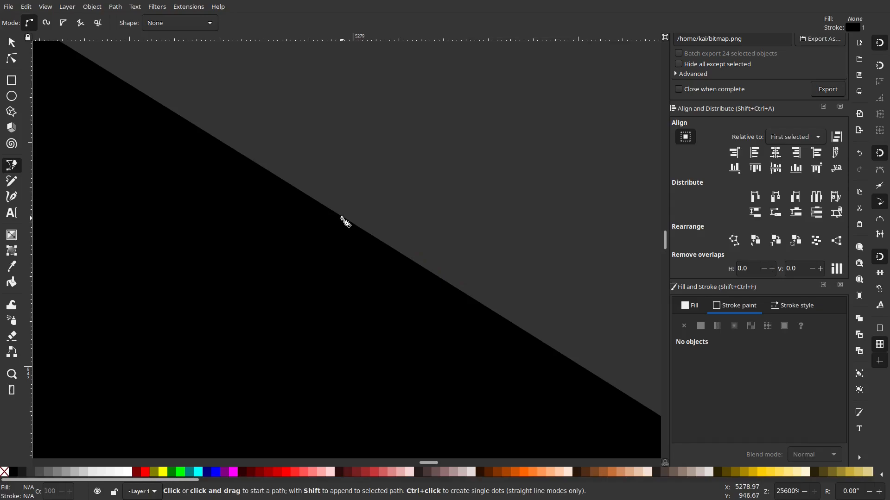
{"action": "left_click", "coordinate": [344, 220]}
{"action": "scroll", "coordinate": [508, 352], "scroll_direction": "down", "scroll_amount": 20}
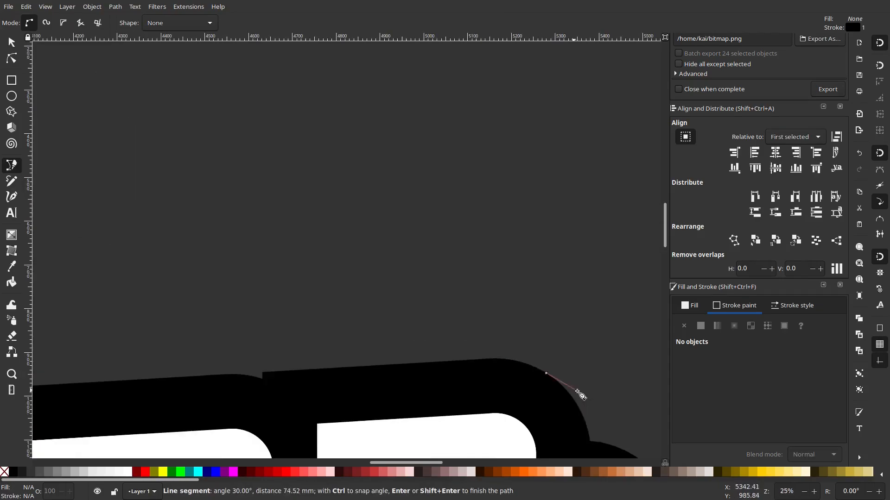
{"action": "scroll", "coordinate": [406, 234], "scroll_direction": "up", "scroll_amount": 14}
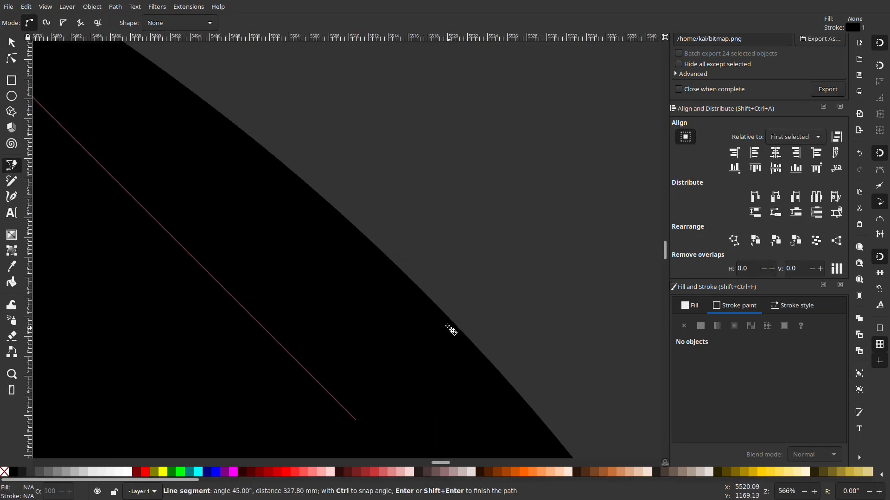
{"action": "scroll", "coordinate": [459, 288], "scroll_direction": "up", "scroll_amount": 1}
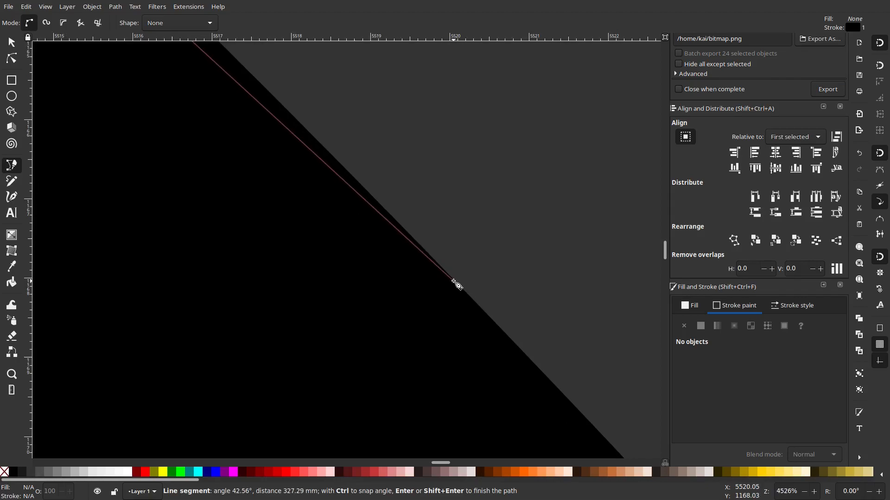
{"action": "scroll", "coordinate": [460, 286], "scroll_direction": "down", "scroll_amount": 13}
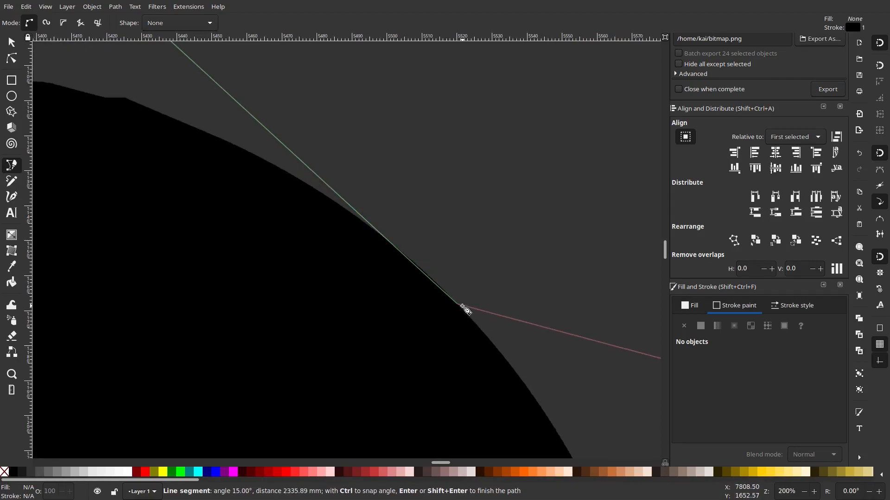
{"action": "scroll", "coordinate": [543, 330], "scroll_direction": "down", "scroll_amount": 3}
{"action": "left_click", "coordinate": [426, 329]}
{"action": "key", "text": "Return"}
Remove the stroke from the upper-right patch shape and fill it with flat black.
{"action": "left_click", "coordinate": [11, 42]}
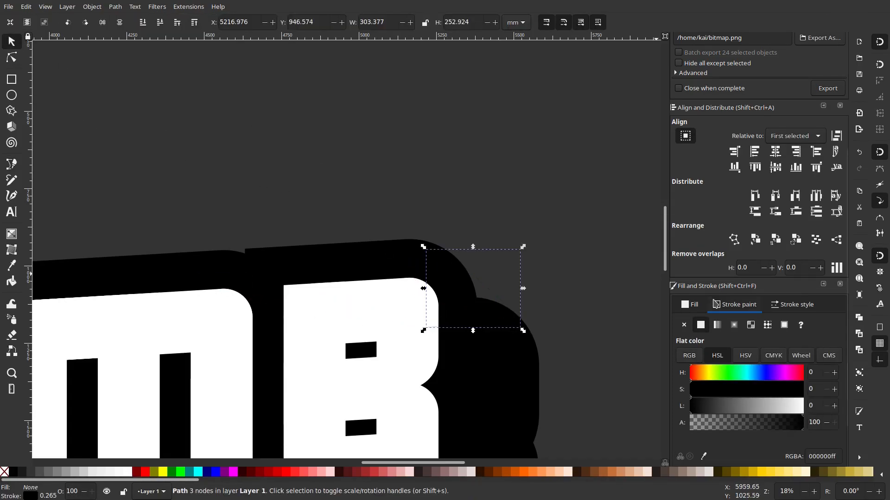
{"action": "left_click", "coordinate": [684, 326]}
{"action": "left_click", "coordinate": [689, 306]}
{"action": "left_click", "coordinate": [700, 326]}
{"action": "left_click", "coordinate": [552, 276]}
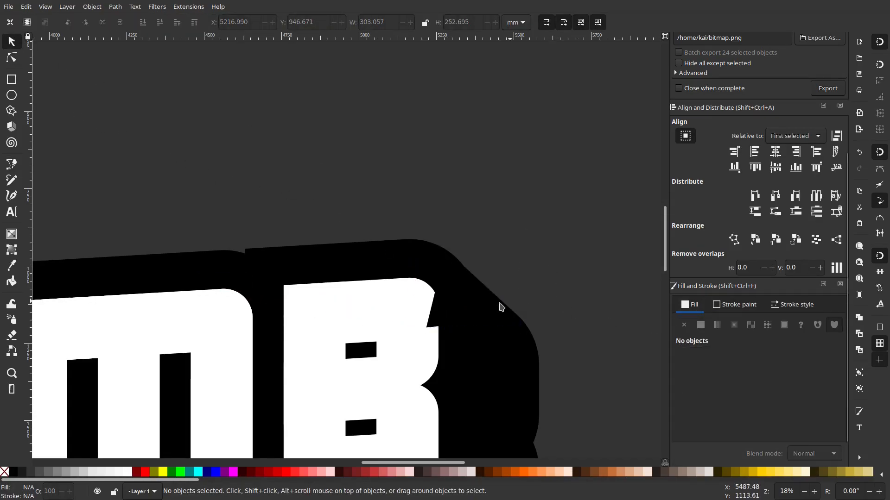
Lower the upper-right patch in the stacking order so it lies behind the white letter B.
{"action": "left_click", "coordinate": [482, 297]}
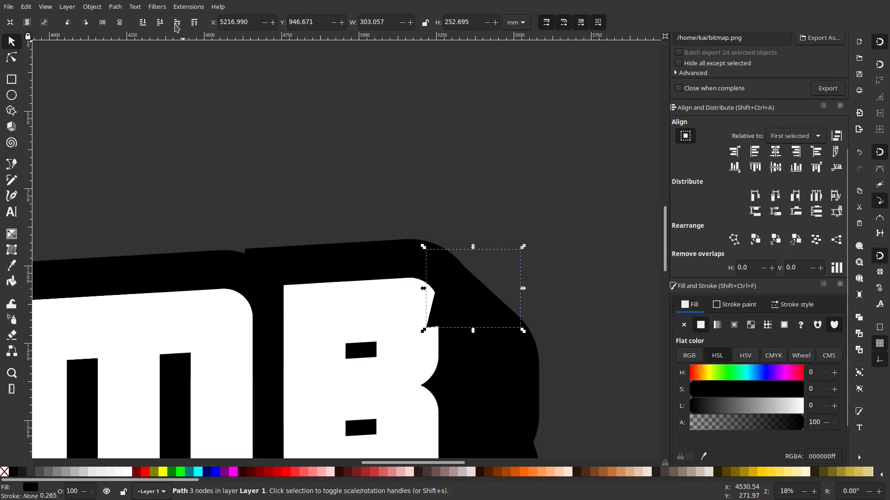
{"action": "left_click", "coordinate": [524, 264]}
{"action": "scroll", "coordinate": [532, 278], "scroll_direction": "down", "scroll_amount": 3}
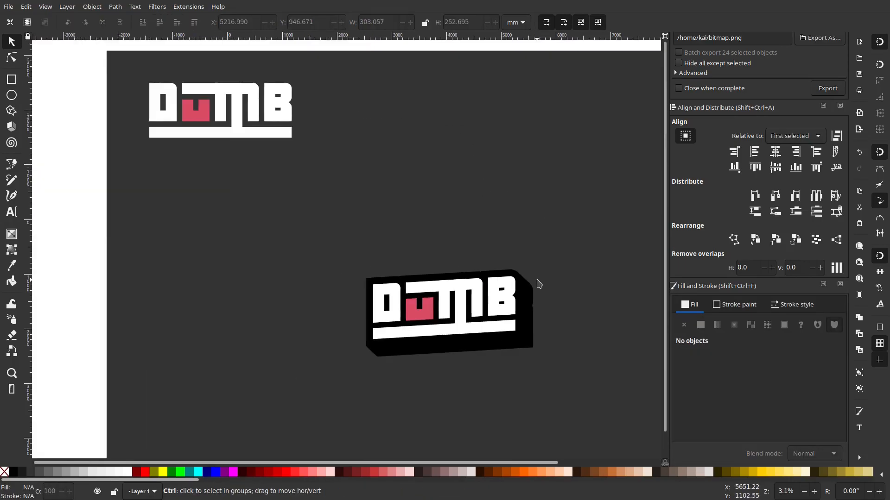
Nudge the upper-right patch slightly down and to the right, to about X 5221 and Y 952 mm.
{"action": "scroll", "coordinate": [520, 280], "scroll_direction": "up", "scroll_amount": 5}
{"action": "left_click", "coordinate": [475, 256]}
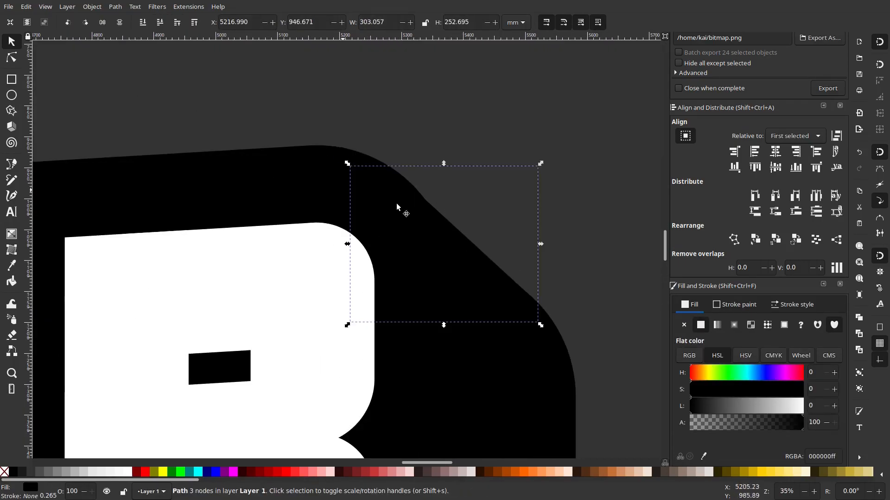
{"action": "left_click", "coordinate": [347, 162]}
{"action": "left_click_drag", "start_coordinate": [350, 162], "coordinate": [347, 161]}
{"action": "left_click", "coordinate": [452, 234]}
{"action": "left_click_drag", "start_coordinate": [452, 234], "coordinate": [456, 242]}
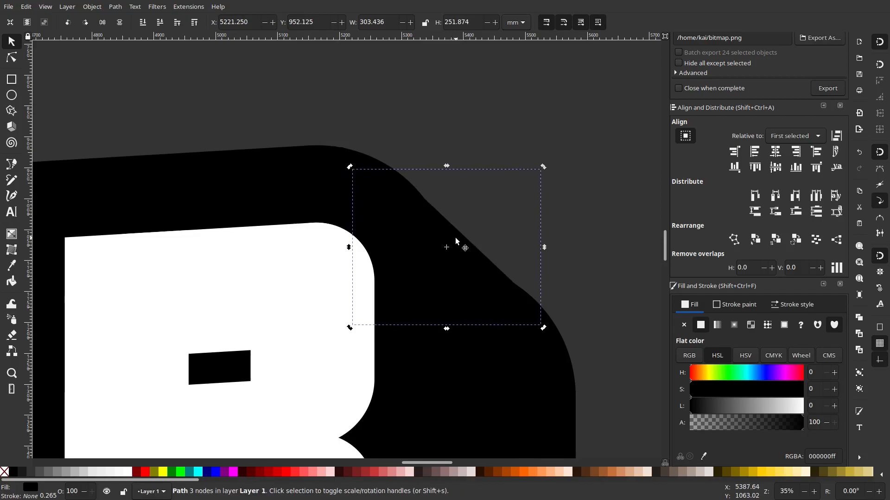
{"action": "left_click", "coordinate": [484, 165]}
Move the upper-right patch's two outer nodes closer together along the black corners and curve its diagonal edge inward, making it about 280 by 226 mm.
{"action": "scroll", "coordinate": [554, 272], "scroll_direction": "down", "scroll_amount": 8}
{"action": "scroll", "coordinate": [569, 277], "scroll_direction": "up", "scroll_amount": 4}
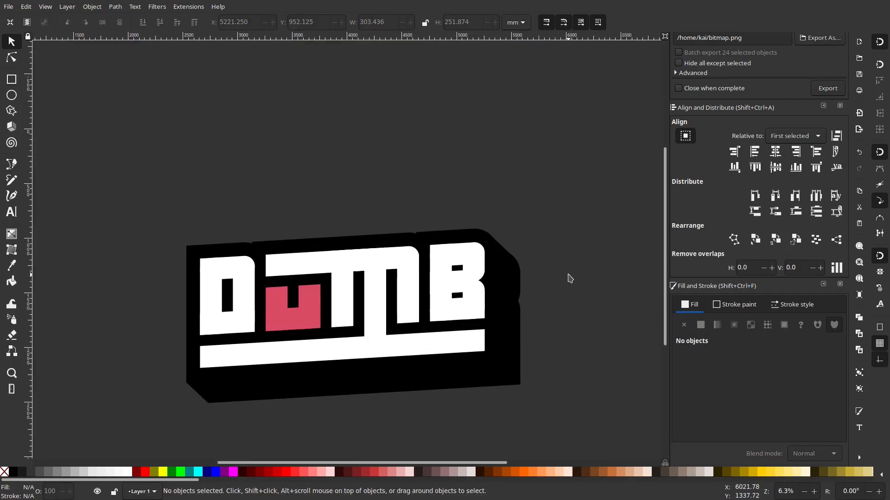
{"action": "scroll", "coordinate": [519, 259], "scroll_direction": "up", "scroll_amount": 3}
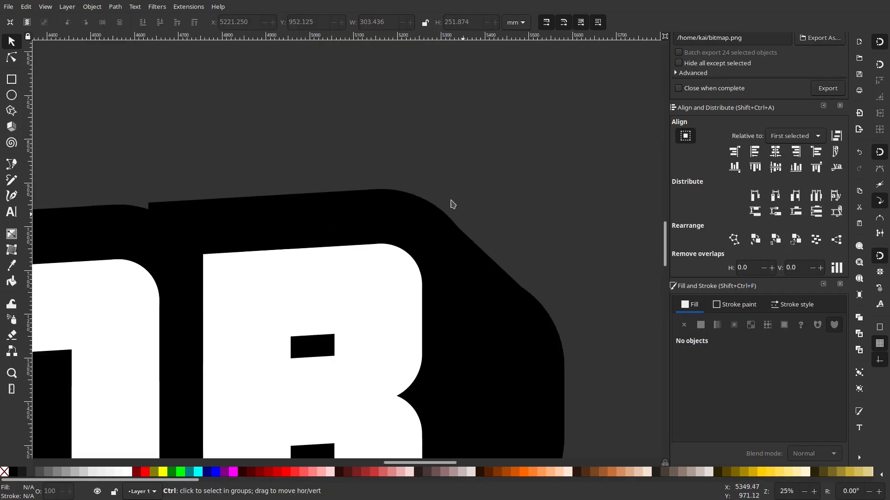
{"action": "left_click", "coordinate": [483, 255]}
{"action": "key", "text": "n"}
{"action": "scroll", "coordinate": [463, 250], "scroll_direction": "up", "scroll_amount": 2}
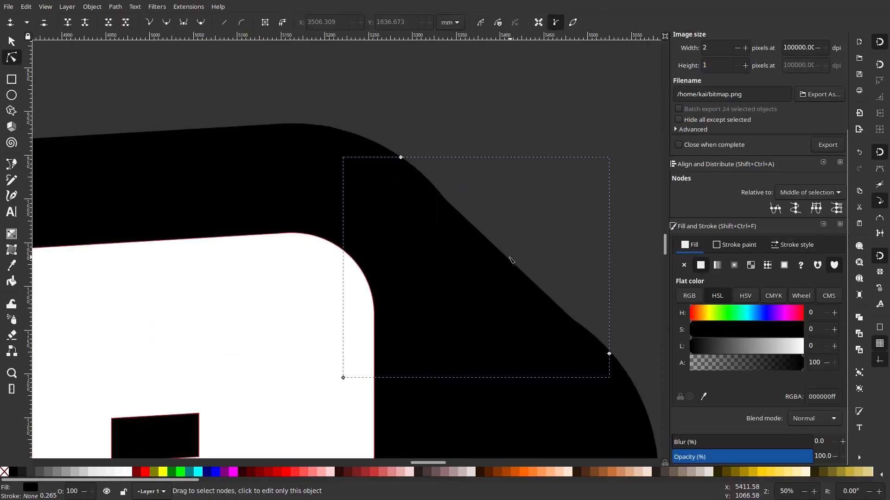
{"action": "left_click_drag", "start_coordinate": [401, 159], "coordinate": [429, 185]}
{"action": "left_click_drag", "start_coordinate": [609, 354], "coordinate": [589, 332]}
{"action": "key", "text": "Escape"}
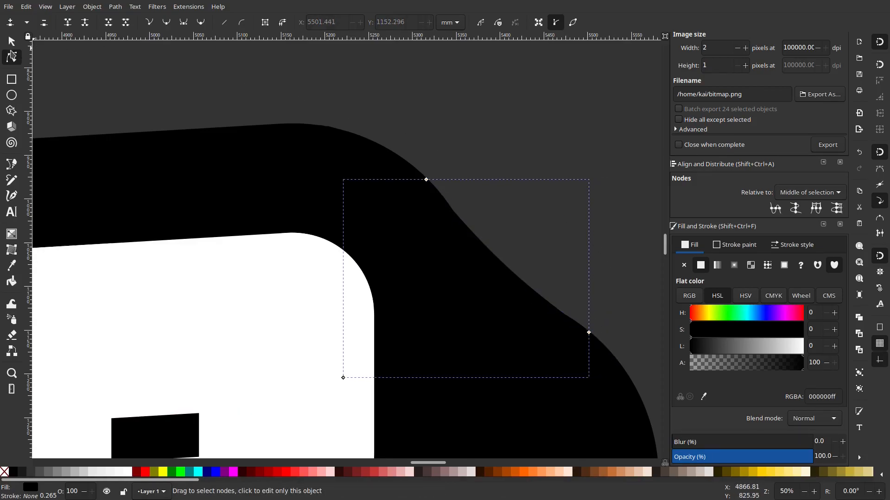
{"action": "left_click", "coordinate": [12, 41]}
{"action": "left_click", "coordinate": [501, 182]}
{"action": "scroll", "coordinate": [566, 274], "scroll_direction": "down", "scroll_amount": 8}
{"action": "scroll", "coordinate": [588, 278], "scroll_direction": "up", "scroll_amount": 4}
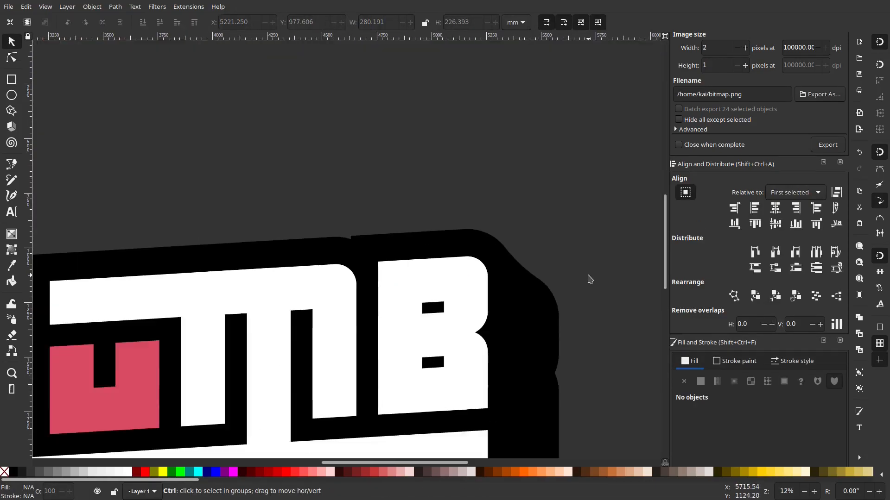
Lower the upper-right patch's top node along the black corner and smooth its diagonal edge's curve, making it about 280 by 186 mm.
{"action": "scroll", "coordinate": [570, 280], "scroll_direction": "down", "scroll_amount": 4}
{"action": "scroll", "coordinate": [556, 284], "scroll_direction": "up", "scroll_amount": 10}
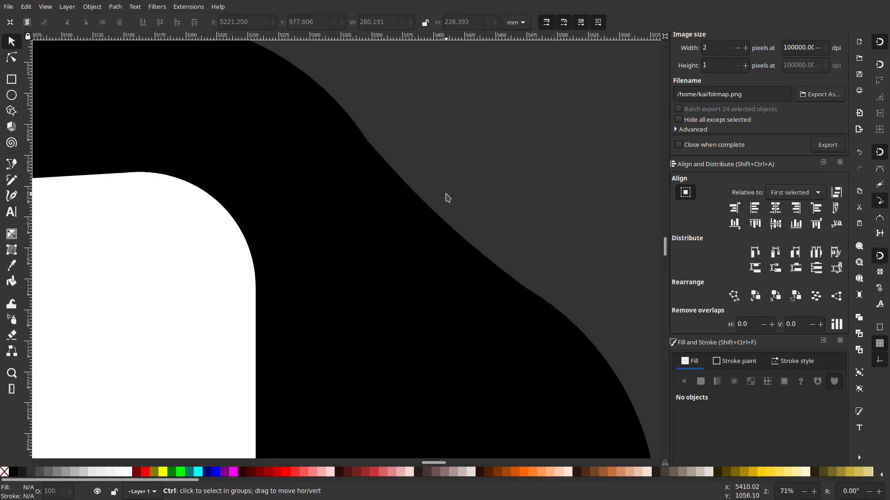
{"action": "left_click_drag", "start_coordinate": [373, 163], "coordinate": [402, 225]}
{"action": "key", "text": "n"}
{"action": "left_click", "coordinate": [429, 260]}
{"action": "left_click_drag", "start_coordinate": [357, 159], "coordinate": [384, 190]}
{"action": "left_click", "coordinate": [486, 307]}
{"action": "left_click", "coordinate": [461, 274]}
{"action": "left_click_drag", "start_coordinate": [473, 293], "coordinate": [433, 264]}
{"action": "left_click_drag", "start_coordinate": [383, 188], "coordinate": [398, 208]}
{"action": "left_click_drag", "start_coordinate": [446, 283], "coordinate": [436, 275]}
{"action": "left_click", "coordinate": [397, 208]}
{"action": "scroll", "coordinate": [397, 207], "scroll_direction": "up", "scroll_amount": 5}
{"action": "left_click_drag", "start_coordinate": [375, 212], "coordinate": [391, 229]}
{"action": "scroll", "coordinate": [456, 242], "scroll_direction": "down", "scroll_amount": 4}
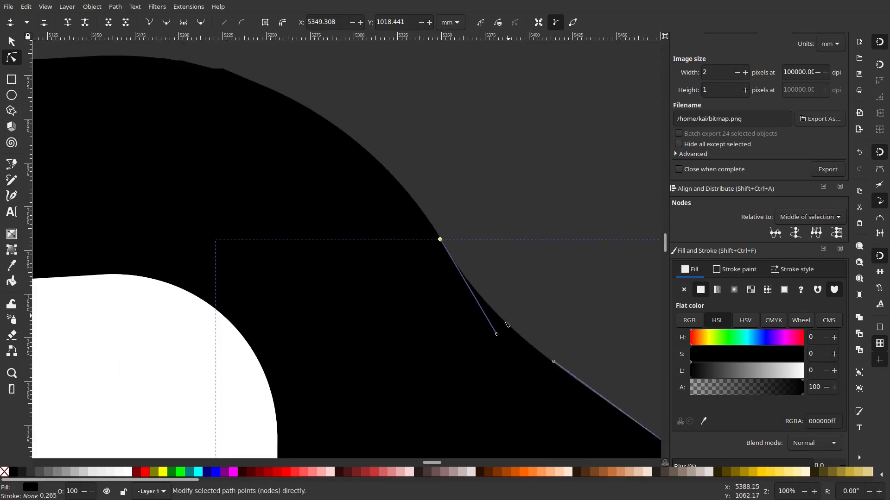
{"action": "mouse_move", "coordinate": [496, 334]}
{"action": "left_mouse_down"}
{"action": "mouse_move", "coordinate": [472, 312]}
{"action": "mouse_move", "coordinate": [494, 327]}
{"action": "left_mouse_up"}
{"action": "left_click", "coordinate": [12, 41]}
{"action": "left_click", "coordinate": [470, 190]}
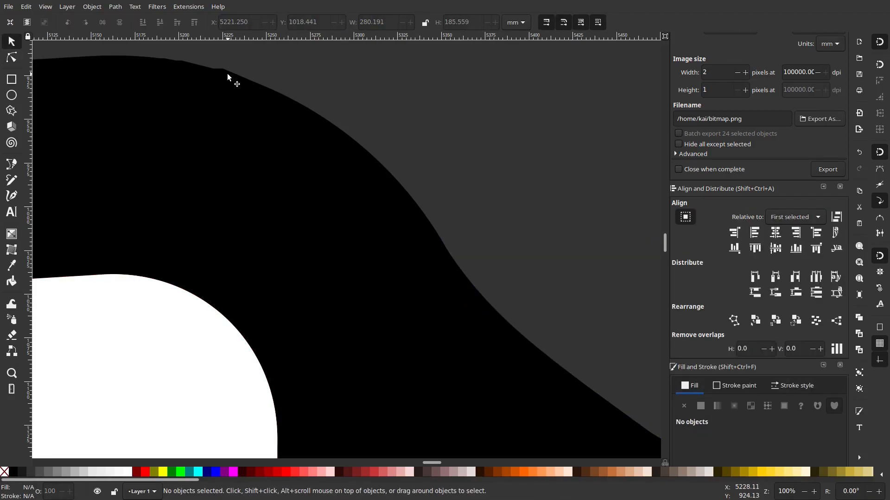
Examine the nodes of the black outline path around the rounded upper-right corner of the slanted letter B.
{"action": "left_click", "coordinate": [227, 73]}
{"action": "left_click_drag", "start_coordinate": [191, 65], "coordinate": [350, 125]}
{"action": "left_click", "coordinate": [11, 58]}
{"action": "left_click", "coordinate": [361, 141]}
{"action": "scroll", "coordinate": [352, 125], "scroll_direction": "up", "scroll_amount": 5}
{"action": "scroll", "coordinate": [407, 153], "scroll_direction": "down", "scroll_amount": 8}
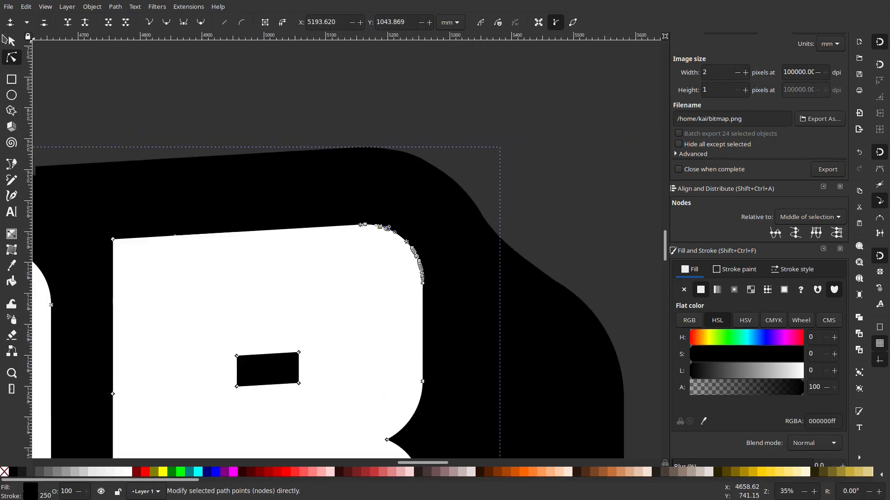
{"action": "left_click", "coordinate": [11, 41]}
{"action": "left_click", "coordinate": [519, 137]}
Review the slanted extruded logo at small and large sizes beside the flat original.
{"action": "scroll", "coordinate": [551, 223], "scroll_direction": "down", "scroll_amount": 8}
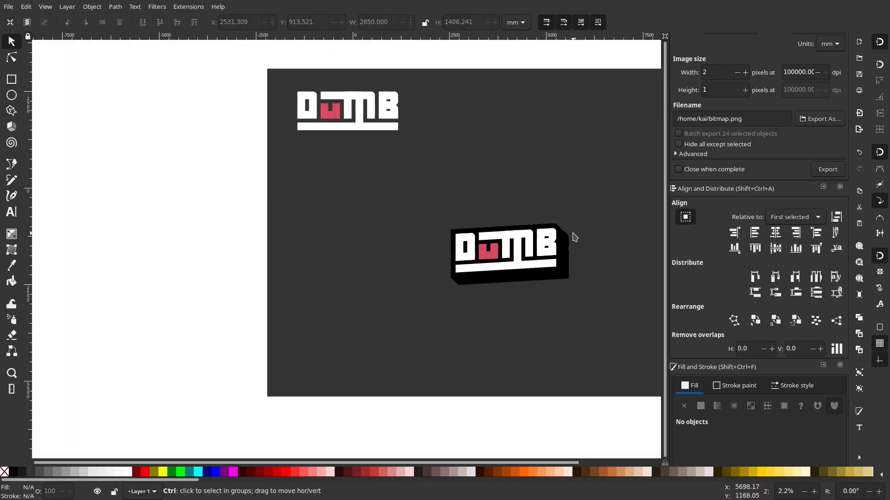
{"action": "scroll", "coordinate": [574, 237], "scroll_direction": "down", "scroll_amount": 1}
{"action": "scroll", "coordinate": [597, 241], "scroll_direction": "down", "scroll_amount": 1}
{"action": "scroll", "coordinate": [580, 235], "scroll_direction": "up", "scroll_amount": 5}
{"action": "scroll", "coordinate": [580, 235], "scroll_direction": "down", "scroll_amount": 5}
{"action": "scroll", "coordinate": [580, 234], "scroll_direction": "up", "scroll_amount": 5}
{"action": "scroll", "coordinate": [582, 238], "scroll_direction": "down", "scroll_amount": 3}
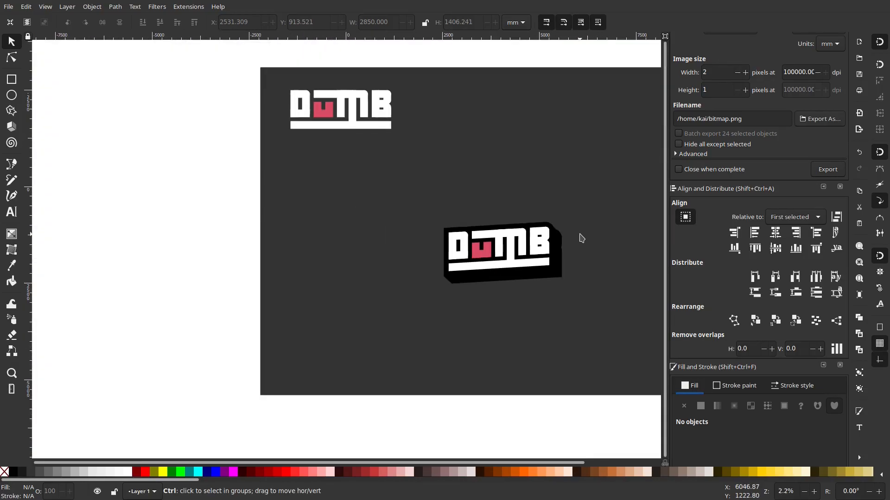
{"action": "scroll", "coordinate": [582, 238], "scroll_direction": "down", "scroll_amount": 2}
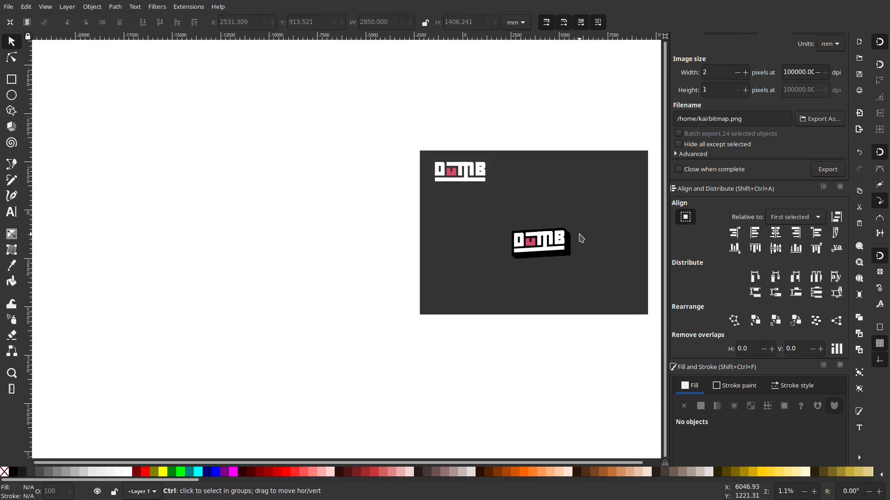
{"action": "scroll", "coordinate": [583, 238], "scroll_direction": "up", "scroll_amount": 1}
{"action": "scroll", "coordinate": [582, 239], "scroll_direction": "down", "scroll_amount": 1}
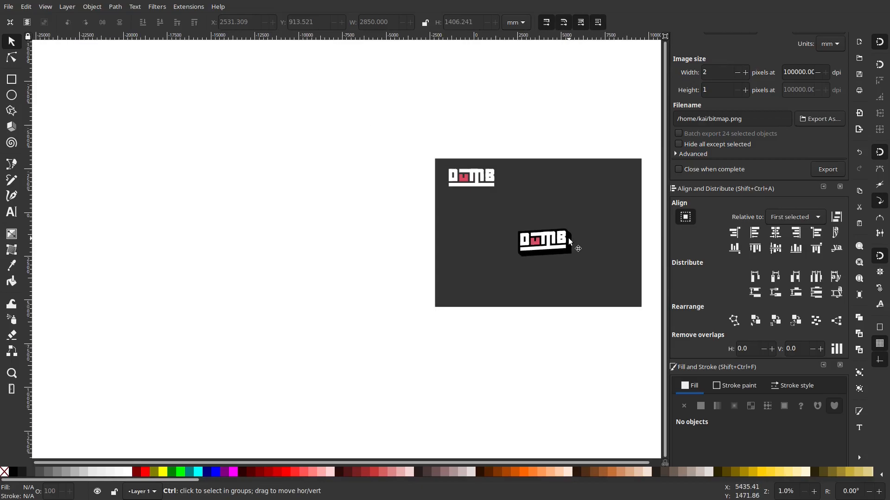
Delete the offset black shadow and its upper-right and lower-left corner patches from the slanted logo.
{"action": "scroll", "coordinate": [569, 242], "scroll_direction": "up", "scroll_amount": 5}
{"action": "left_click", "coordinate": [578, 321]}
{"action": "key", "text": "Delete"}
{"action": "left_click", "coordinate": [577, 205]}
{"action": "key", "text": "Delete"}
{"action": "left_click", "coordinate": [304, 333]}
{"action": "key", "text": "Delete"}
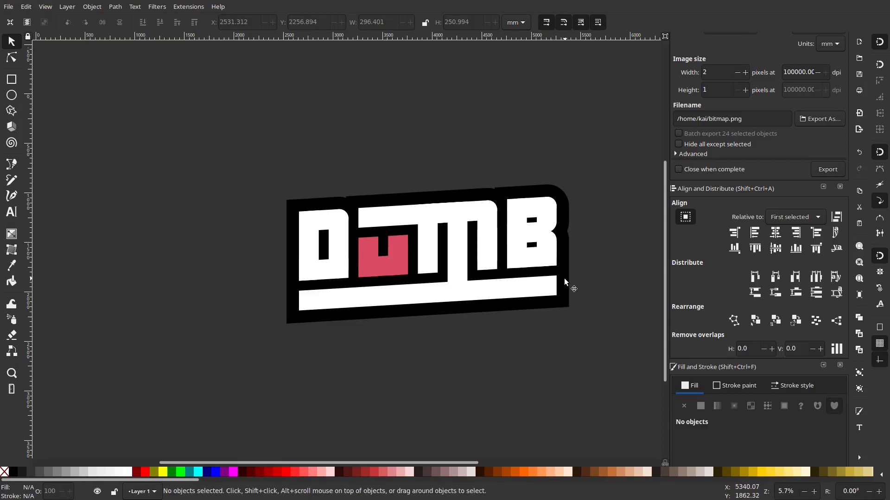
{"action": "scroll", "coordinate": [563, 278], "scroll_direction": "down", "scroll_amount": 5, "text": "ctrl"}
{"action": "scroll", "coordinate": [573, 280], "scroll_direction": "up", "scroll_amount": 4, "text": "ctrl"}
{"action": "left_click_drag", "start_coordinate": [619, 319], "coordinate": [330, 197]}
{"action": "scroll", "coordinate": [453, 205], "scroll_direction": "right", "scroll_amount": 2}
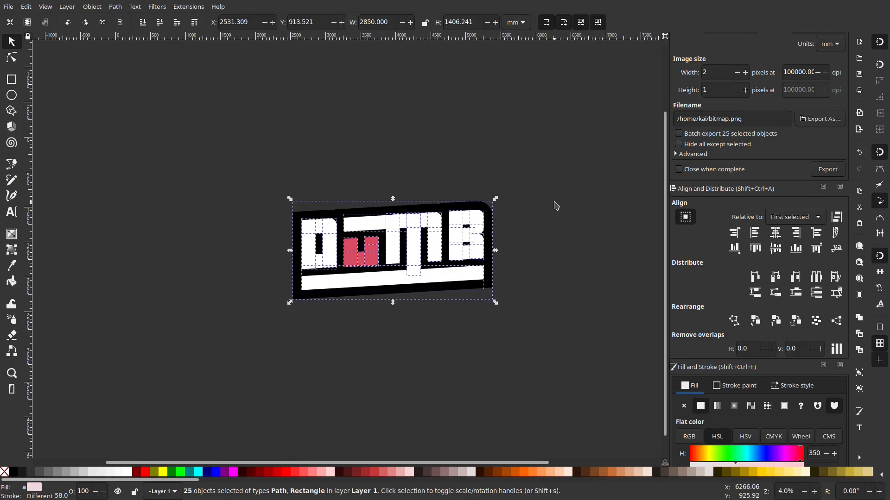
{"action": "left_click", "coordinate": [497, 292]}
{"action": "left_click", "coordinate": [489, 287]}
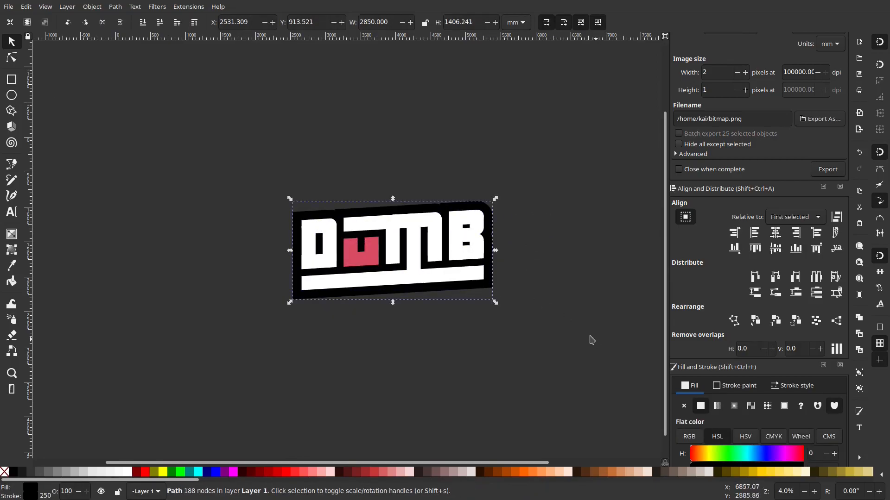
{"action": "left_click", "coordinate": [516, 281]}
{"action": "scroll", "coordinate": [514, 281], "scroll_direction": "down", "scroll_amount": 1, "text": "ctrl"}
{"action": "left_click", "coordinate": [493, 280]}
{"action": "scroll", "coordinate": [486, 279], "scroll_direction": "up", "scroll_amount": 3, "text": "ctrl"}
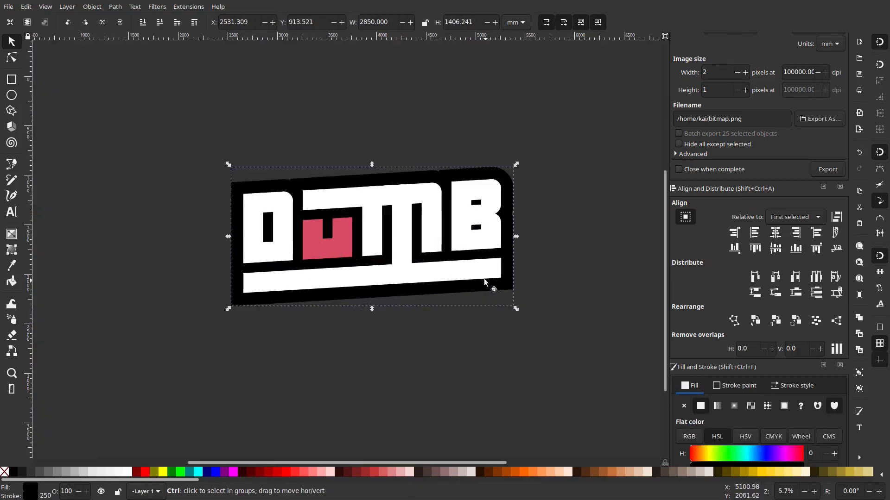
{"action": "left_click_drag", "start_coordinate": [467, 265], "coordinate": [461, 261]}
{"action": "key", "text": "ctrl+z"}
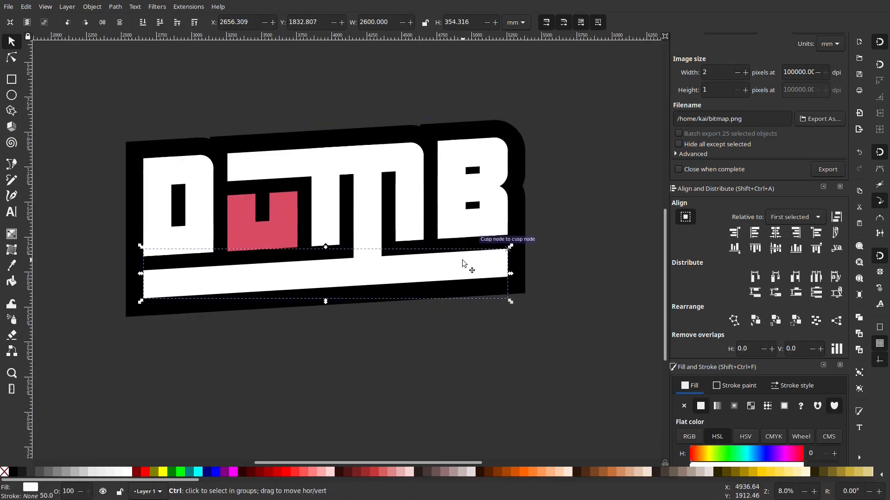
{"action": "left_click_drag", "start_coordinate": [524, 272], "coordinate": [533, 284]}
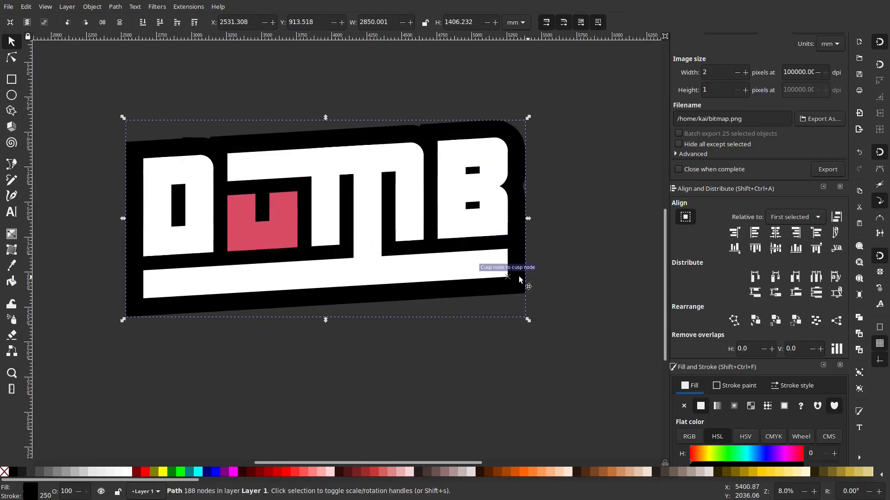
{"action": "scroll", "coordinate": [130, 137], "scroll_direction": "up", "scroll_amount": 5, "text": "ctrl"}
{"action": "left_click_drag", "start_coordinate": [166, 203], "coordinate": [166, 203]}
{"action": "left_click_drag", "start_coordinate": [160, 199], "coordinate": [200, 235]}
{"action": "left_click", "coordinate": [169, 220]}
{"action": "scroll", "coordinate": [182, 217], "scroll_direction": "down", "scroll_amount": 3, "text": "ctrl"}
{"action": "left_click", "coordinate": [196, 232]}
{"action": "left_click", "coordinate": [179, 243]}
{"action": "scroll", "coordinate": [411, 294], "scroll_direction": "down", "scroll_amount": 8, "text": "ctrl"}
{"action": "scroll", "coordinate": [337, 307], "scroll_direction": "up", "scroll_amount": 5, "text": "ctrl"}
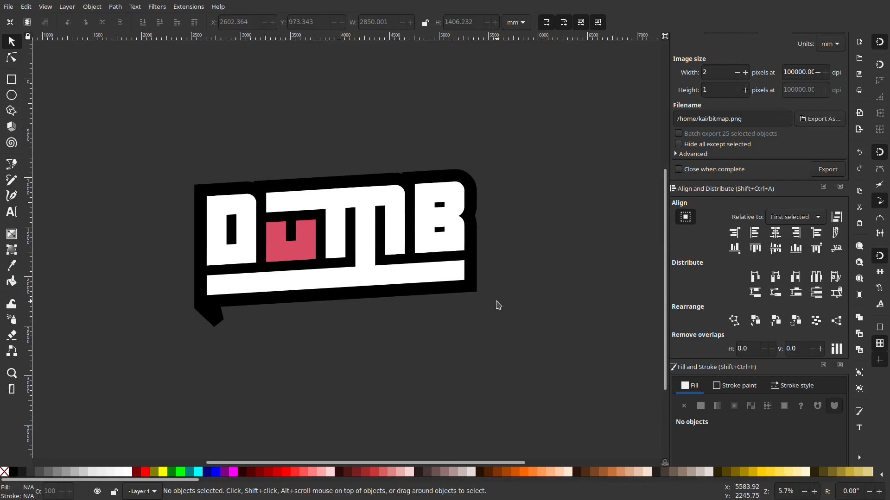
{"action": "scroll", "coordinate": [500, 304], "scroll_direction": "down", "scroll_amount": 2, "text": "ctrl"}
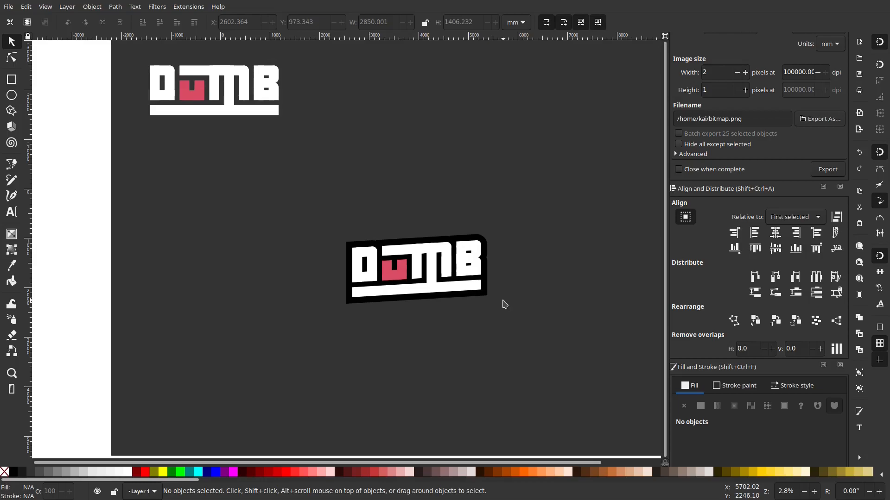
Move the whole outlined slanted logo up and to the left, to about X 2330 and Y -74 mm.
{"action": "left_click_drag", "start_coordinate": [520, 306], "coordinate": [423, 277]}
{"action": "left_click_drag", "start_coordinate": [473, 300], "coordinate": [448, 254]}
{"action": "scroll", "coordinate": [480, 266], "scroll_direction": "up", "scroll_amount": 2}
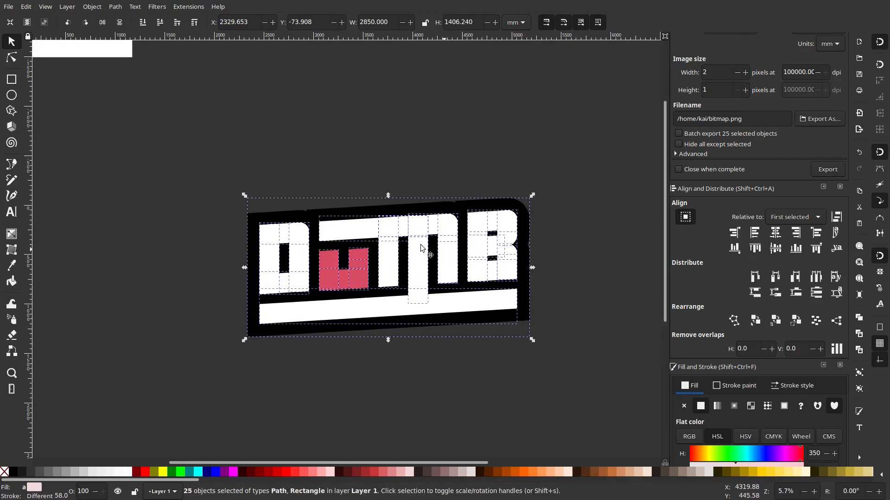
Move the flat DUMB logo directly beneath the slanted outlined one.
{"action": "scroll", "coordinate": [368, 220], "scroll_direction": "down", "scroll_amount": 2}
{"action": "left_click_drag", "start_coordinate": [326, 164], "coordinate": [96, 81]}
{"action": "left_click_drag", "start_coordinate": [173, 118], "coordinate": [363, 337]}
{"action": "scroll", "coordinate": [399, 233], "scroll_direction": "up", "scroll_amount": 2}
{"action": "left_click", "coordinate": [576, 328]}
{"action": "left_click_drag", "start_coordinate": [577, 327], "coordinate": [191, 166]}
{"action": "left_click_drag", "start_coordinate": [409, 260], "coordinate": [402, 214]}
{"action": "key", "text": "Escape"}
Fill all four pieces of the slanted logo's U with pure red (ff0000).
{"action": "left_click", "coordinate": [322, 217]}
{"action": "left_click", "coordinate": [291, 221], "text": "shift"}
{"action": "left_click", "coordinate": [299, 221], "text": "shift"}
{"action": "scroll", "coordinate": [298, 208], "scroll_direction": "up", "scroll_amount": 2}
{"action": "left_click", "coordinate": [299, 209], "text": "shift"}
{"action": "mouse_move", "coordinate": [316, 225]}
{"action": "left_mouse_down"}
{"action": "mouse_move", "coordinate": [322, 210]}
{"action": "mouse_move", "coordinate": [320, 221]}
{"action": "left_mouse_up"}
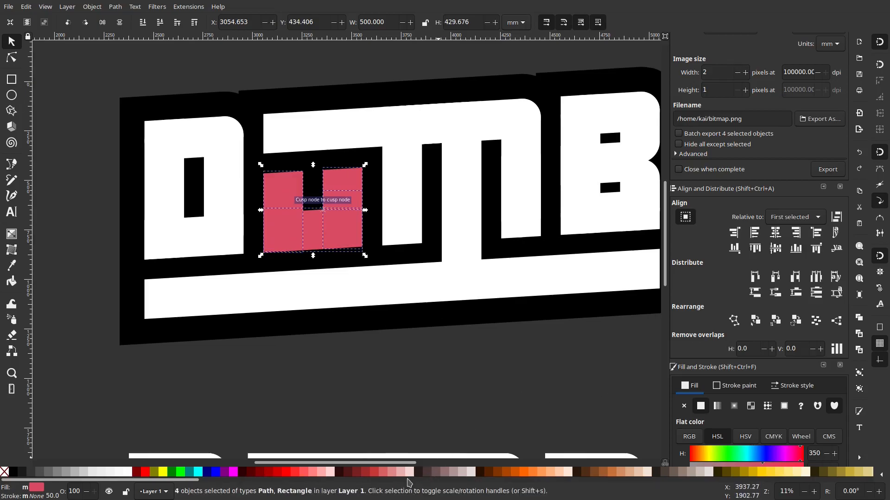
{"action": "left_click", "coordinate": [291, 472]}
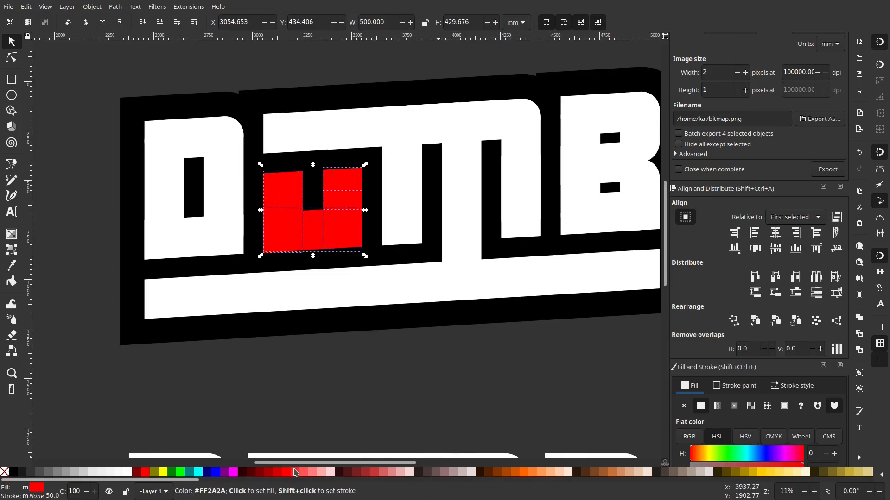
Tune the slanted U's red fill to hue 355, saturation 74 and lightness 53.
{"action": "scroll", "coordinate": [809, 408], "scroll_direction": "down", "scroll_amount": 4}
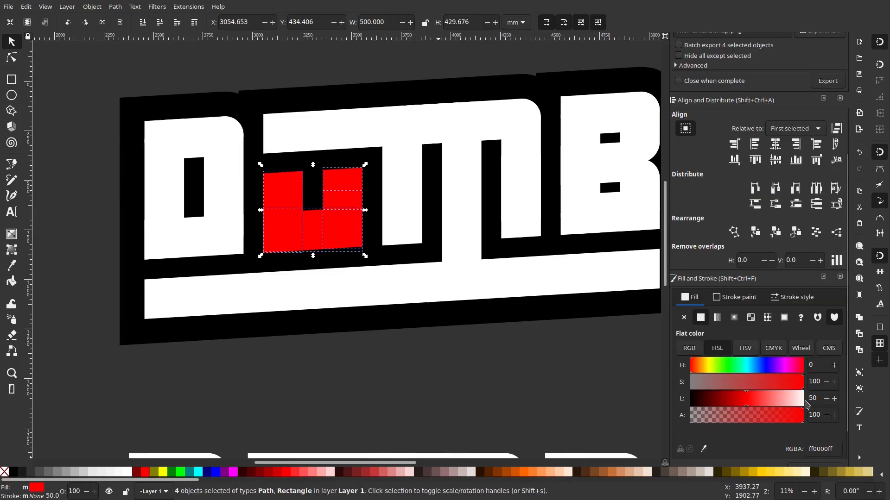
{"action": "left_click", "coordinate": [781, 382]}
{"action": "left_click_drag", "start_coordinate": [780, 381], "coordinate": [773, 382]}
{"action": "left_click", "coordinate": [748, 401]}
{"action": "left_click", "coordinate": [802, 366]}
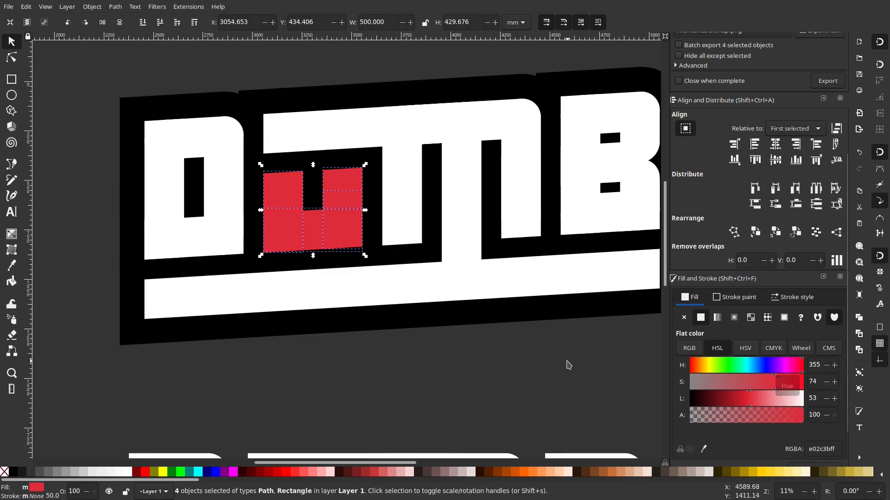
{"action": "left_click", "coordinate": [530, 328]}
{"action": "scroll", "coordinate": [526, 324], "scroll_direction": "down", "scroll_amount": 6}
{"action": "scroll", "coordinate": [527, 325], "scroll_direction": "up", "scroll_amount": 5}
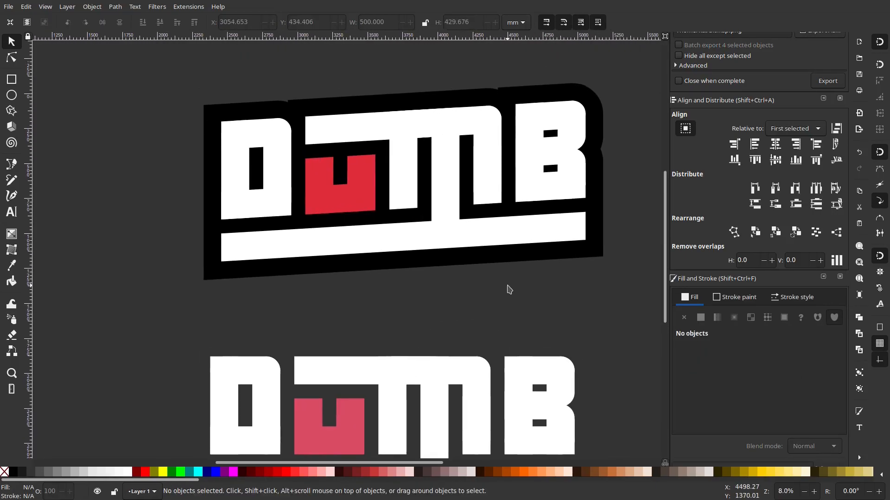
Recolor all four pieces of the slanted U turquoise by setting the fill hue to 172.
{"action": "left_click", "coordinate": [358, 165]}
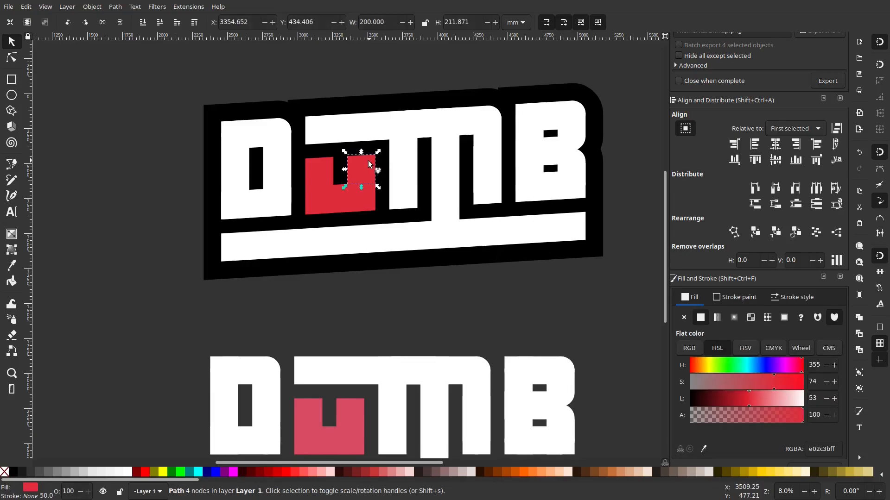
{"action": "scroll", "coordinate": [357, 164], "scroll_direction": "up", "scroll_amount": 3}
{"action": "left_click", "coordinate": [338, 250], "text": "shift"}
{"action": "left_click", "coordinate": [311, 248], "text": "shift"}
{"action": "left_click", "coordinate": [277, 204], "text": "shift"}
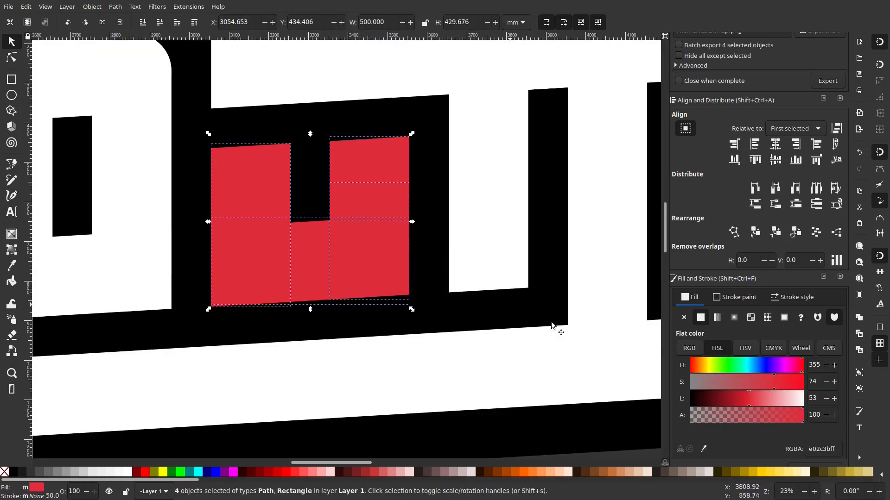
{"action": "left_click_drag", "start_coordinate": [763, 370], "coordinate": [745, 371]}
{"action": "scroll", "coordinate": [574, 328], "scroll_direction": "down", "scroll_amount": 5}
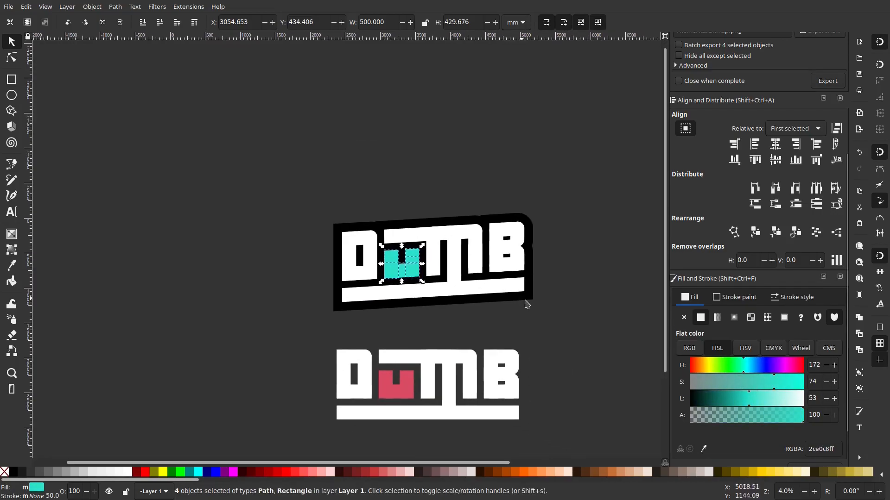
{"action": "key", "text": "Escape"}
{"action": "scroll", "coordinate": [533, 310], "scroll_direction": "down", "scroll_amount": 4}
{"action": "scroll", "coordinate": [524, 301], "scroll_direction": "up", "scroll_amount": 5}
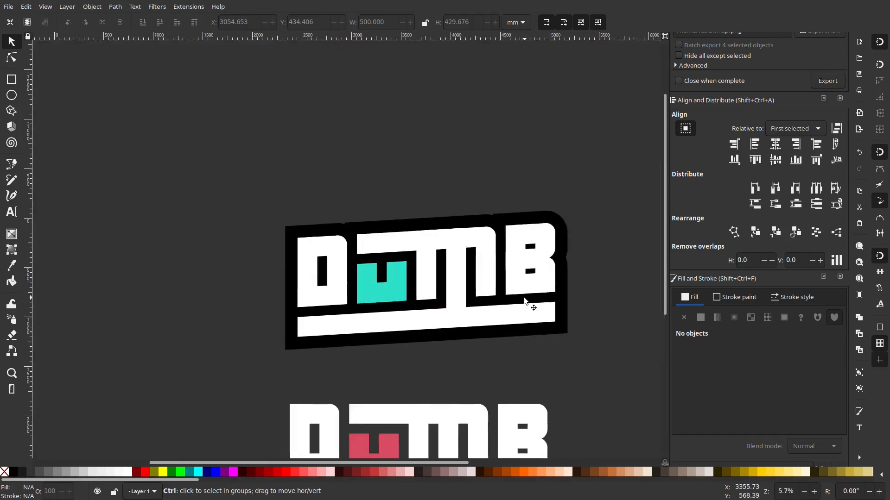
{"action": "scroll", "coordinate": [524, 302], "scroll_direction": "up", "scroll_amount": 1}
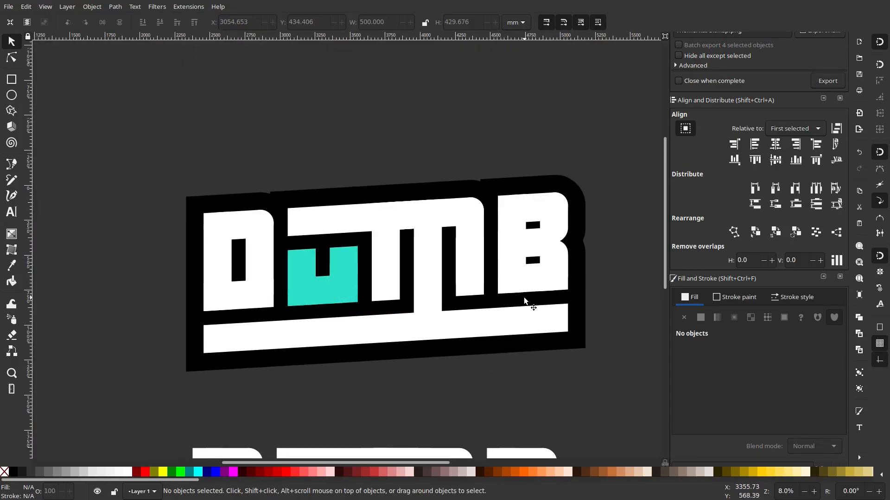
Recolor all four pieces of the slanted U golden yellow by setting the fill hue to 48.
{"action": "scroll", "coordinate": [341, 260], "scroll_direction": "up", "scroll_amount": 1}
{"action": "left_click", "coordinate": [348, 261]}
{"action": "left_click", "coordinate": [349, 301], "text": "shift"}
{"action": "left_click", "coordinate": [316, 304], "text": "shift"}
{"action": "left_click", "coordinate": [293, 308], "text": "shift"}
{"action": "left_click", "coordinate": [707, 371]}
{"action": "left_click_drag", "start_coordinate": [707, 372], "coordinate": [709, 374]}
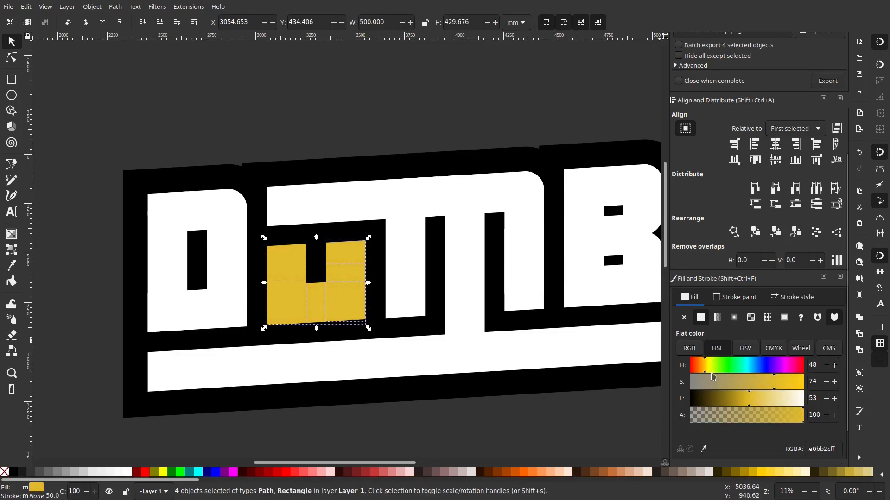
Brighten the slanted U's yellow fill to saturation 85 and lightness 60.
{"action": "left_click", "coordinate": [758, 403]}
{"action": "left_click", "coordinate": [786, 386]}
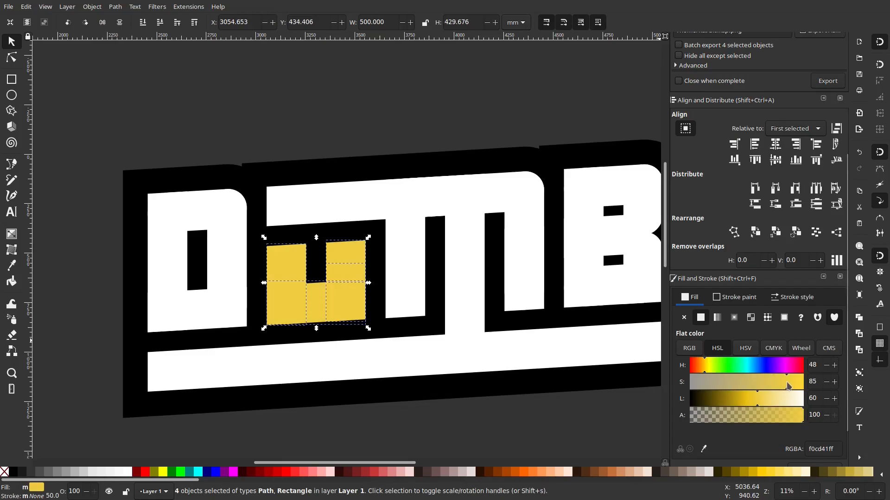
{"action": "scroll", "coordinate": [440, 319], "scroll_direction": "down", "scroll_amount": 7}
{"action": "left_click", "coordinate": [461, 332]}
{"action": "scroll", "coordinate": [460, 332], "scroll_direction": "up", "scroll_amount": 5}
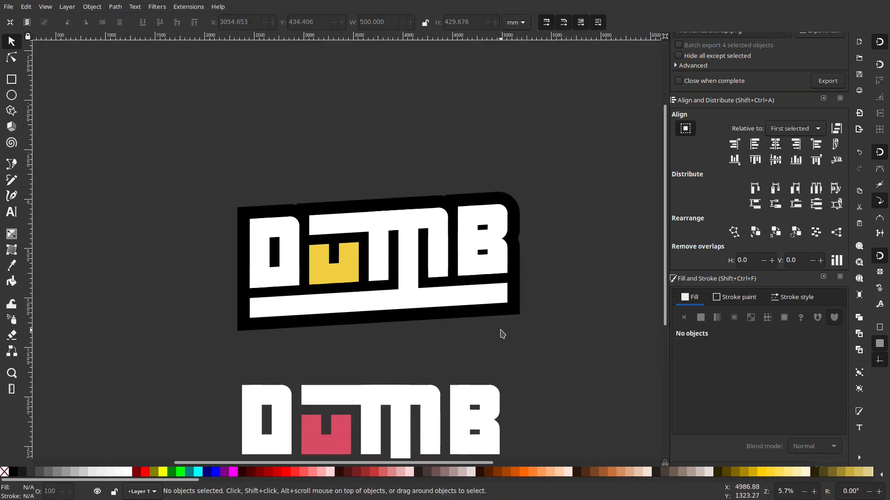
Unlock the dark background rectangle and make it white by setting its fill lightness to 100.
{"action": "left_click_drag", "start_coordinate": [498, 334], "coordinate": [552, 252]}
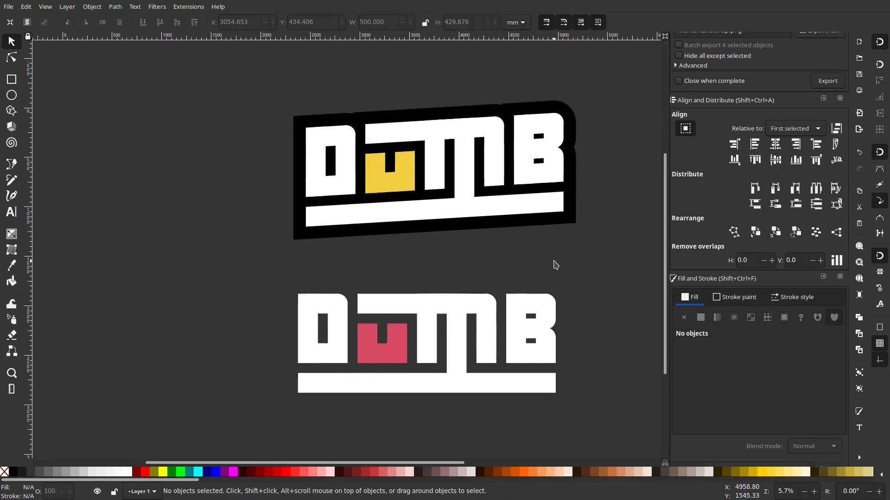
{"action": "left_click_drag", "start_coordinate": [525, 269], "coordinate": [477, 278]}
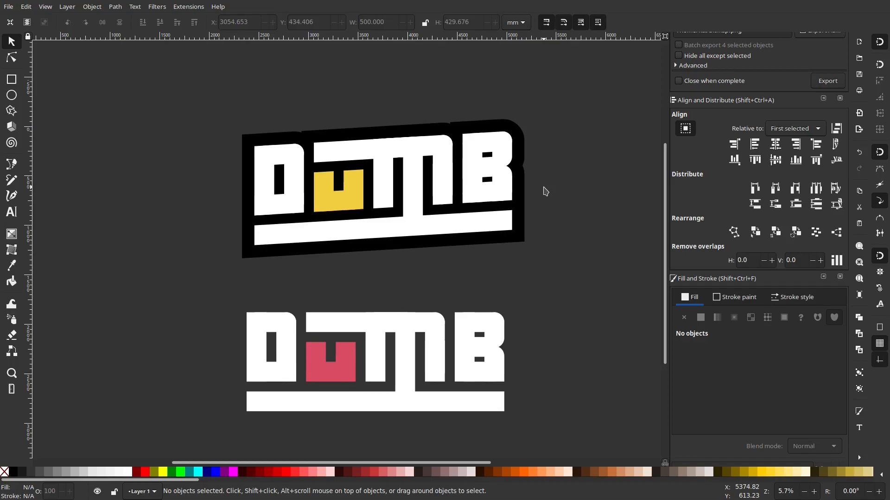
{"action": "right_click", "coordinate": [570, 190]}
{"action": "left_click", "coordinate": [630, 325]}
{"action": "left_click_drag", "start_coordinate": [570, 277], "coordinate": [543, 271]}
{"action": "left_click", "coordinate": [703, 399]}
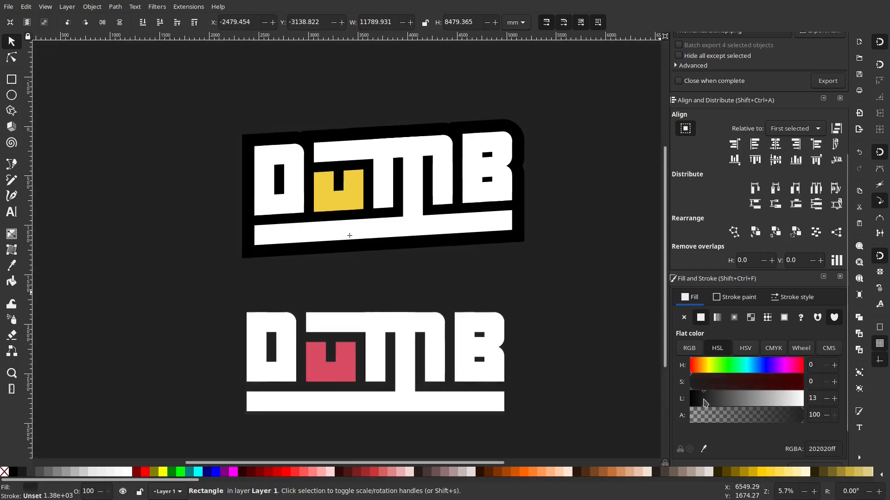
{"action": "left_click_drag", "start_coordinate": [704, 403], "coordinate": [850, 407]}
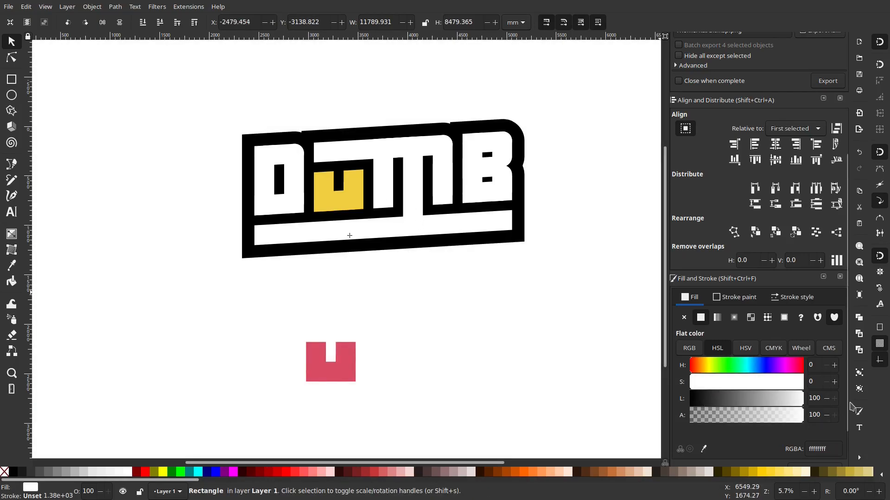
{"action": "left_click_drag", "start_coordinate": [698, 403], "coordinate": [805, 402]}
{"action": "scroll", "coordinate": [514, 241], "scroll_direction": "down", "scroll_amount": 3, "text": "ctrl"}
{"action": "scroll", "coordinate": [510, 223], "scroll_direction": "up", "scroll_amount": 3, "text": "ctrl"}
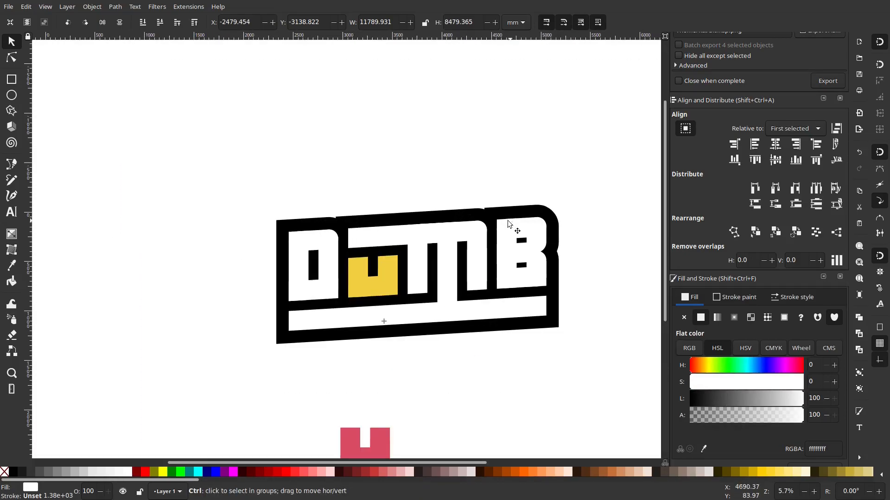
Try a black background by setting the rectangle's fill lightness to 0, and compare it with white by repeatedly undoing and redoing the change.
{"action": "scroll", "coordinate": [509, 224], "scroll_direction": "up", "scroll_amount": 2, "text": "ctrl"}
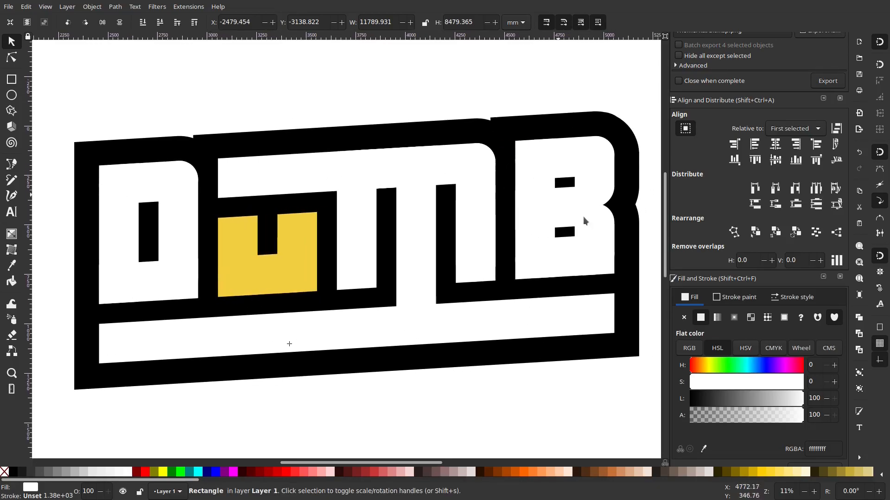
{"action": "left_click_drag", "start_coordinate": [741, 399], "coordinate": [640, 401]}
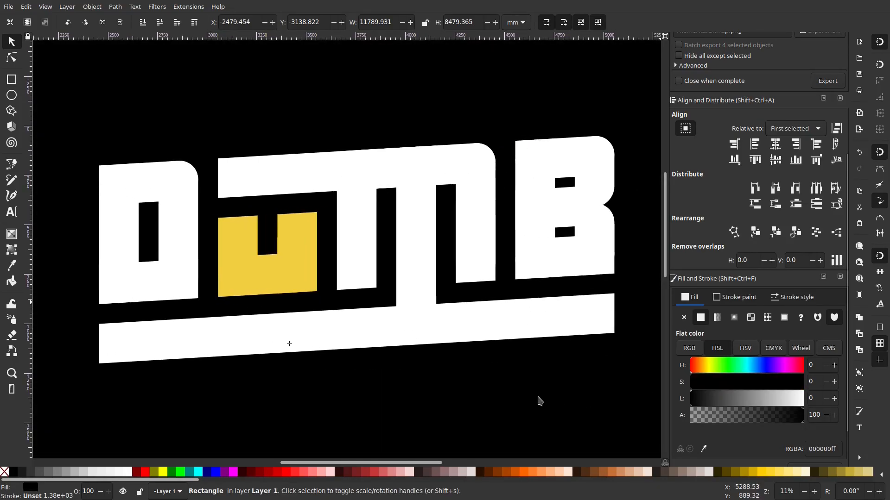
{"action": "key", "text": "ctrl+z"}
{"action": "key", "text": "ctrl+shift+z"}
{"action": "key", "text": "ctrl+z"}
{"action": "key", "text": "ctrl+shift+z"}
{"action": "key", "text": "ctrl+z"}
{"action": "key", "text": "ctrl+shift+z"}
{"action": "key", "text": "ctrl+z"}
{"action": "key", "text": "ctrl+shift+z"}
{"action": "key", "text": "ctrl+z"}
{"action": "key", "text": "ctrl+z"}
Try a bright green background with hue 156, saturation 100 and lightness 51, and return it to white with lightness 100.
{"action": "left_click_drag", "start_coordinate": [771, 379], "coordinate": [740, 371]}
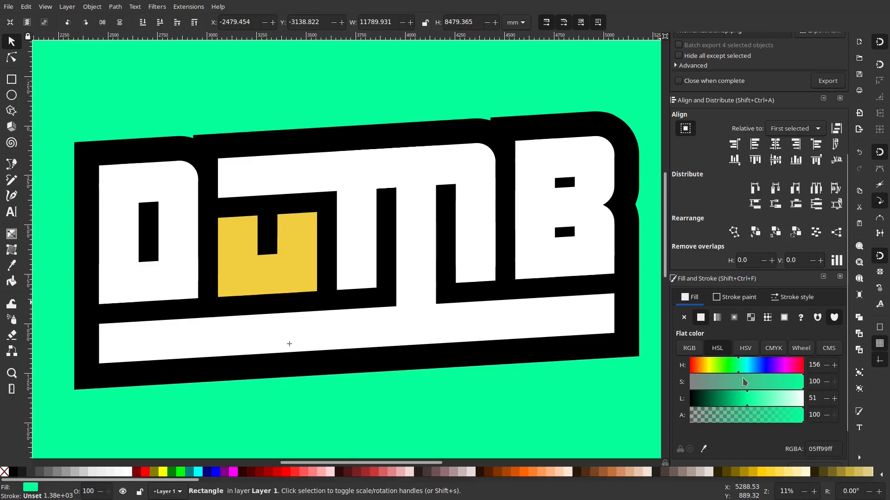
{"action": "left_click_drag", "start_coordinate": [747, 397], "coordinate": [805, 398]}
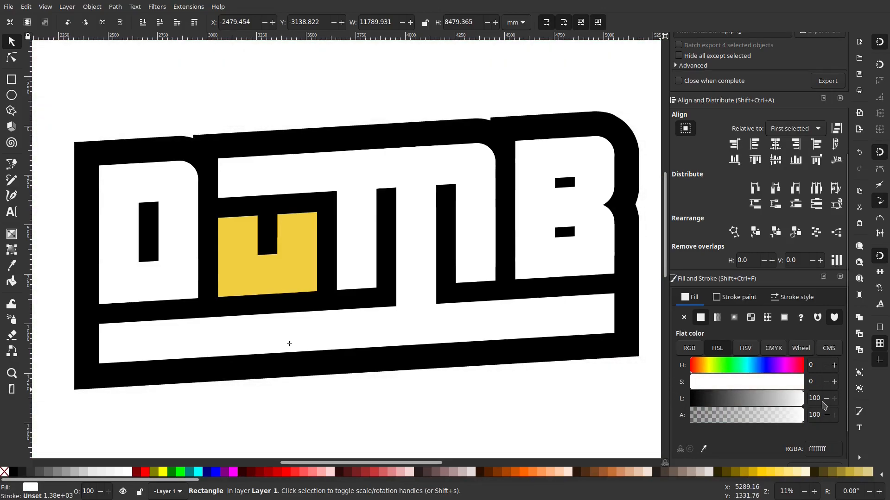
Deselect the background rectangle and inspect the slanted, outlined wordmark against white at small and large scale.
{"action": "scroll", "coordinate": [583, 290], "scroll_direction": "down", "scroll_amount": 7}
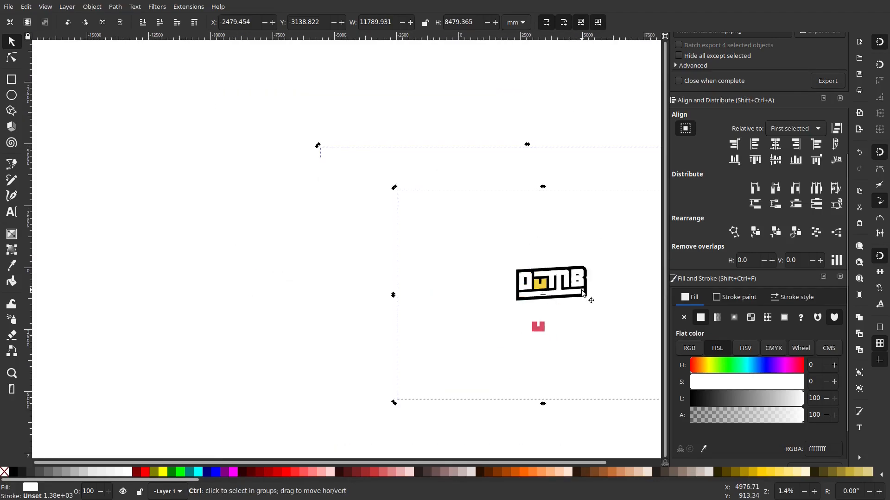
{"action": "key", "text": "Escape"}
{"action": "left_click_drag", "start_coordinate": [603, 263], "coordinate": [506, 237]}
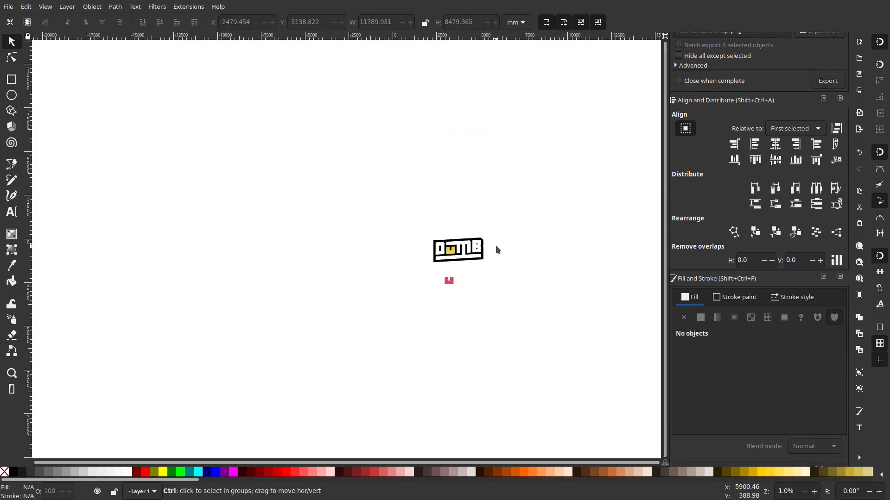
{"action": "scroll", "coordinate": [490, 249], "scroll_direction": "up", "scroll_amount": 5}
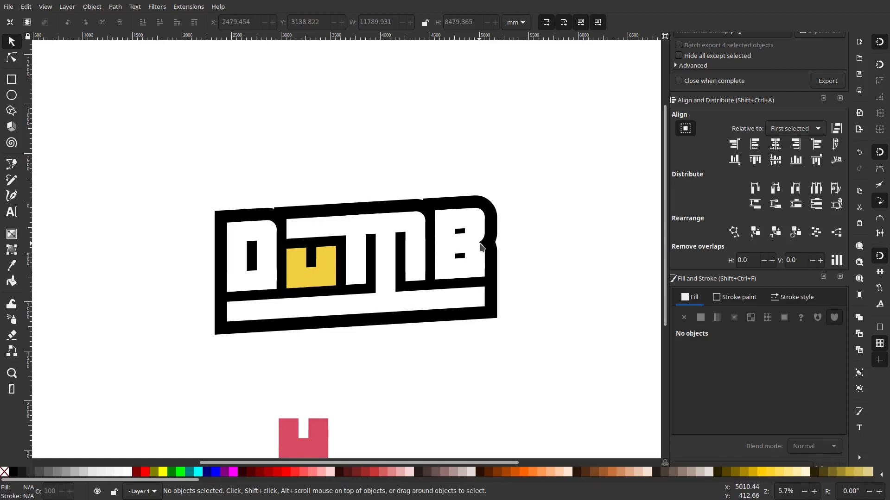